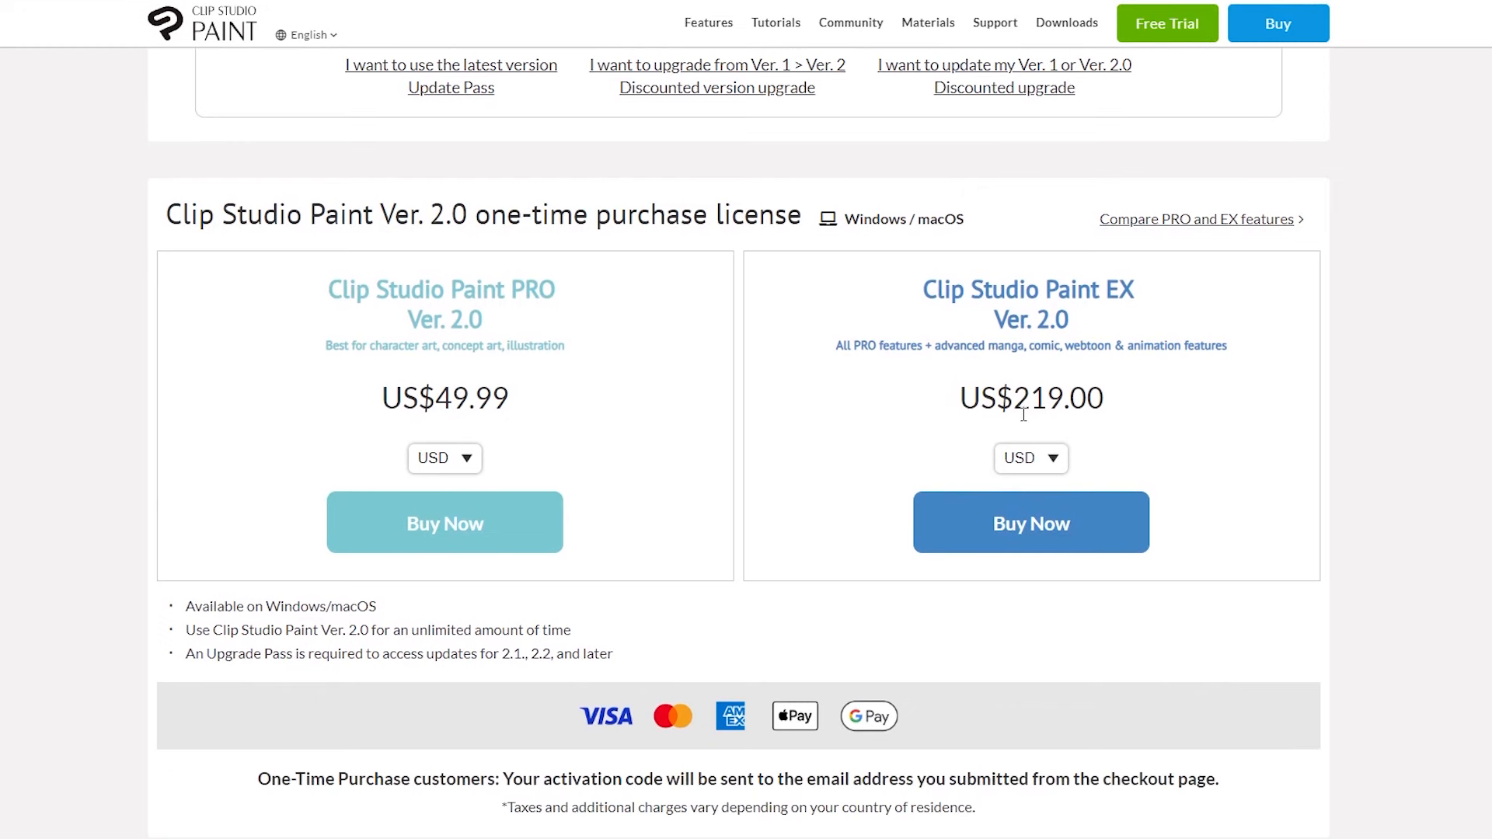
Step: Compare the PRO and EX features, examine the license, update pass, upgrade and 12-month offers, and open the free trial
click(1242, 224)
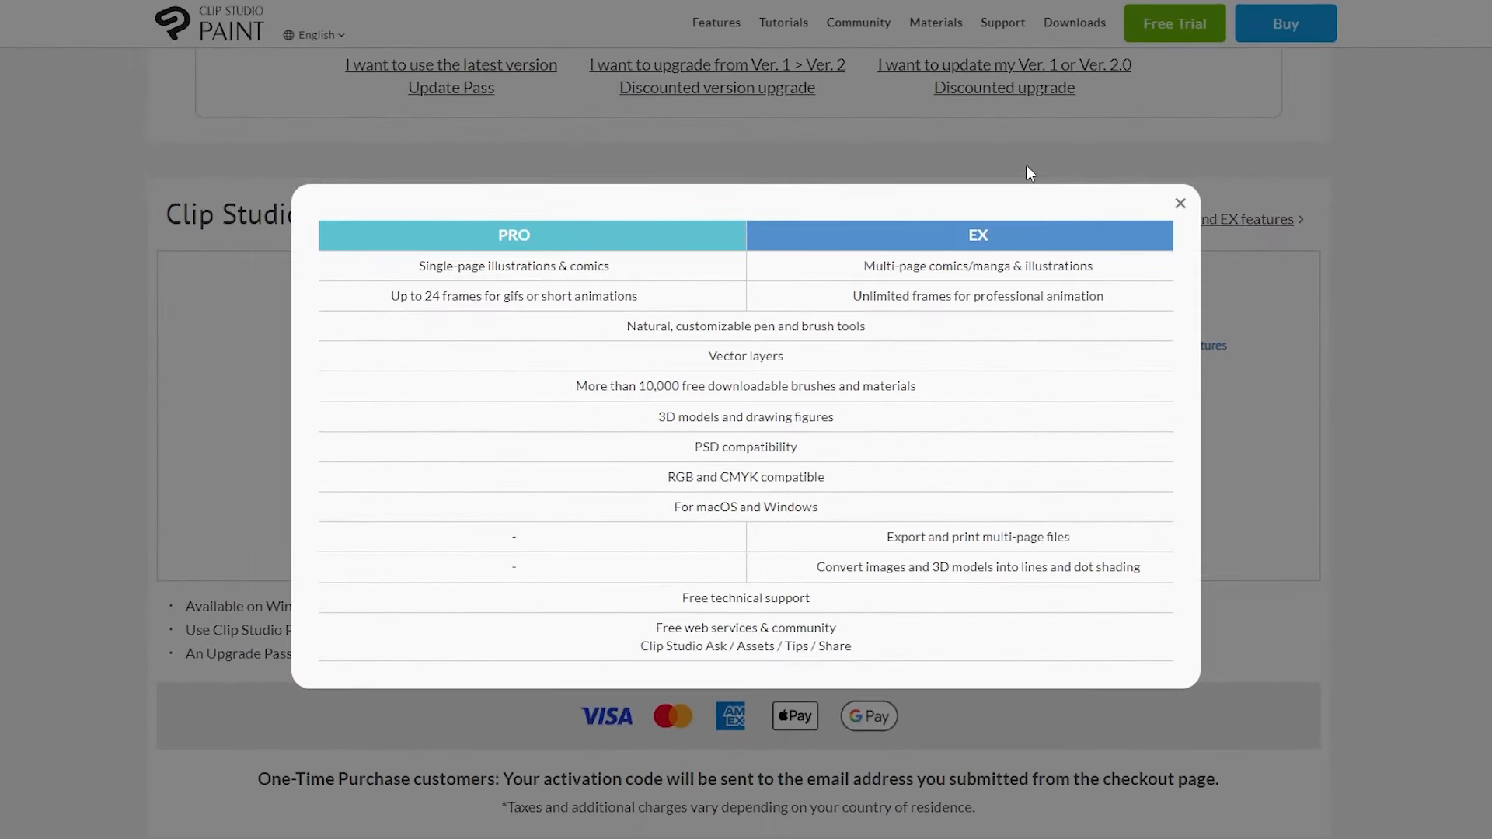
click(1180, 203)
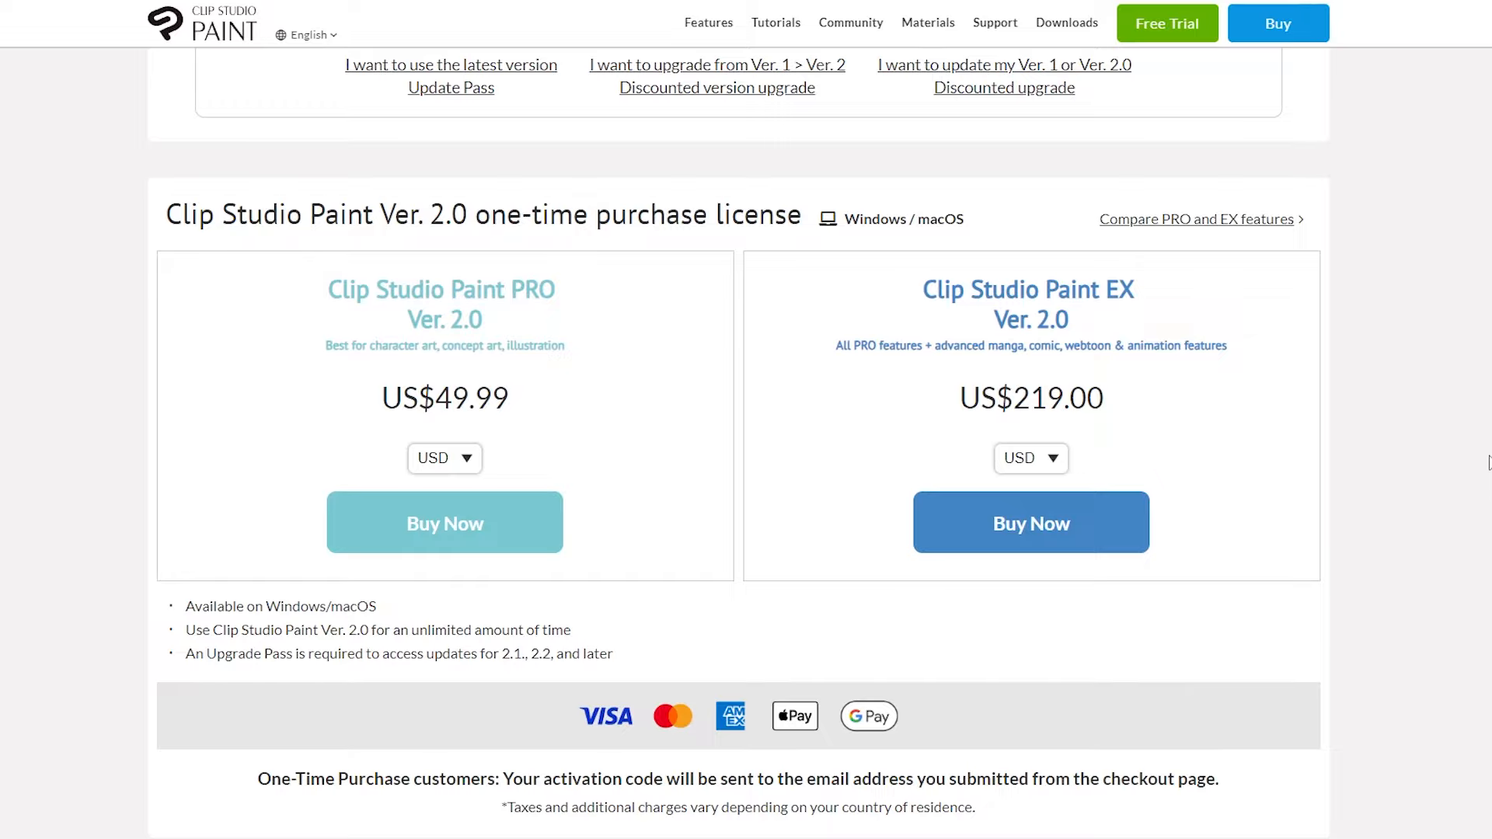
scroll(1488, 463, down, 10)
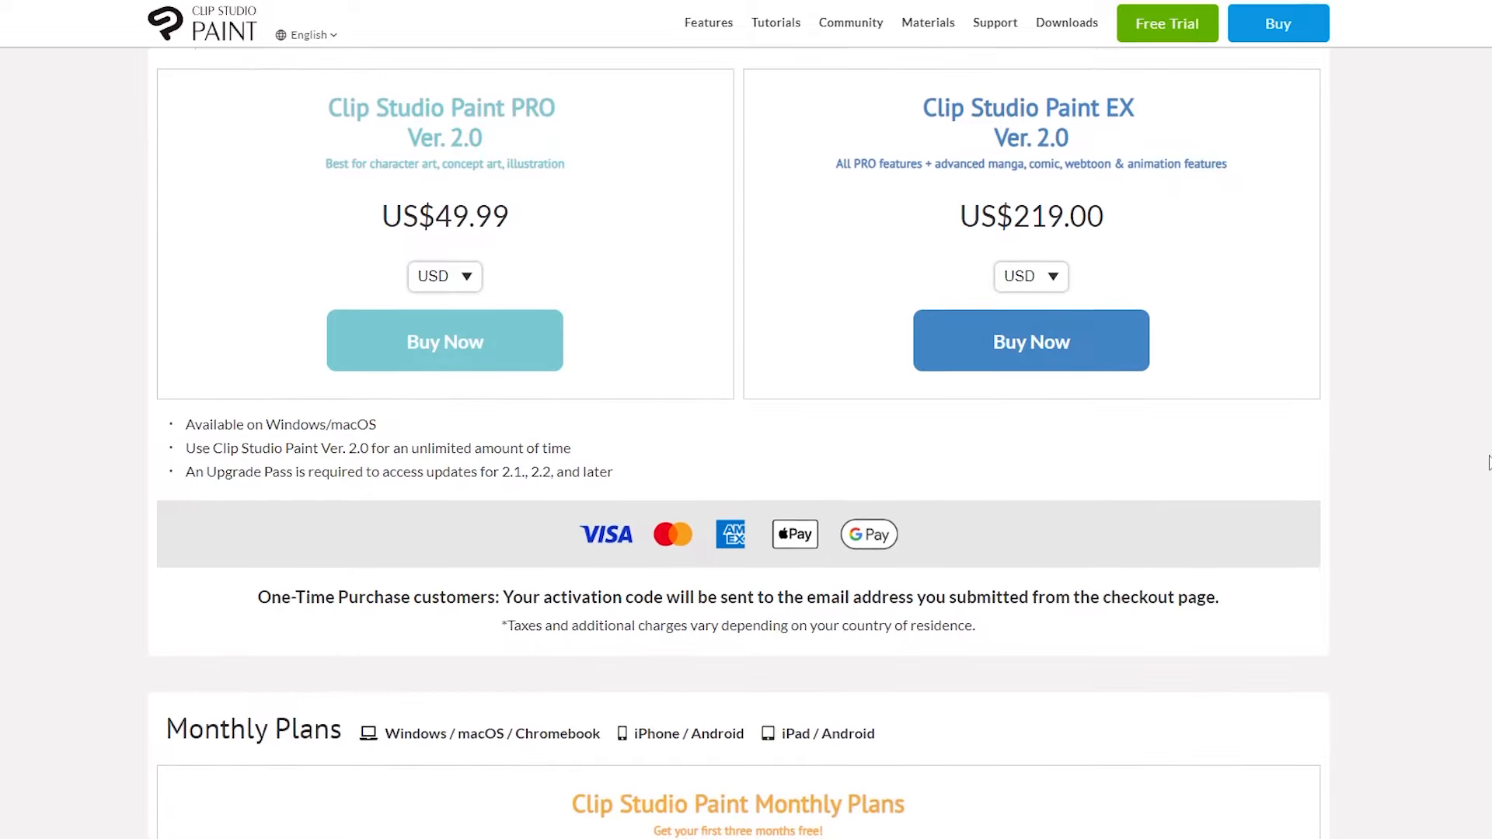
scroll(1488, 463, down, 2)
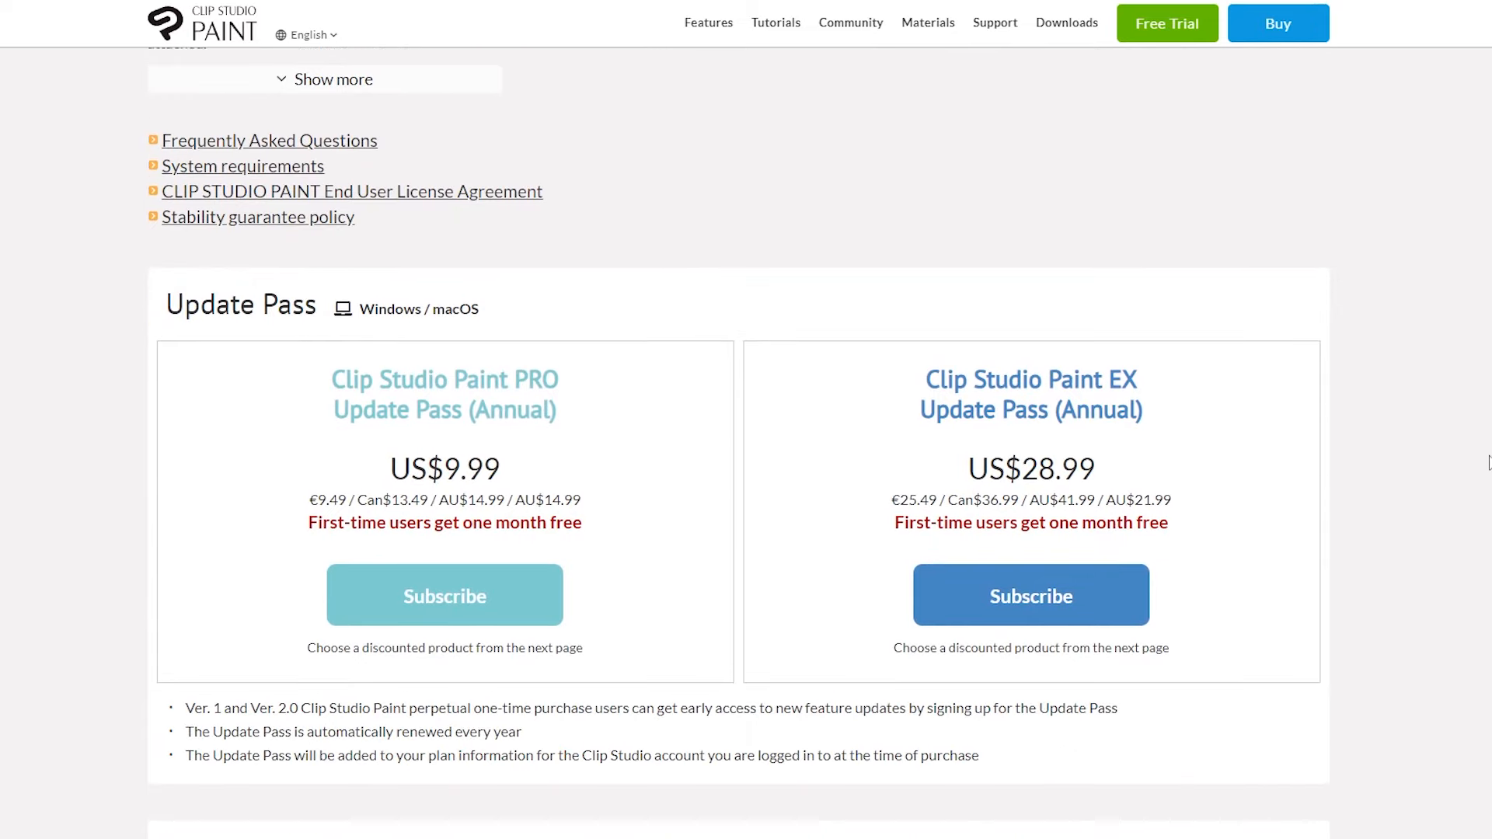
scroll(1489, 463, down, 5)
scroll(1489, 464, down, 2)
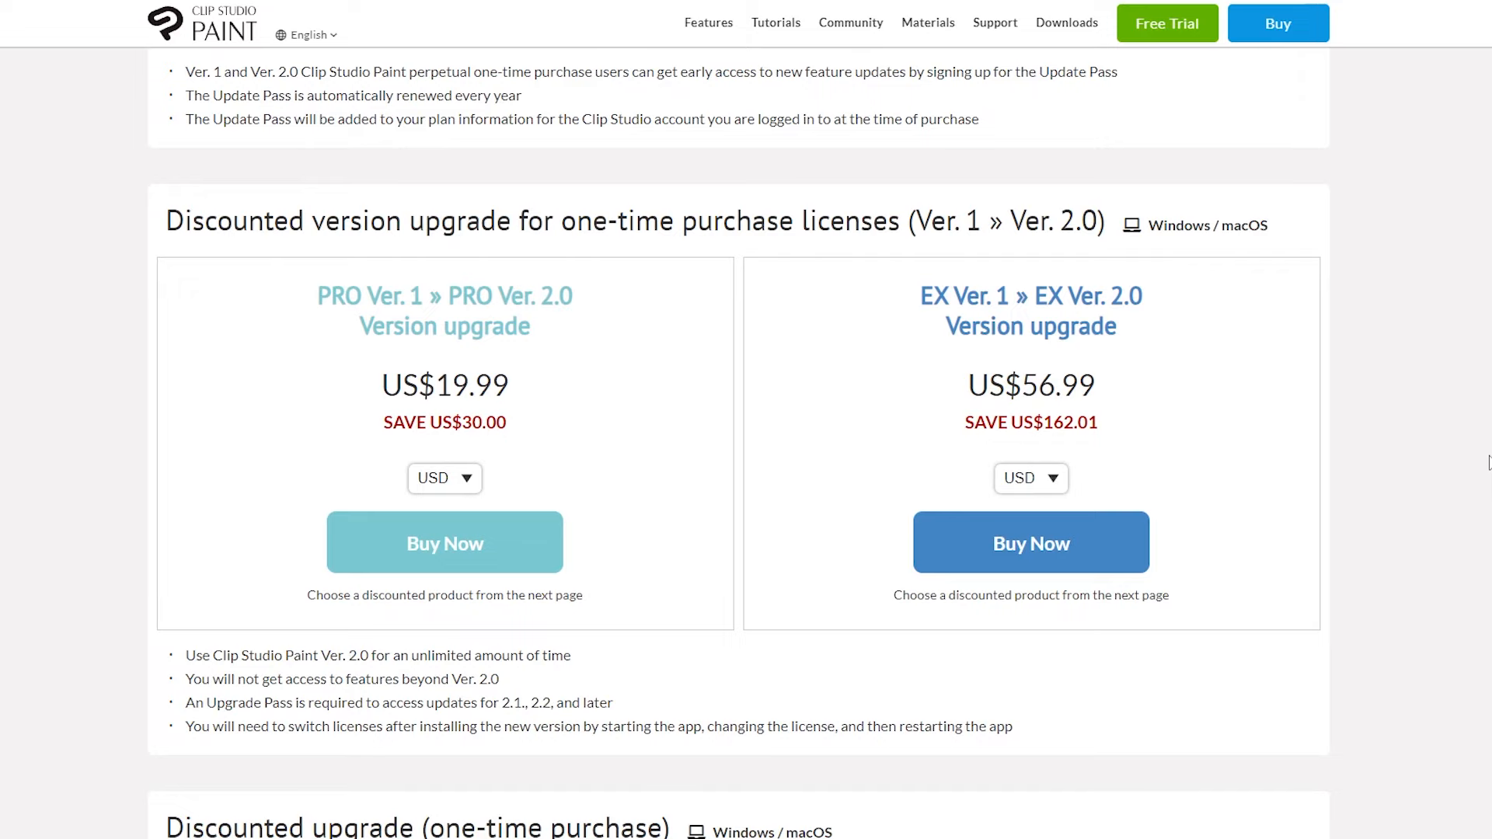
scroll(1453, 483, down, 8)
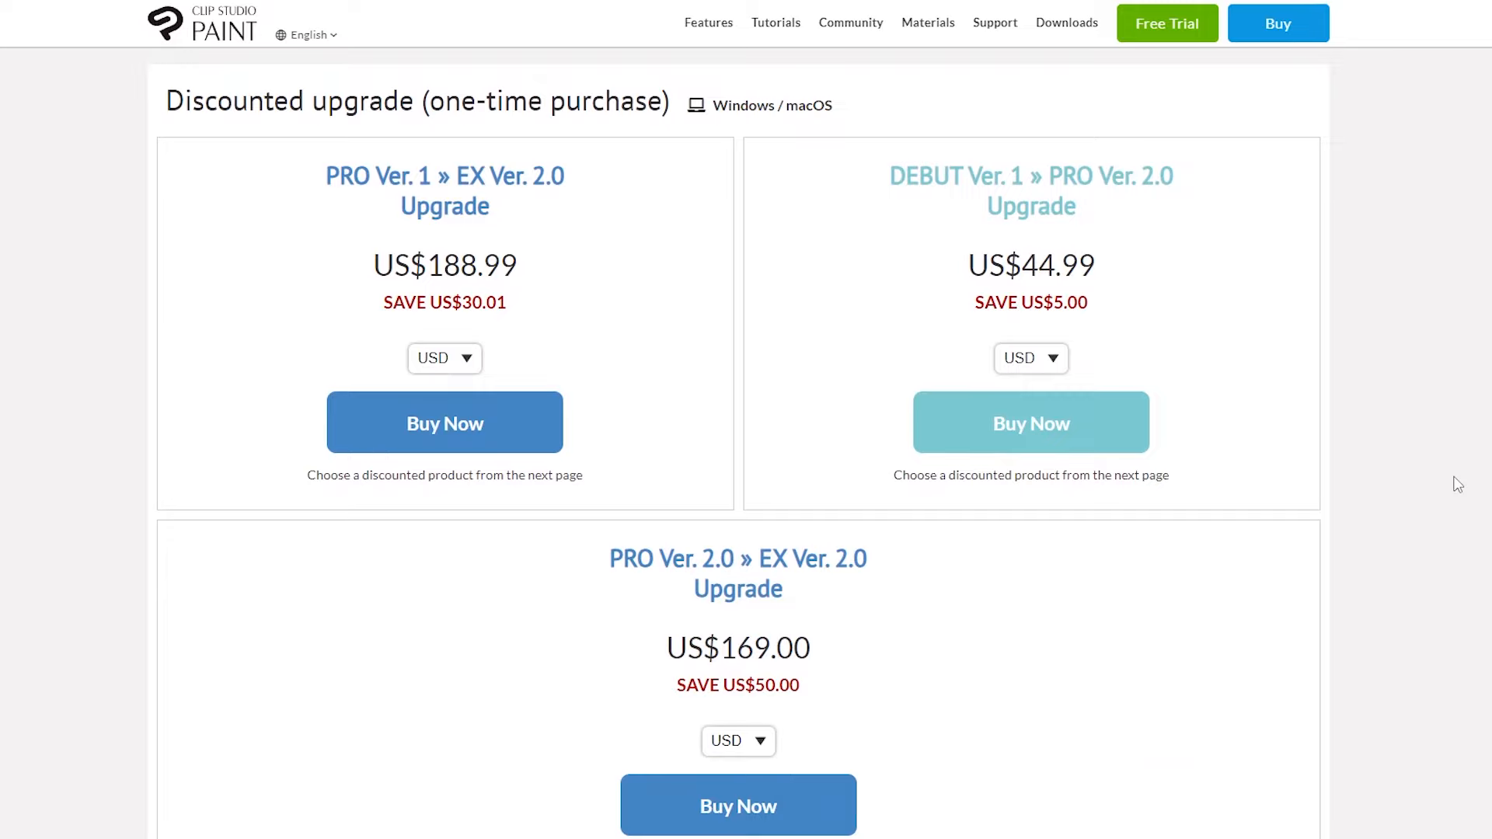
scroll(1457, 484, down, 10)
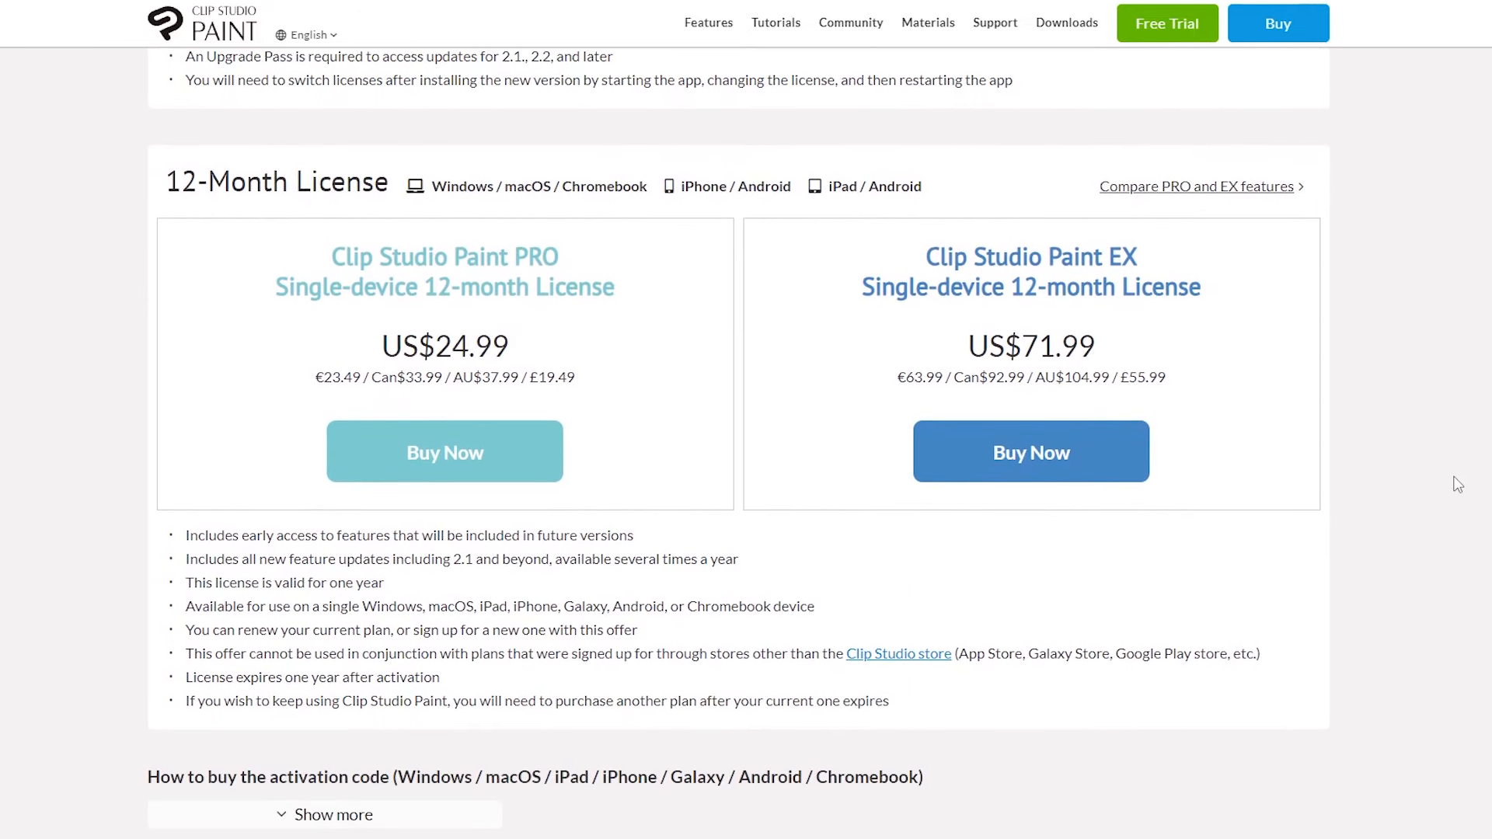
scroll(1457, 485, down, 4)
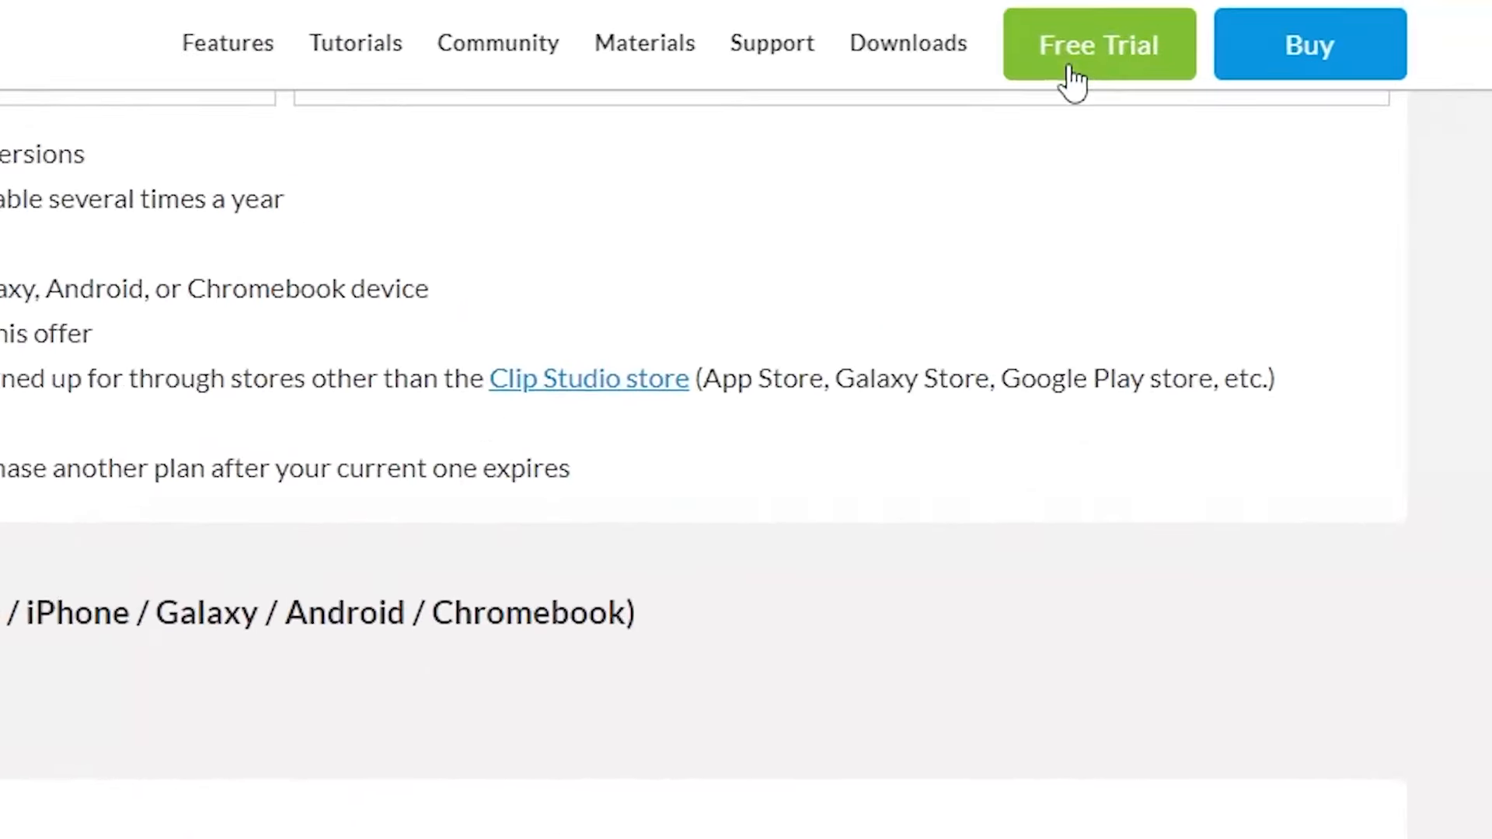
click(1065, 81)
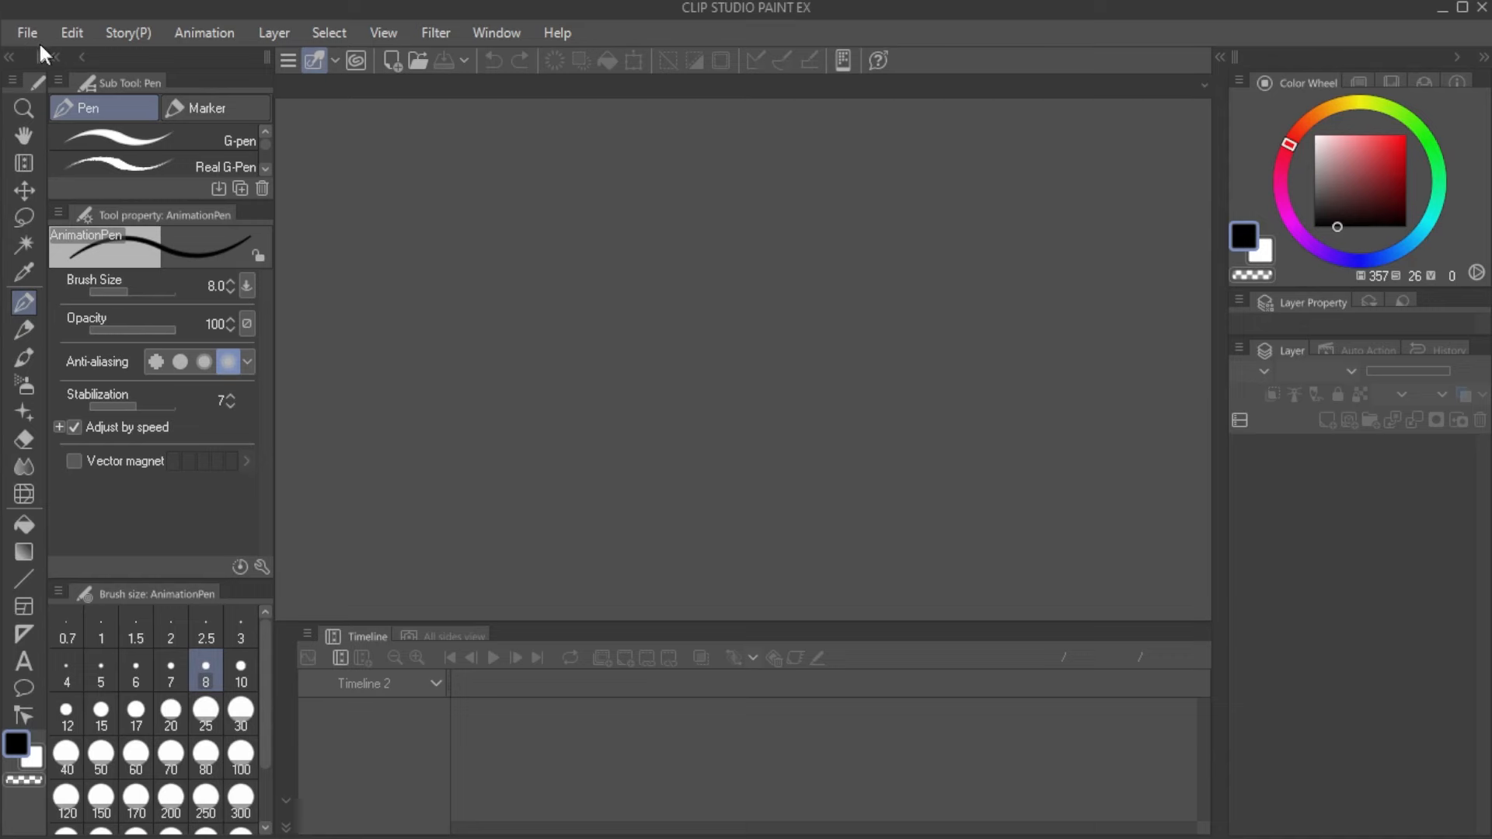
Step: Start a new document in Clip Studio Paint and set its project type to Animation
click(35, 36)
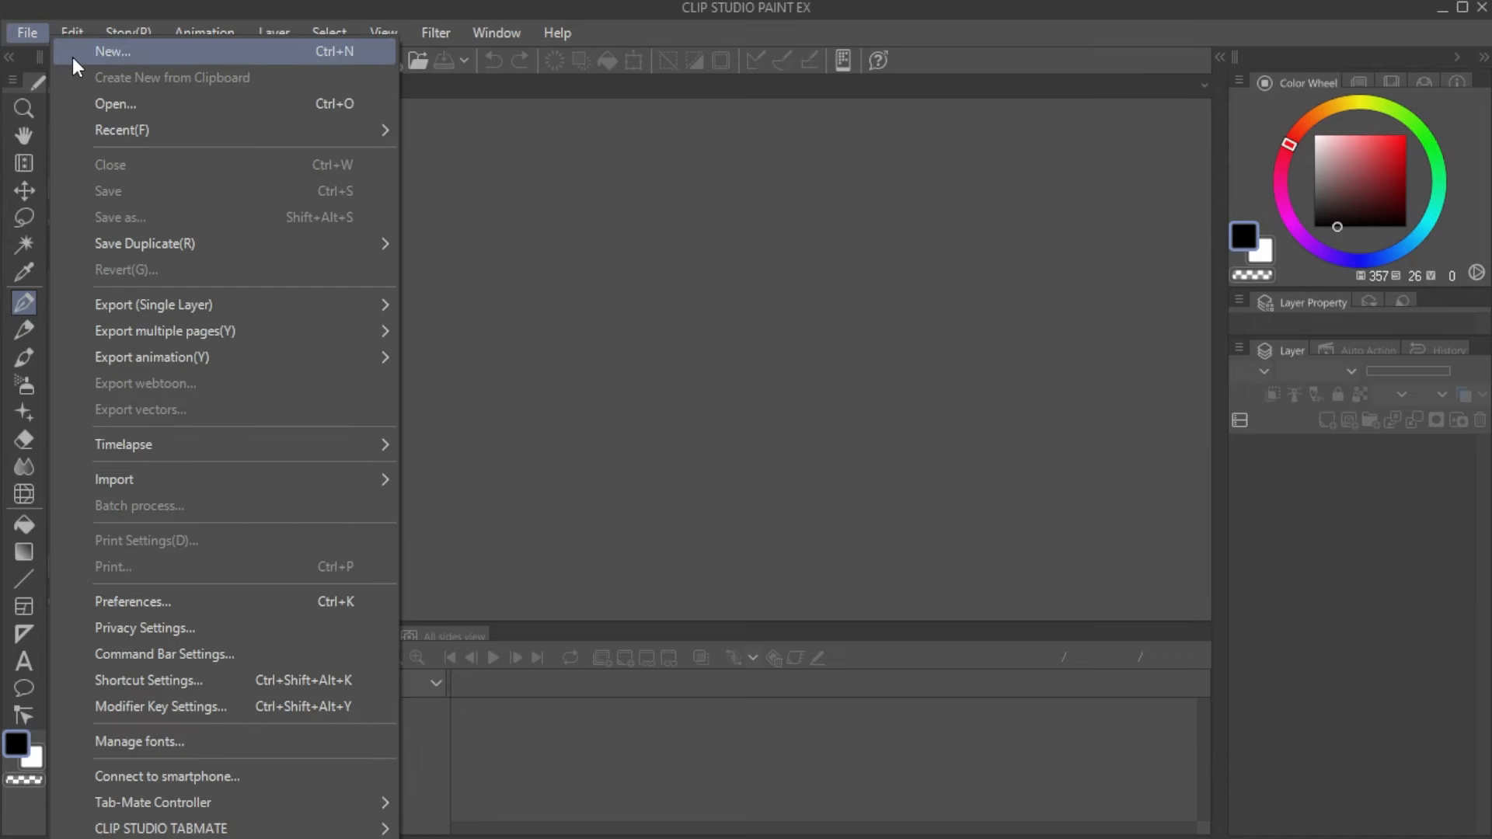
click(72, 55)
click(286, 135)
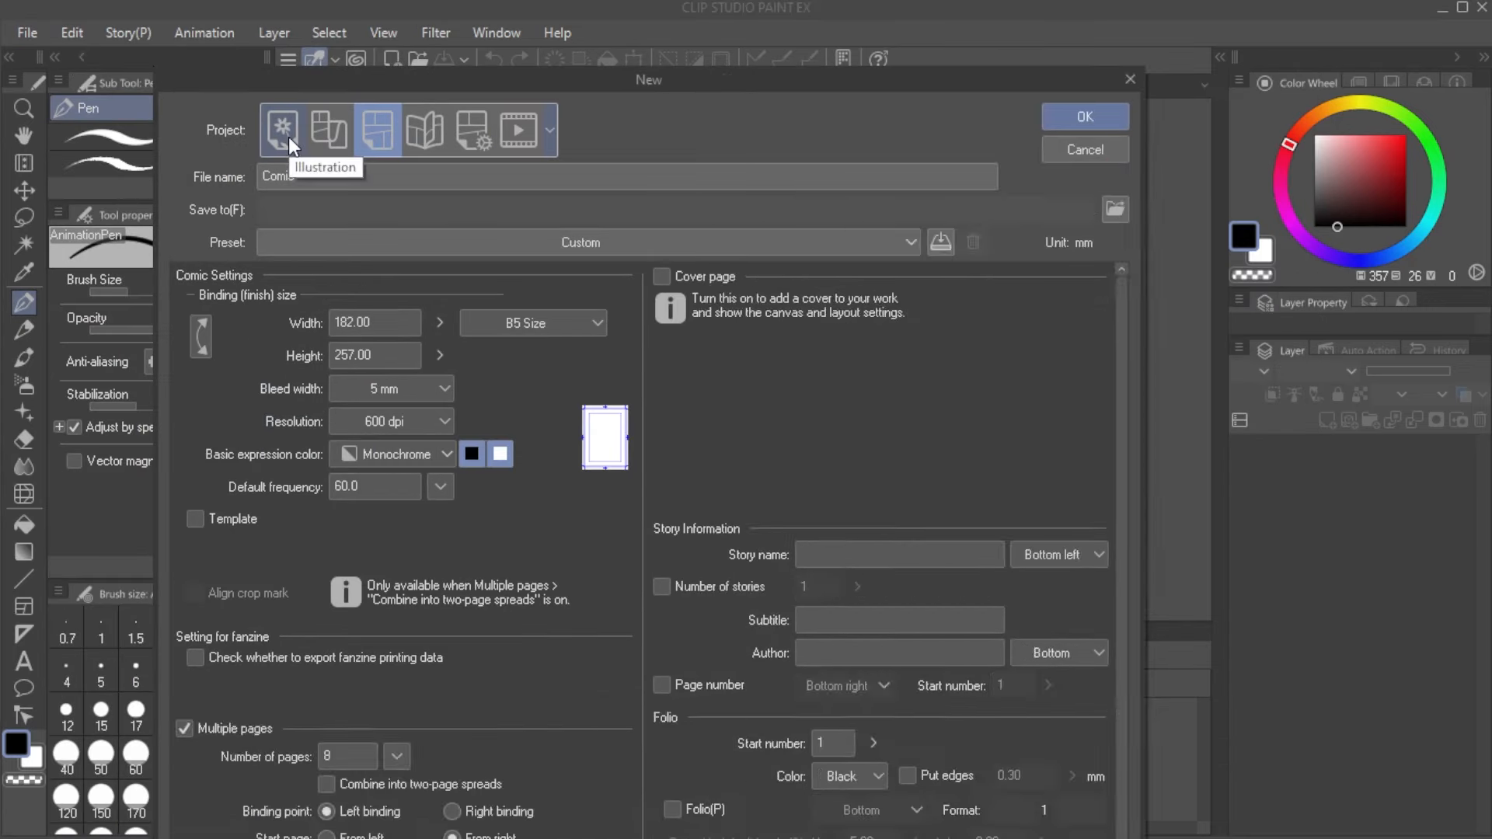
click(318, 133)
click(391, 129)
click(431, 129)
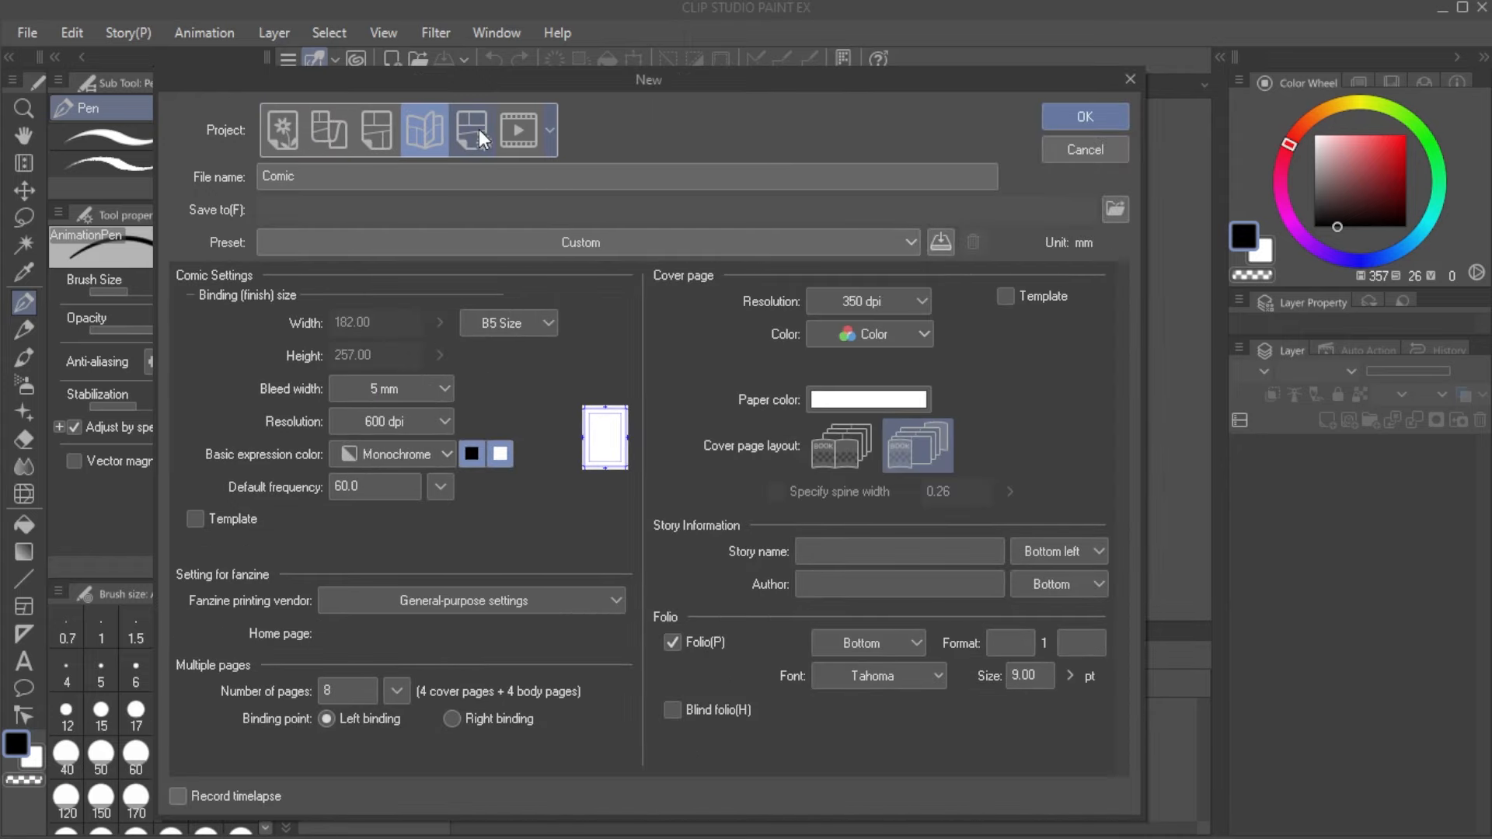
click(519, 129)
Step: Choose the 1920 x 1080 (192dpi) with blank space preset and create the animation canvas
click(545, 240)
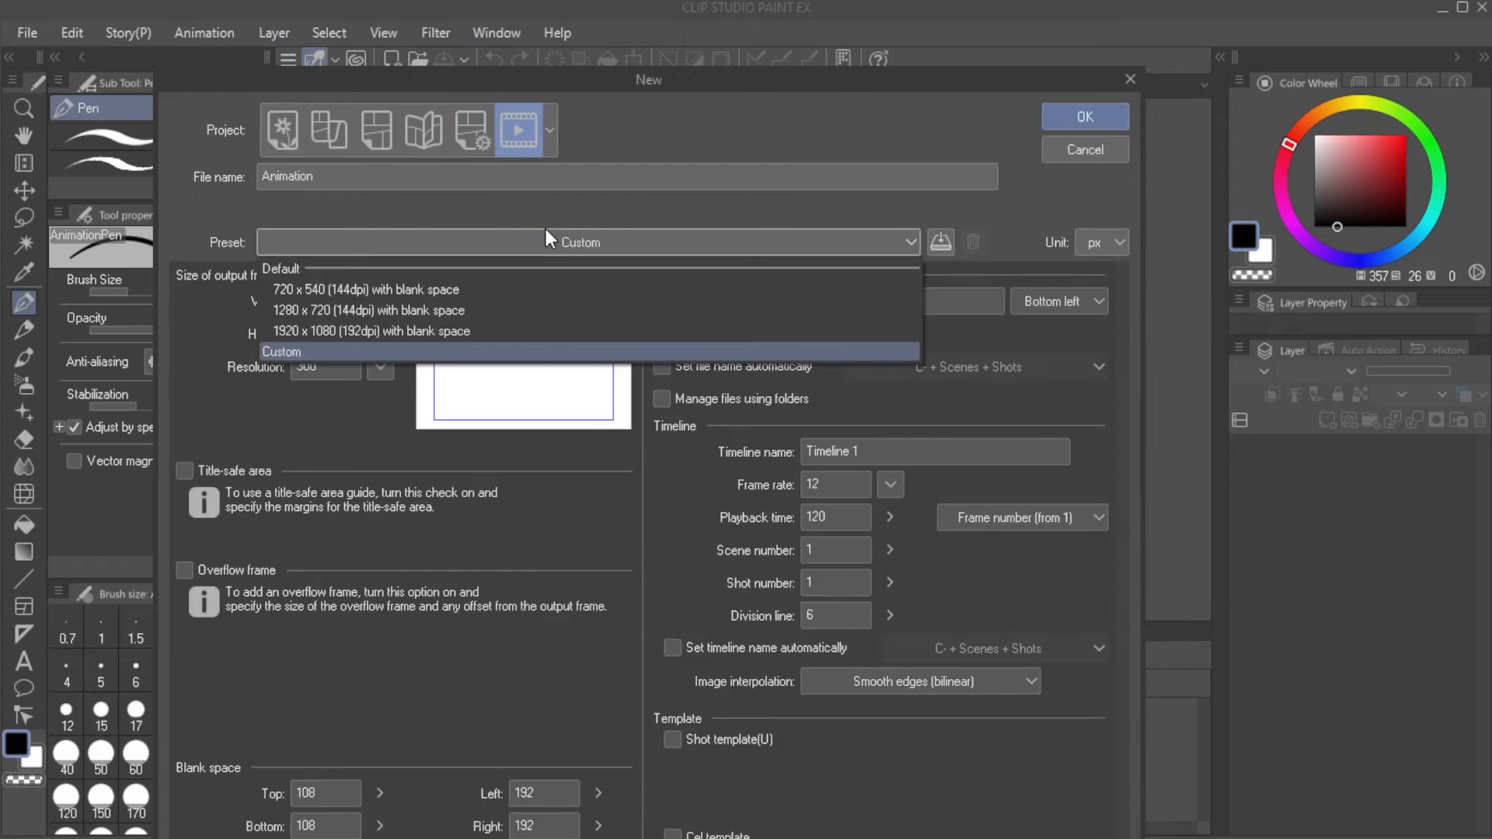
click(497, 331)
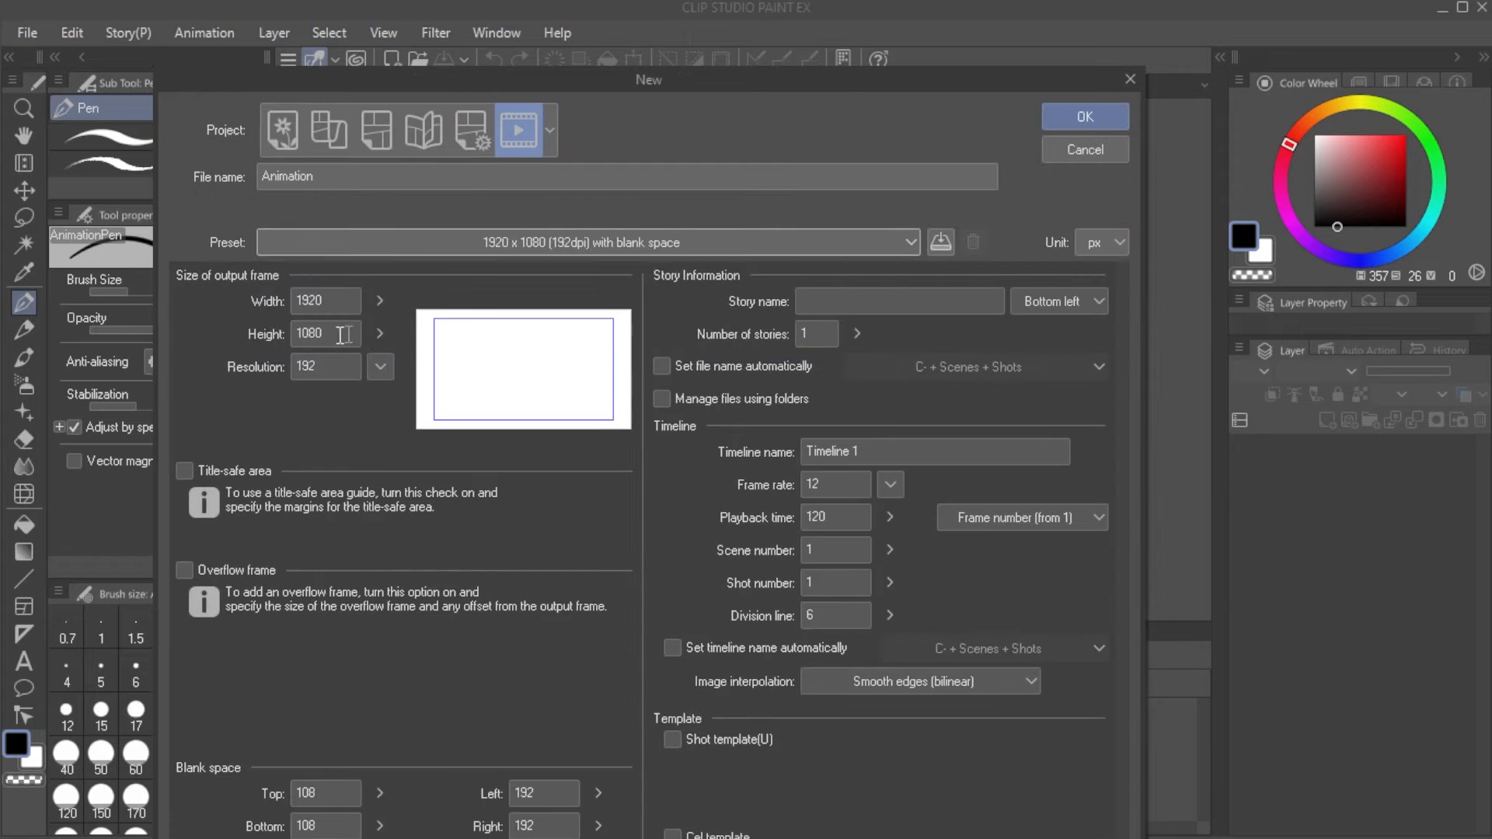
click(486, 252)
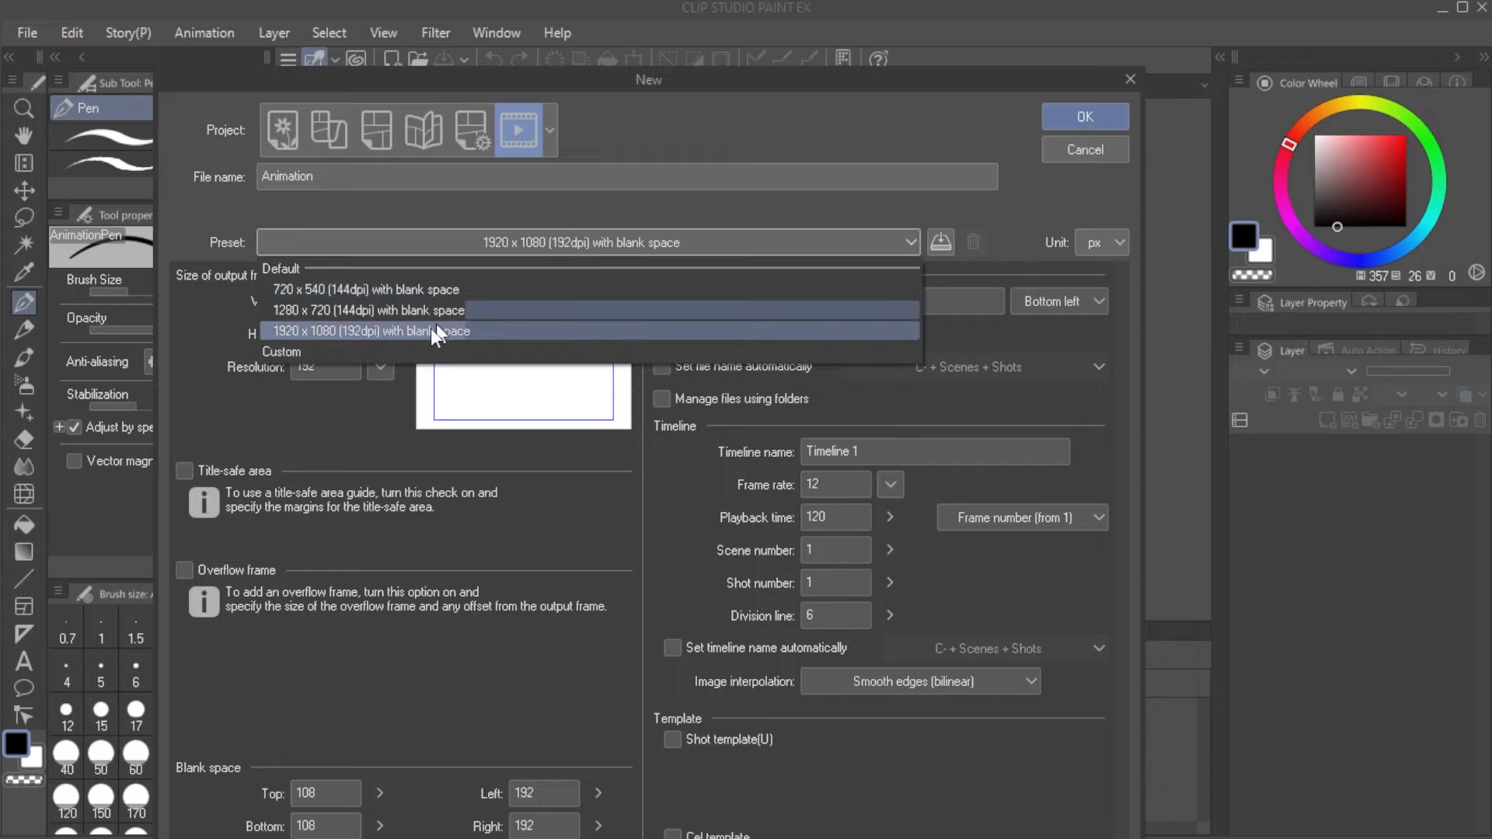
click(315, 337)
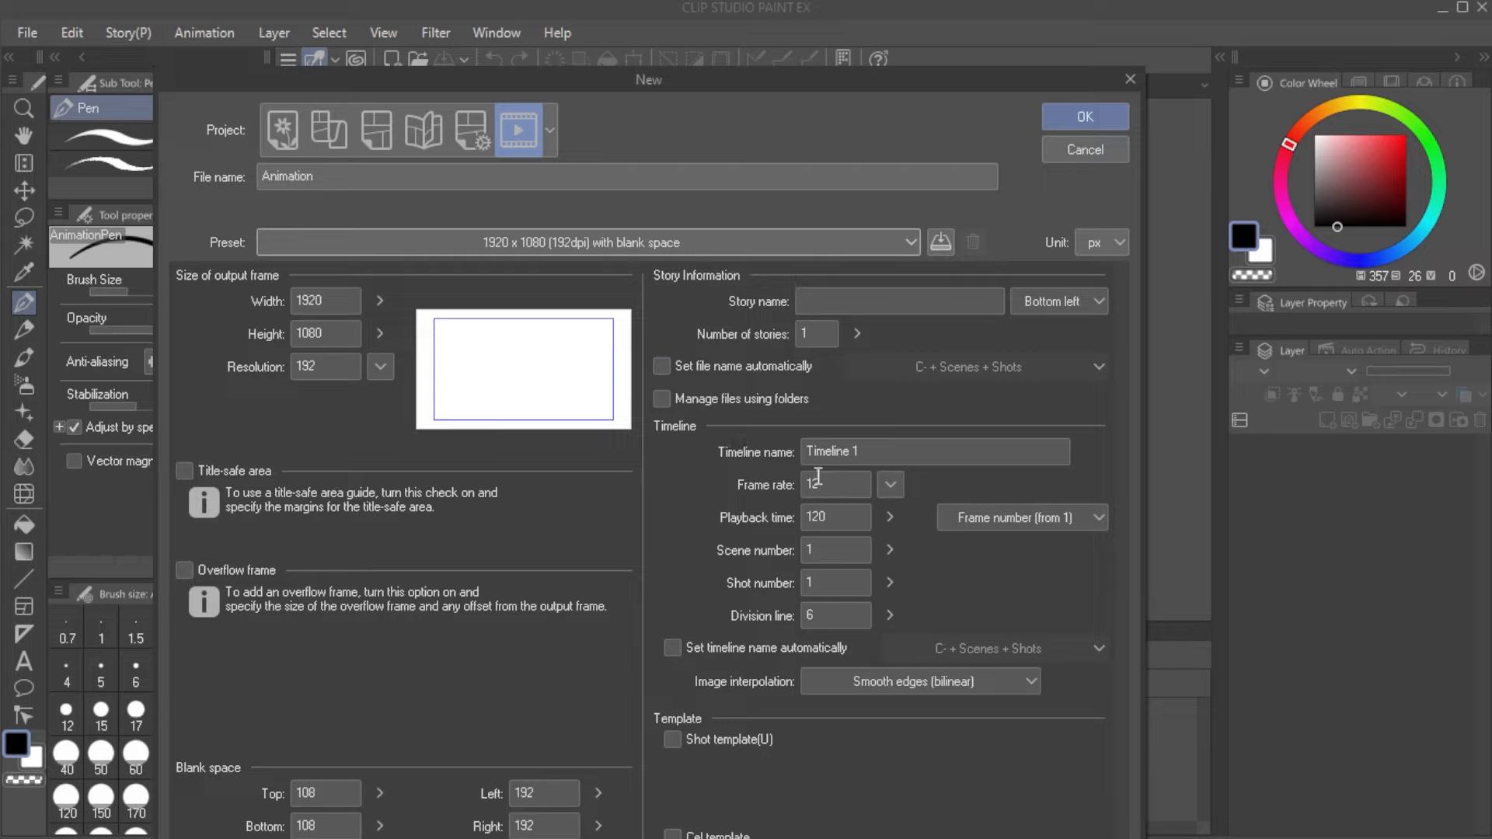
drag(836, 484, 780, 483)
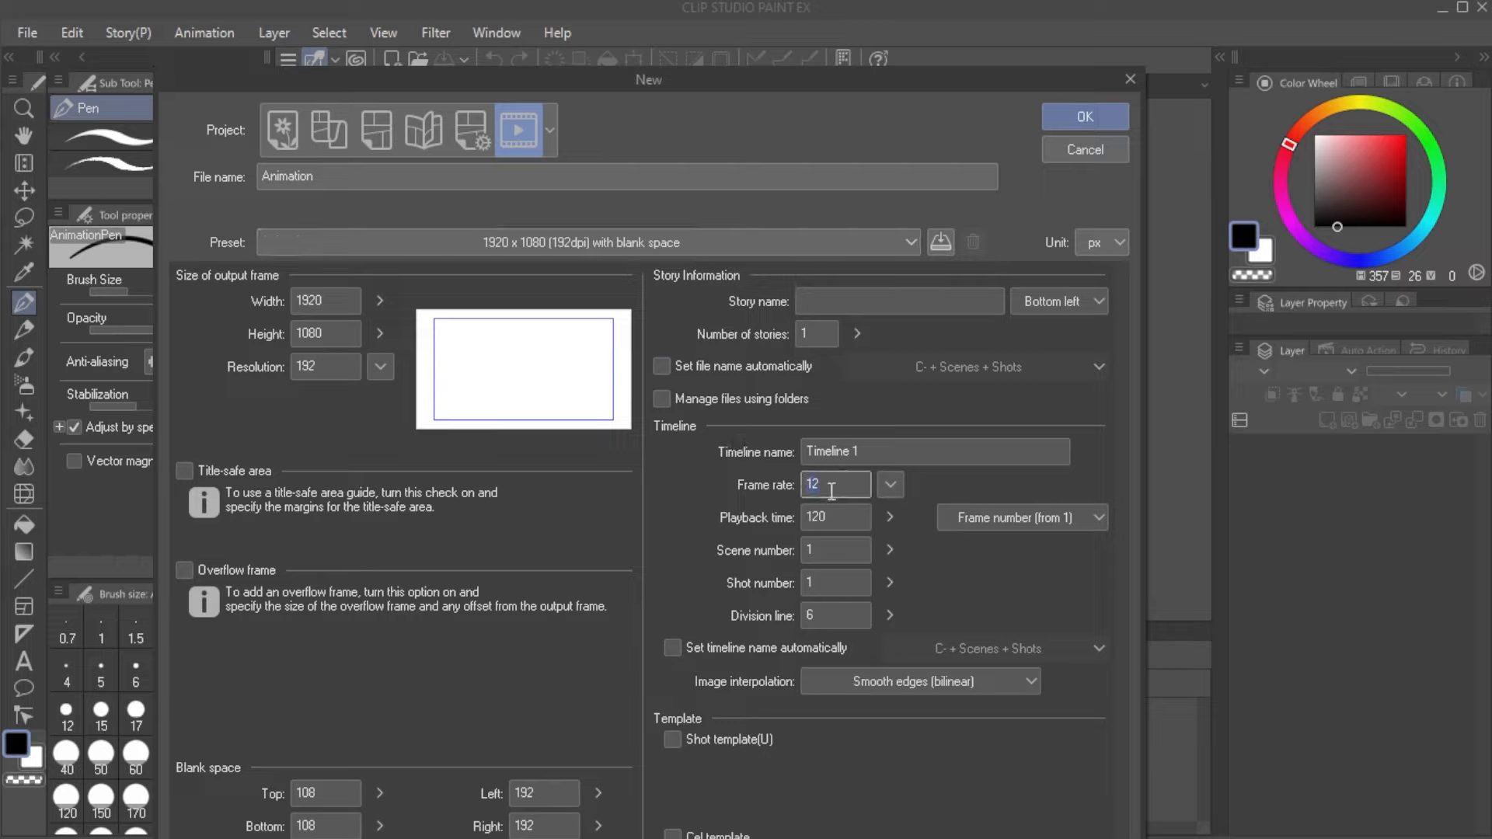
click(1099, 118)
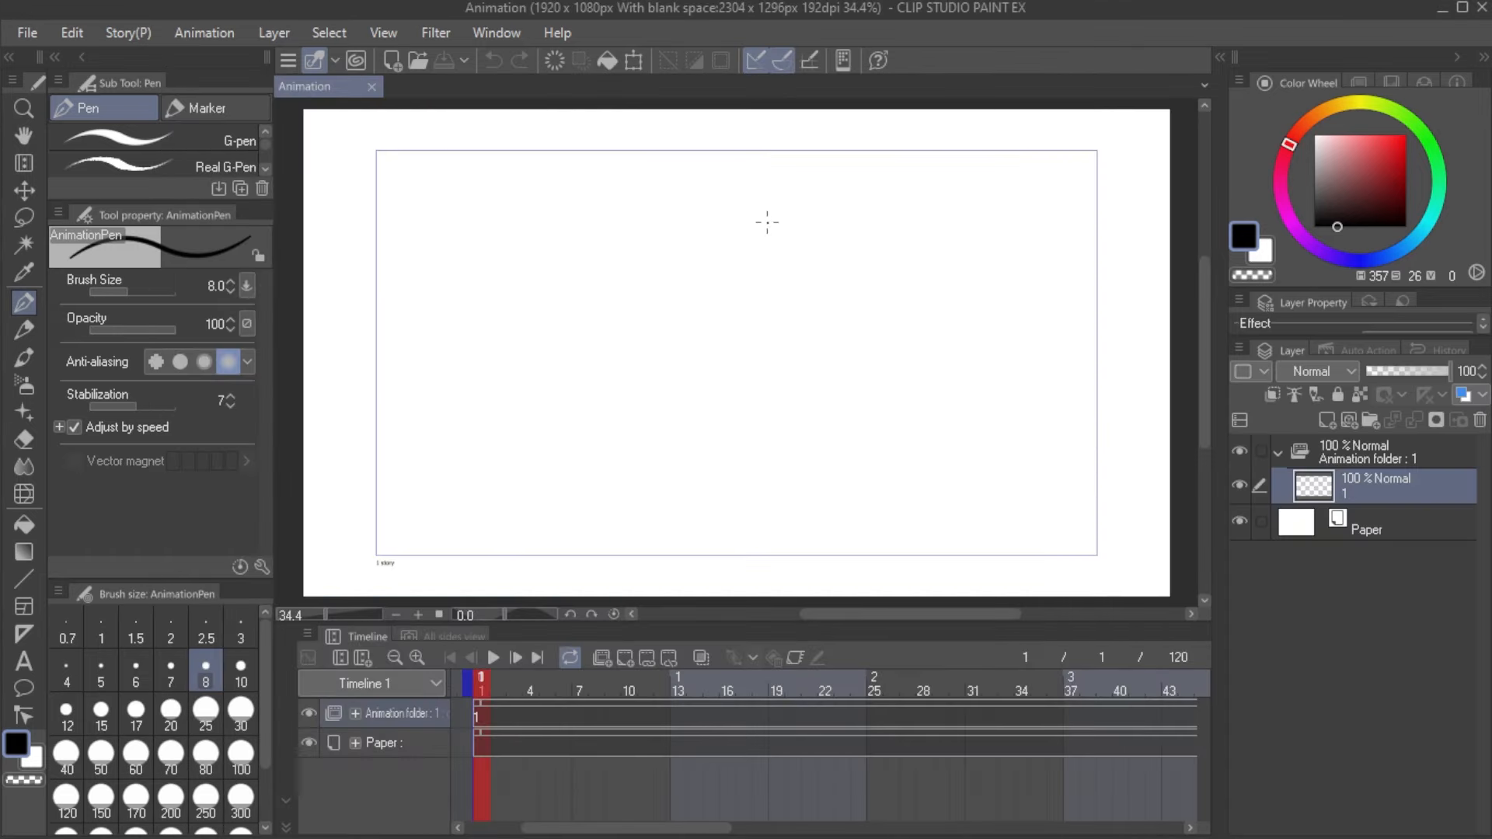
Step: Handwrite 1920 and 1080 inside the frame with lines along its top and right edges, and mark the right blank margin's width
drag(1121, 158, 1126, 534)
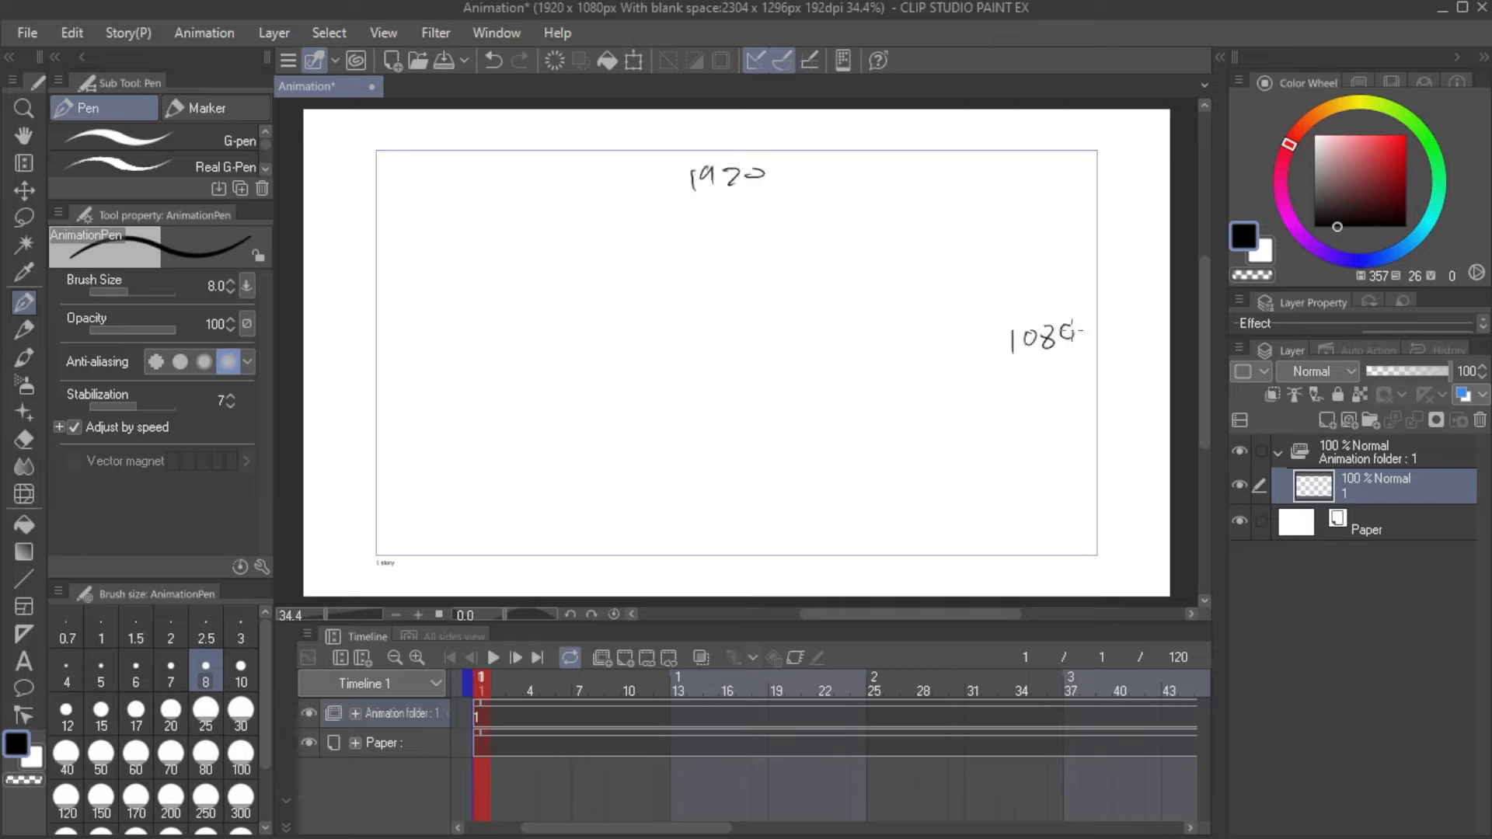
drag(409, 180, 647, 168)
mouse_move(787, 180)
mouse_down()
mouse_move(1038, 179)
mouse_move(1074, 304)
mouse_up()
drag(1074, 377, 1078, 515)
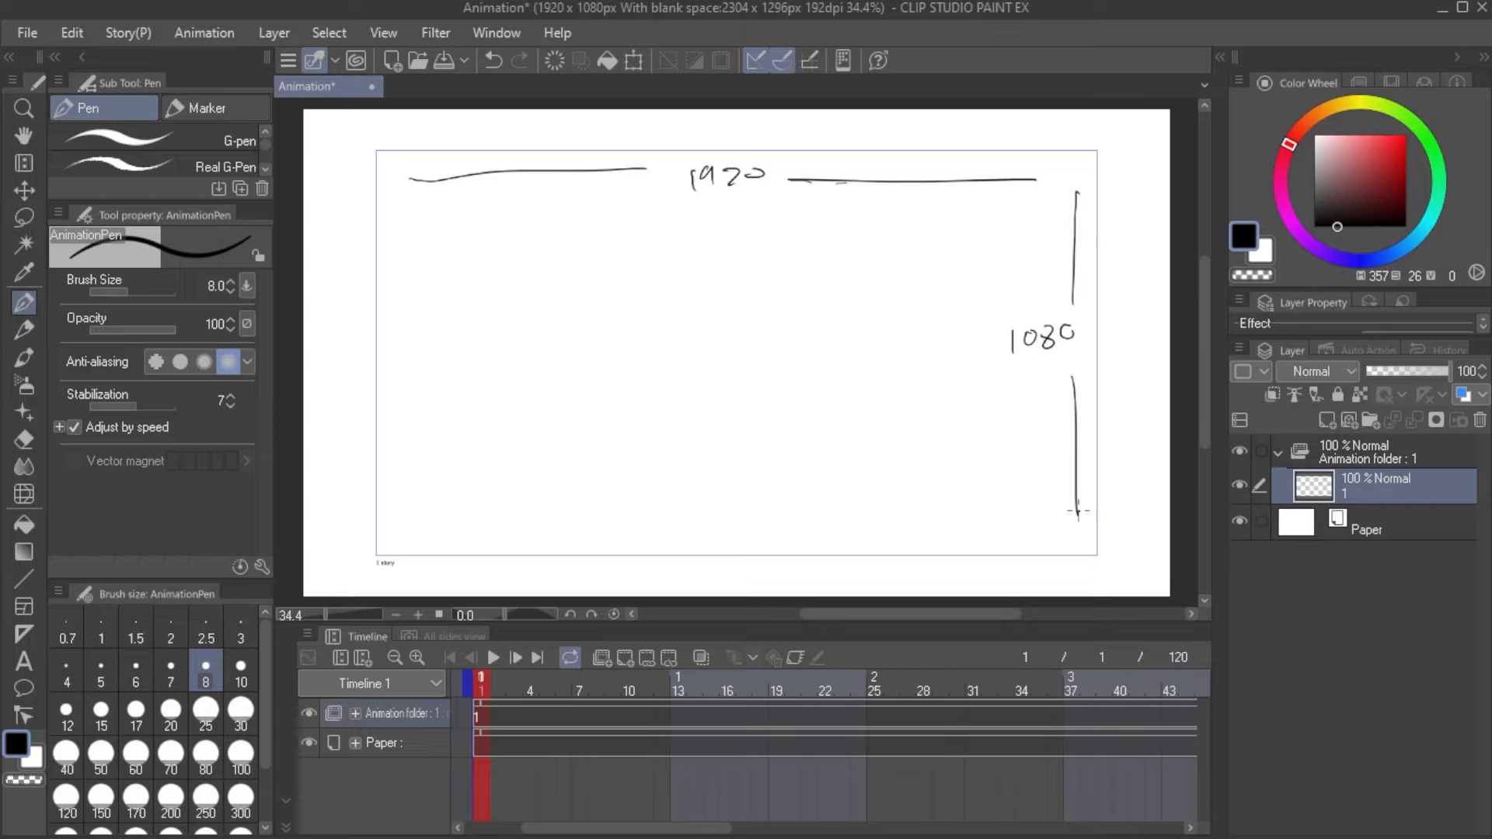
mouse_move(1112, 282)
mouse_down()
mouse_move(1150, 278)
mouse_move(1114, 298)
mouse_up()
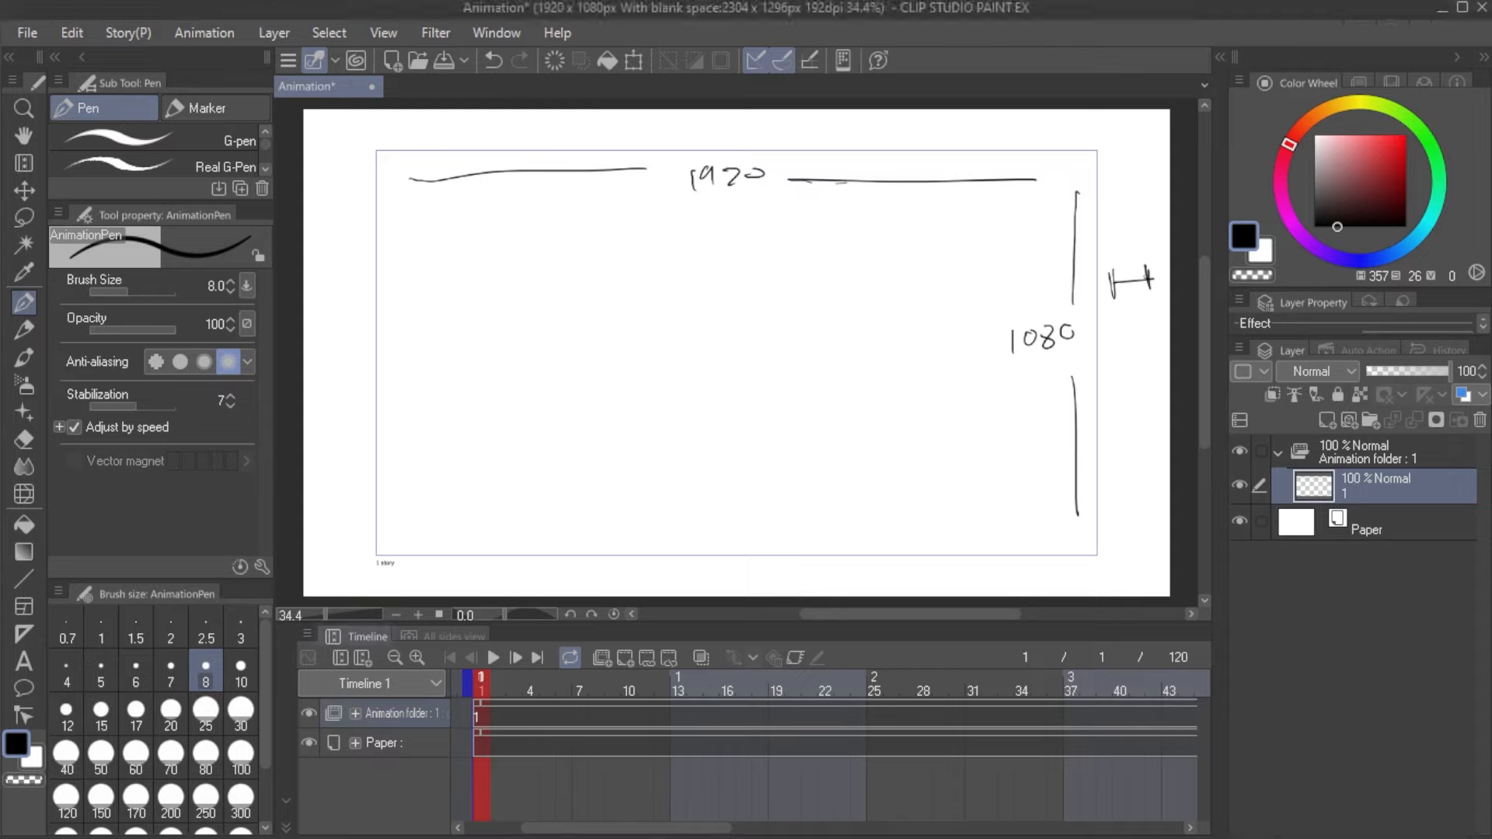
Step: Sketch an arrow pointing at the story label below the frame's lower-left corner, and undo it
mouse_move(346, 546)
mouse_down()
mouse_move(360, 586)
mouse_move(419, 482)
mouse_up()
mouse_move(481, 716)
mouse_down()
mouse_move(694, 718)
mouse_move(478, 718)
mouse_up()
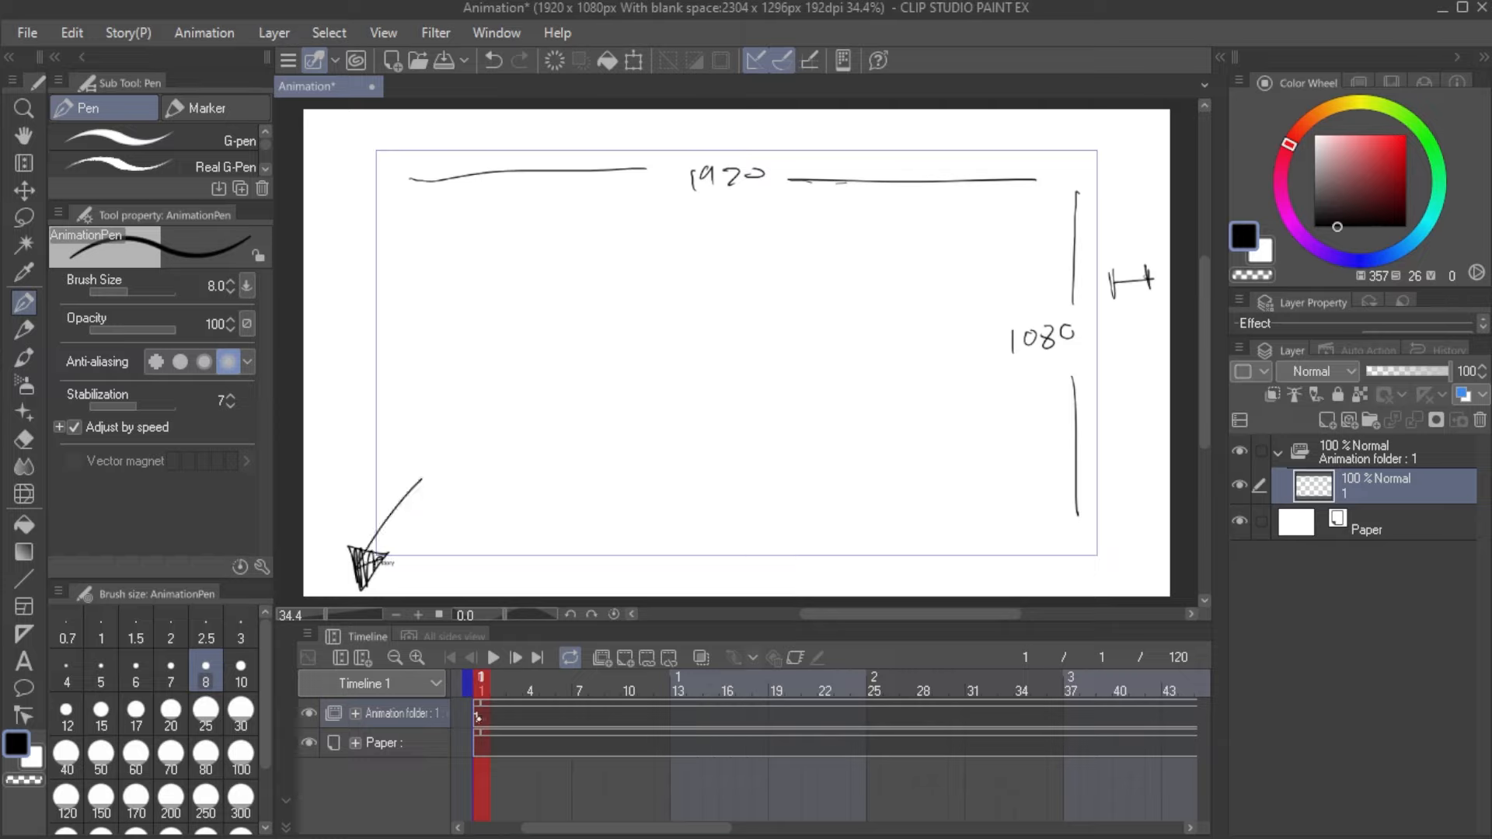
key(ctrl+z)
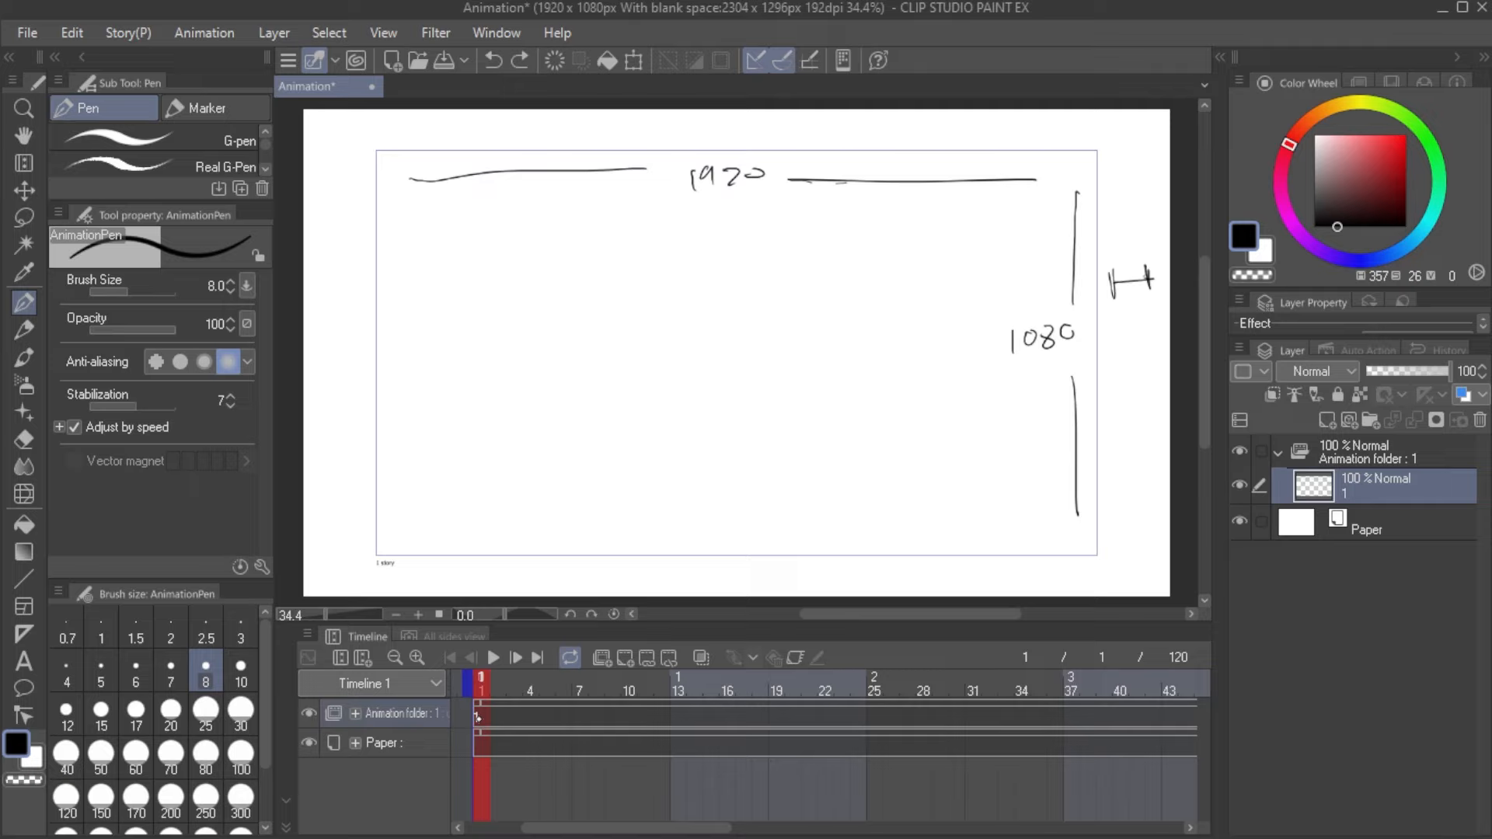
Step: Check whether the Timeline palette is enabled for display, and go to frame 3 of the timeline
click(460, 30)
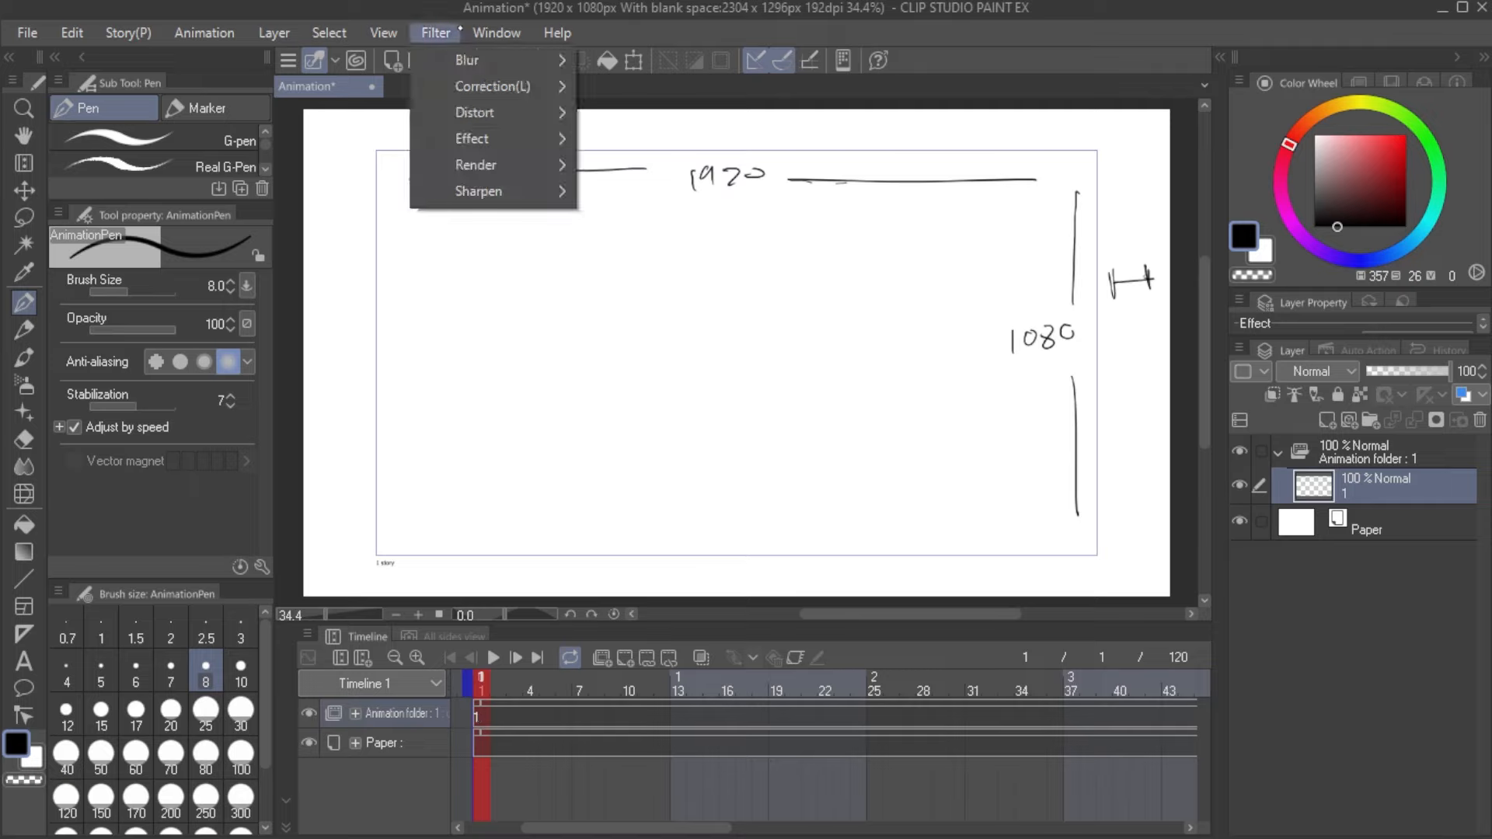
click(502, 33)
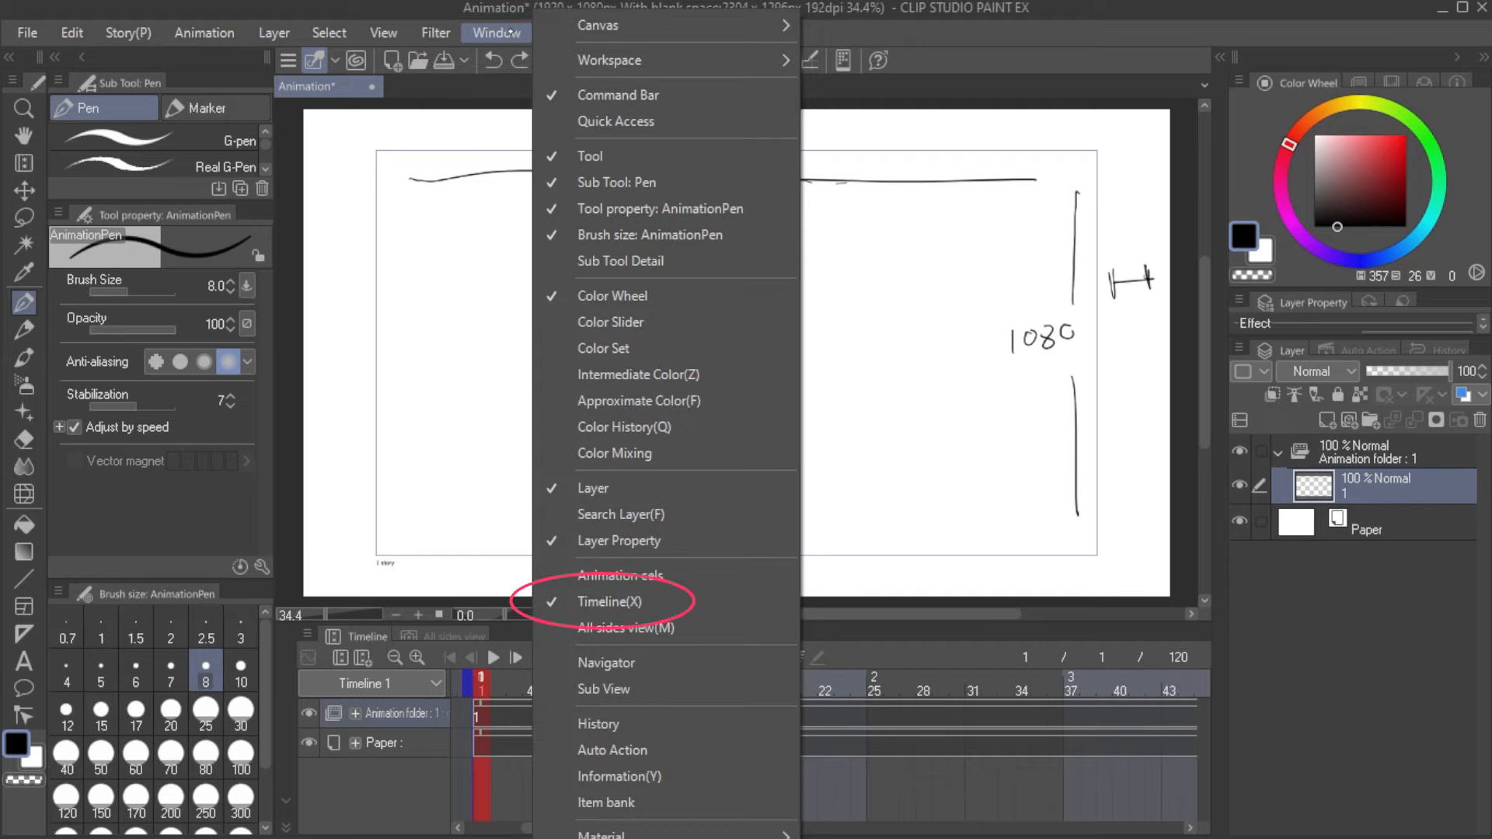
click(514, 683)
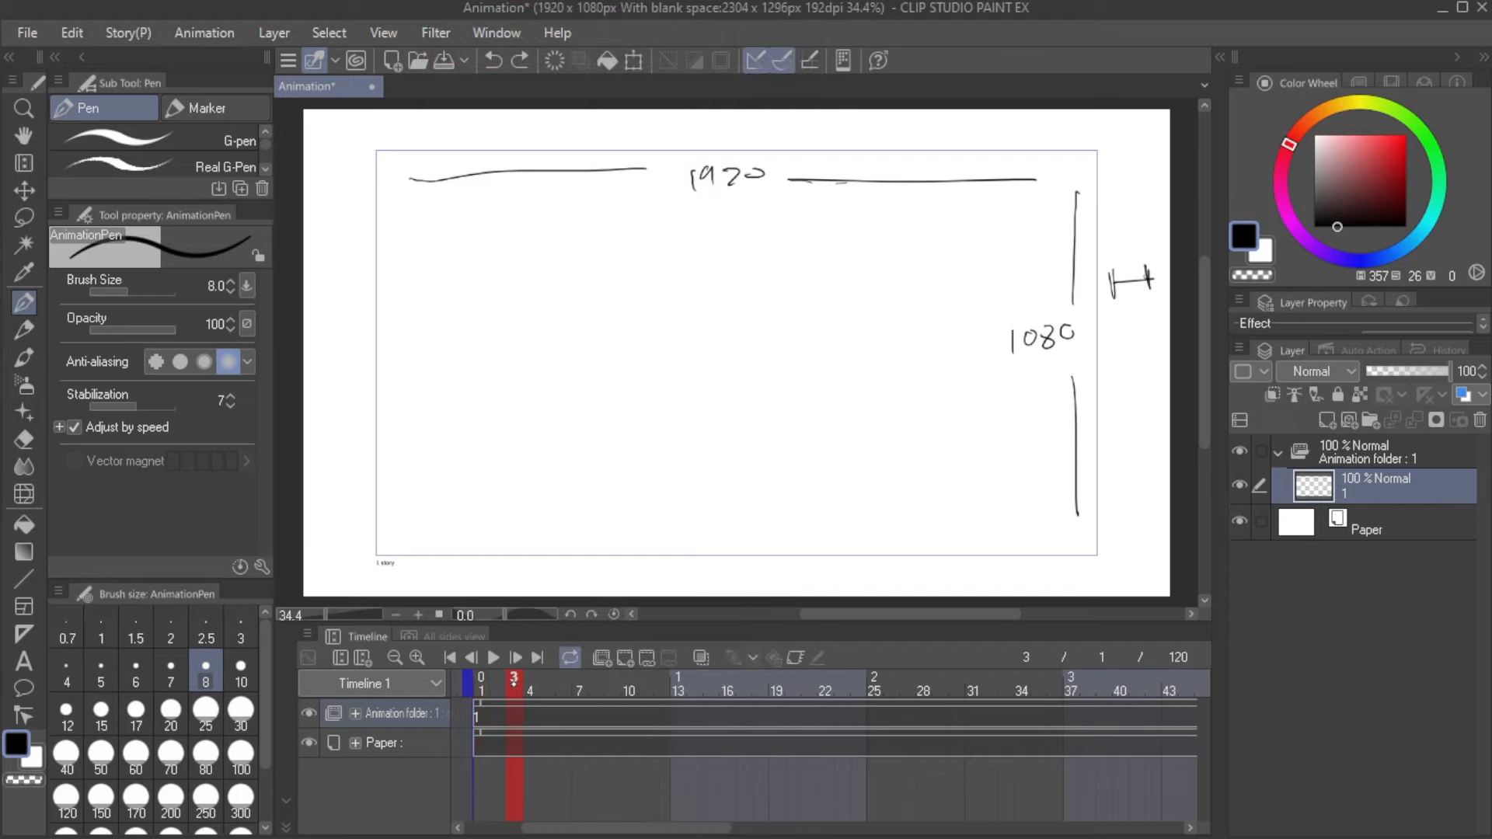
Step: Turn on the Edit timeline tool and scrub through the frames from the canvas and the timeline, stopping on frame 12
click(339, 658)
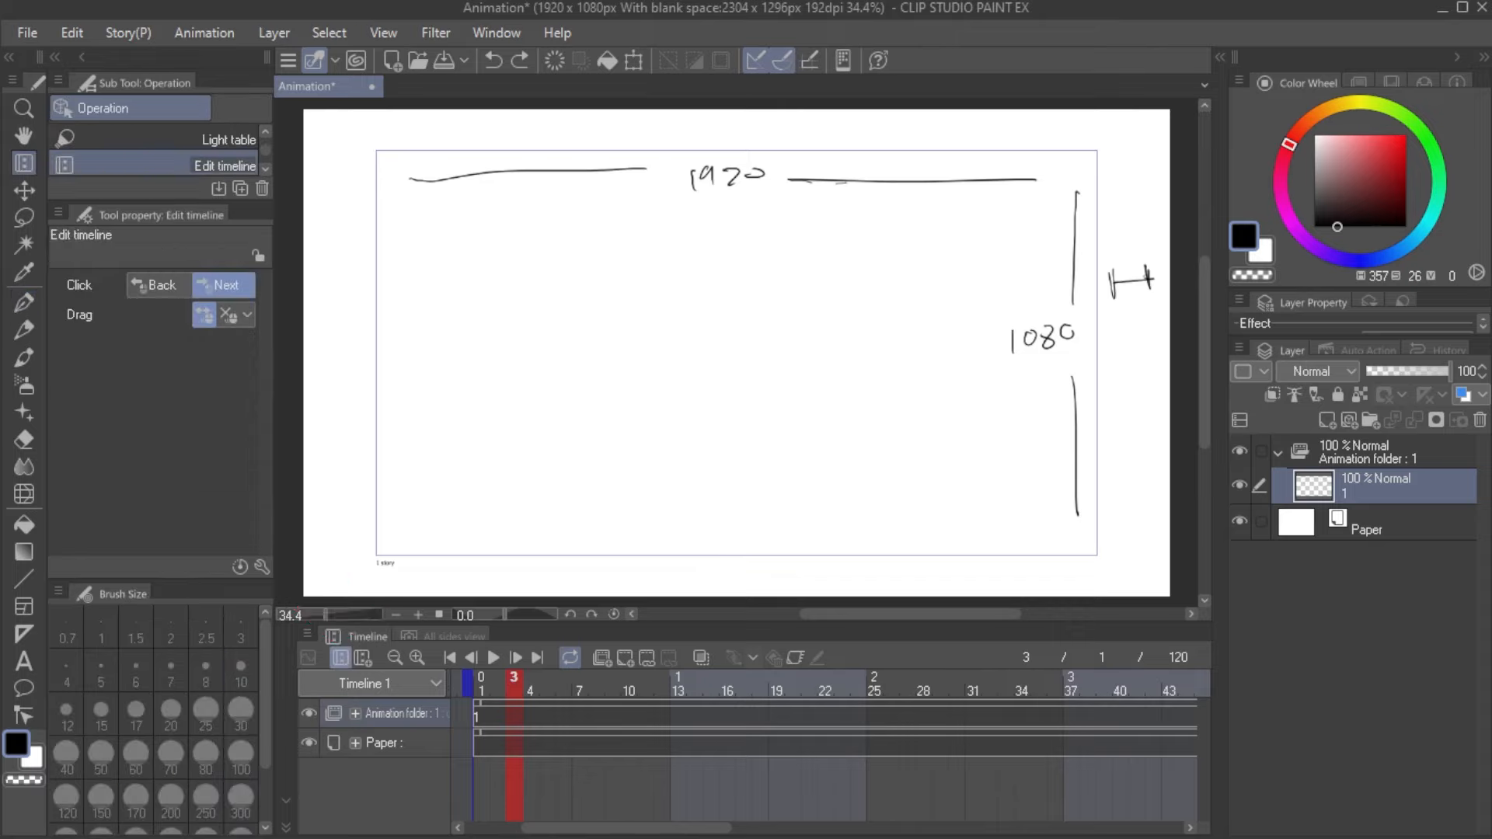
mouse_move(733, 420)
mouse_down()
mouse_move(882, 419)
mouse_move(634, 450)
mouse_up()
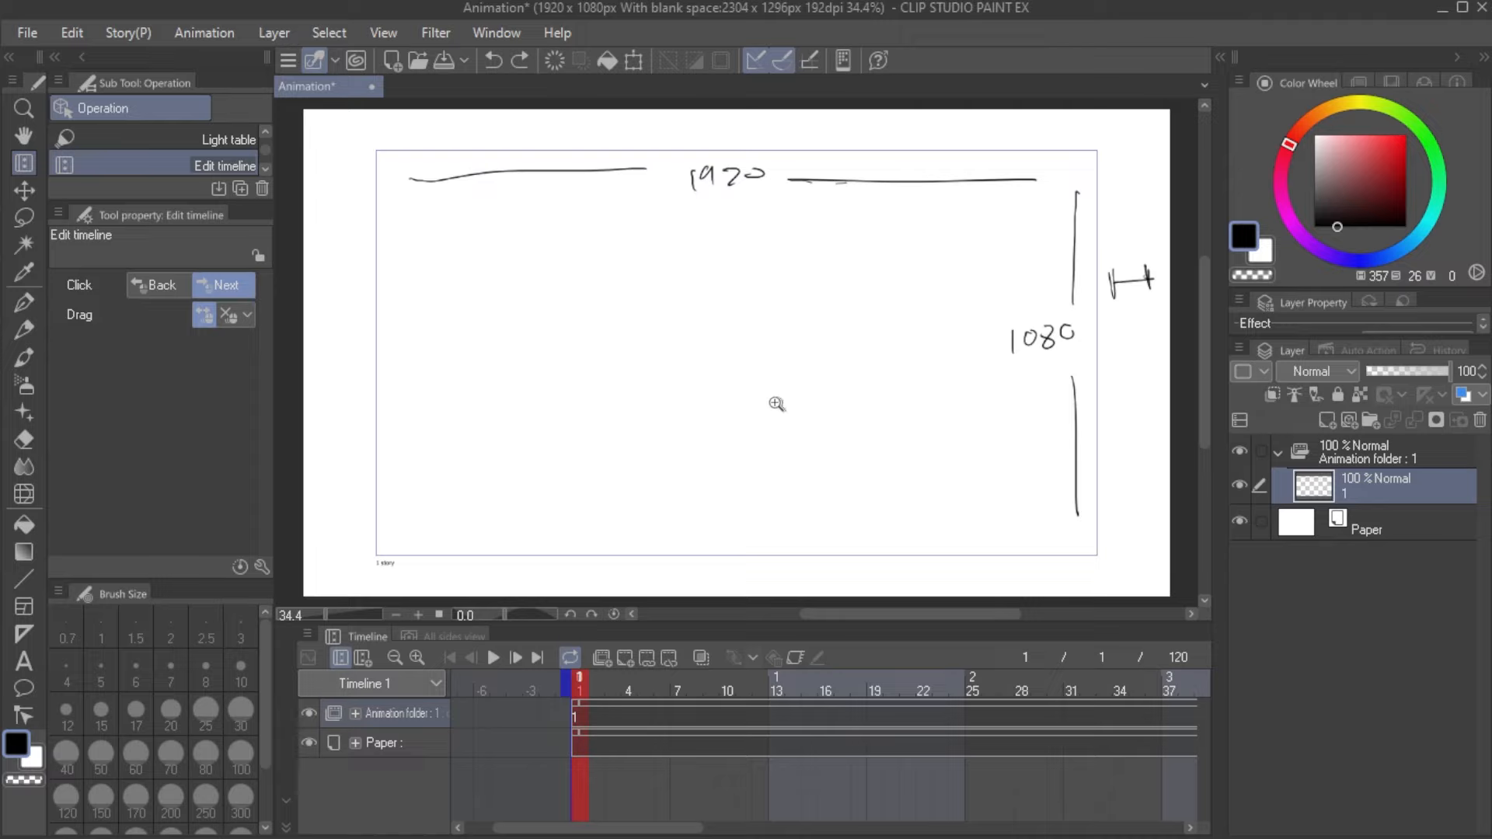
click(838, 678)
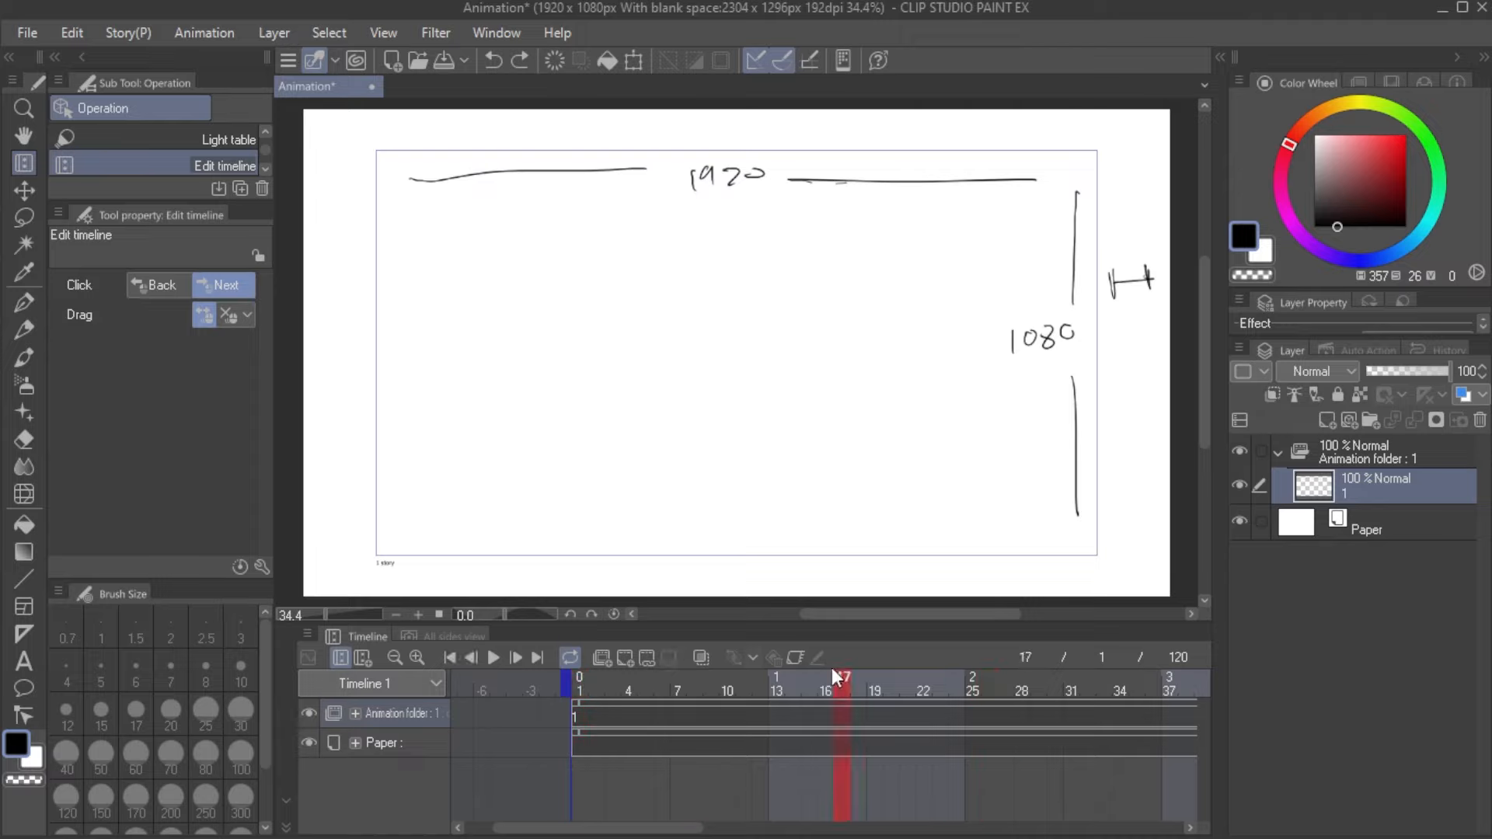
drag(806, 368, 564, 425)
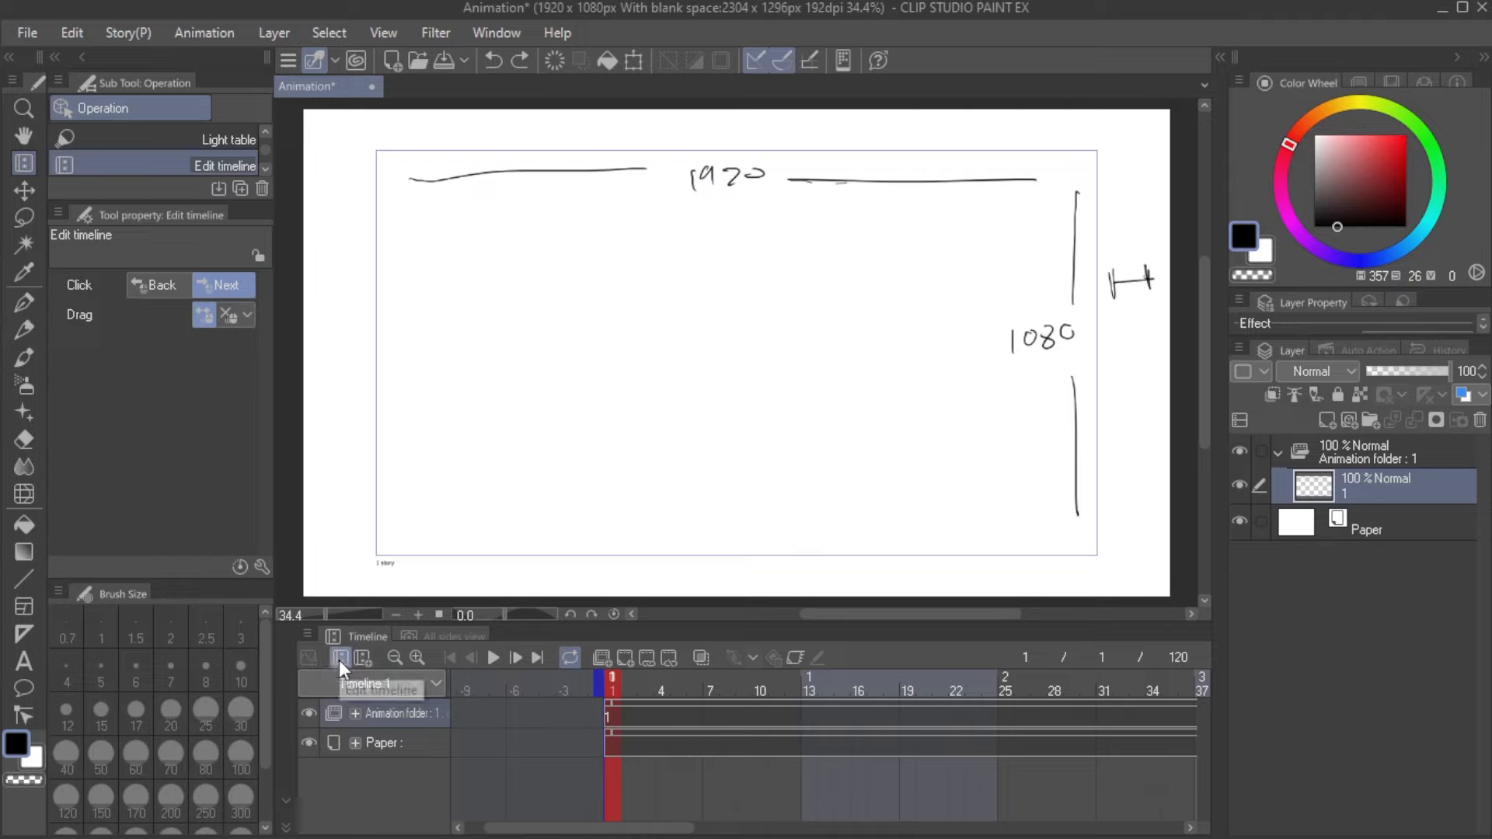
drag(670, 684, 841, 678)
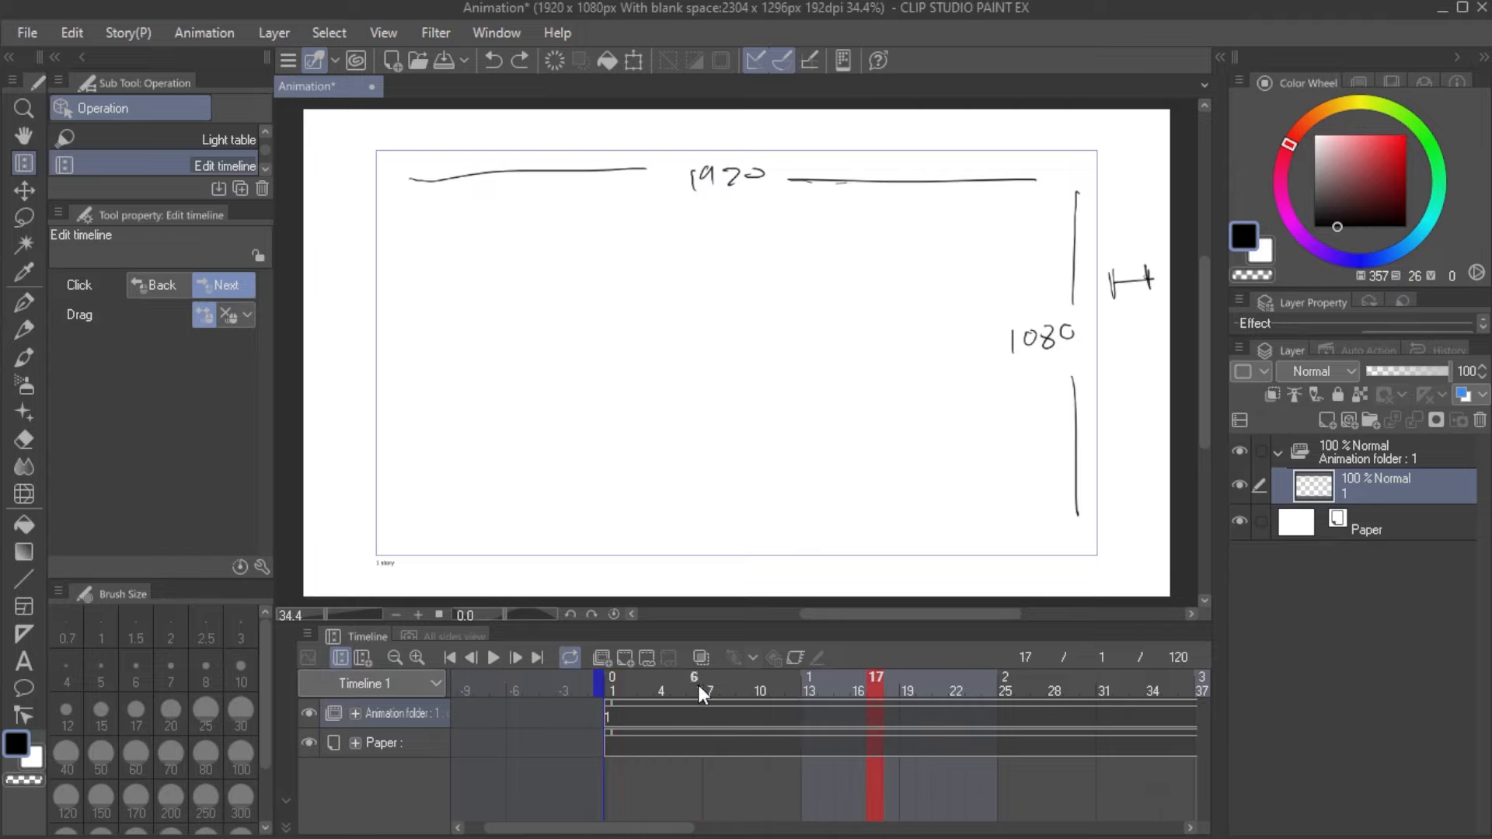
drag(698, 684, 793, 689)
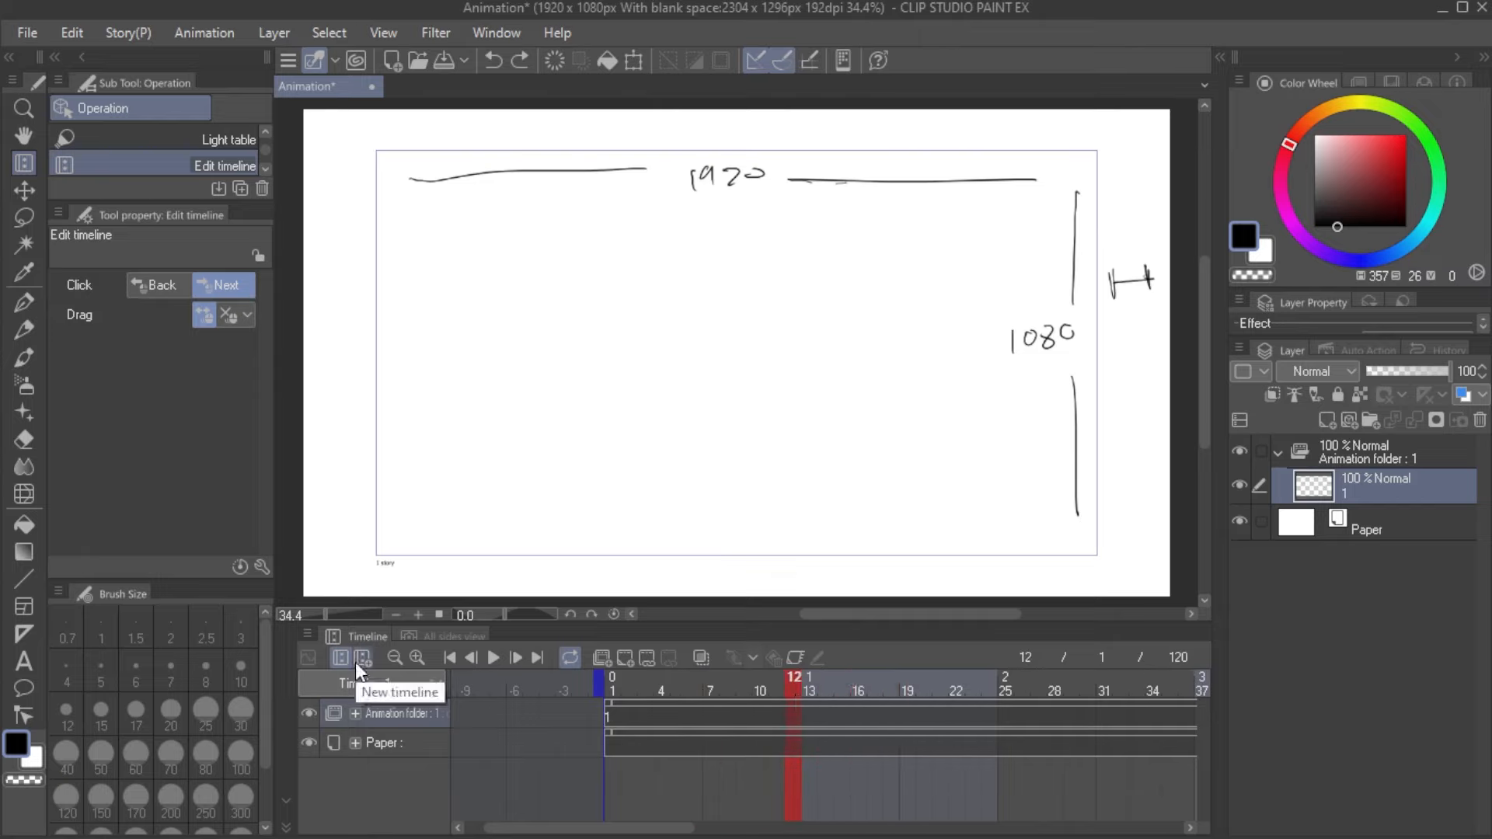
Step: Create a new timeline named Timeline 2 with a frame rate of 8 and a playback time of 120 frames
click(356, 662)
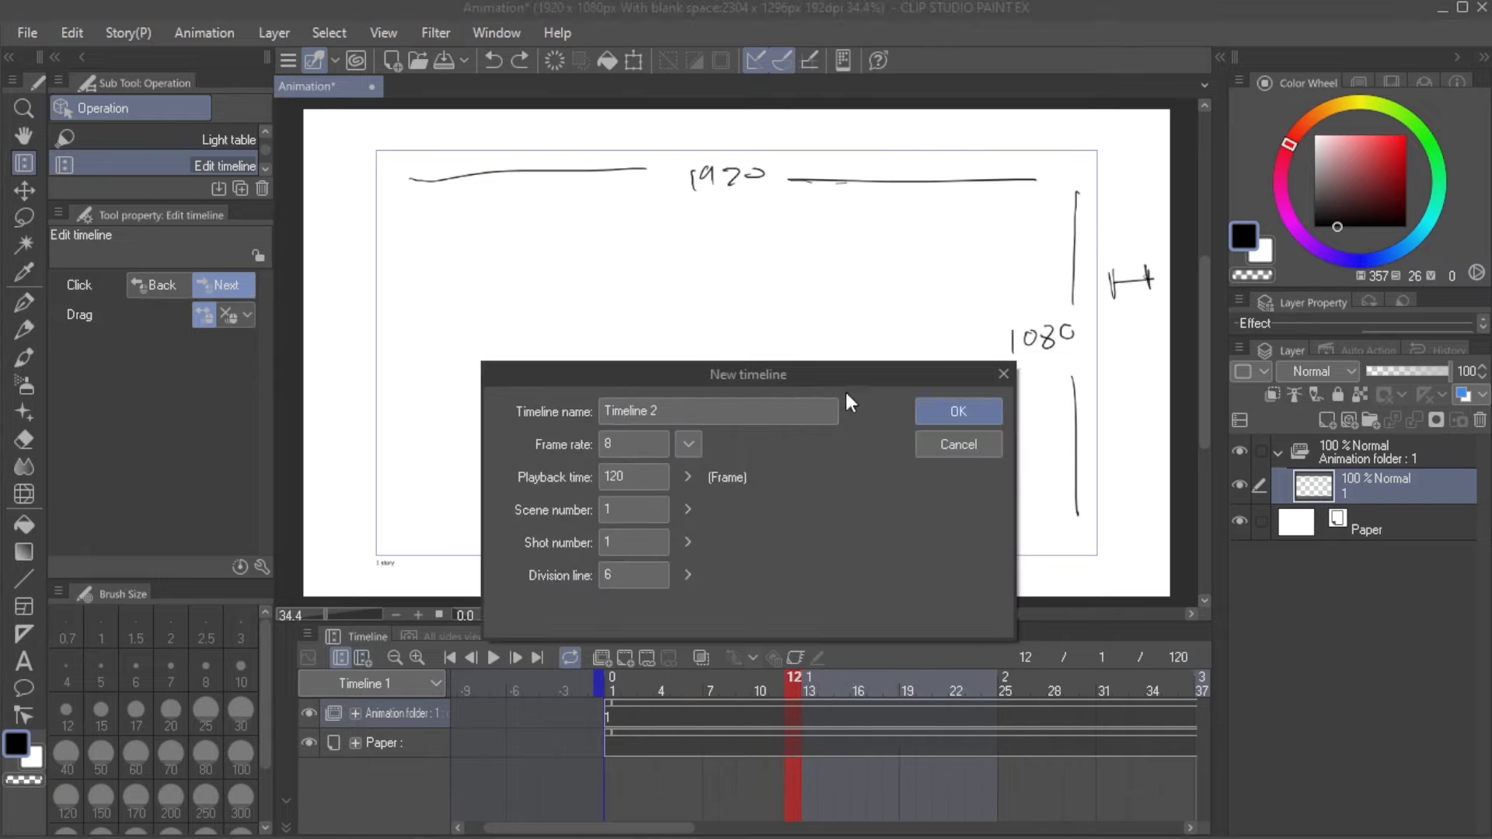
drag(835, 384, 835, 314)
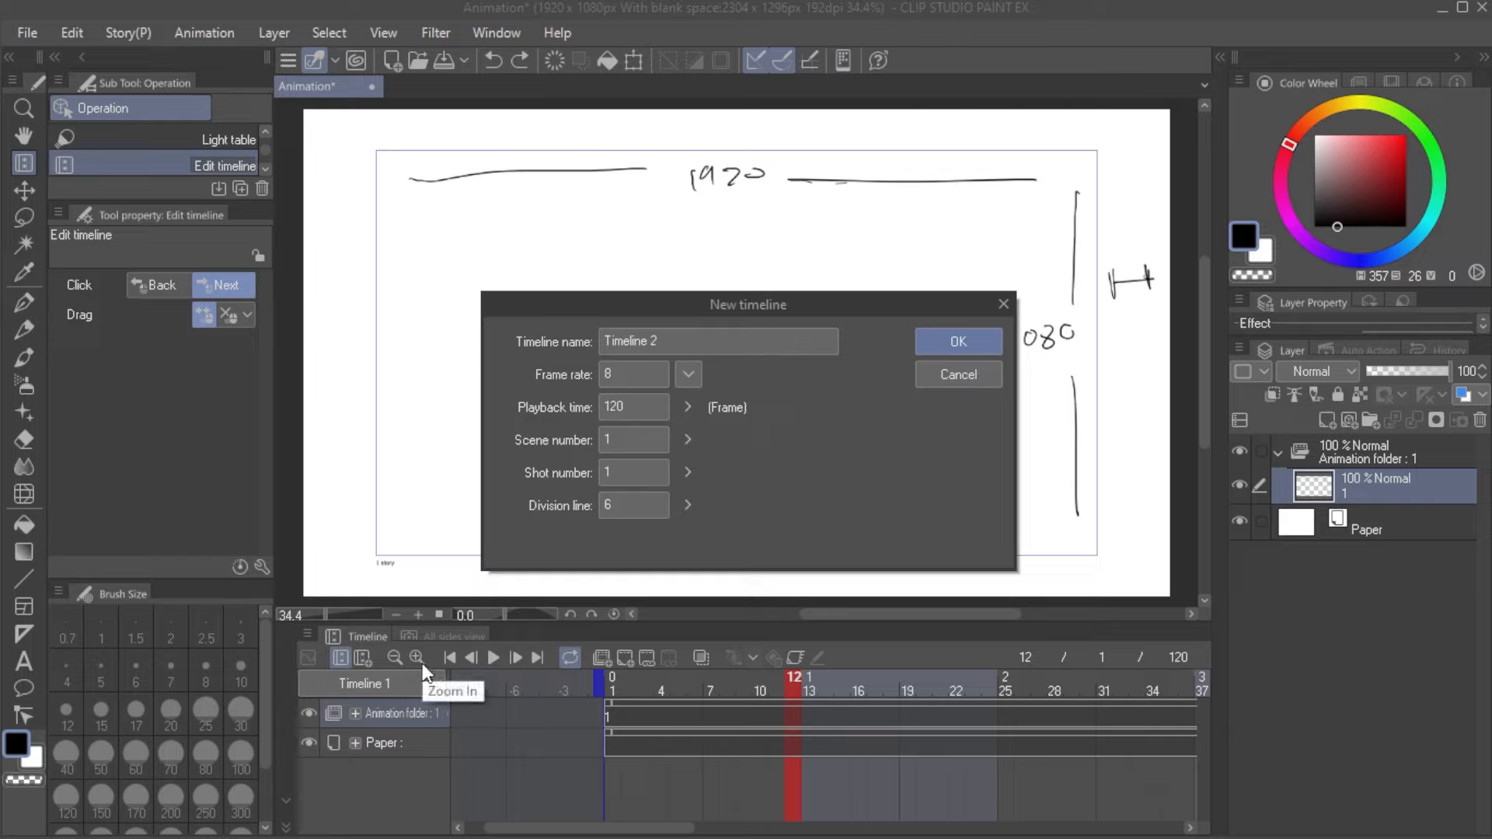
click(735, 343)
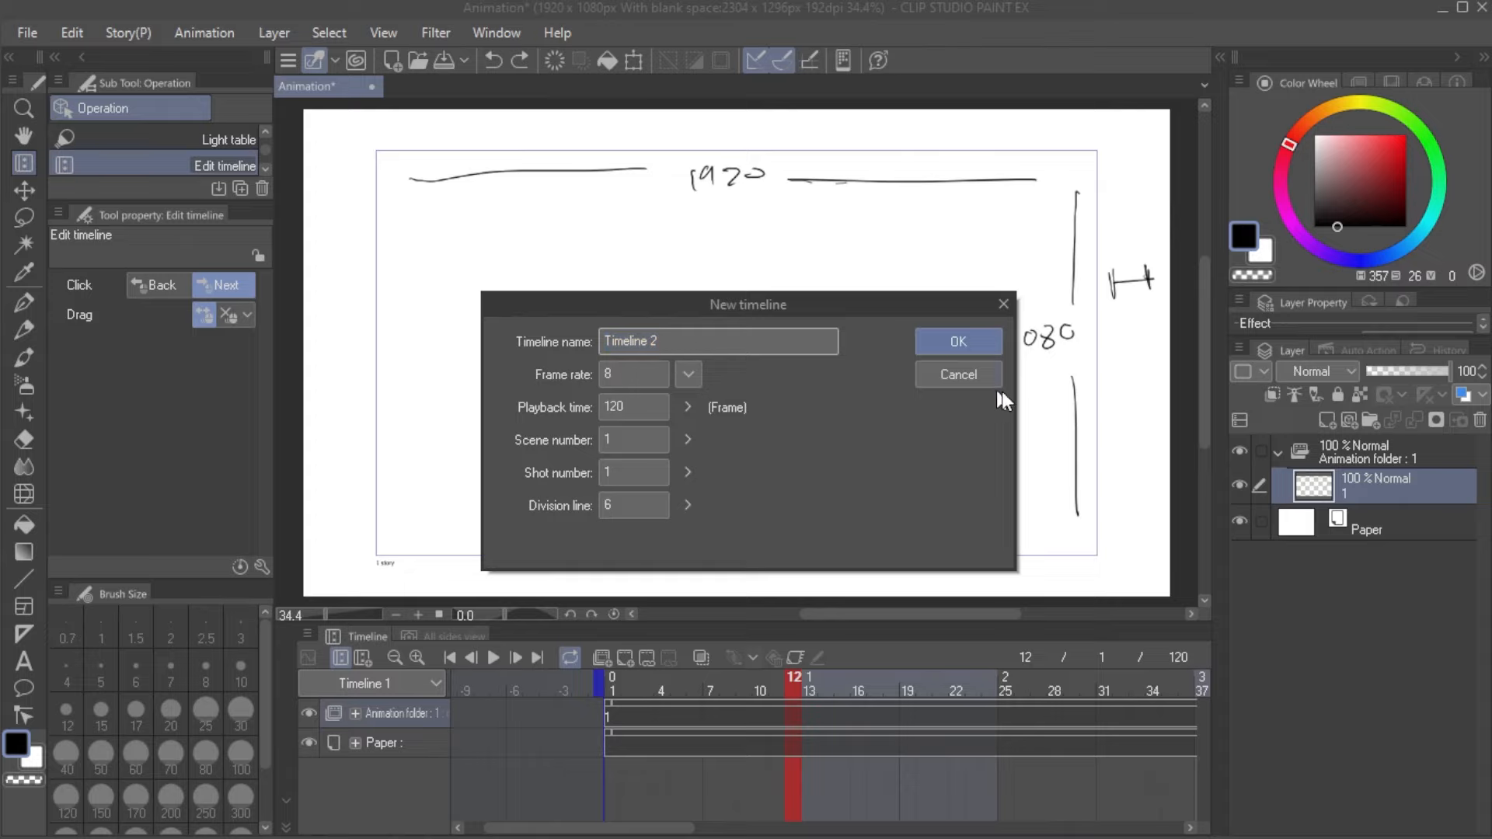
click(953, 342)
Step: Switch back and forth between Timeline 1 and Timeline 2, ending on Timeline 1
click(415, 690)
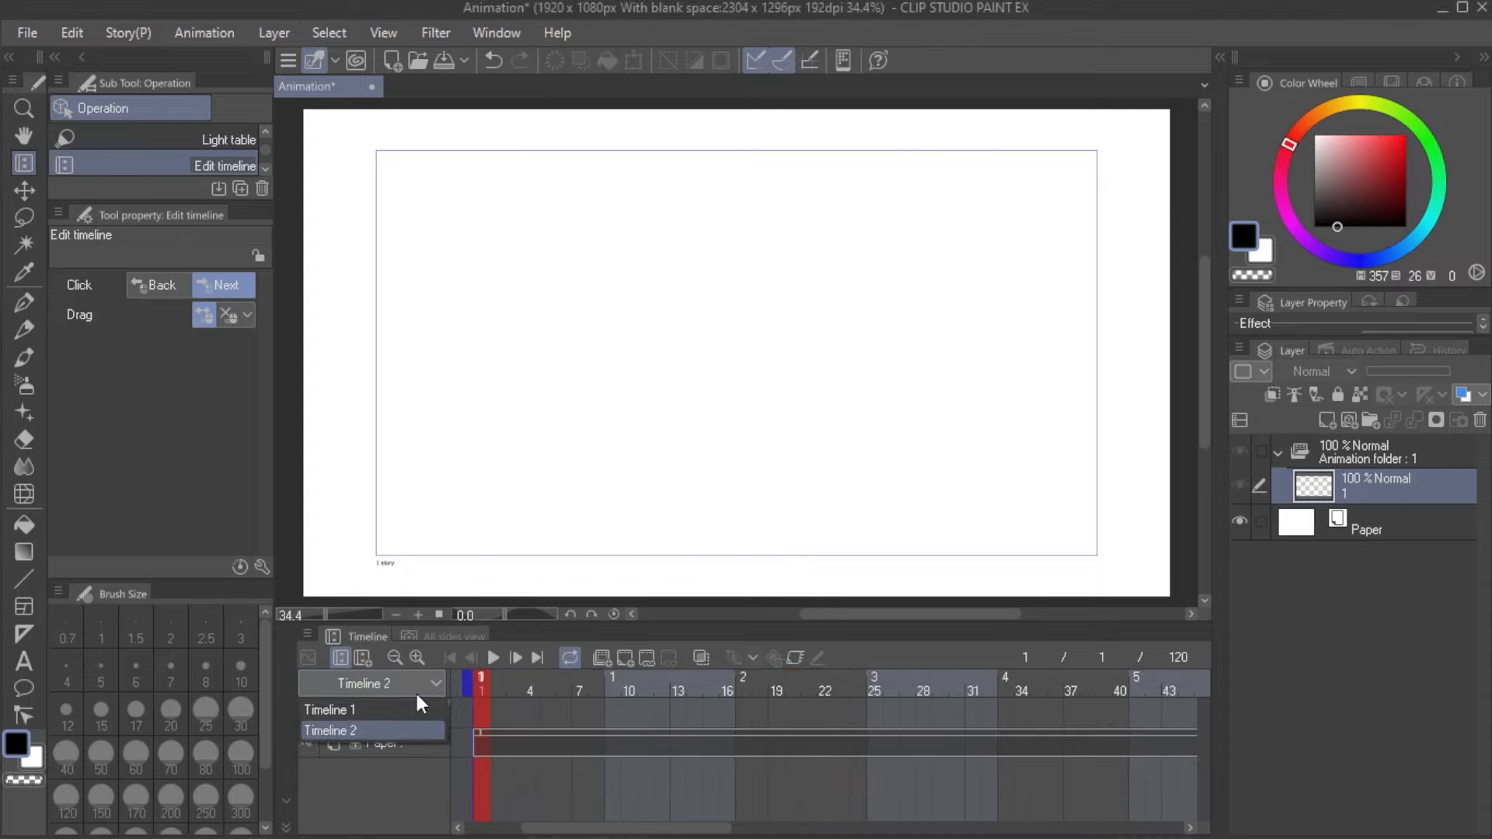
click(417, 691)
click(418, 692)
click(415, 713)
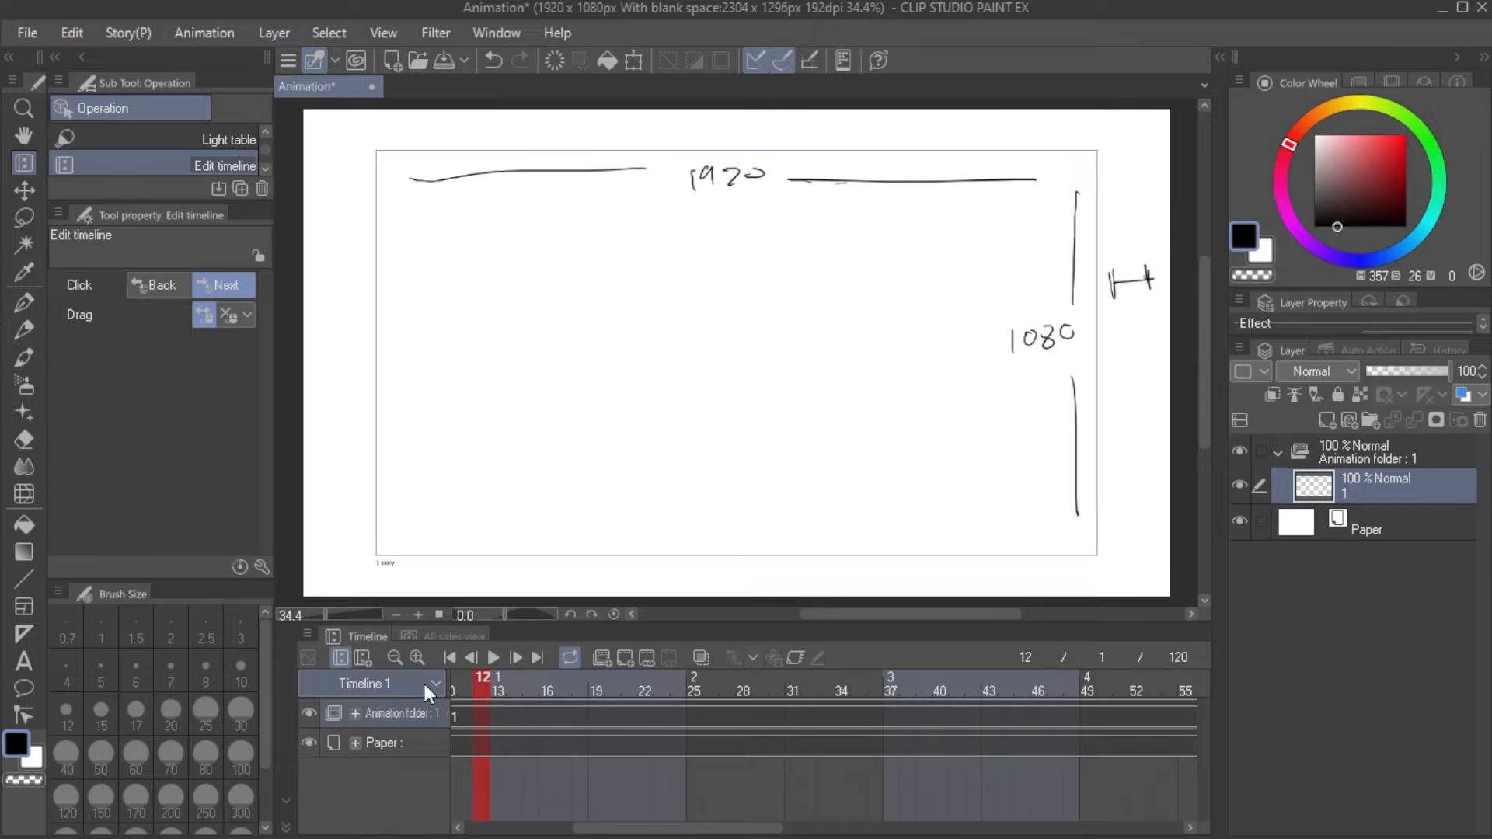
click(423, 681)
click(407, 721)
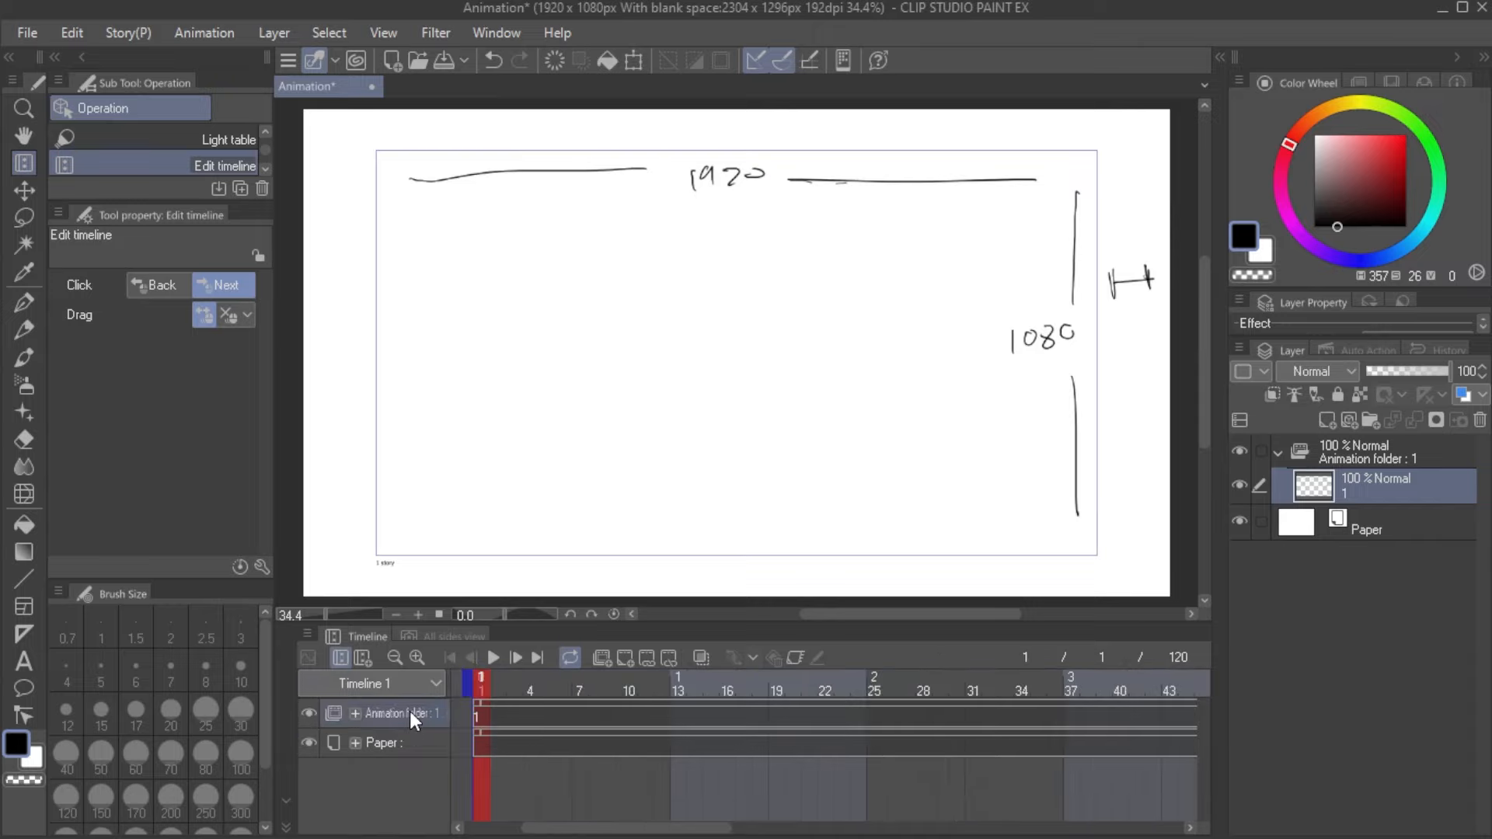
click(409, 691)
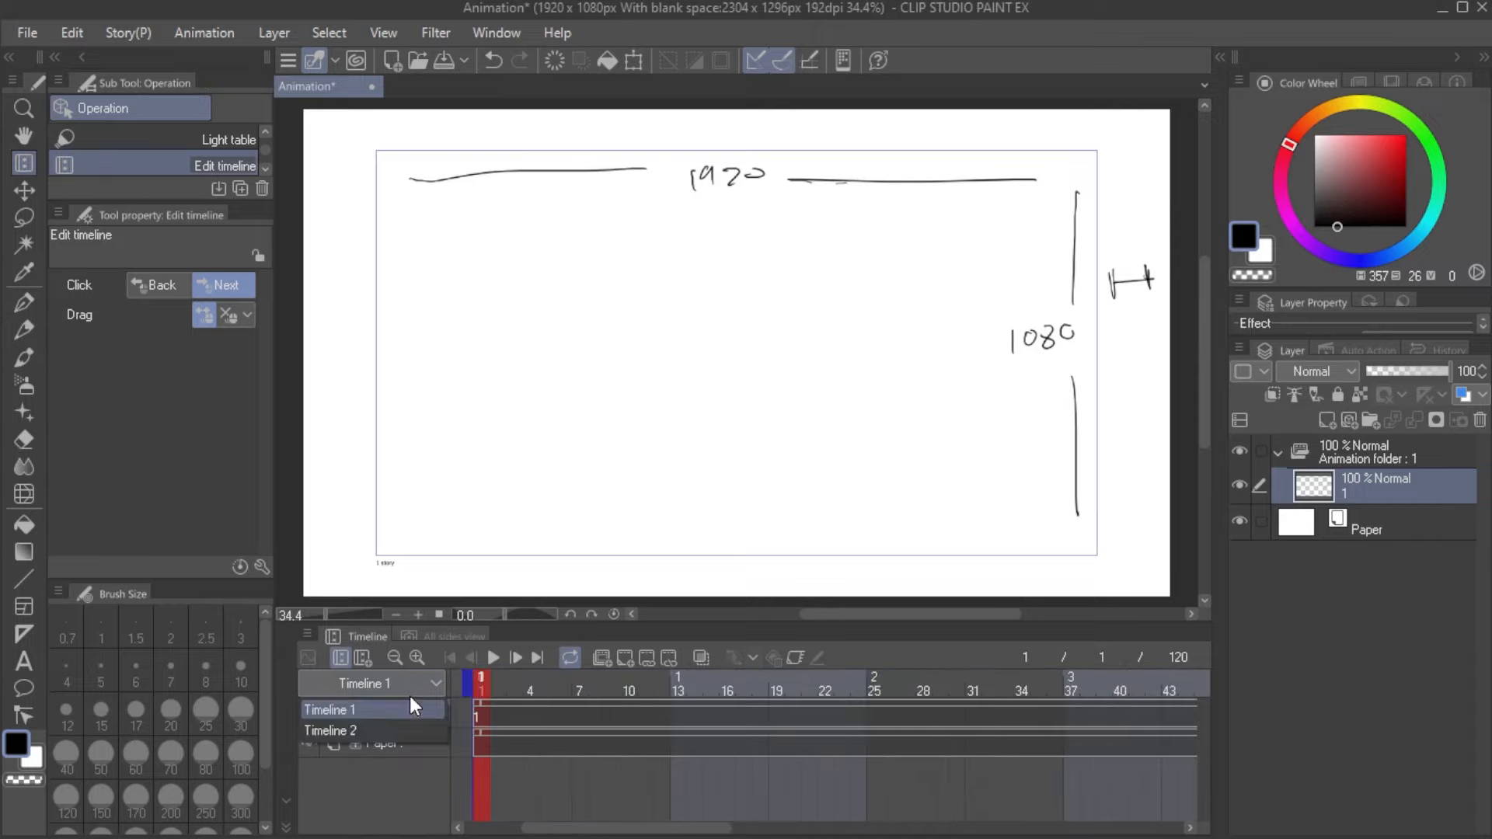
click(408, 736)
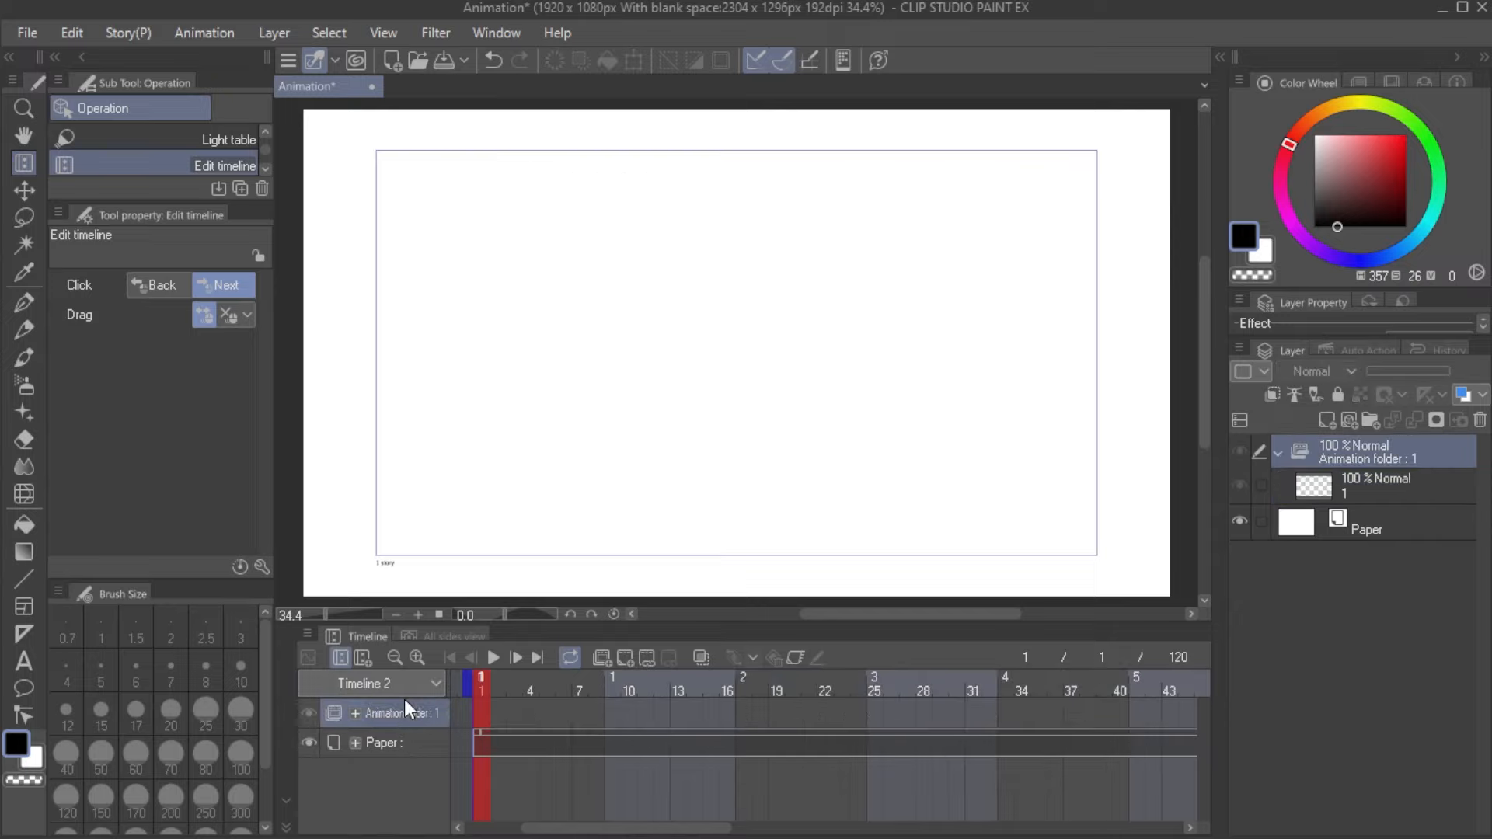
click(407, 688)
click(407, 712)
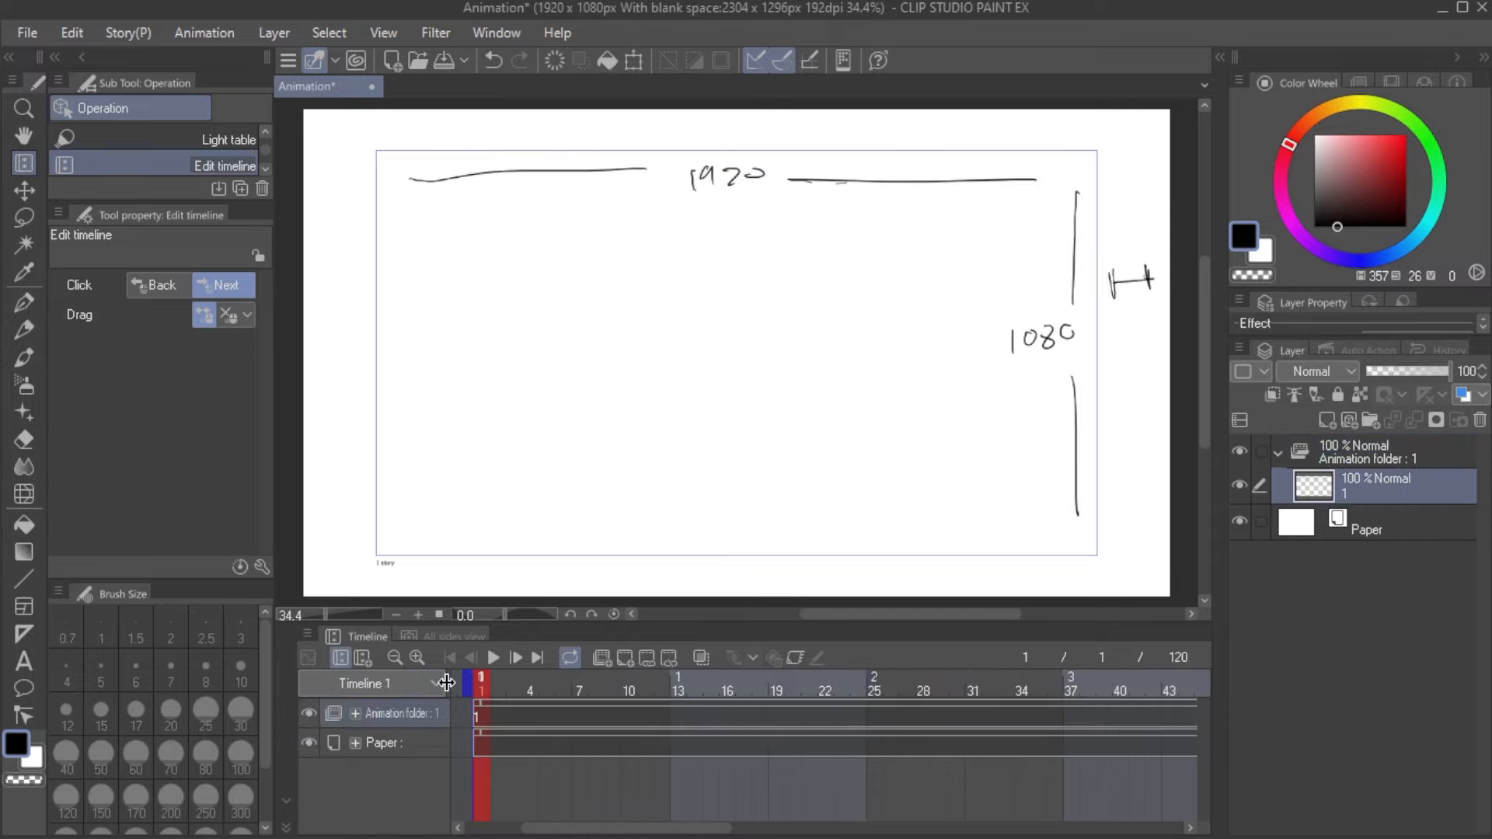
click(403, 687)
click(415, 712)
Step: Step forward and back through Timeline 1, jump to its end and start, and toggle loop play
click(512, 660)
click(512, 660)
click(471, 660)
click(471, 660)
click(542, 660)
click(450, 661)
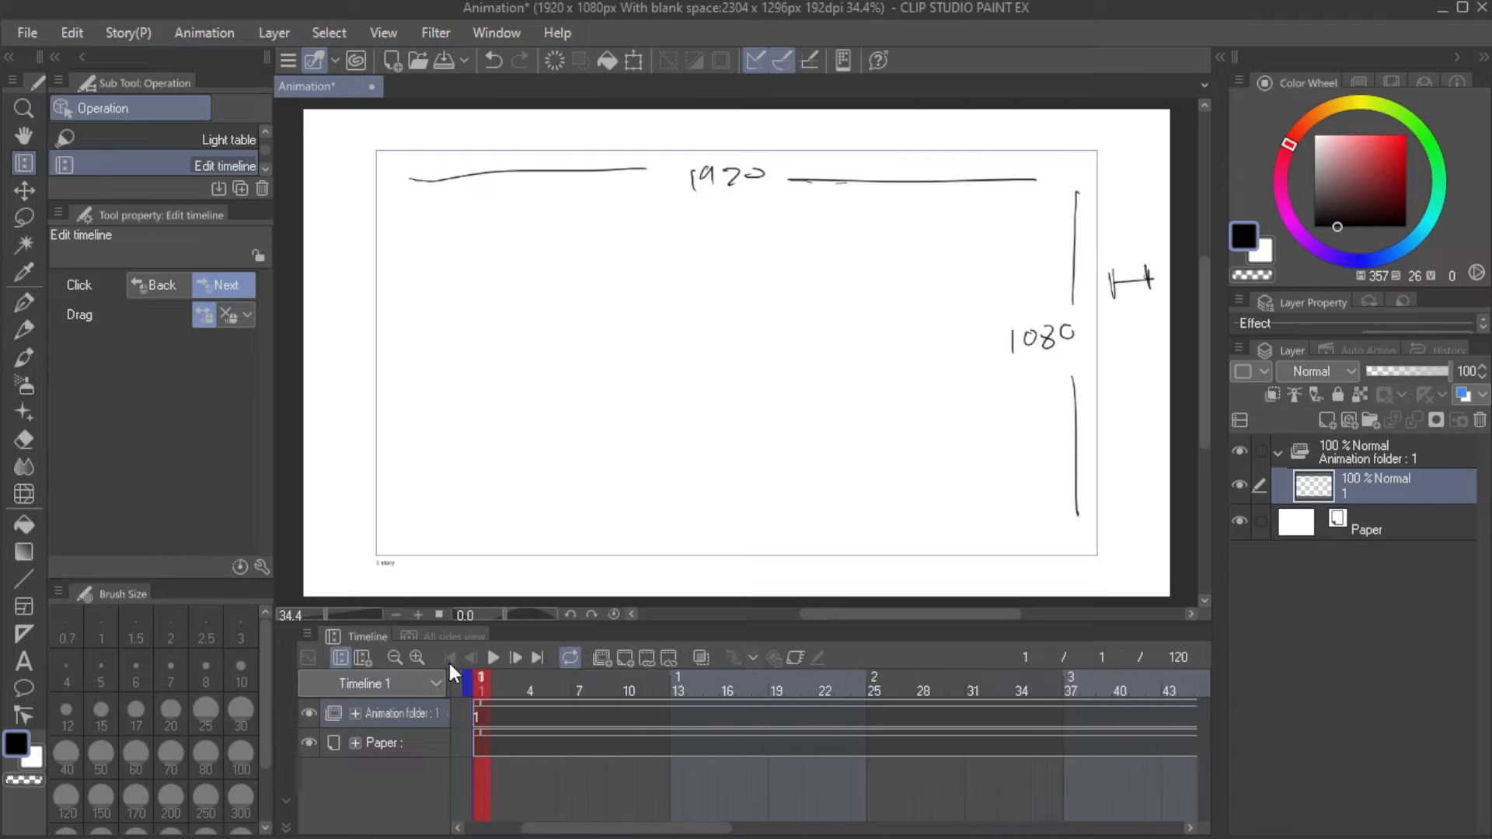
click(570, 657)
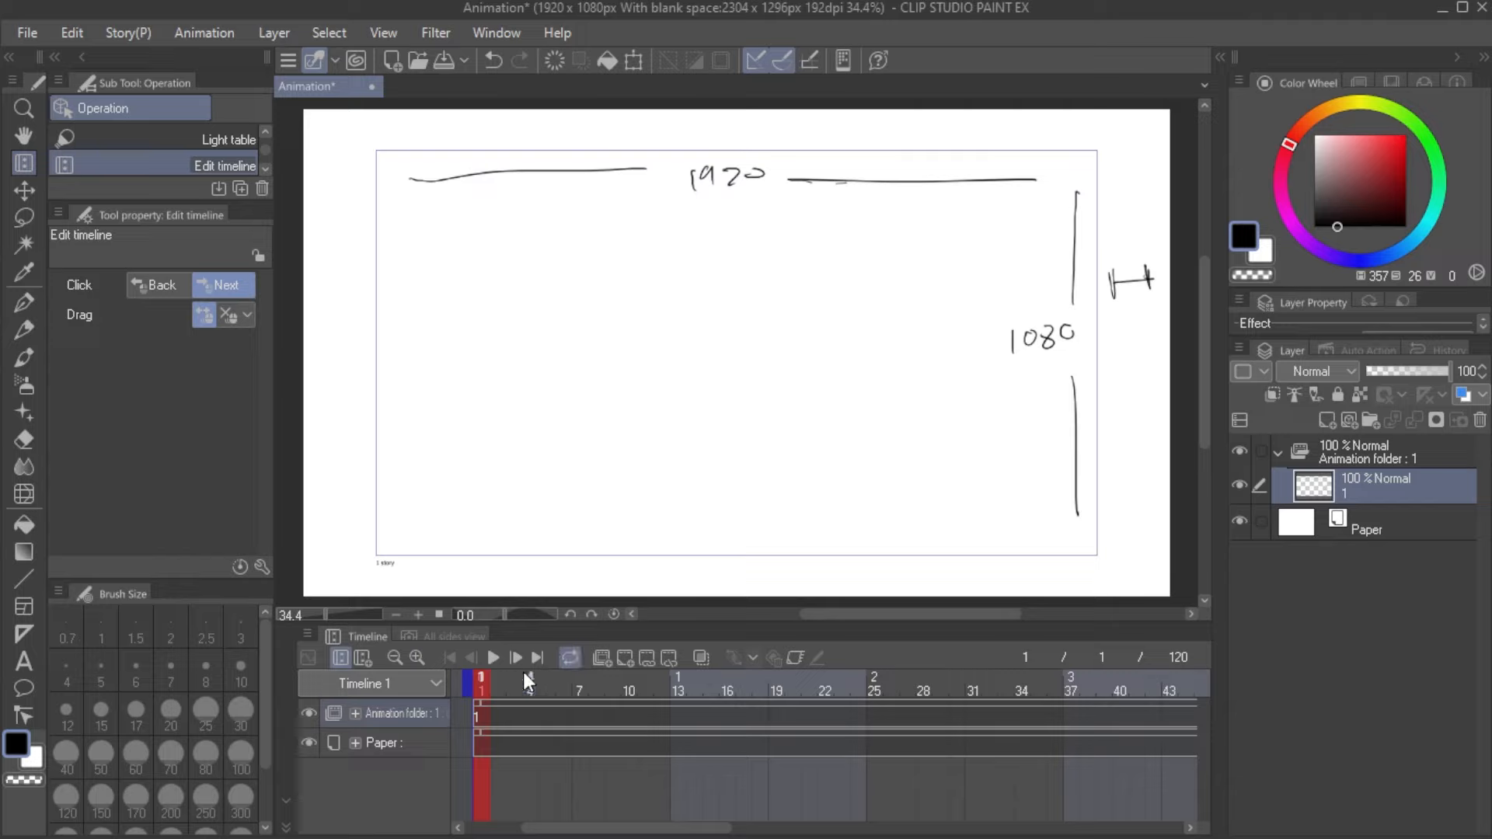
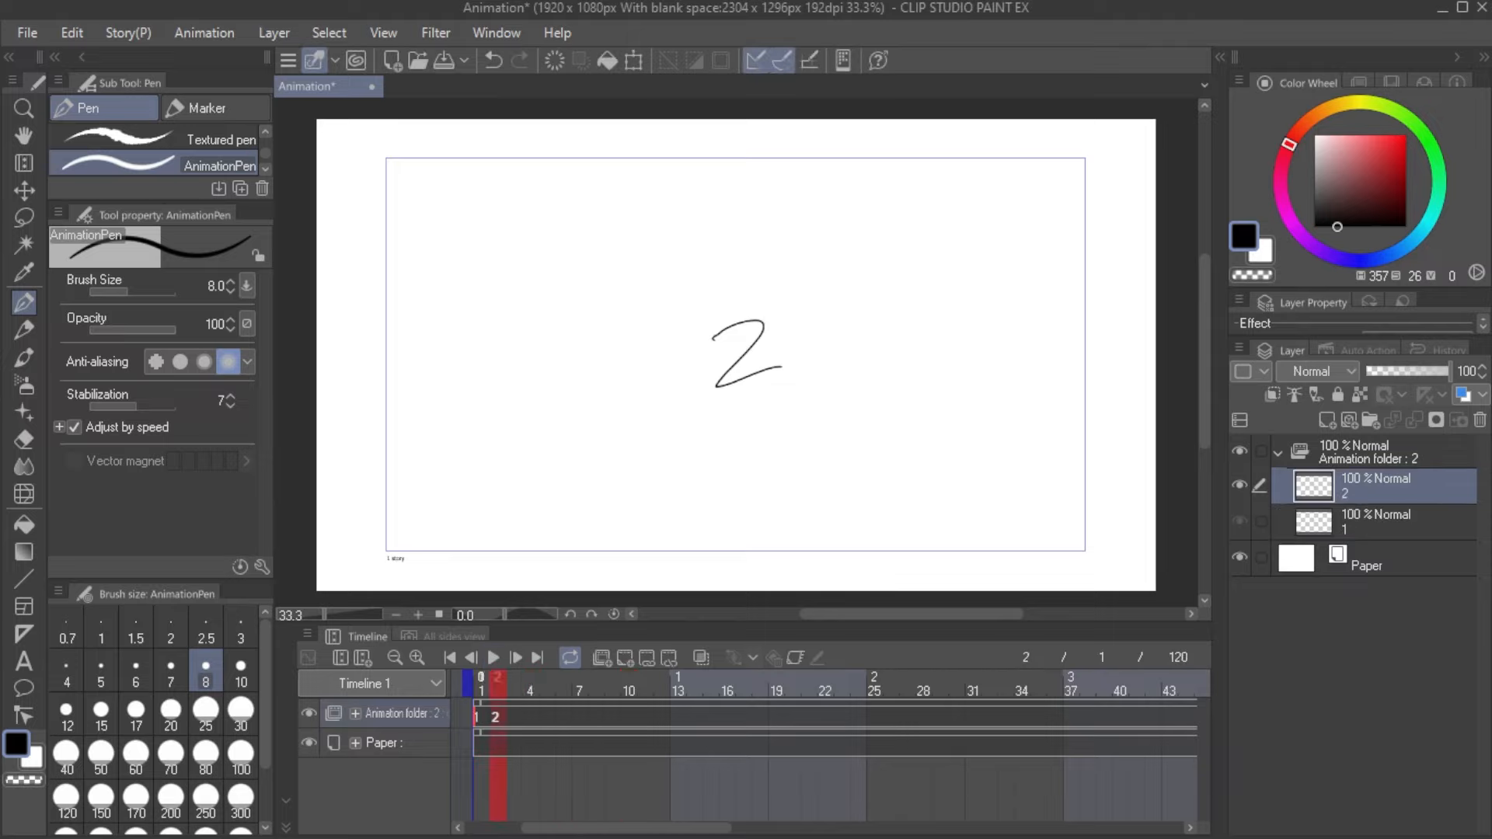
Step: Add animation cels on frames 3 to 6, handwrite the matching number on each, and play and scrub through the sequence
click(625, 658)
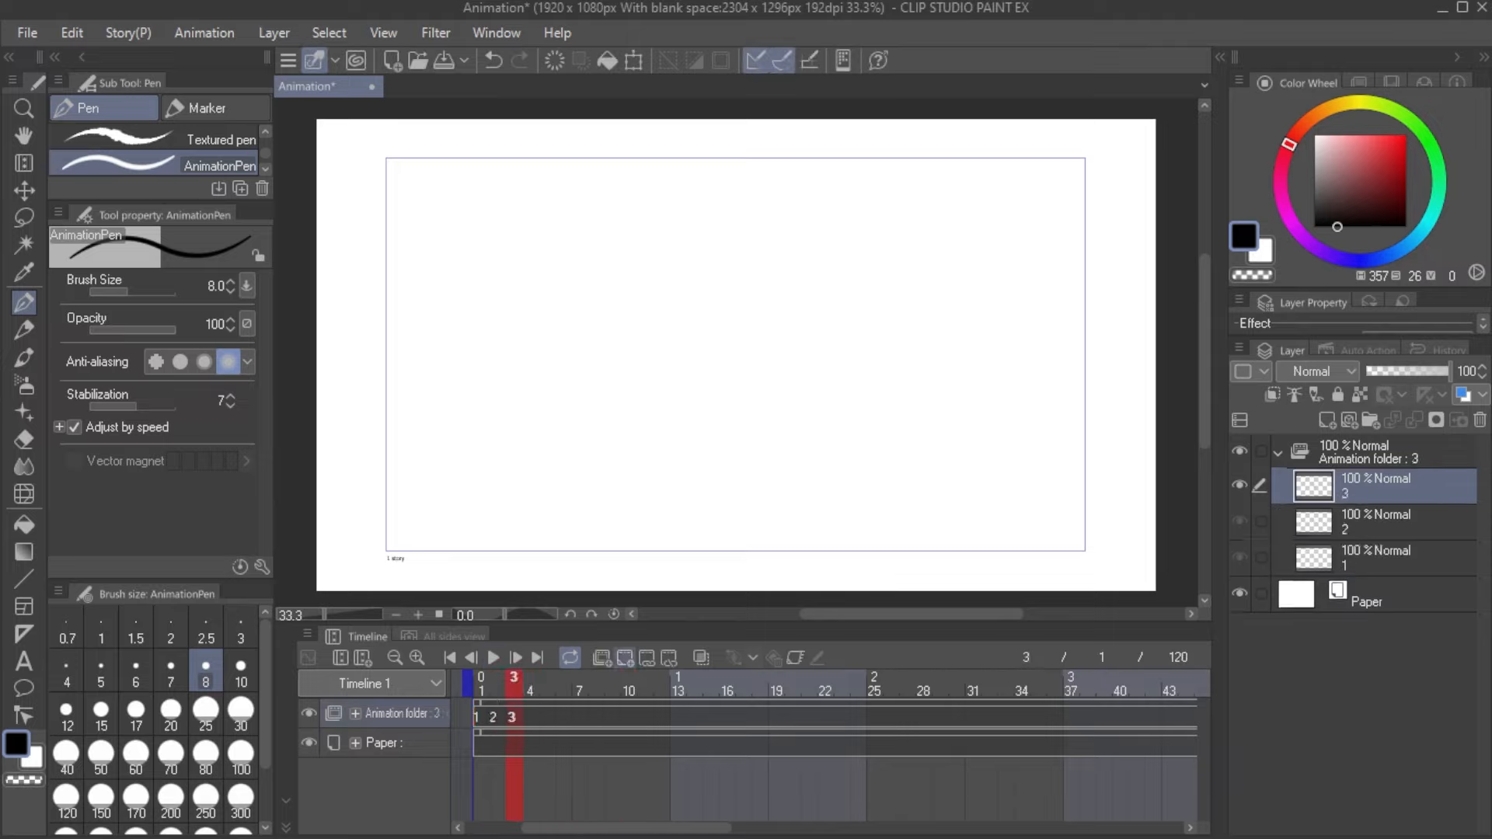
mouse_move(732, 313)
mouse_down()
mouse_move(755, 330)
mouse_move(740, 367)
mouse_up()
click(625, 657)
mouse_move(724, 295)
mouse_down()
mouse_move(765, 344)
mouse_move(726, 383)
mouse_up()
click(625, 658)
mouse_move(785, 280)
mouse_down()
mouse_move(784, 338)
mouse_move(755, 375)
mouse_up()
click(493, 657)
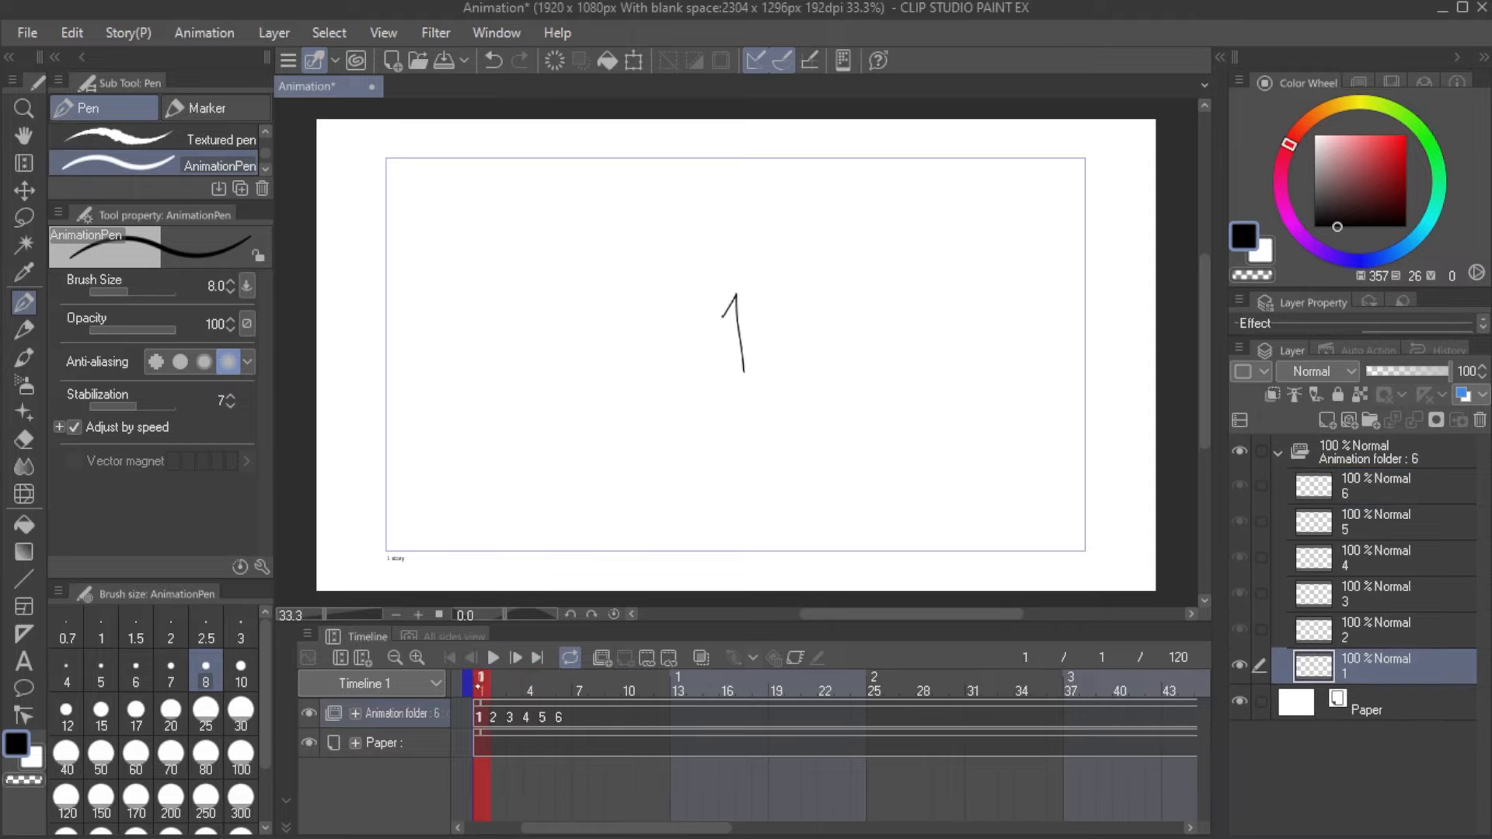
drag(482, 683, 529, 683)
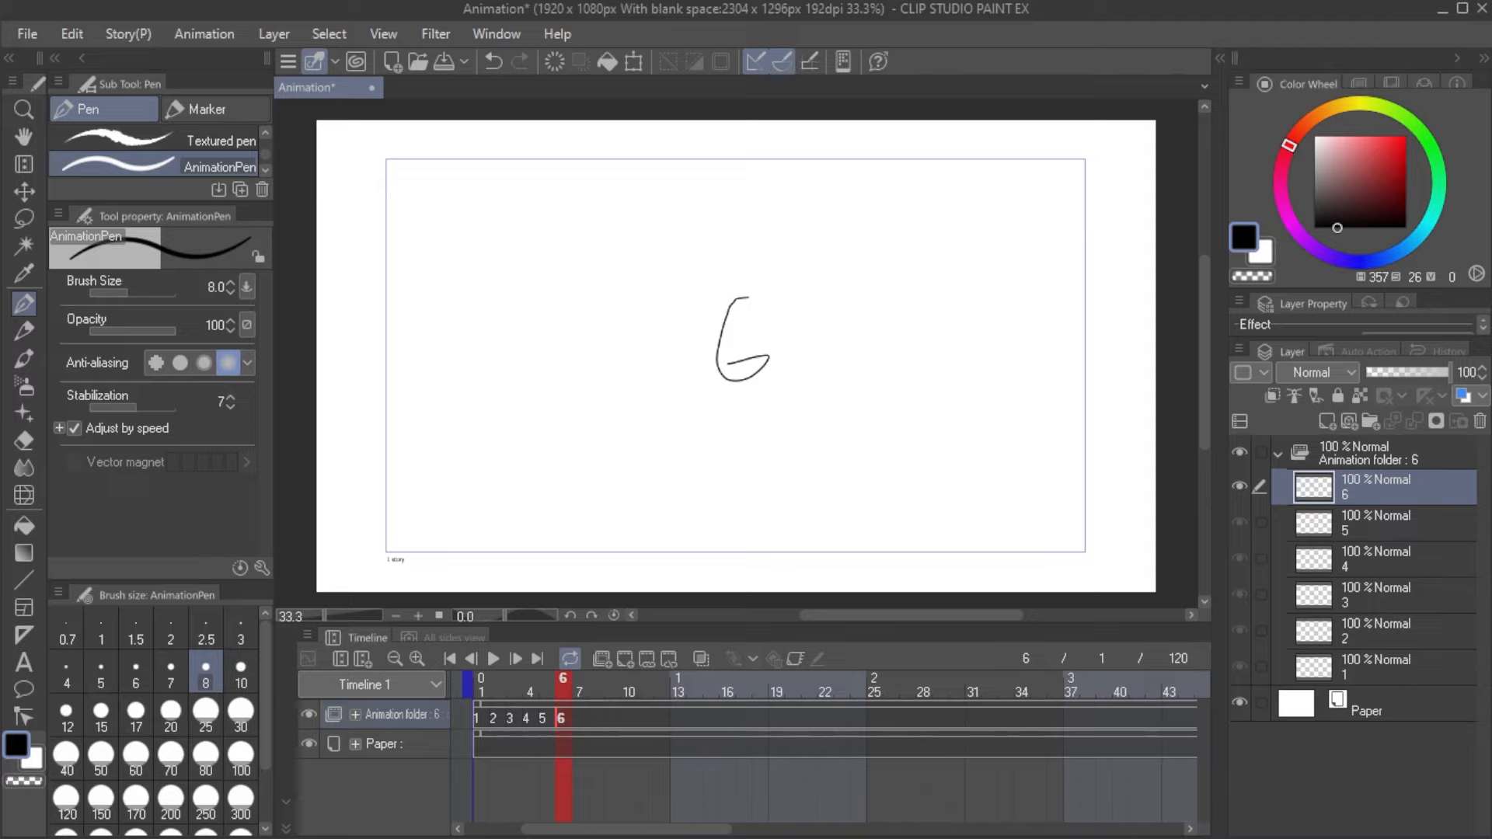
Step: Move cel 6 to frame 10 on the timeline and play the animation to preview the longer hold
drag(562, 718, 626, 718)
click(628, 719)
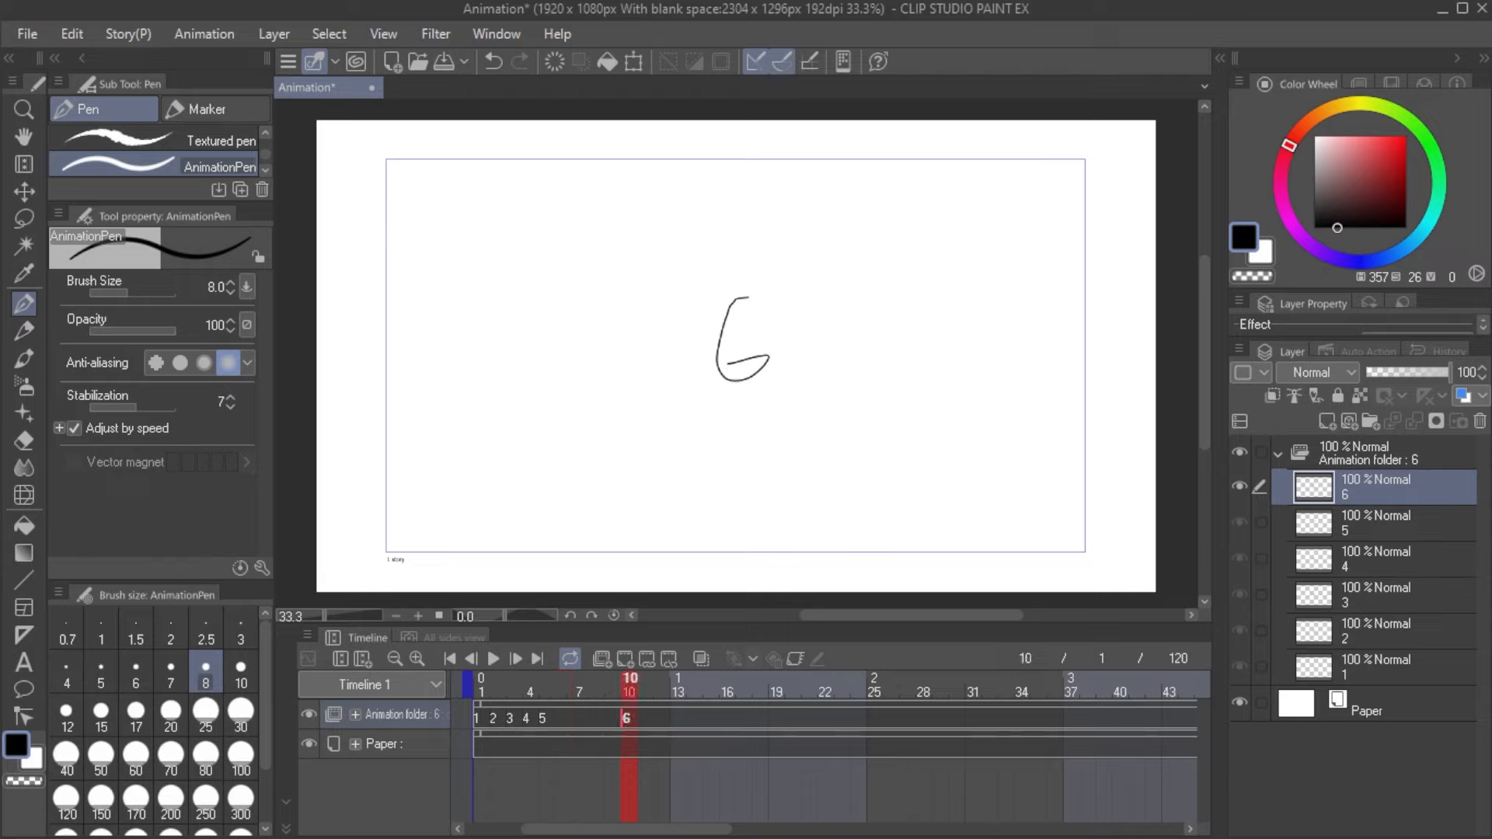
click(563, 682)
mouse_move(563, 688)
mouse_down()
mouse_move(629, 685)
mouse_move(563, 684)
mouse_up()
key(space)
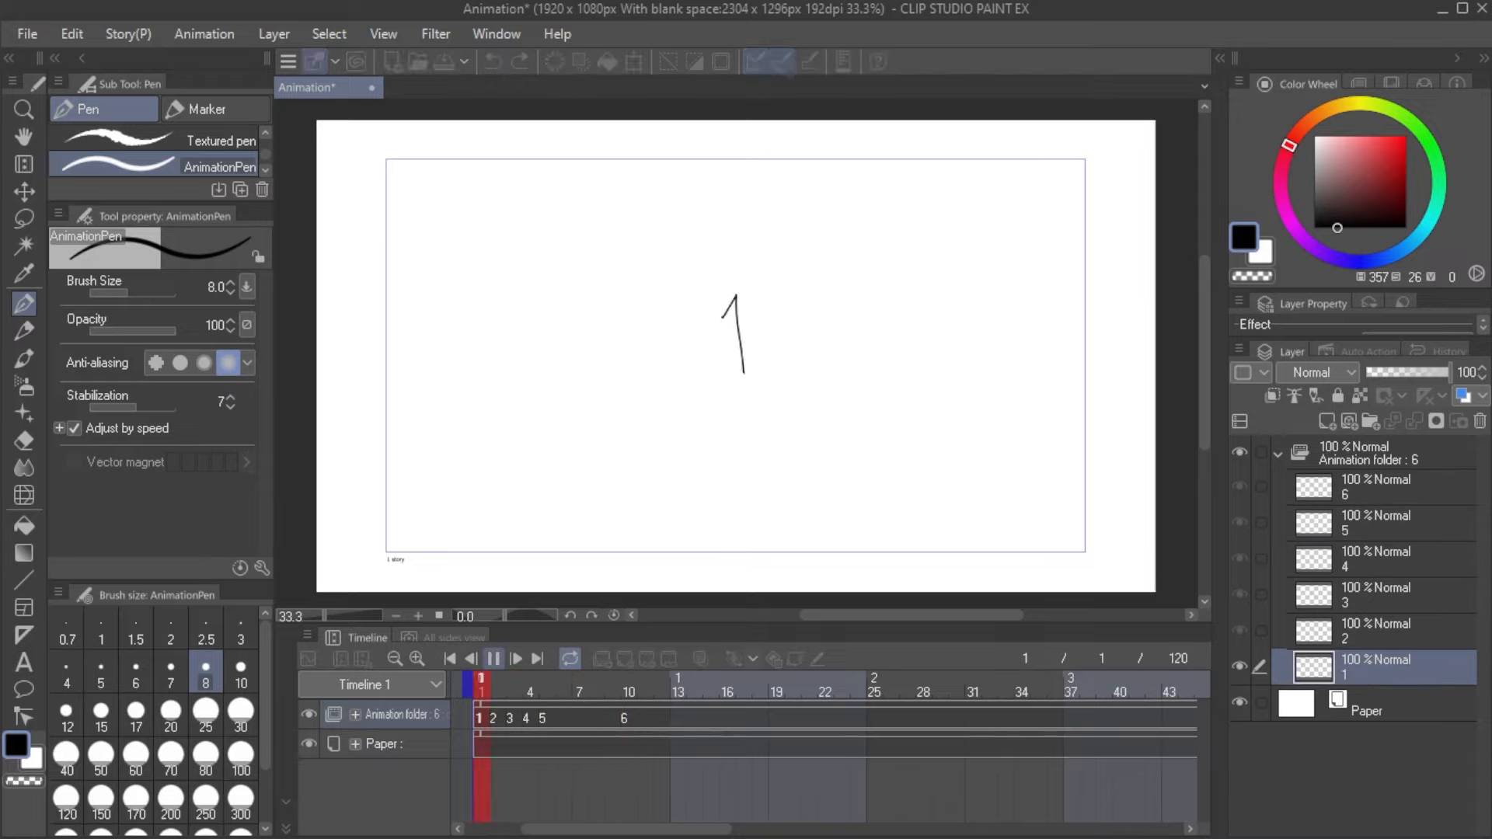
key(space)
key(space)
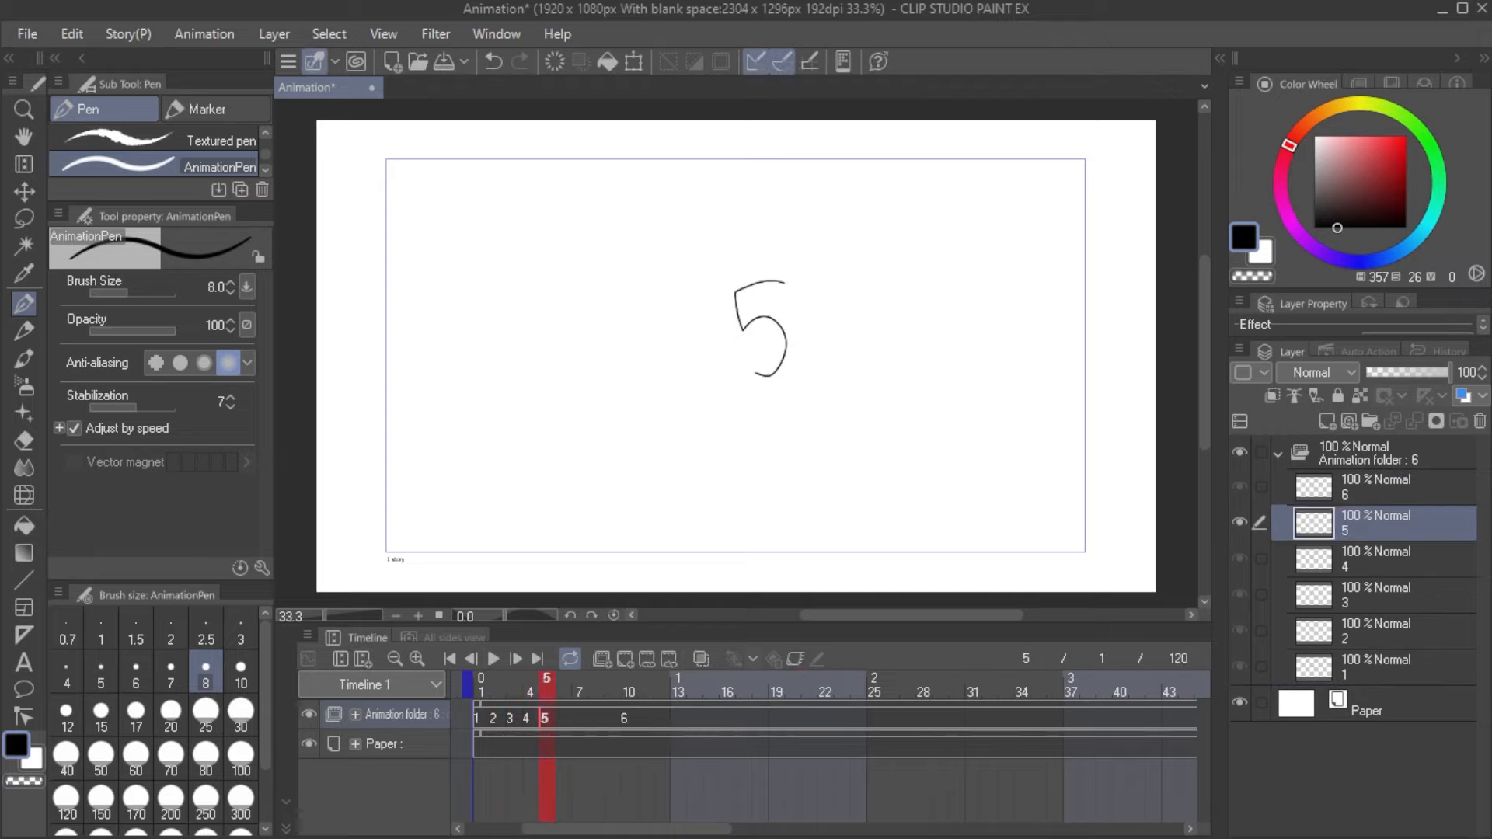
Step: Move cel 5 to frame 7 on the timeline and play the animation from frame 1
key(Right)
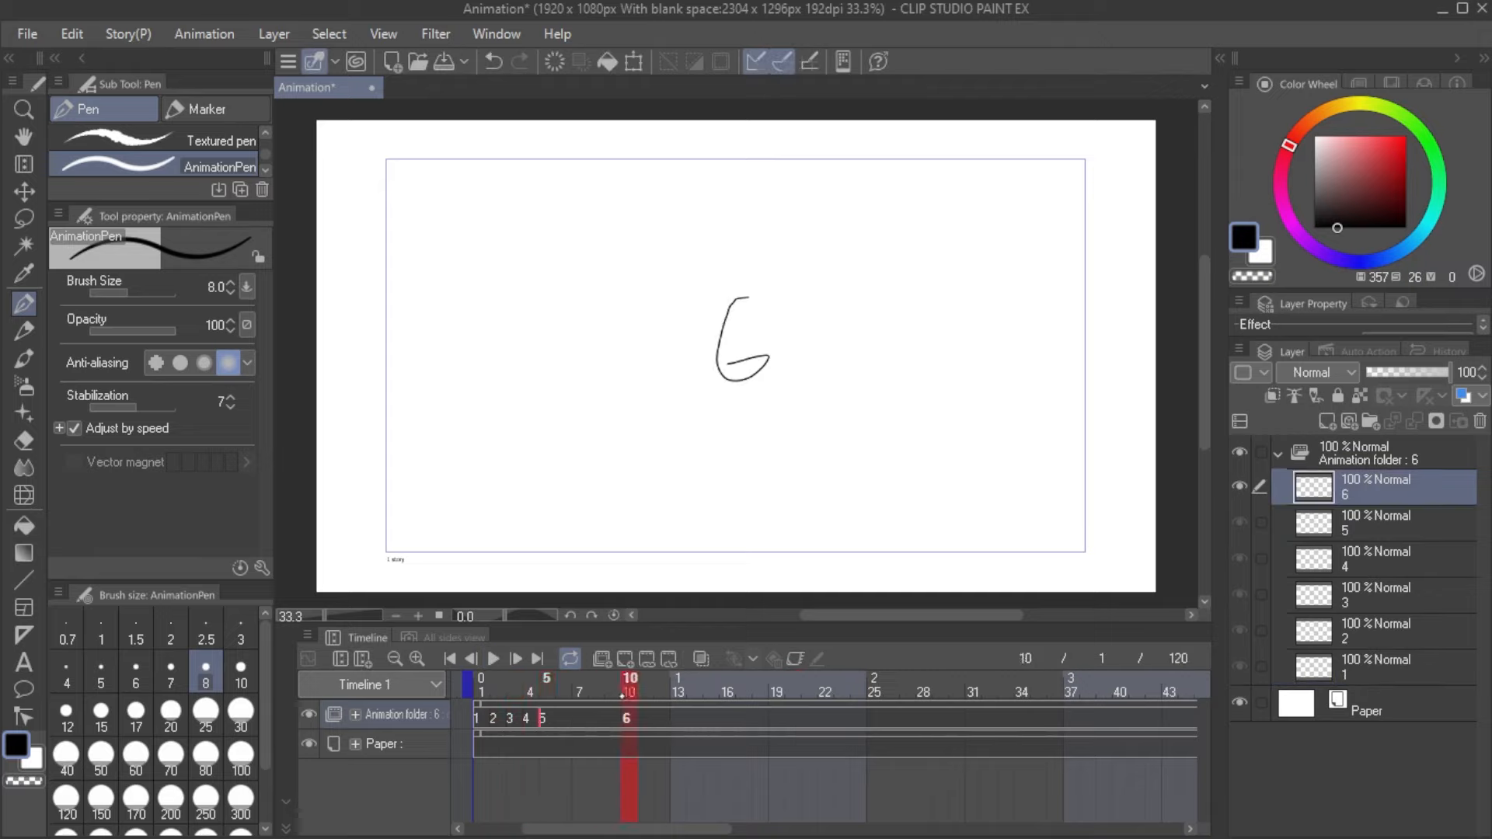
key(Left)
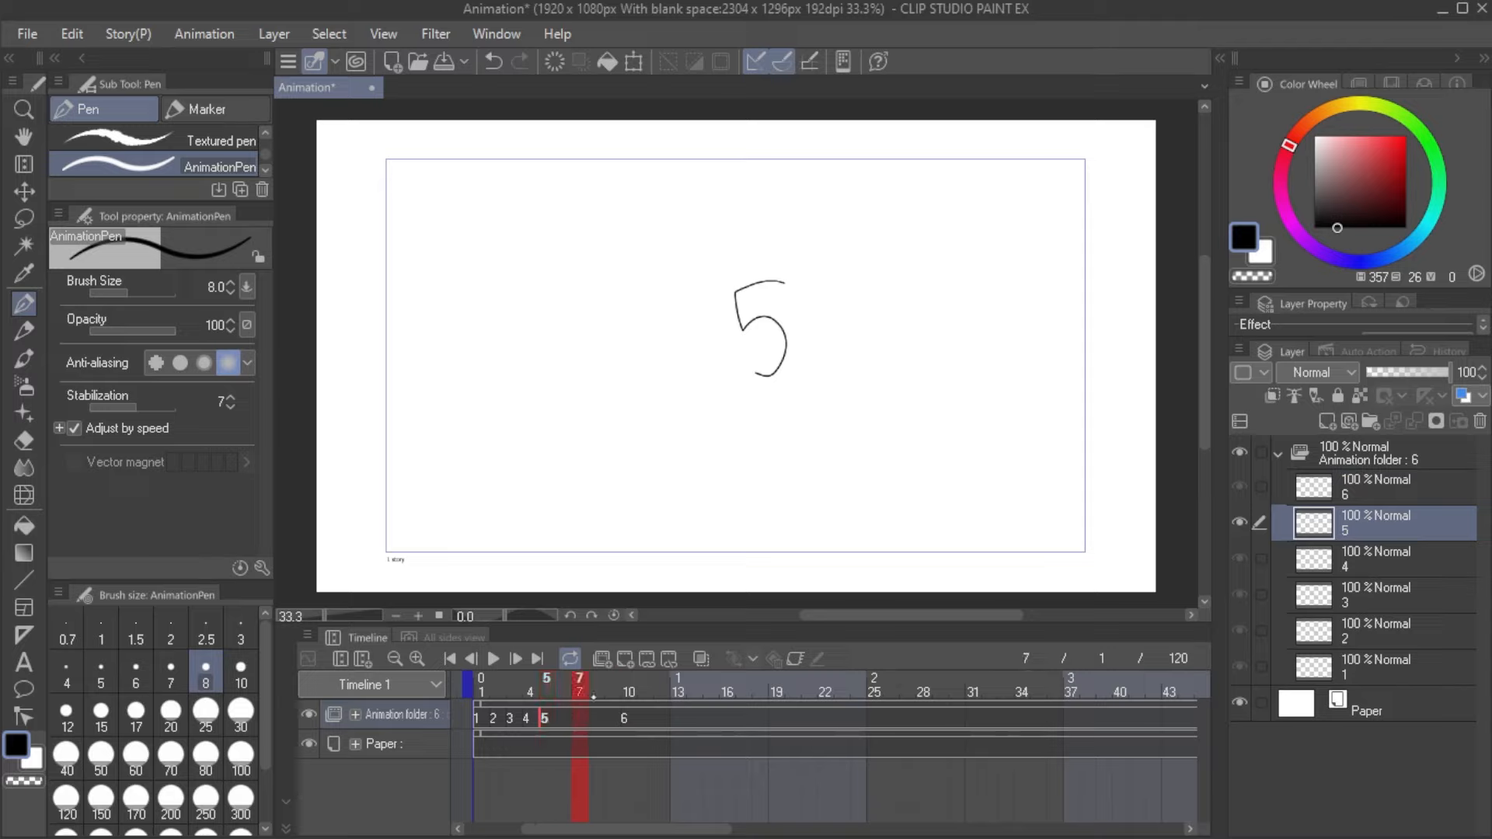
drag(545, 718, 582, 724)
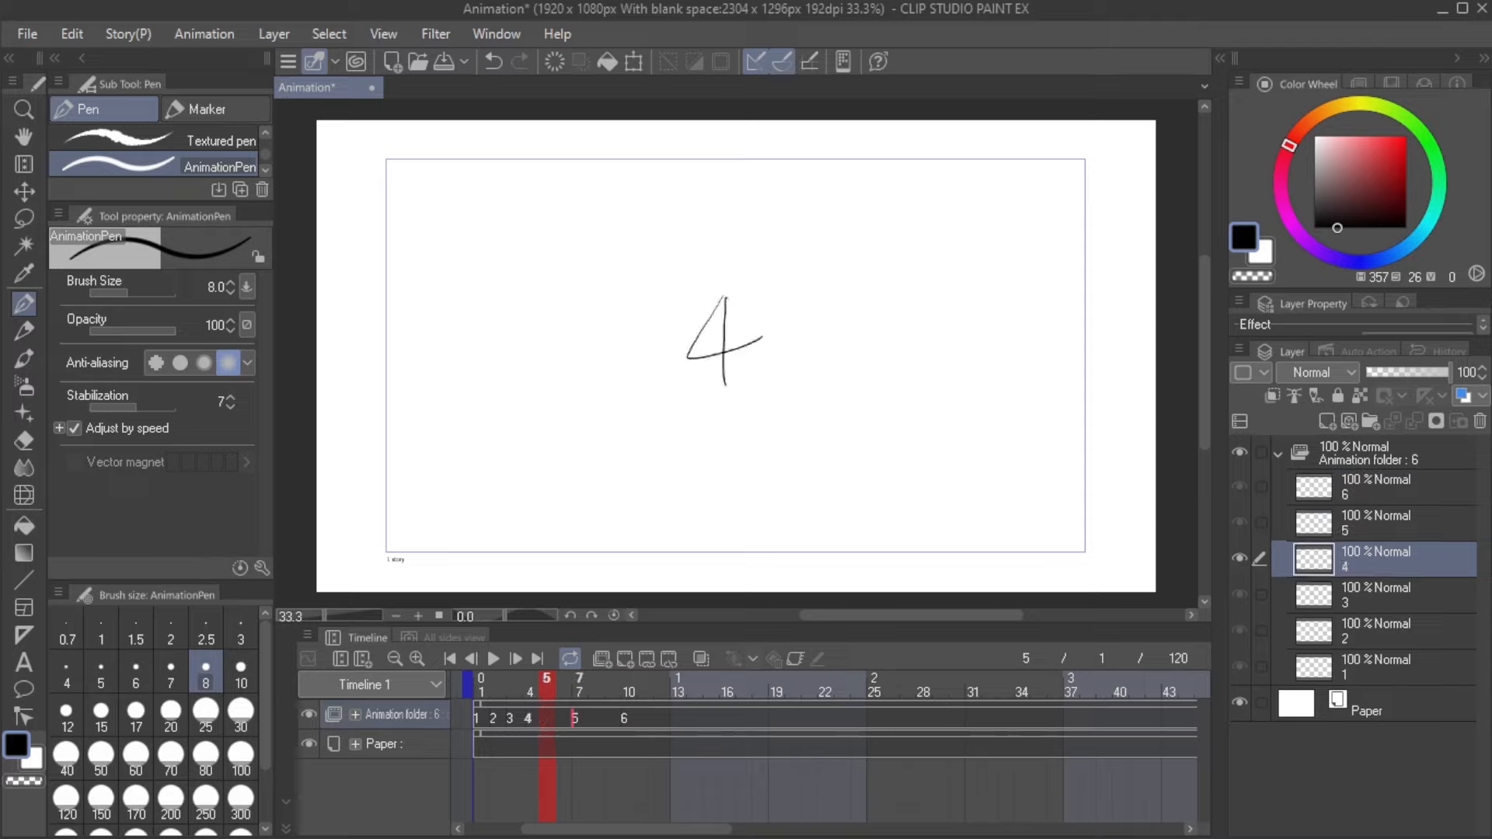
click(481, 684)
click(493, 658)
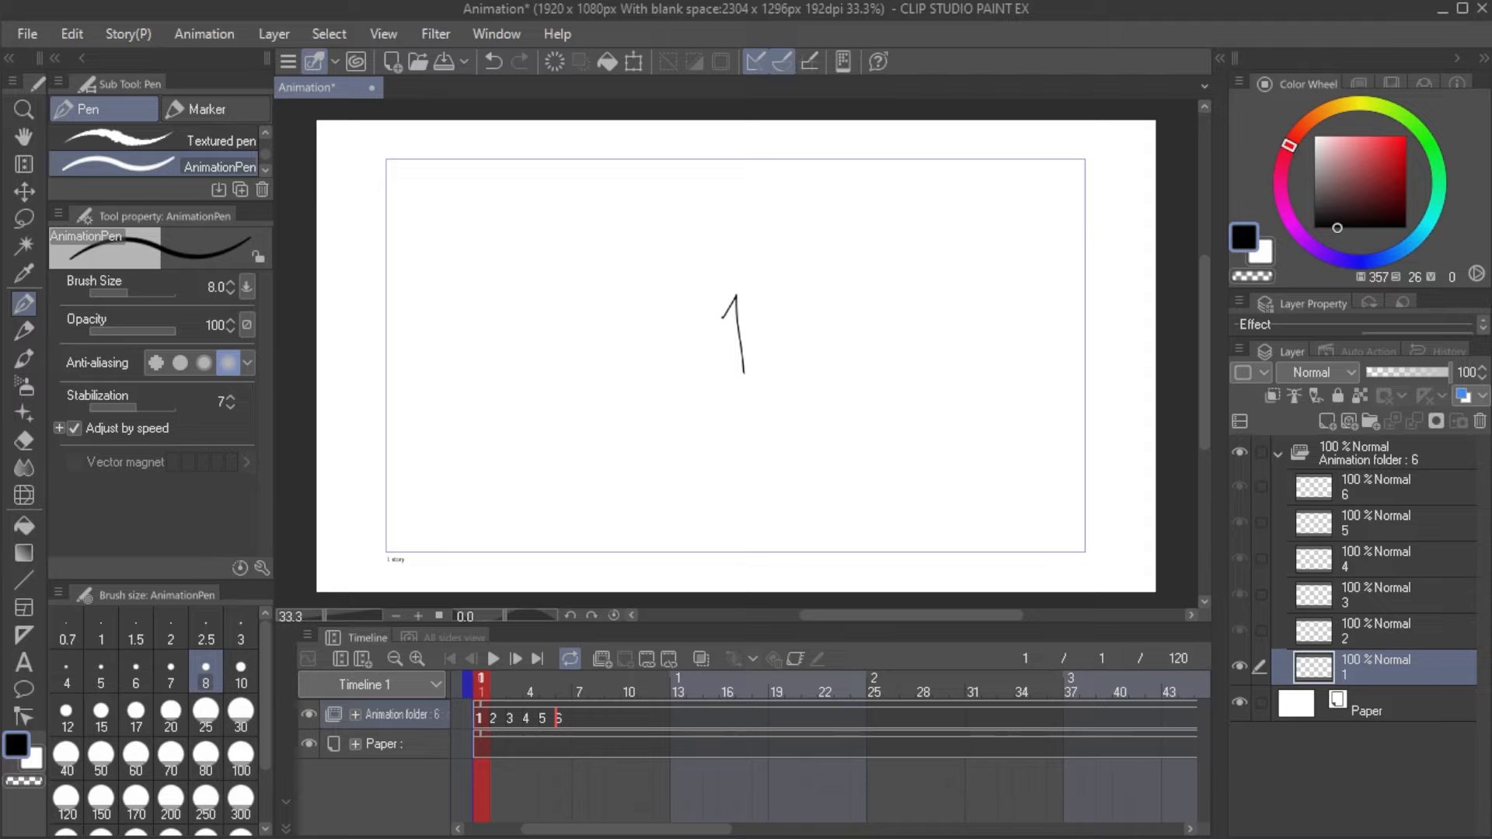
Step: Specify the existing cel 1 at frame 10 so the drawing is reused there
click(562, 678)
click(579, 678)
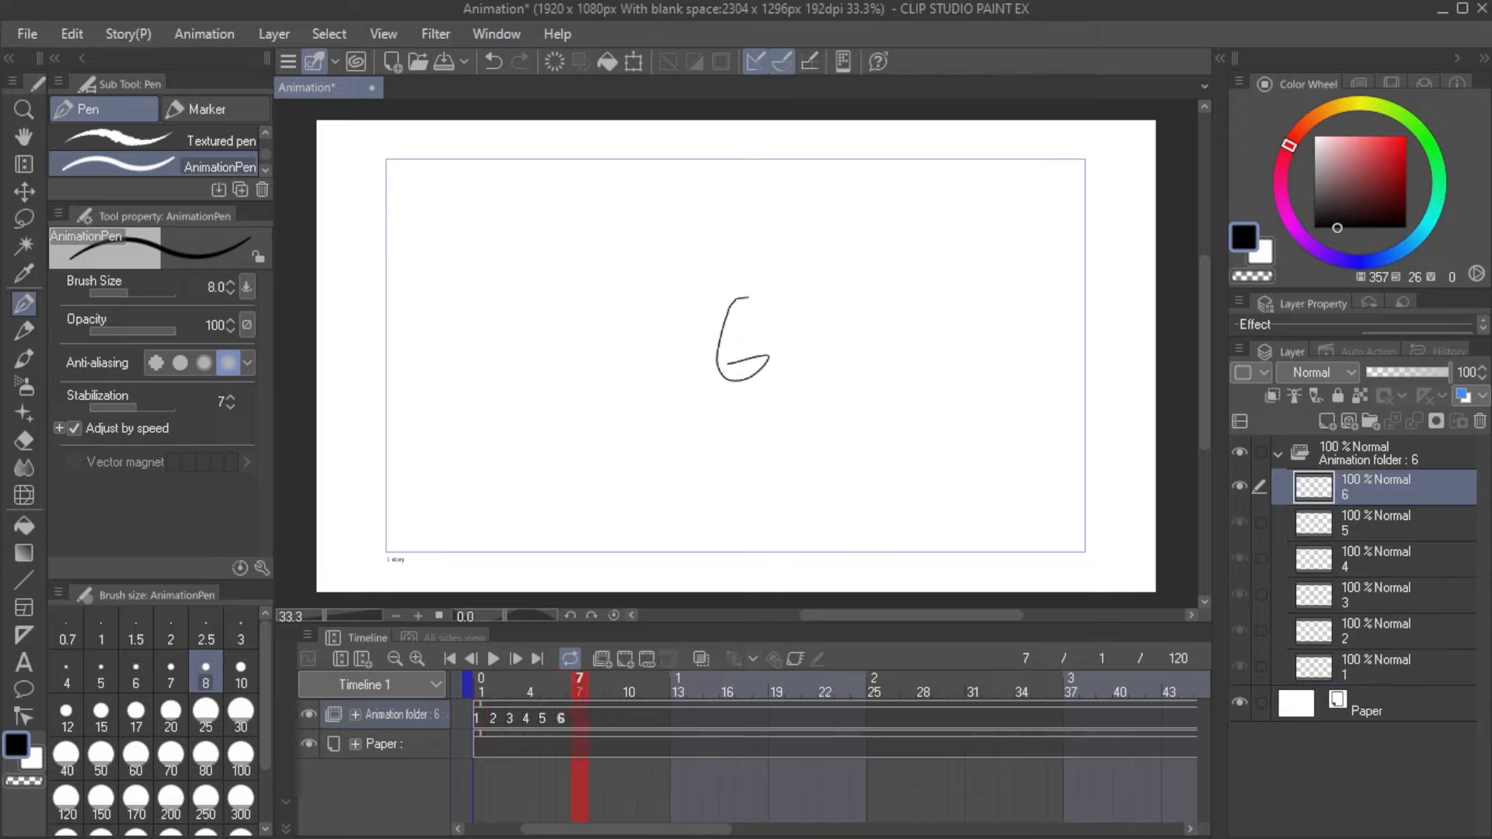
click(612, 678)
click(630, 677)
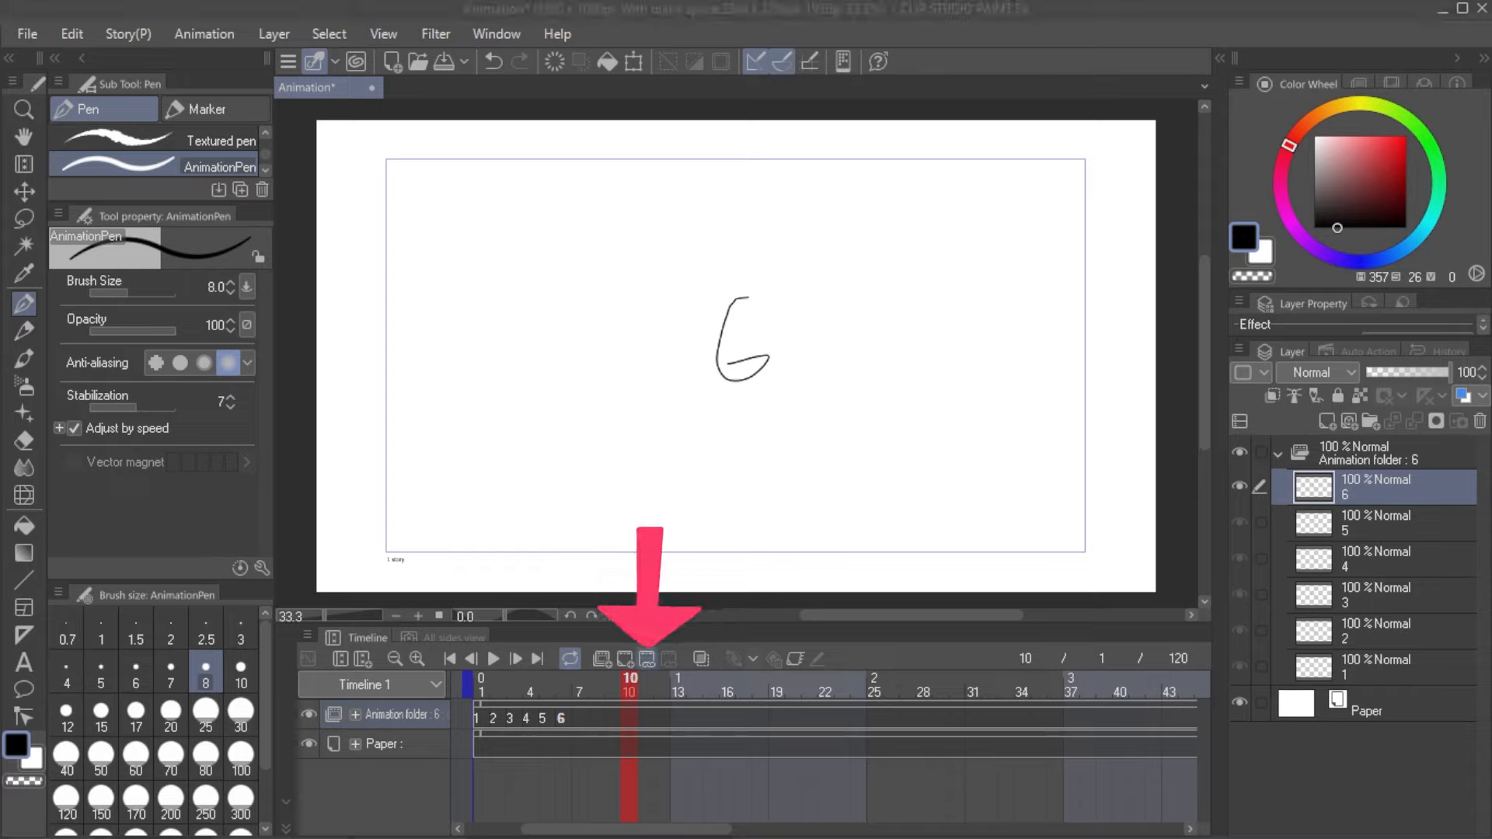
click(646, 658)
click(862, 396)
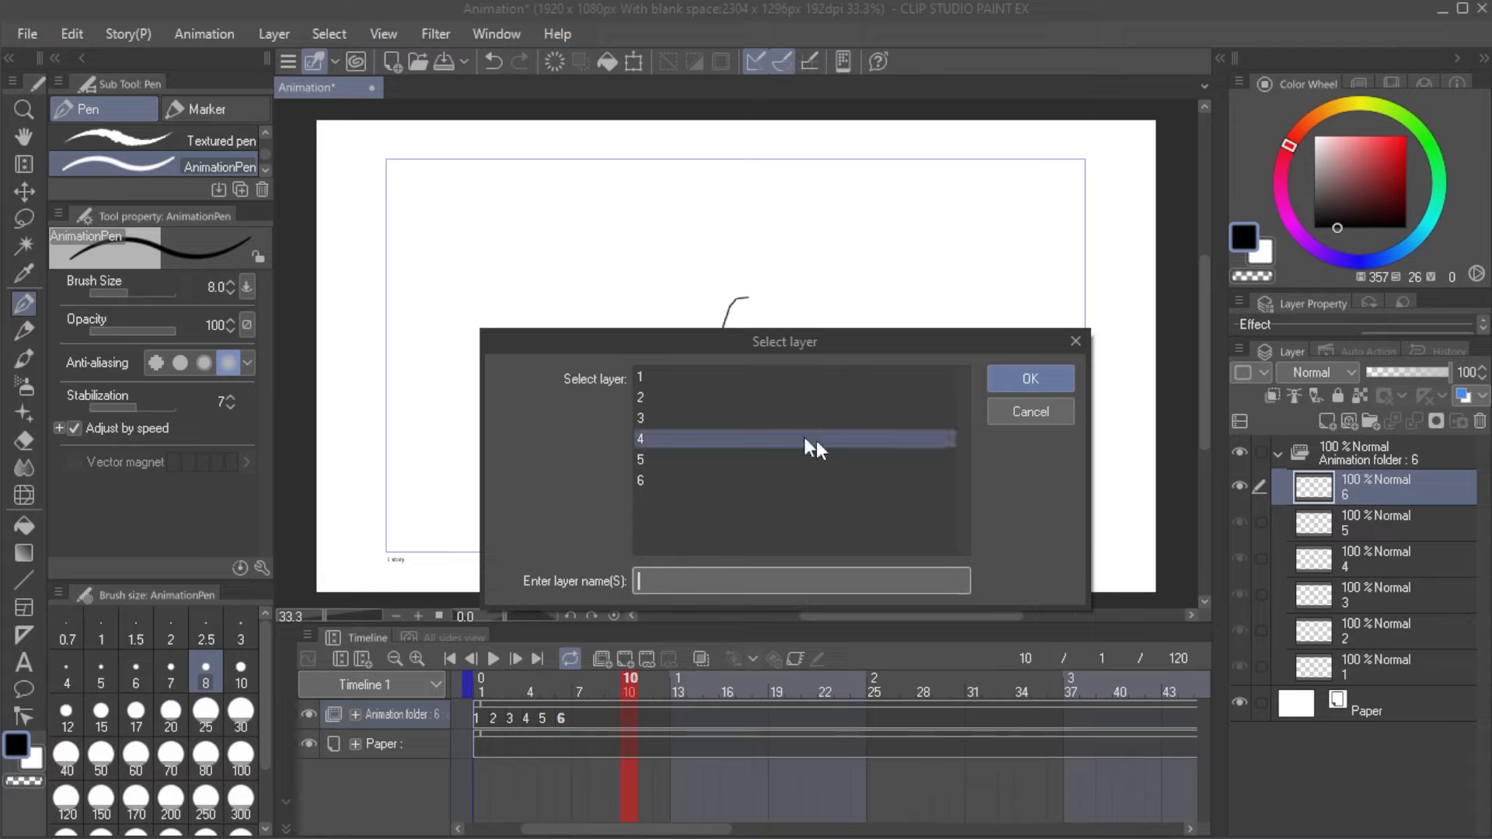
click(730, 377)
click(726, 417)
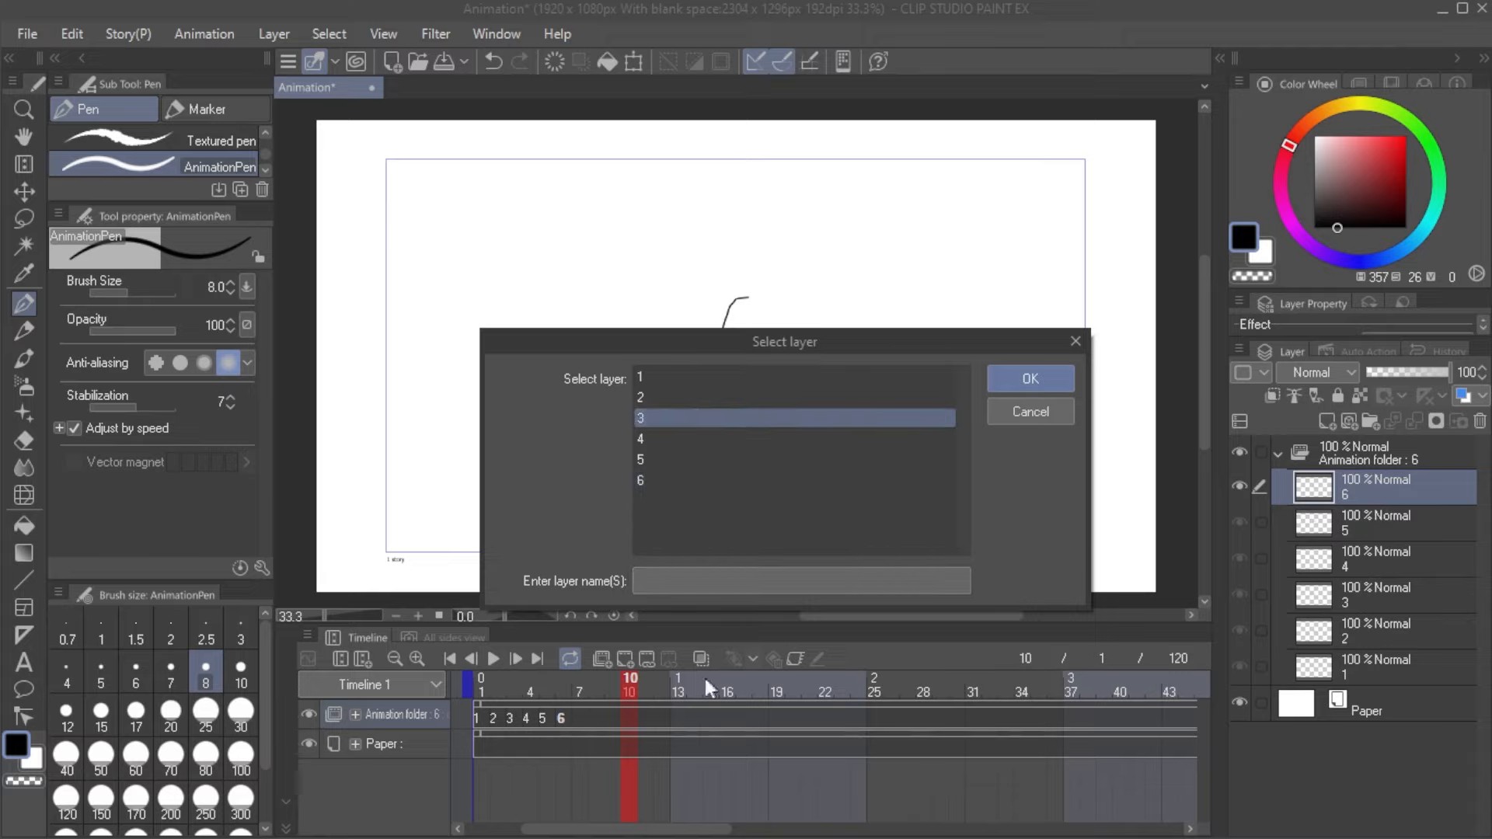
click(721, 378)
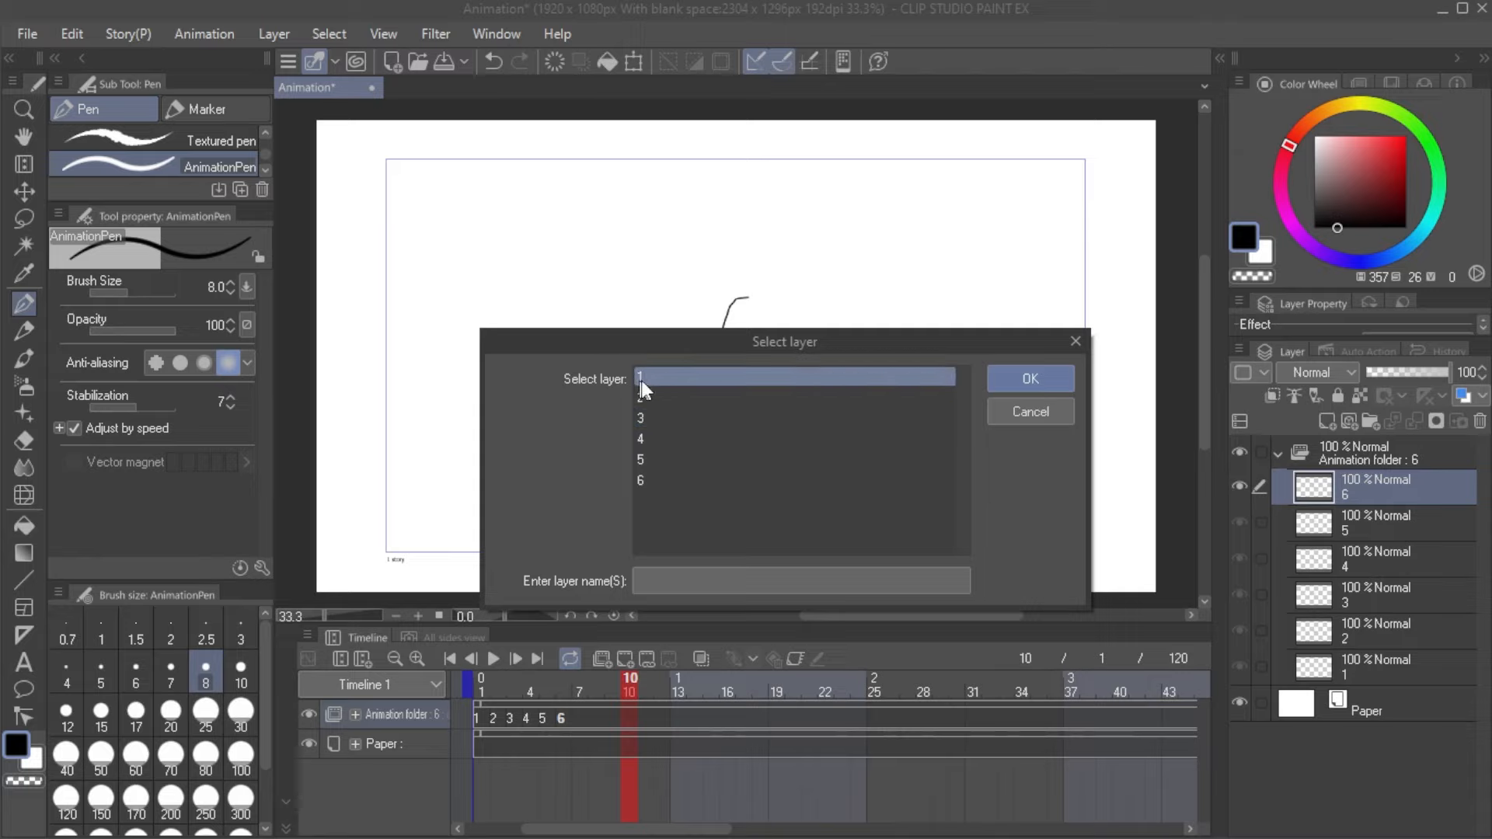
click(1042, 380)
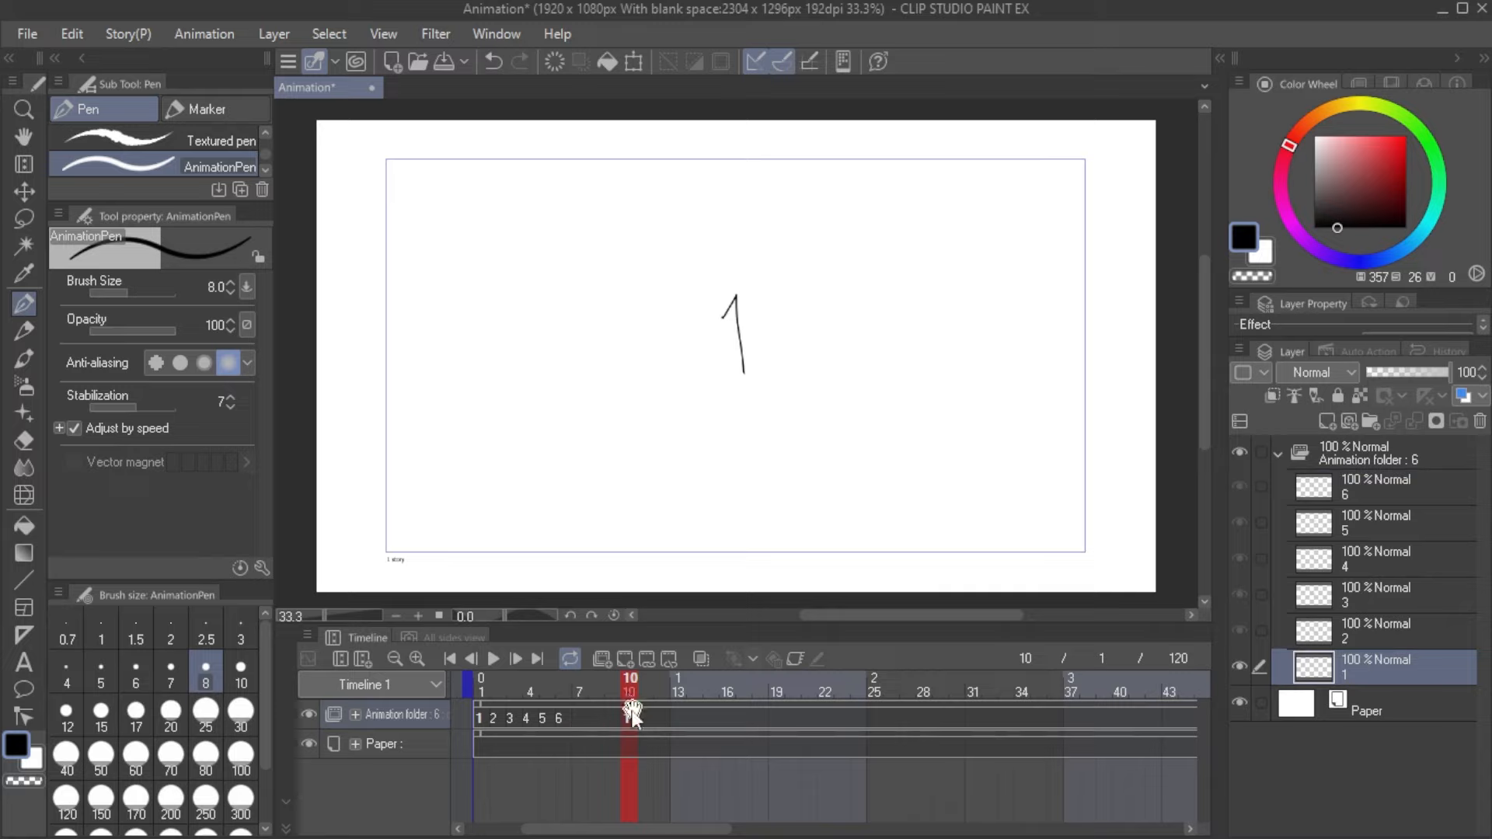
Step: Compare frames 1 and 10, play the animation to check the reused cel, and return to frame 10
click(482, 719)
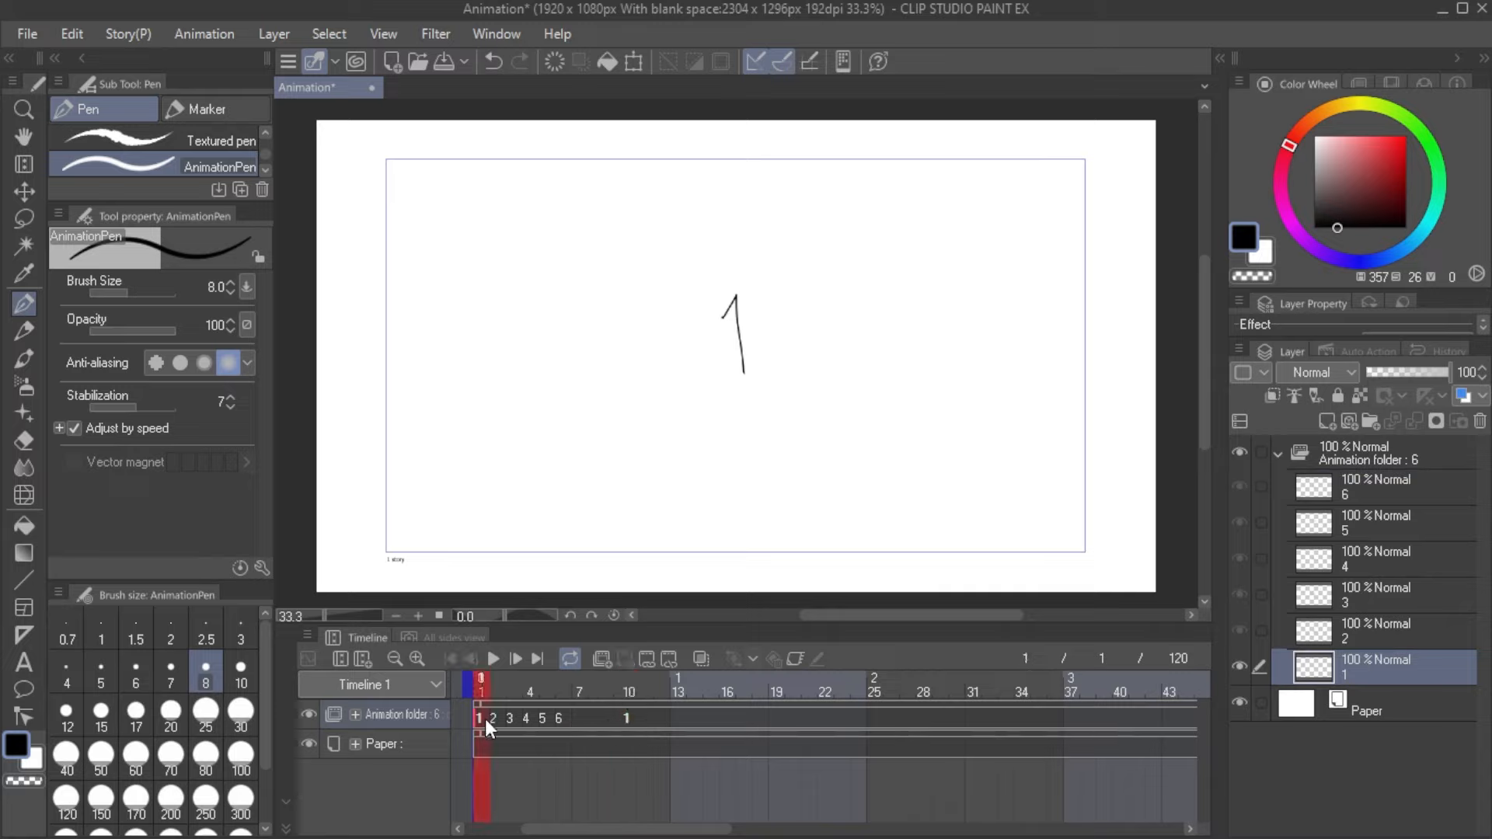
click(634, 715)
drag(488, 670, 474, 679)
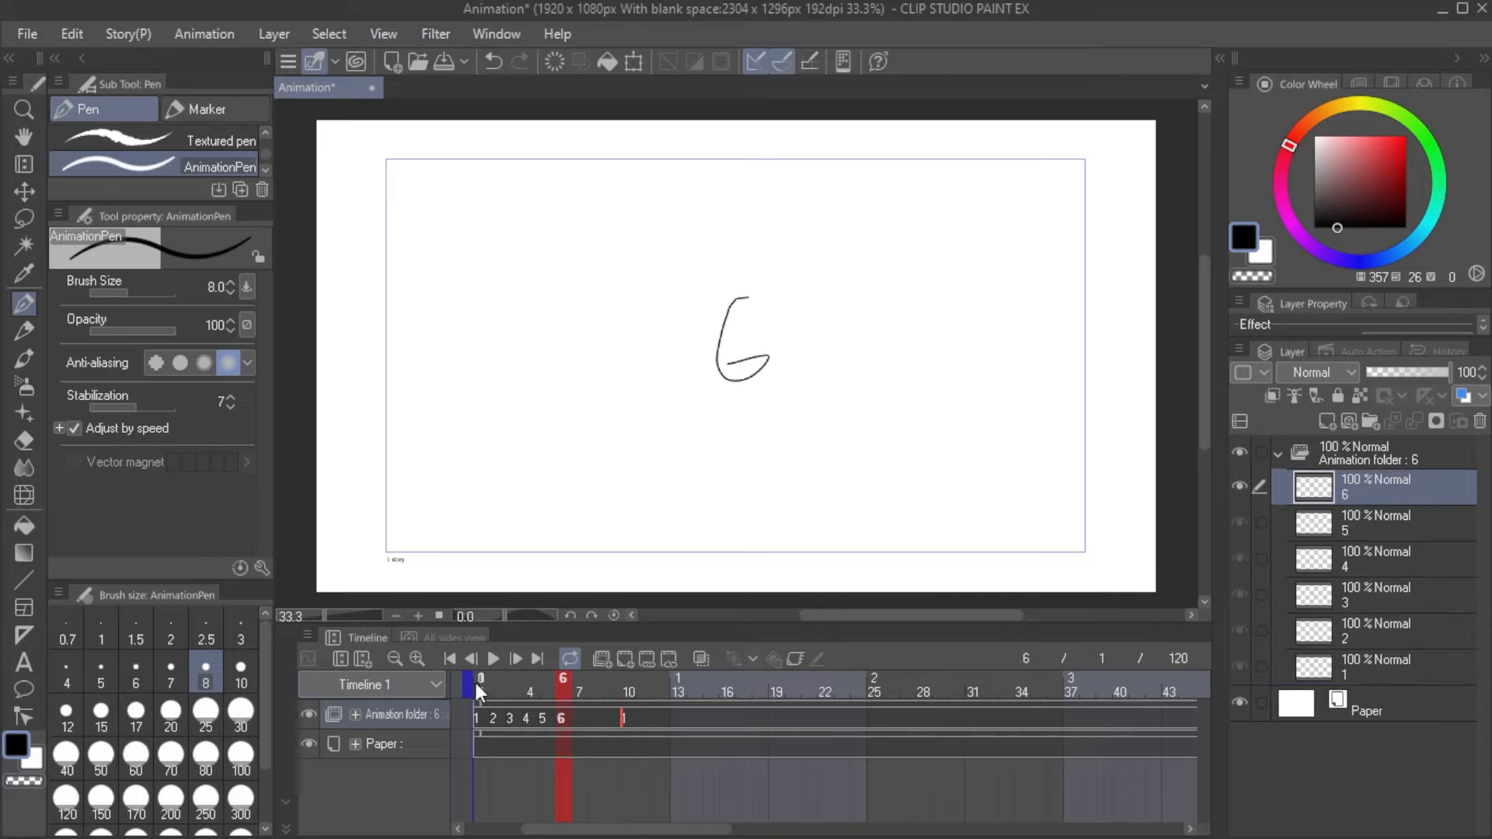
click(491, 658)
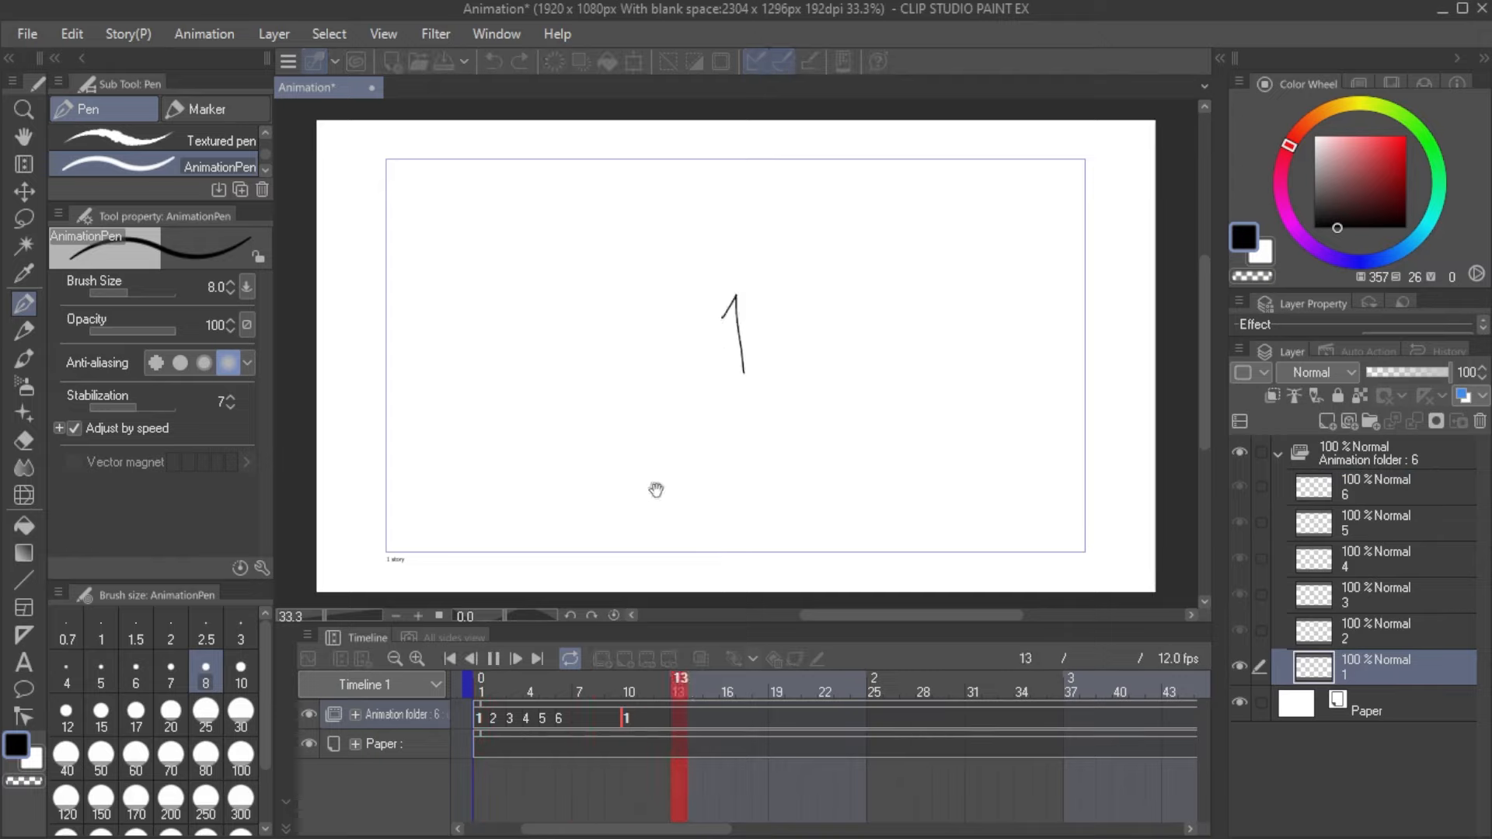
click(492, 660)
click(632, 689)
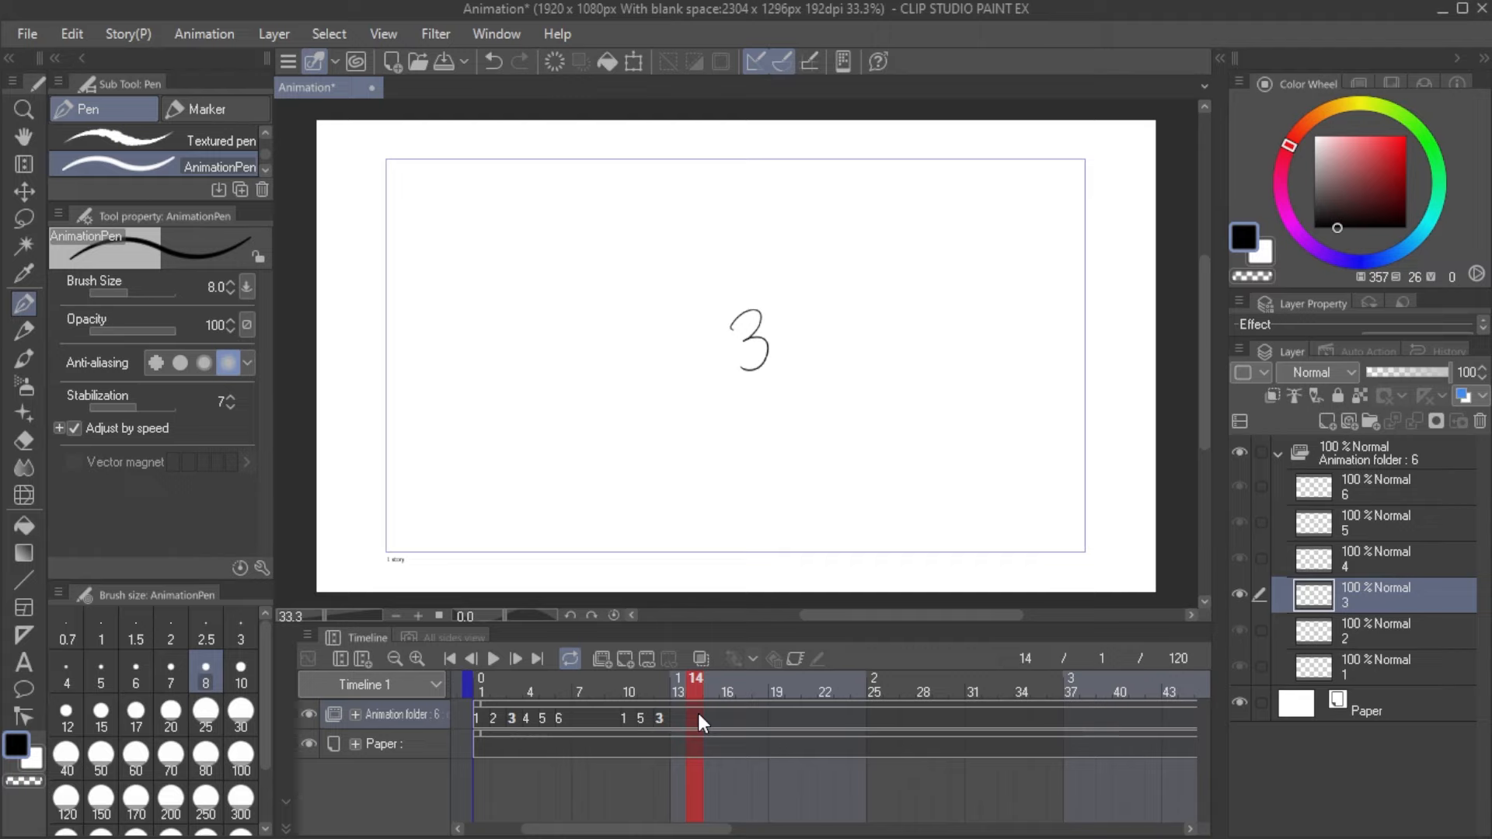
Step: Assign existing cel 1 to frame 14, cel 4 to frame 16 and cel 3 to frame 19, and play the animation
right_click(698, 714)
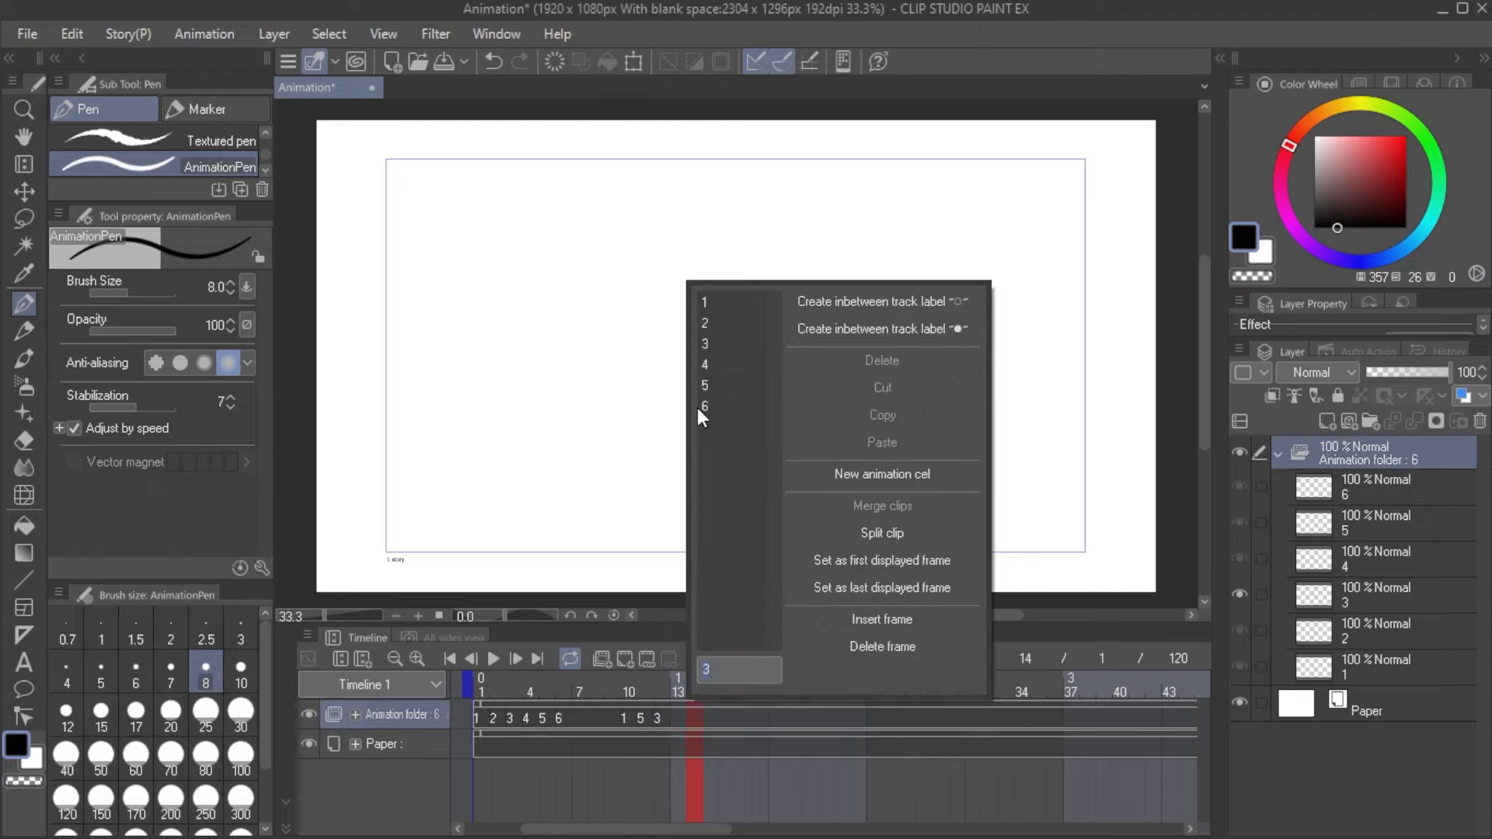
click(757, 310)
right_click(723, 715)
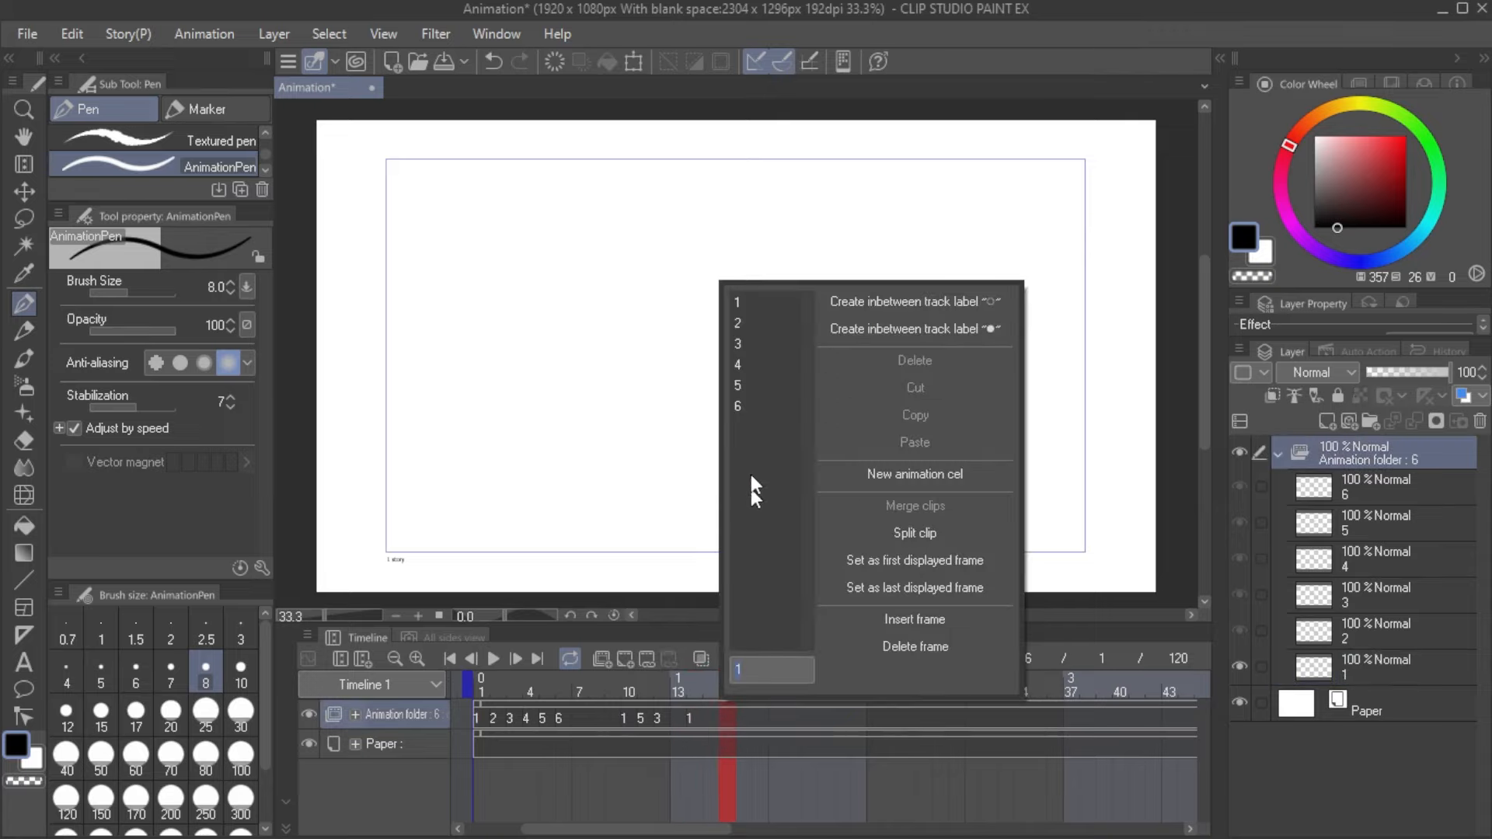
click(765, 362)
right_click(770, 718)
click(786, 343)
click(493, 658)
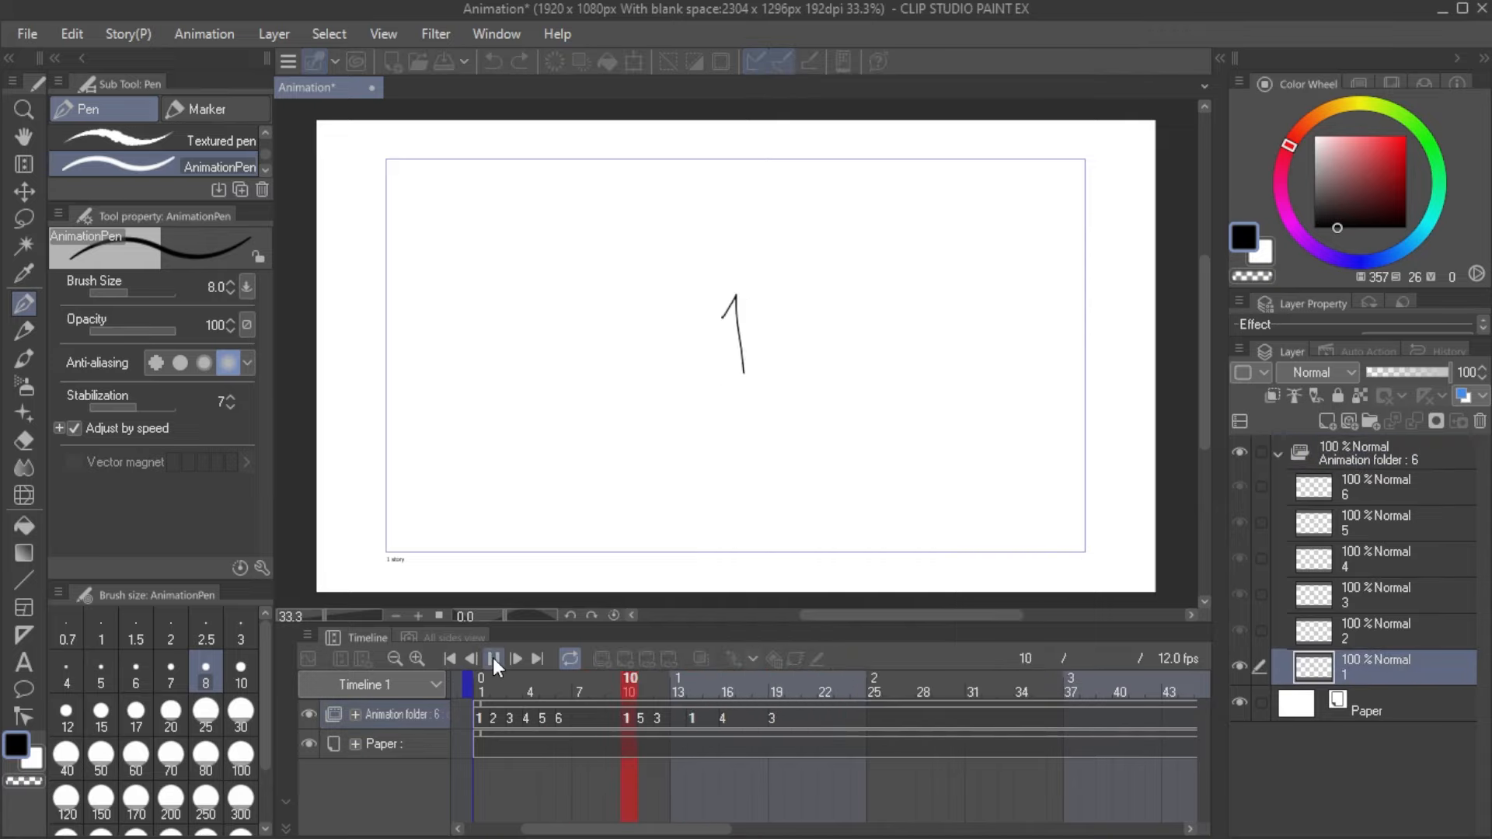
Step: Stop playback, remove the cel 5 assignment from frame 11 and return to frame 1
click(493, 658)
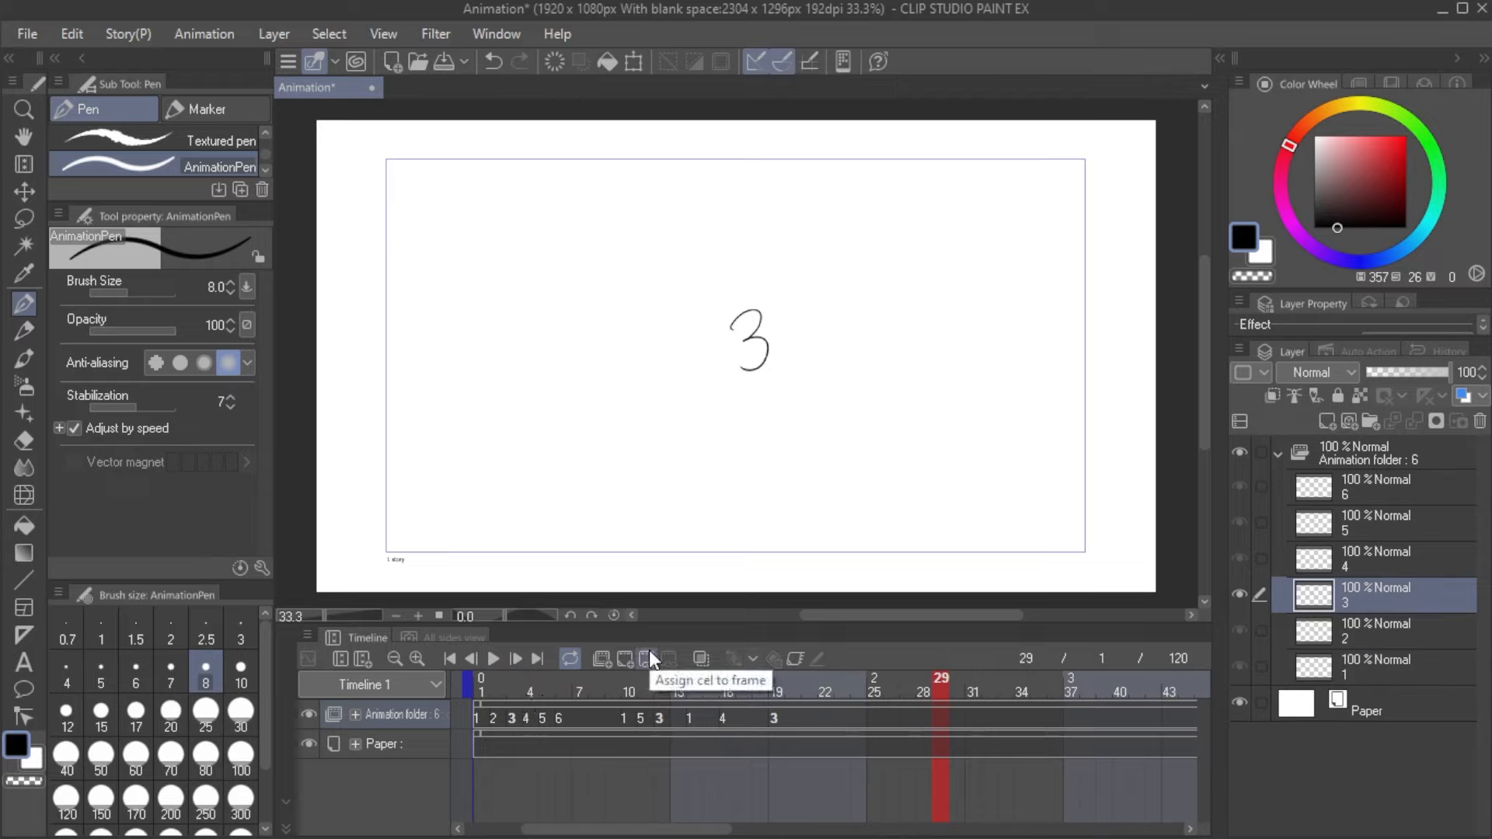
click(645, 691)
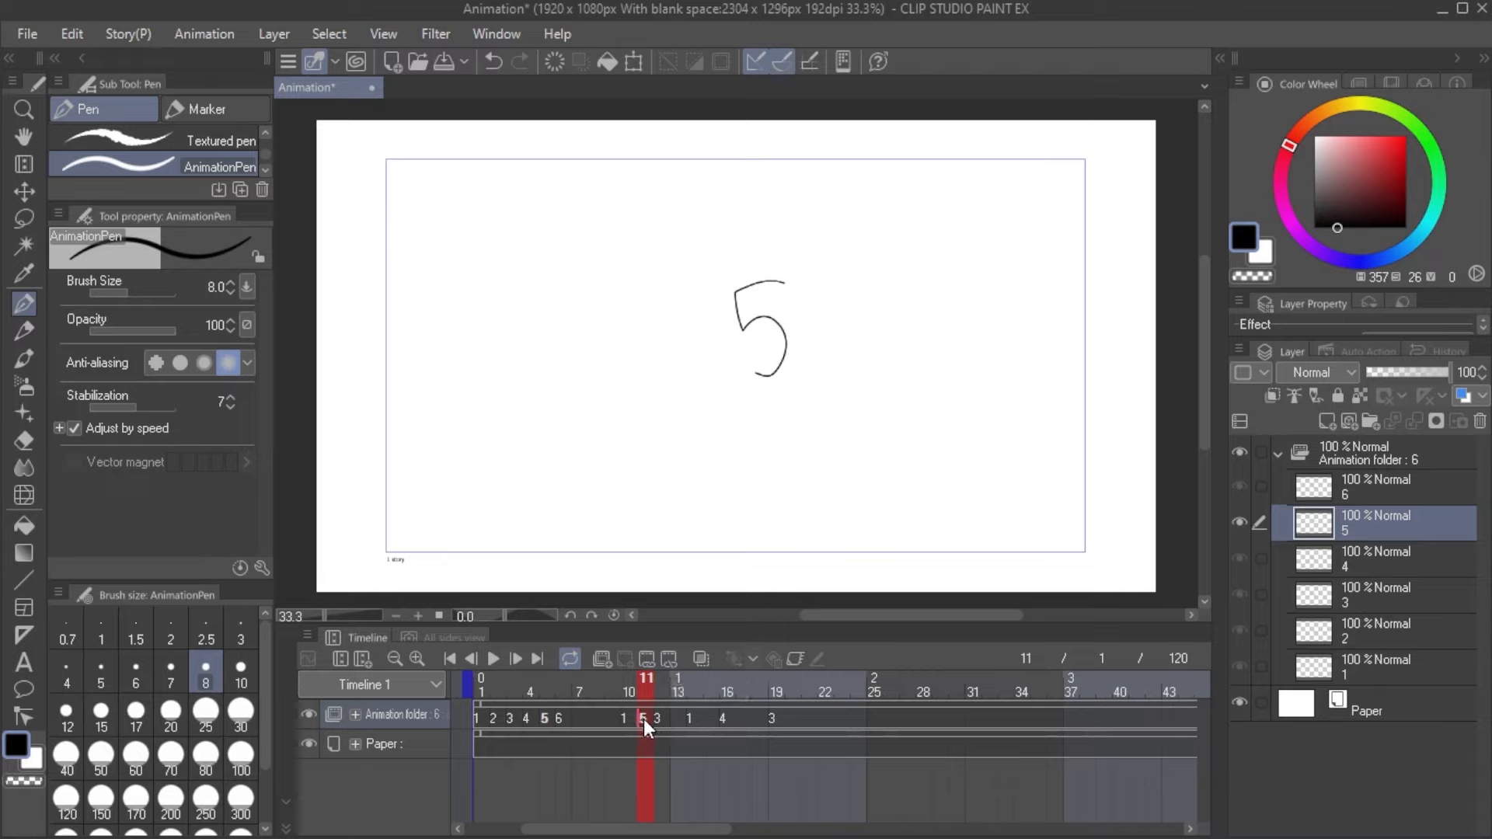
click(673, 658)
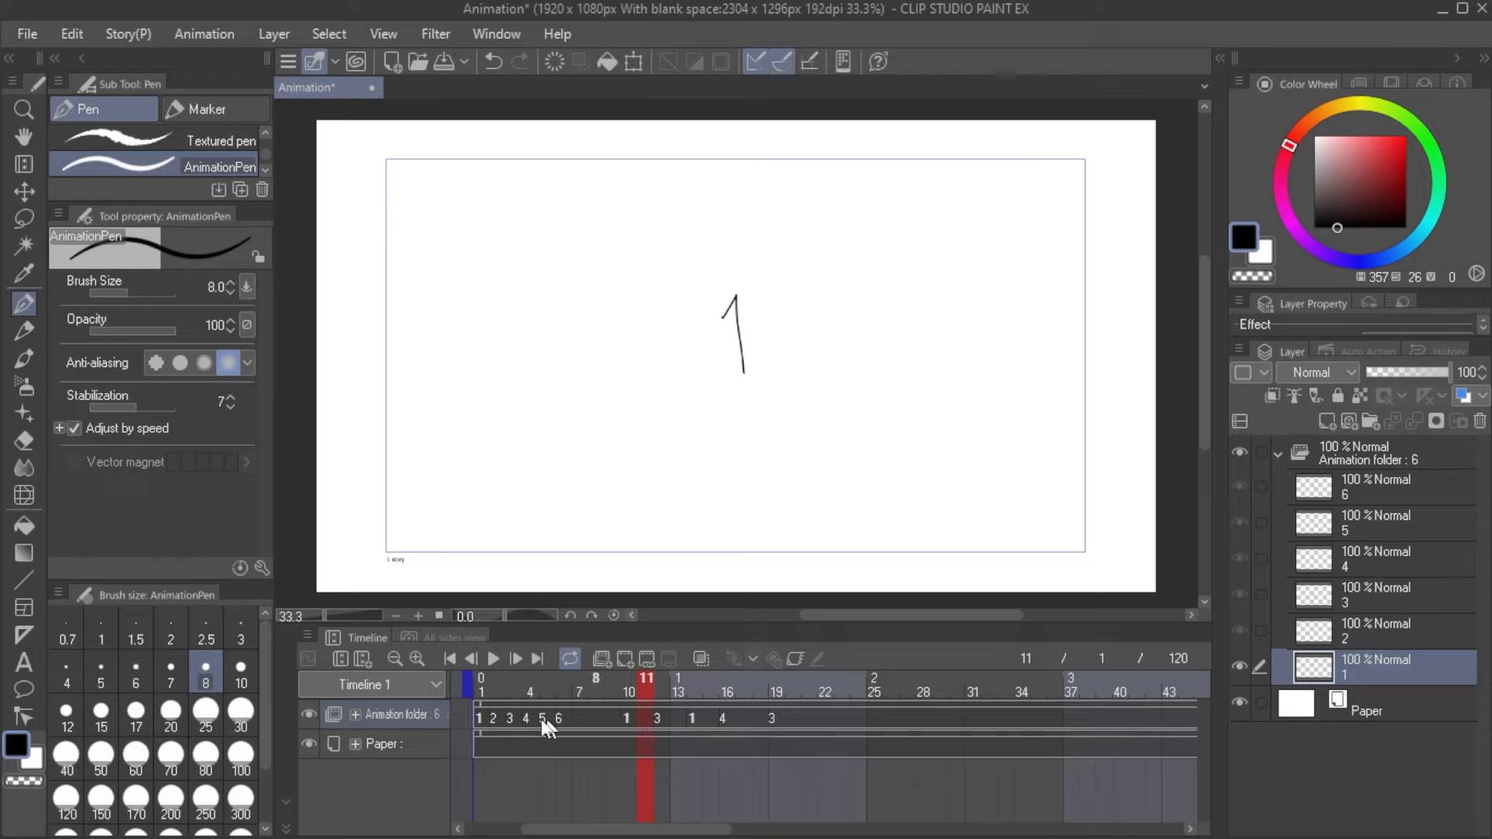
click(481, 689)
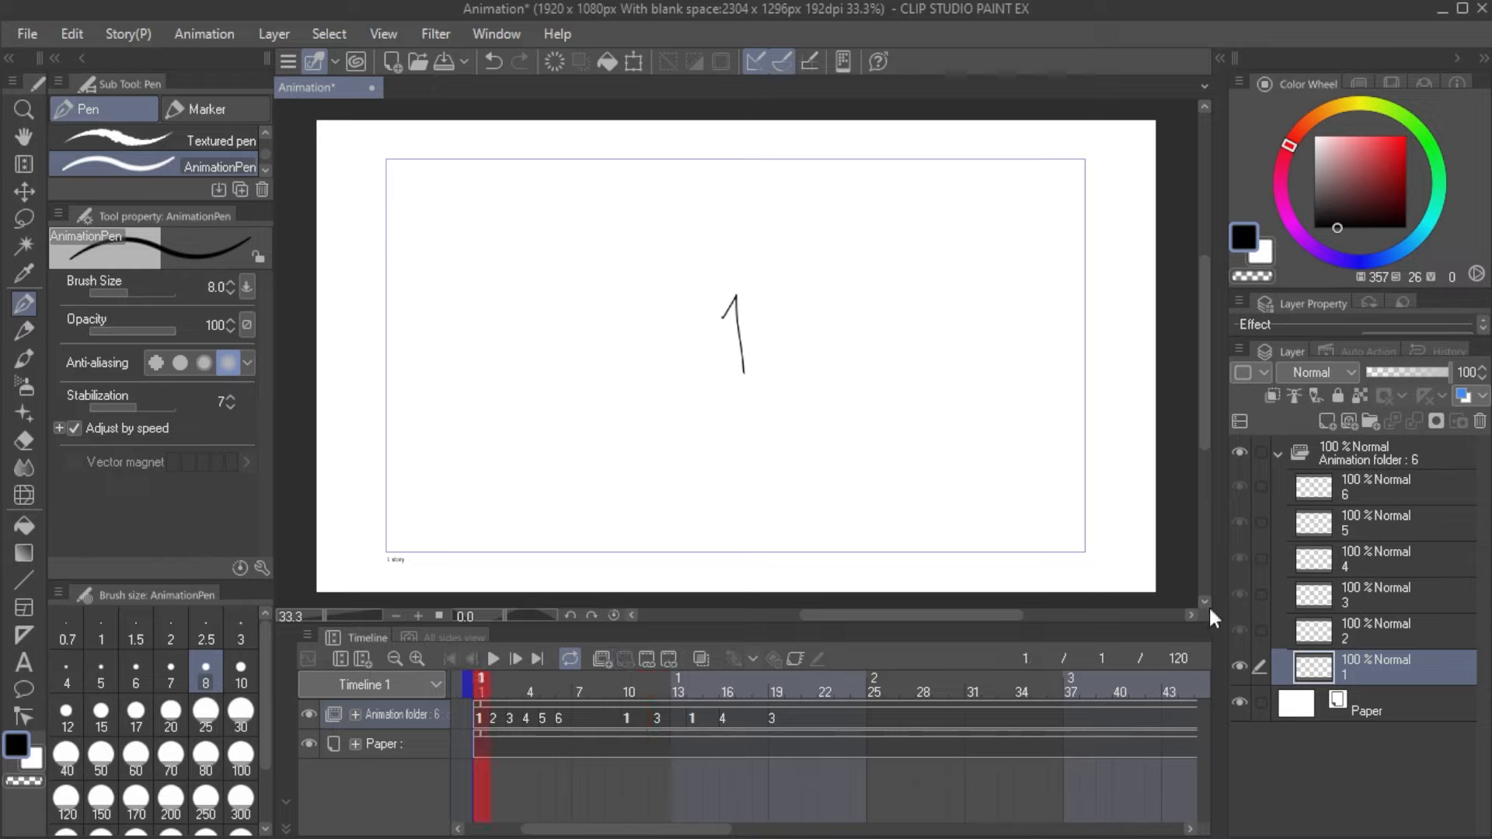
Step: Delete the cel 3 assignment at frame 12 from the animation folder's timeline track
click(559, 720)
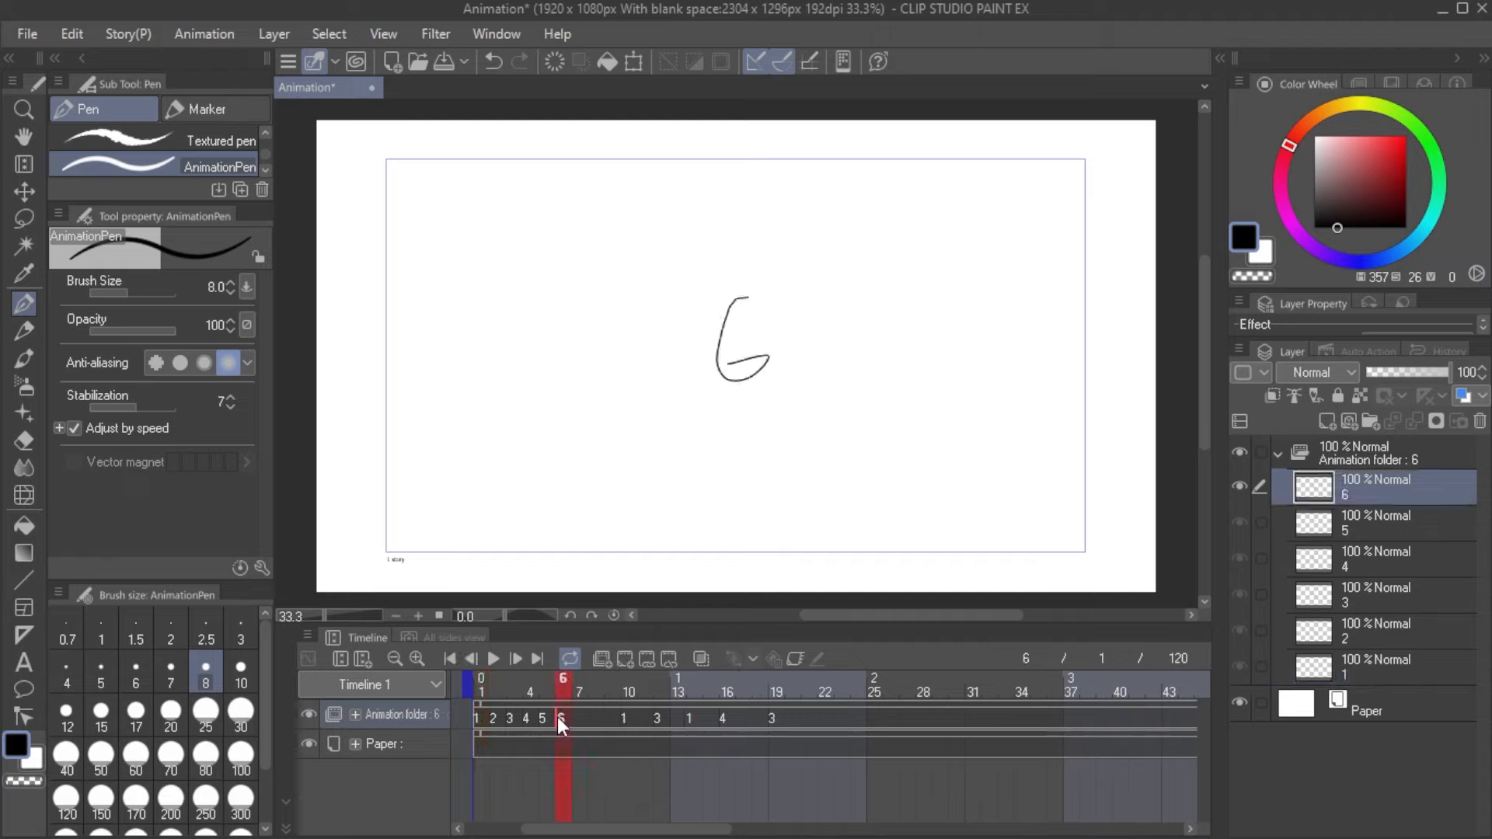
click(650, 719)
click(666, 723)
right_click(665, 722)
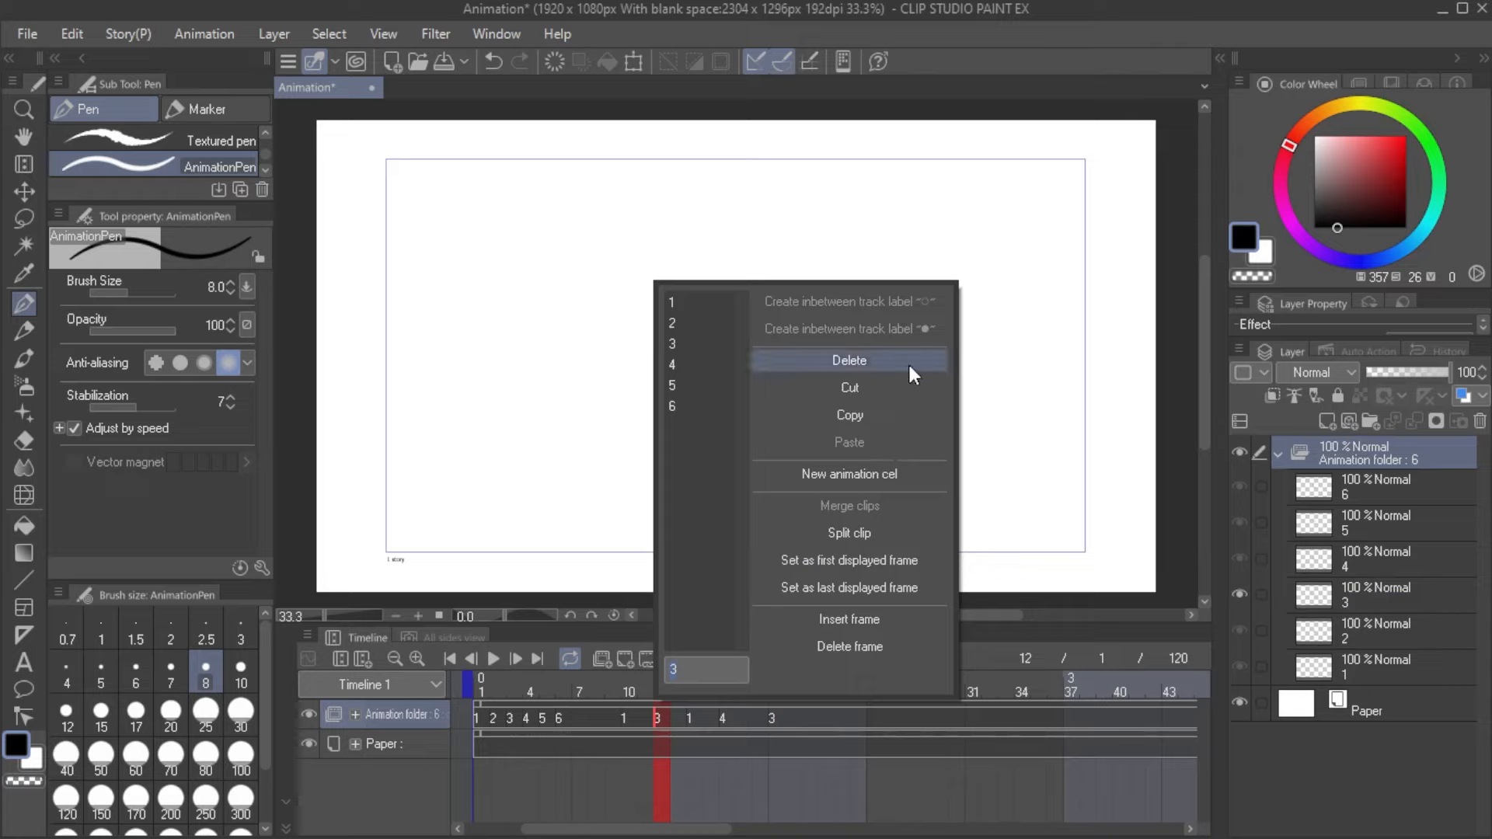
click(850, 360)
click(676, 719)
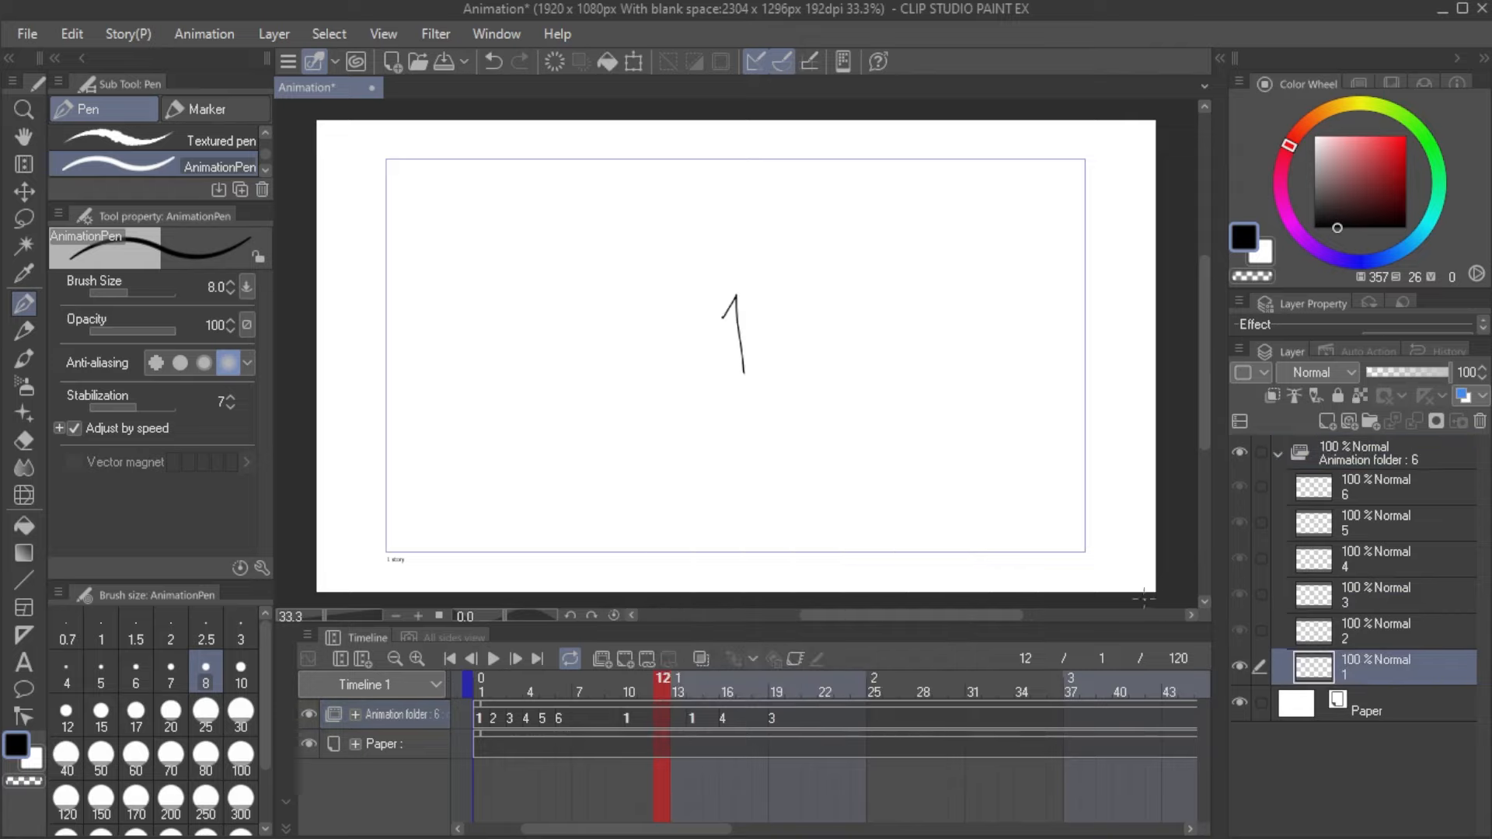
Step: Check that cel 3 still exists in the layer list, and play the animation from frame 1
click(1387, 596)
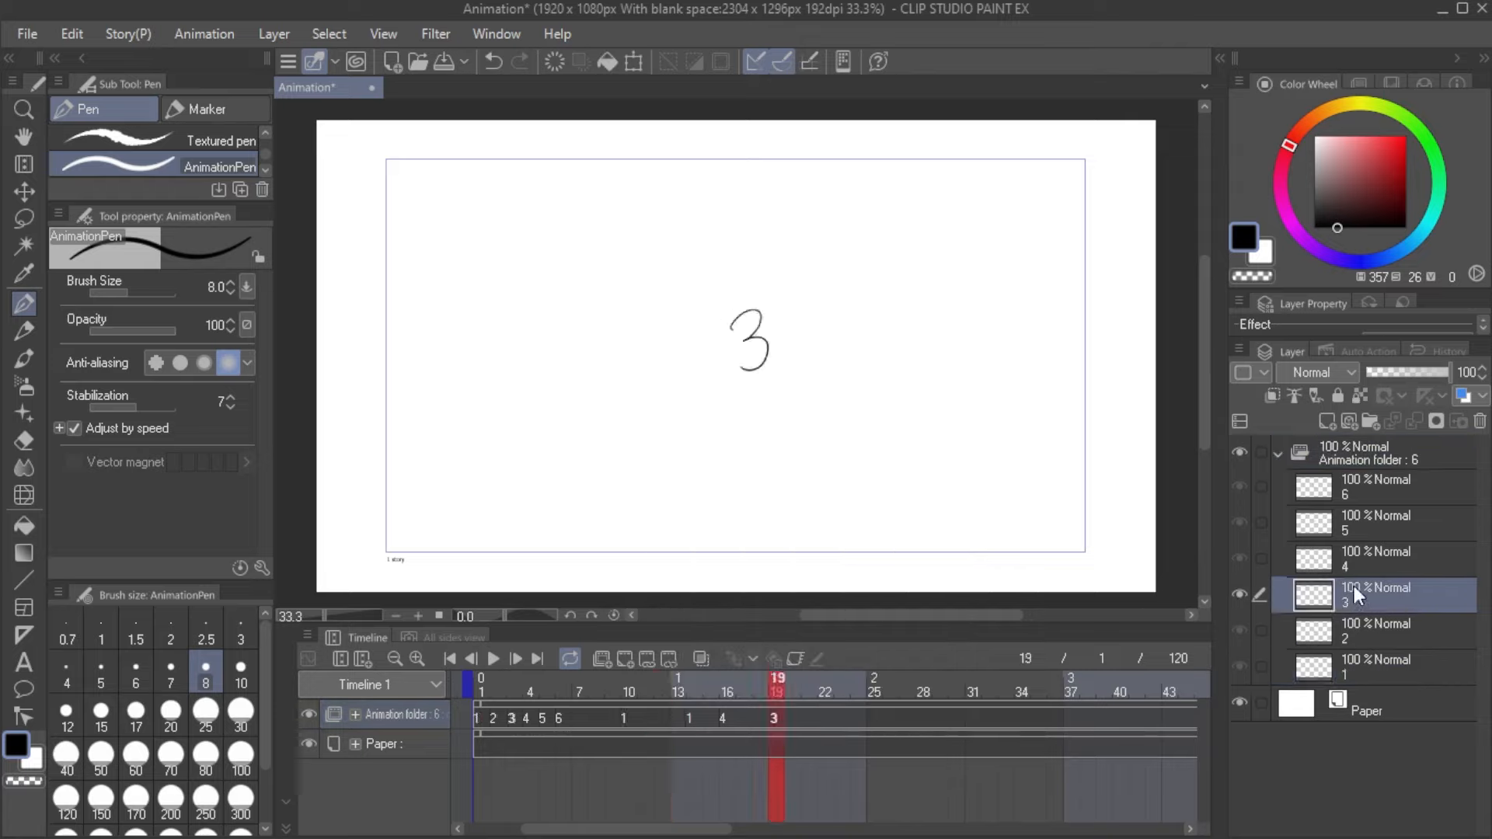
click(679, 719)
click(712, 717)
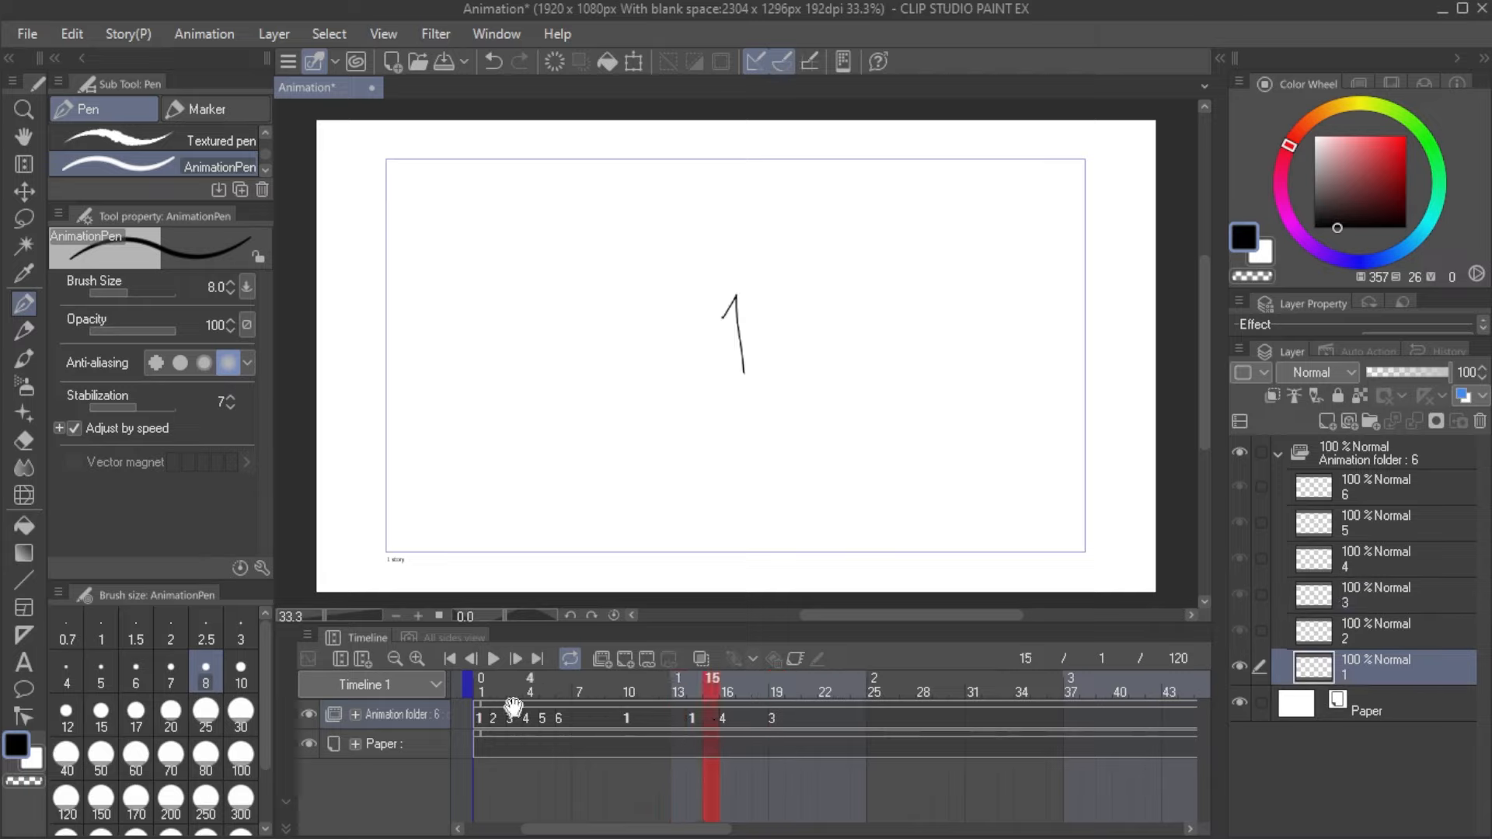
click(491, 679)
click(482, 677)
click(493, 659)
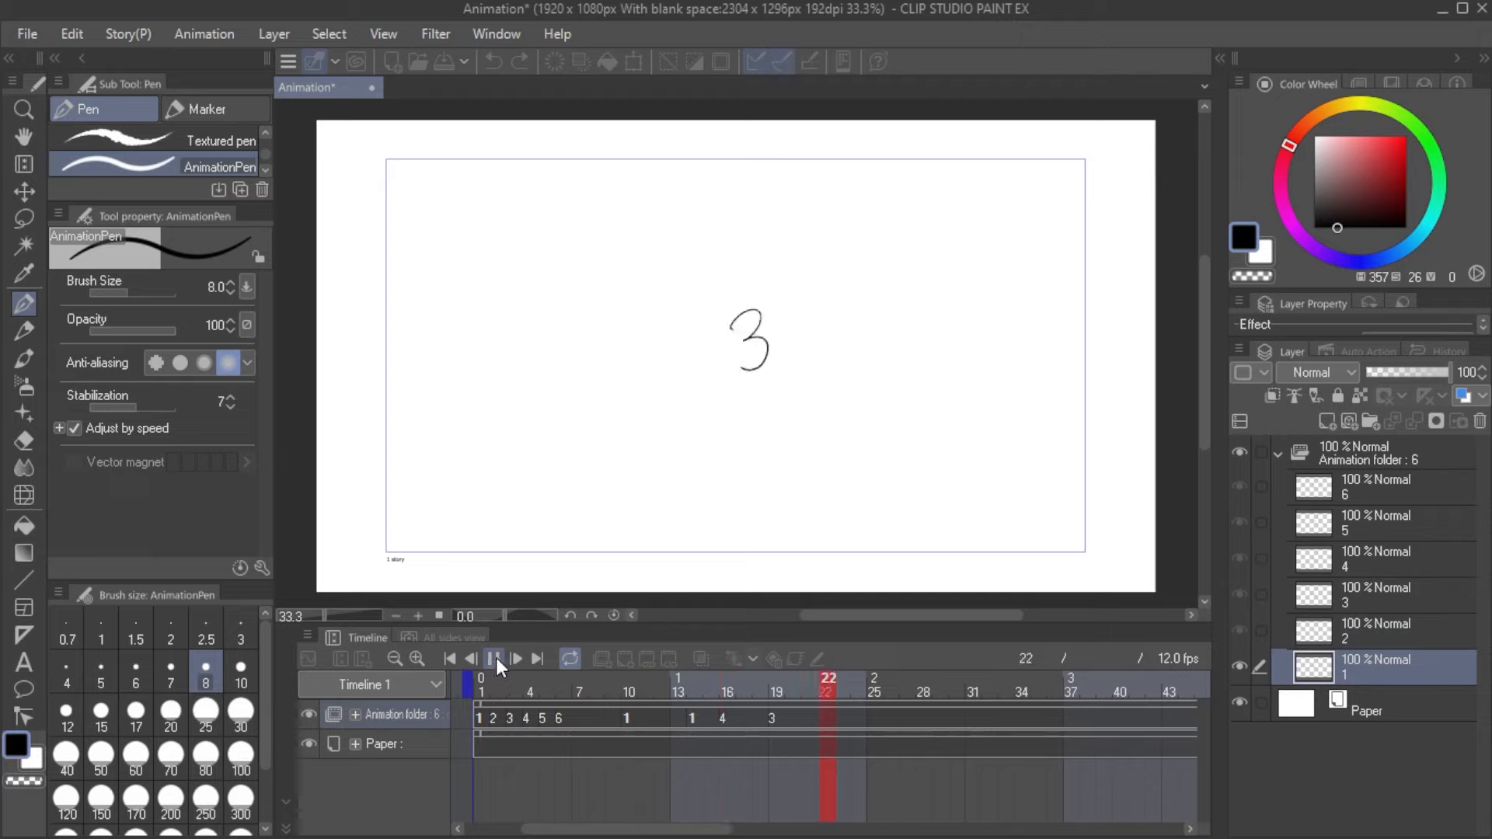
click(496, 659)
Step: Collapse and re-expand the animation folder to examine its cels, view cel 6 and return to frame 1
click(1276, 450)
click(1279, 453)
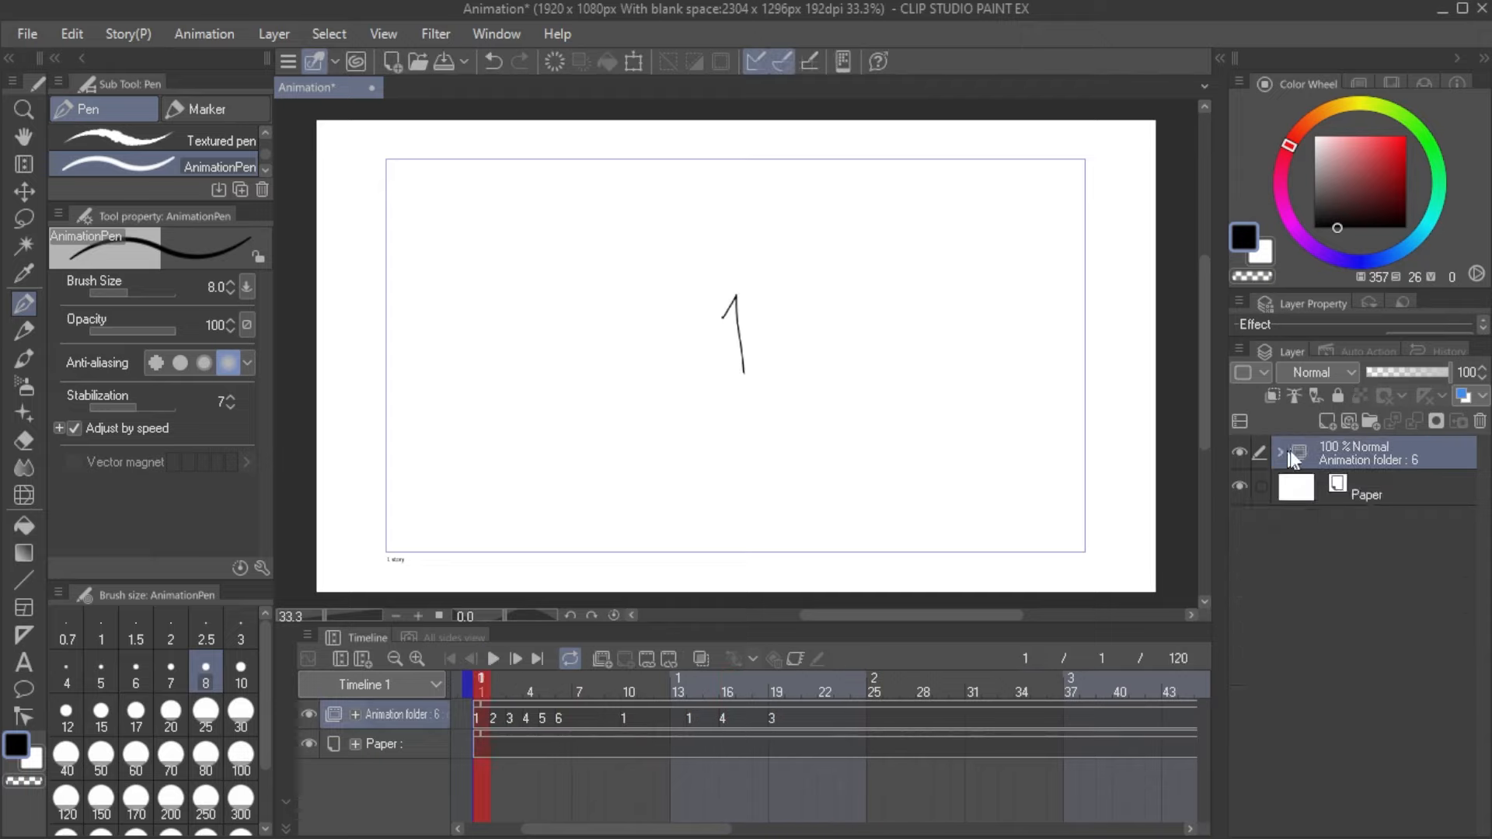
click(1280, 453)
click(1338, 491)
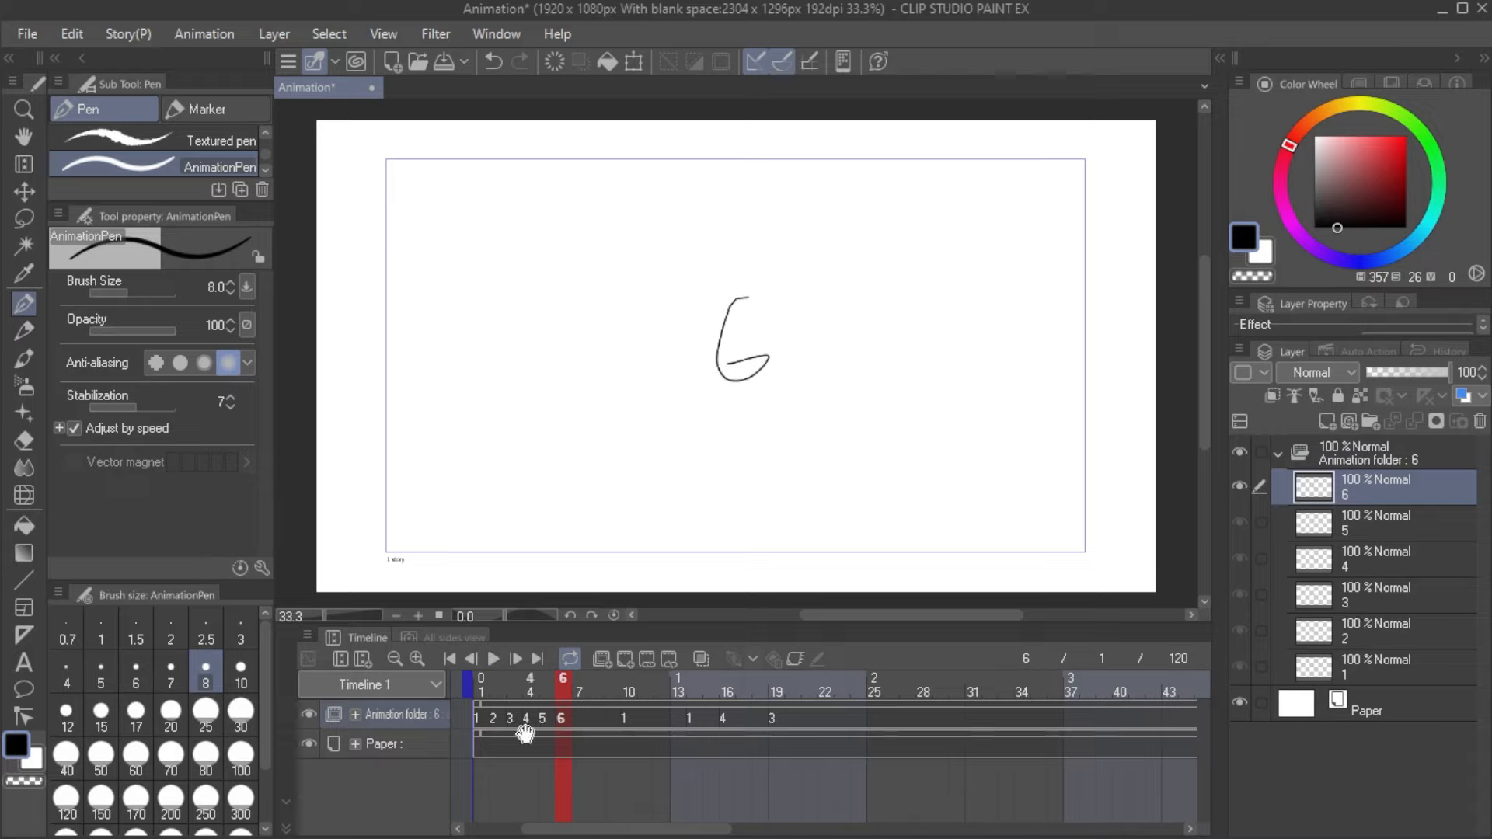
click(495, 681)
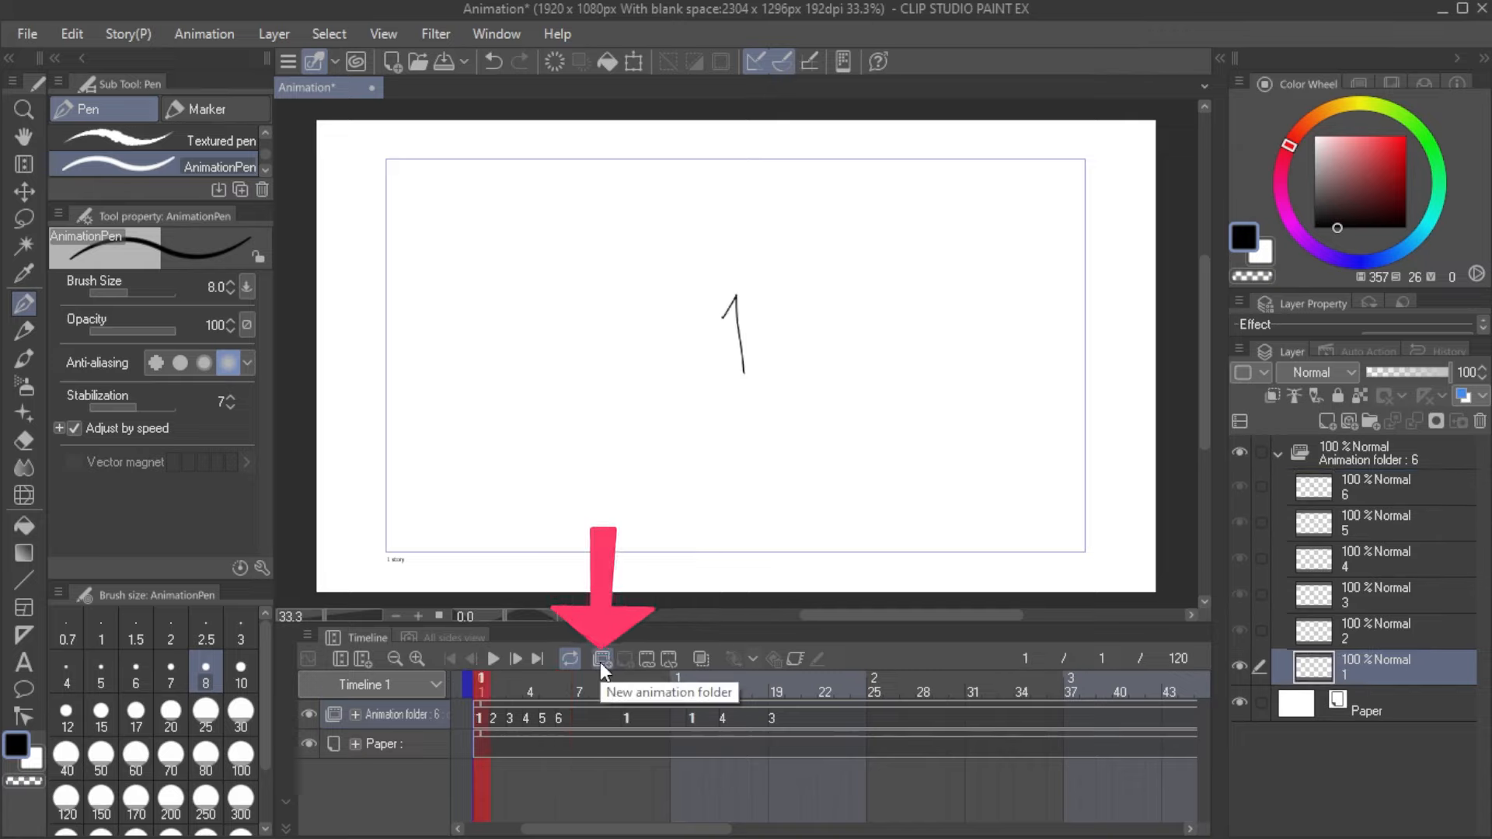
Step: Create a new animation folder with a new cel at frame 1, and compare its track with the original folder's
click(601, 661)
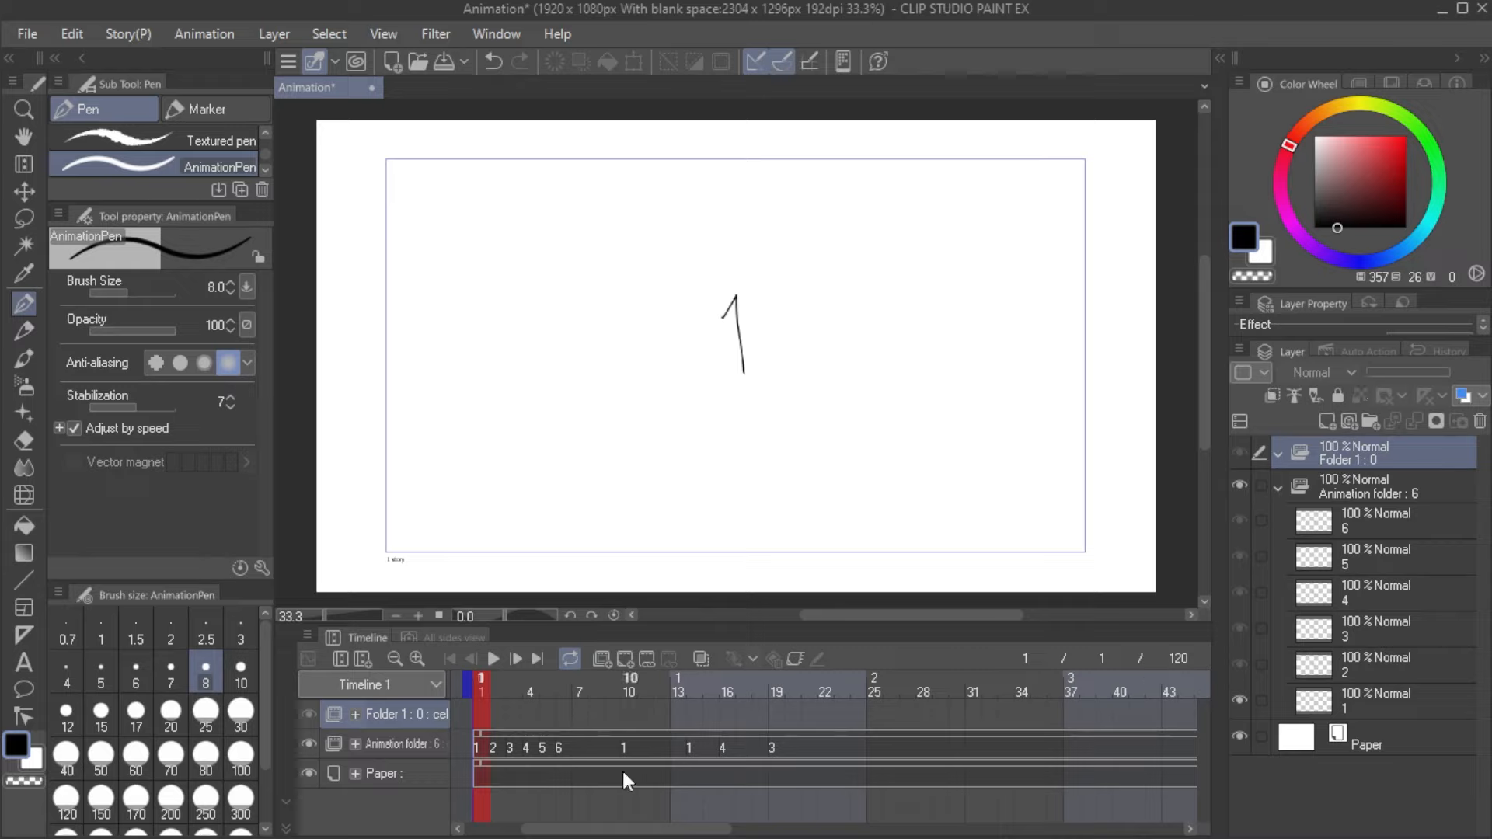
click(626, 660)
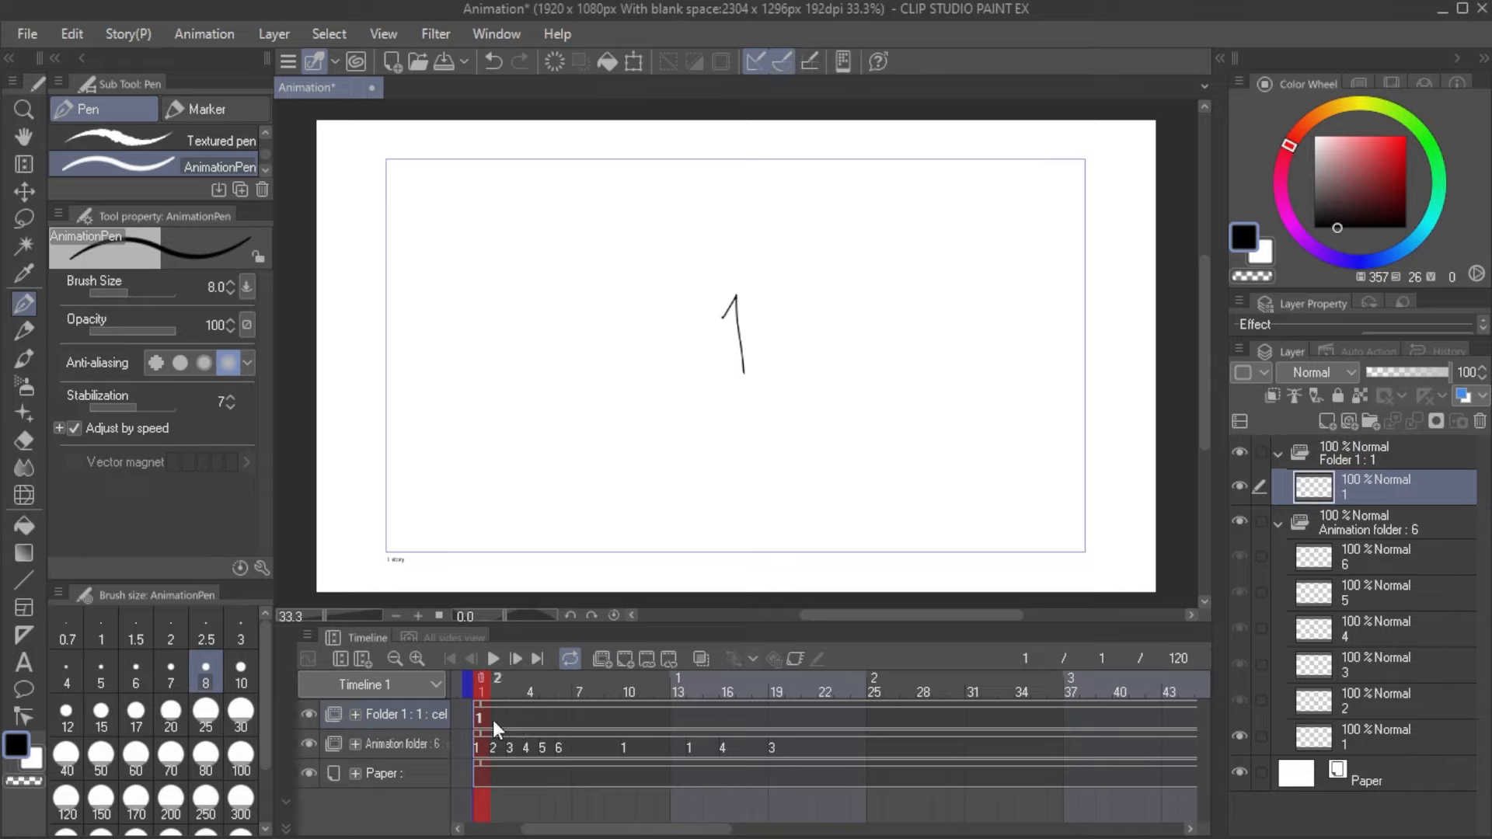
click(419, 746)
click(423, 718)
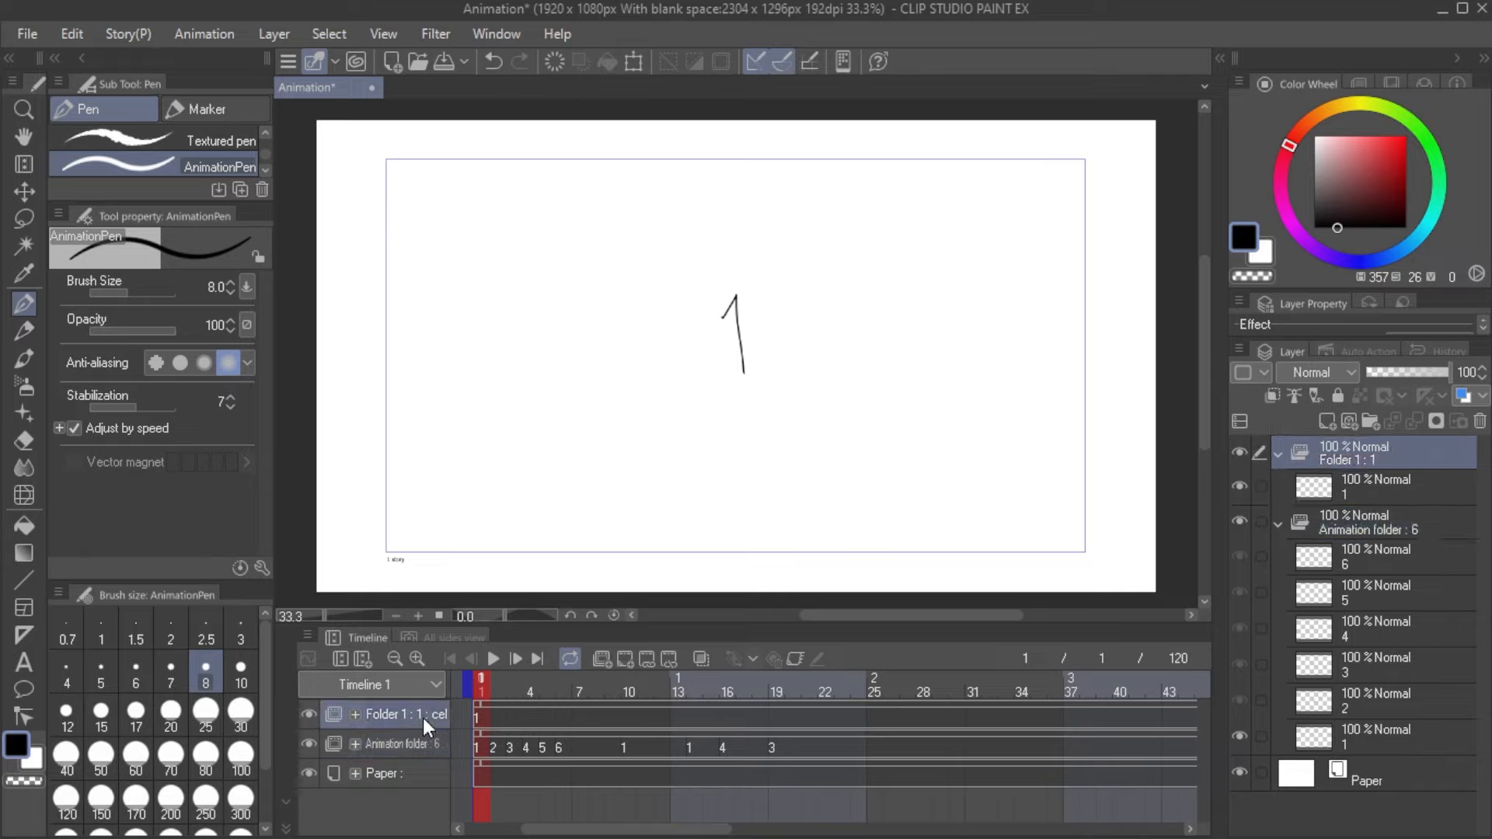
click(423, 743)
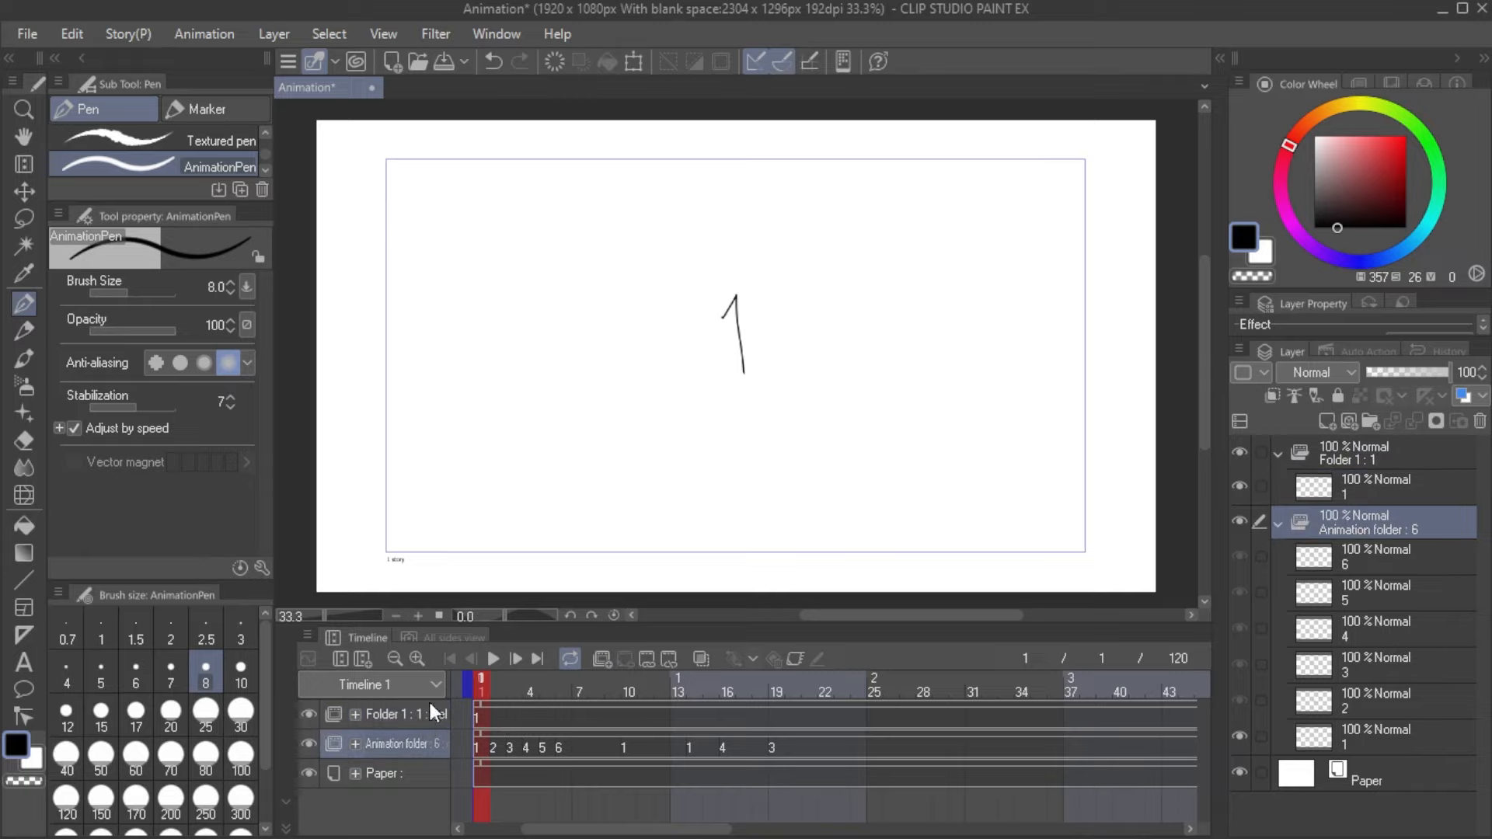
click(431, 707)
click(423, 746)
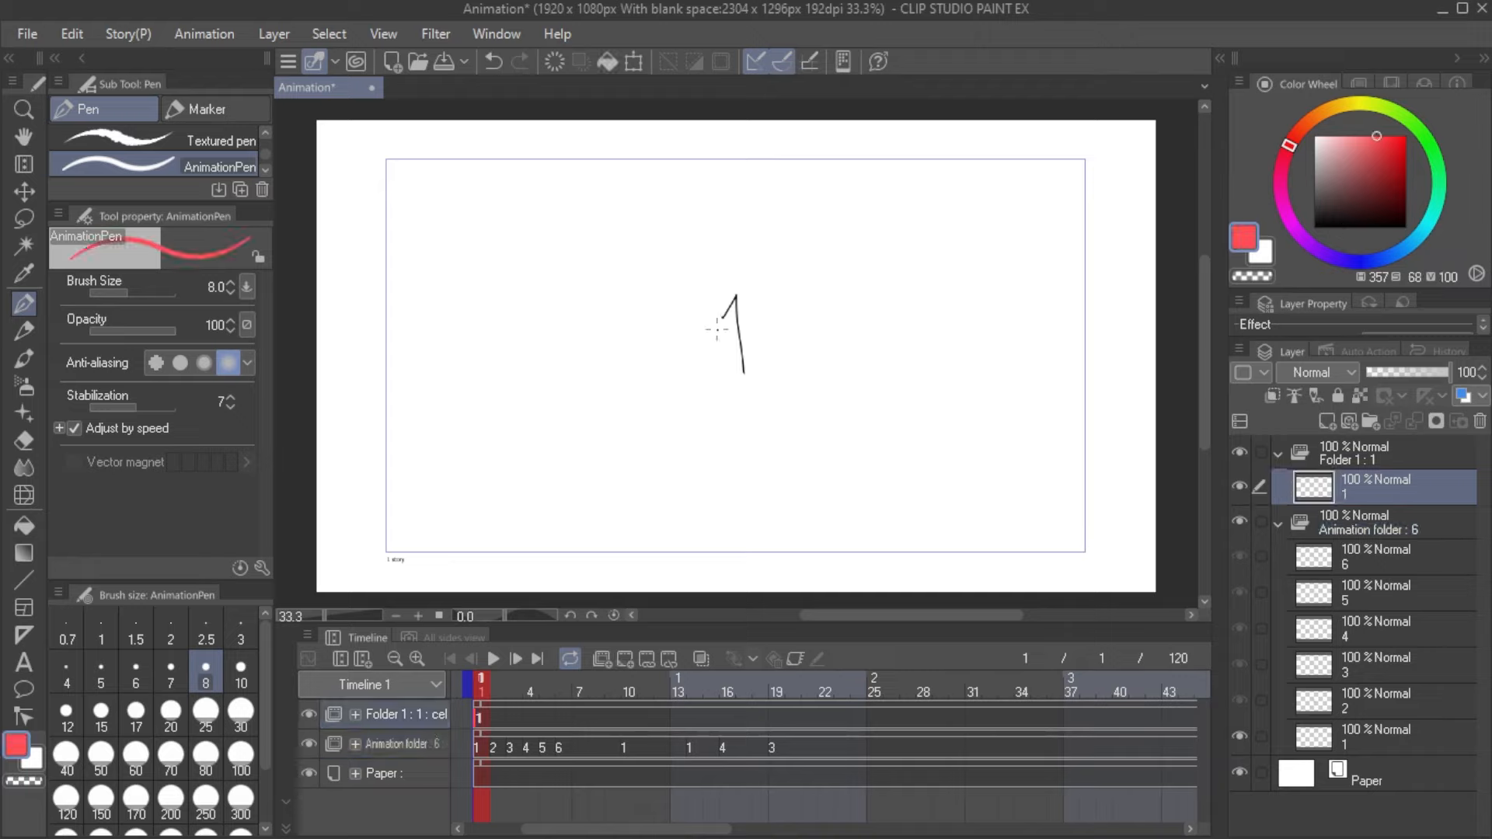
Step: Draw a red circle over the number on cel 1 of Folder 1 and play the animation from frame 1
mouse_move(730, 264)
mouse_down()
mouse_move(780, 307)
mouse_move(672, 295)
mouse_up()
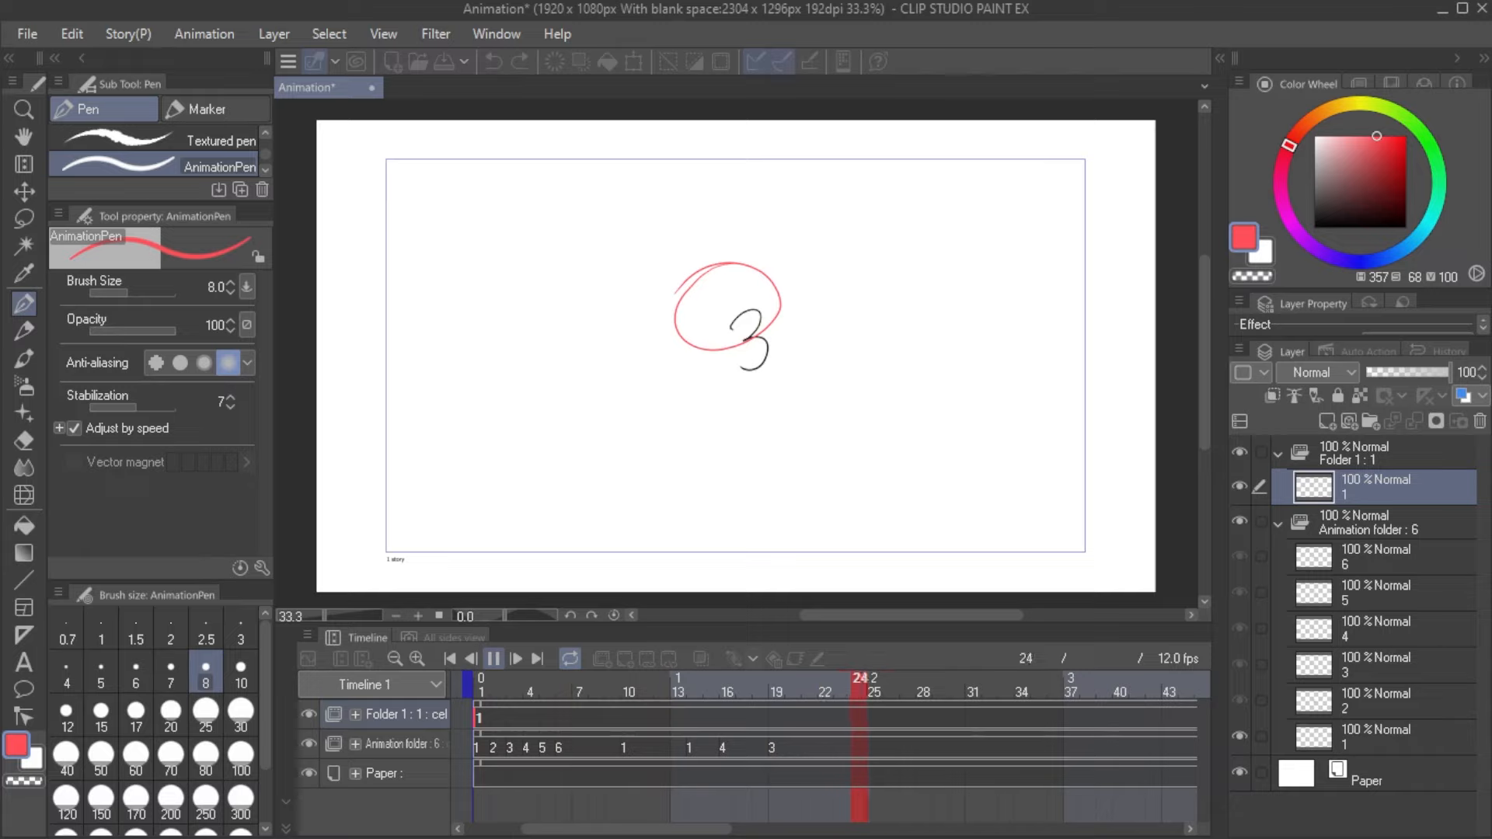
click(493, 659)
mouse_move(482, 684)
mouse_down()
mouse_move(540, 684)
mouse_move(471, 690)
mouse_up()
key(space)
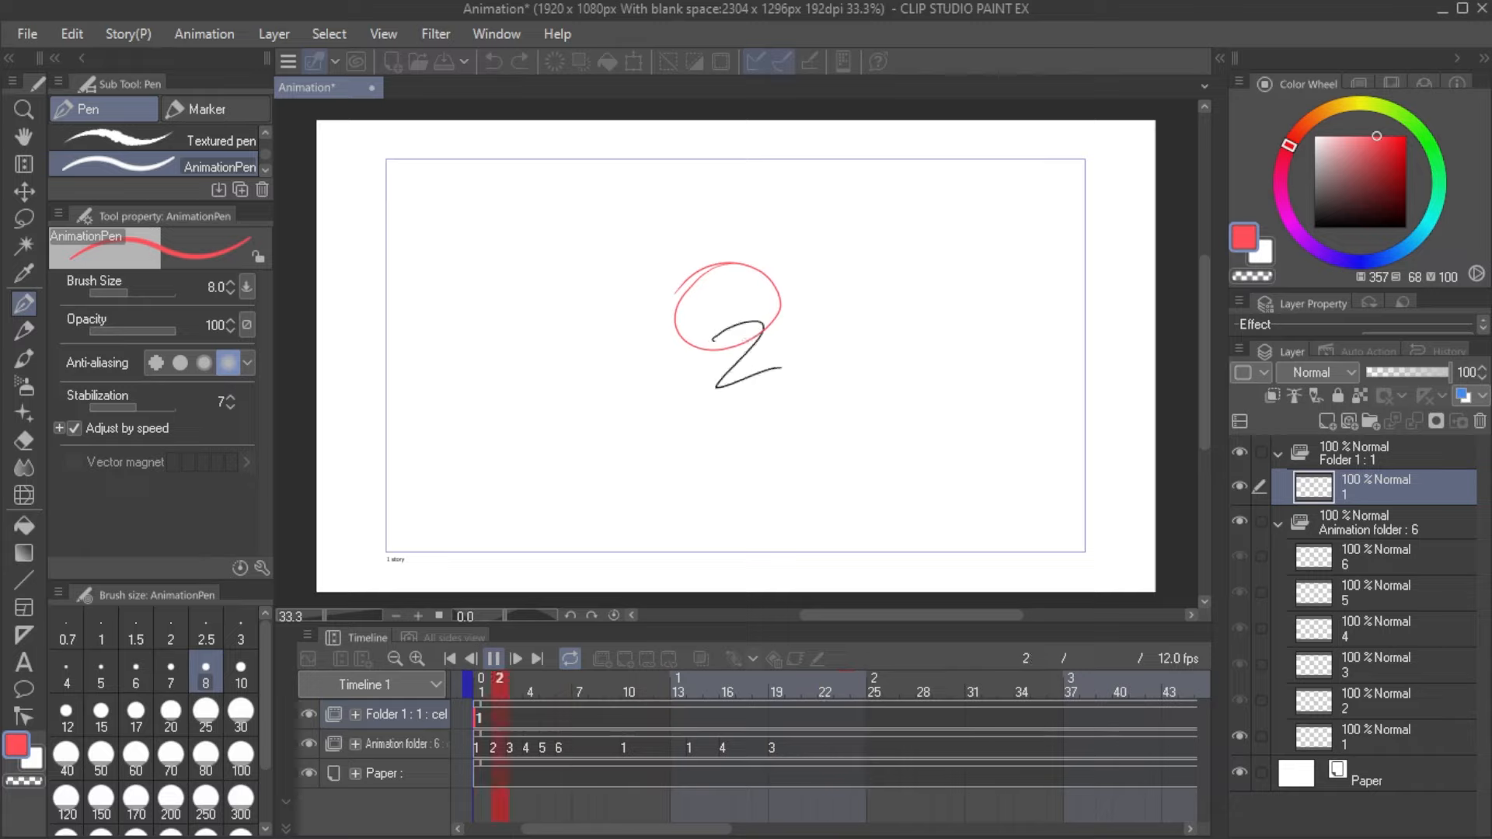
key(space)
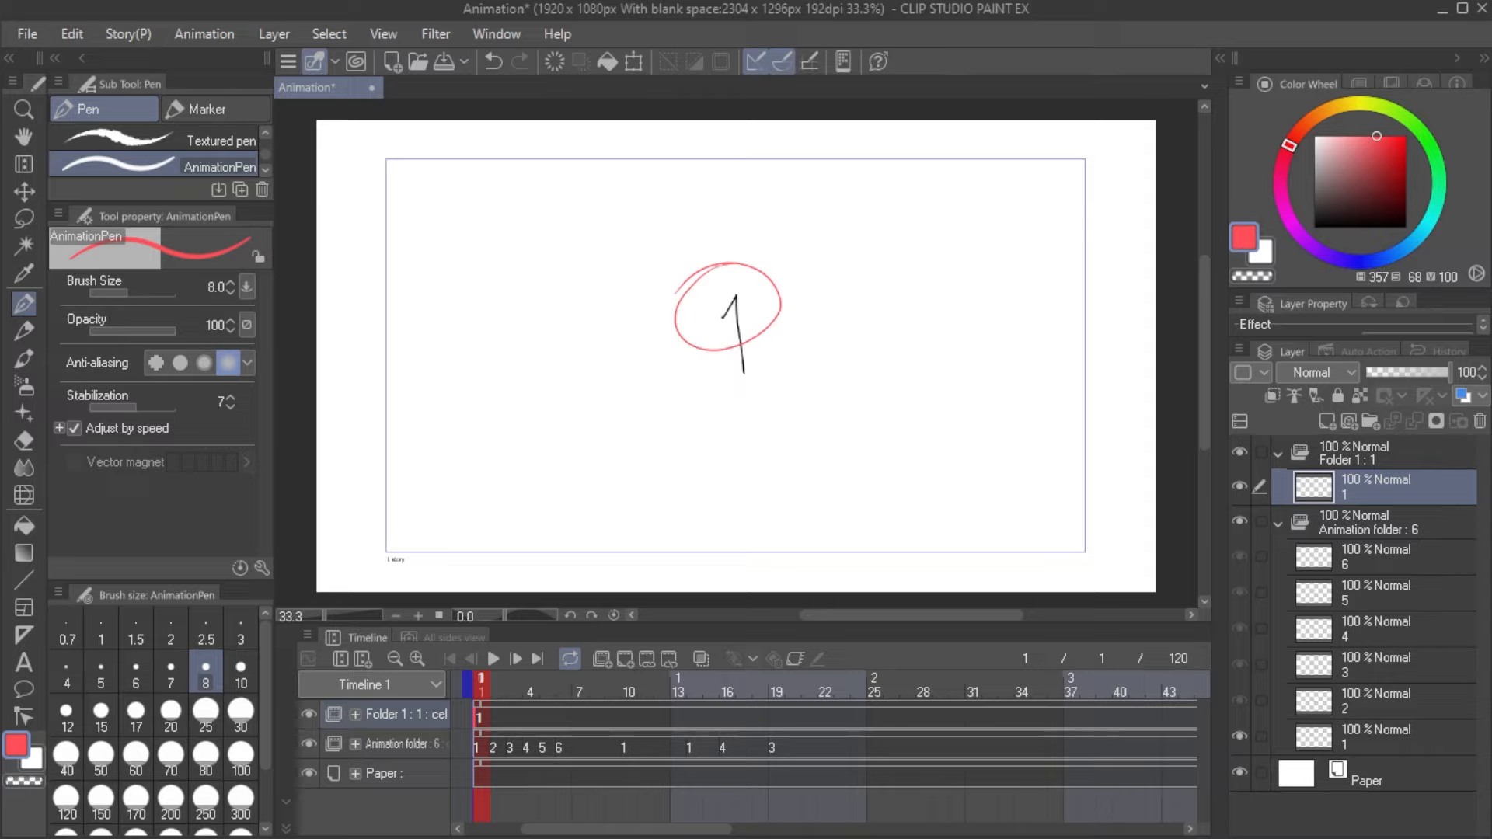
Step: Switch between the two animation folder tracks, play the animation from cel 1 and return to the first frame
click(559, 747)
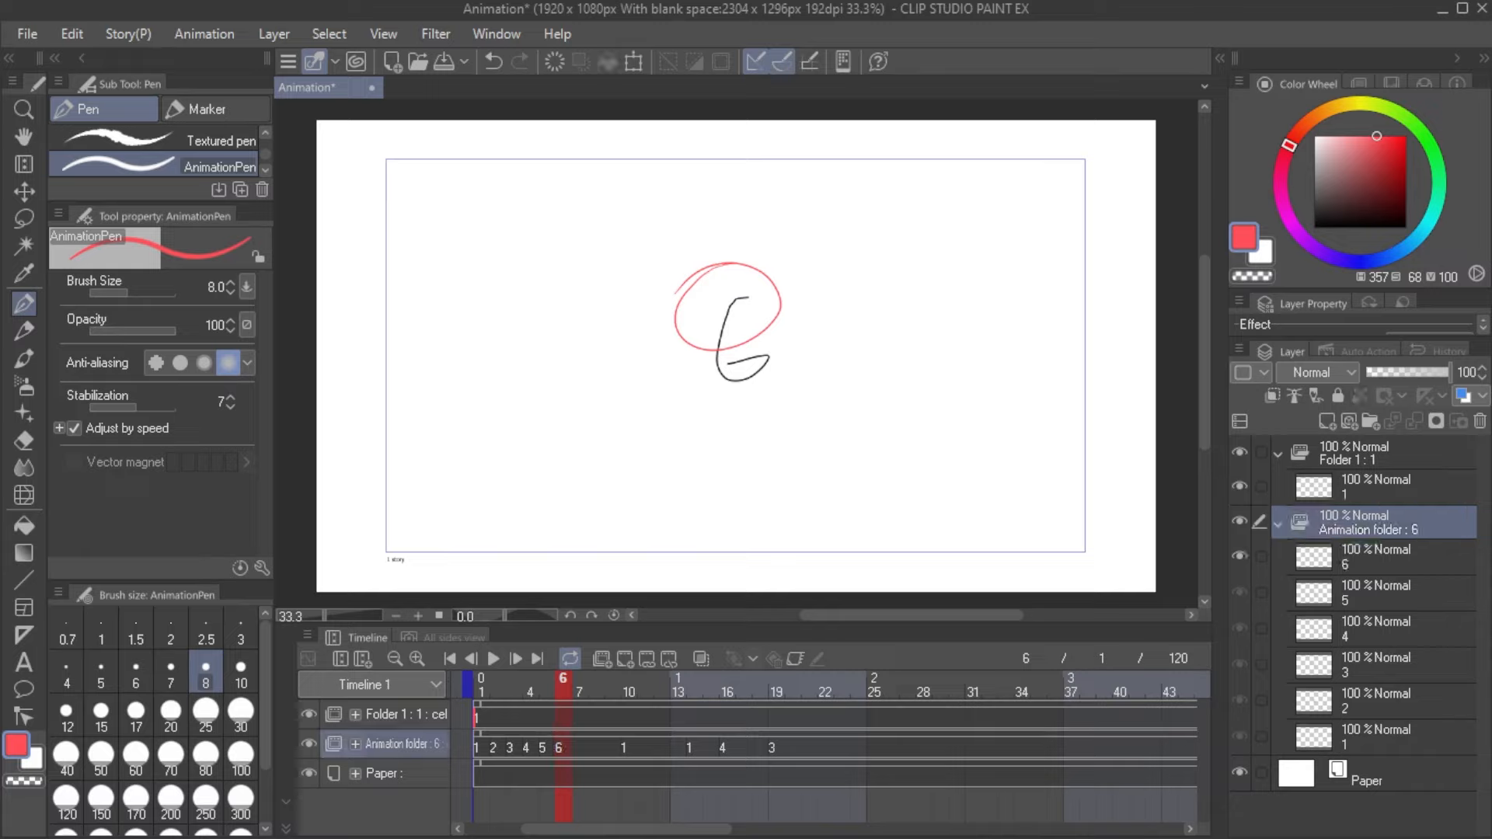
click(406, 714)
click(401, 744)
click(480, 747)
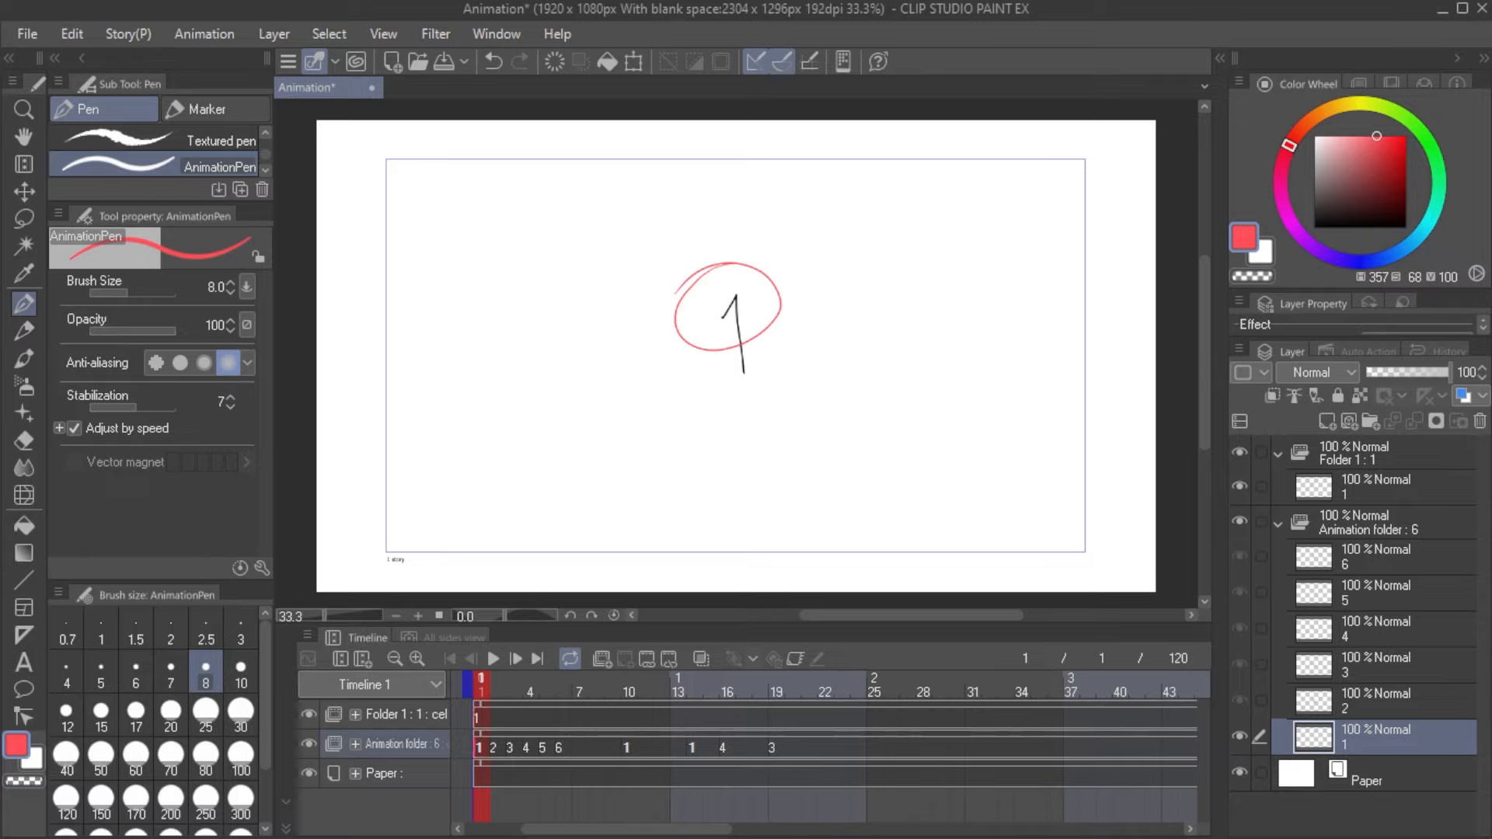
click(493, 659)
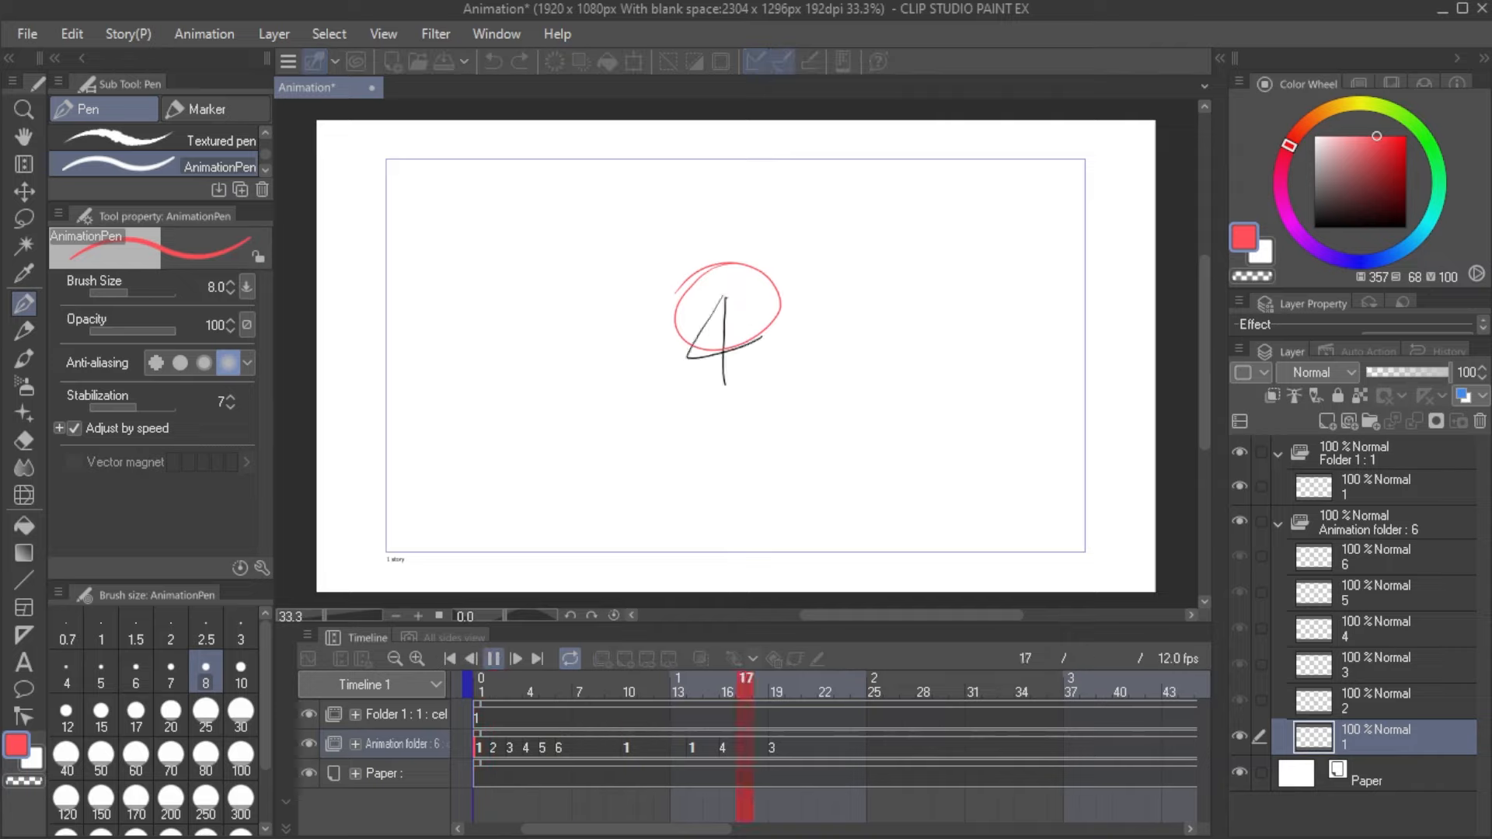
click(492, 658)
click(451, 658)
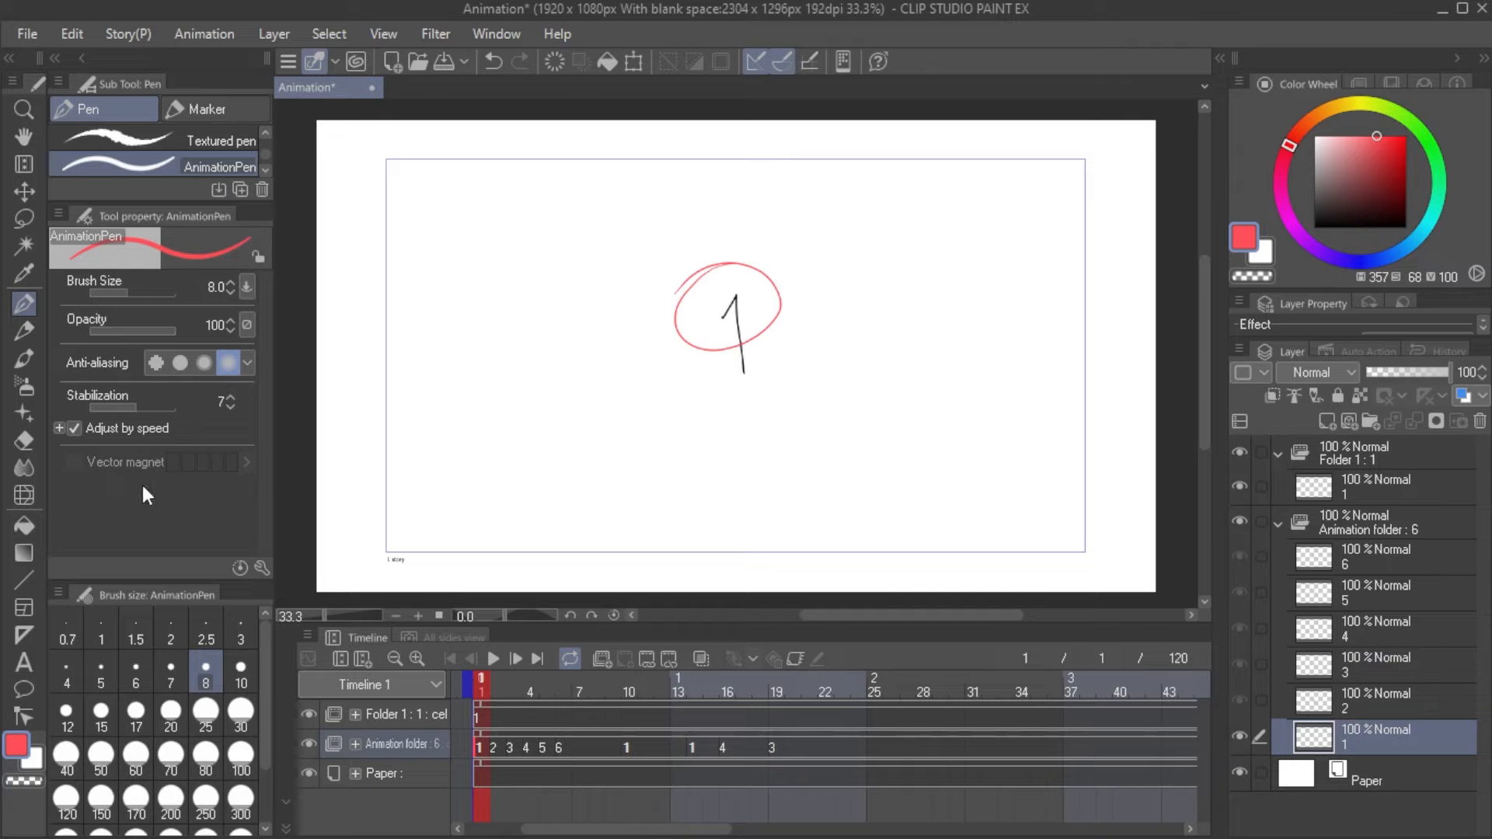
Step: Create a regular layer folder above both animation folders and add new raster layers inside it
click(1314, 452)
click(1368, 422)
drag(1325, 486, 1332, 444)
click(1328, 422)
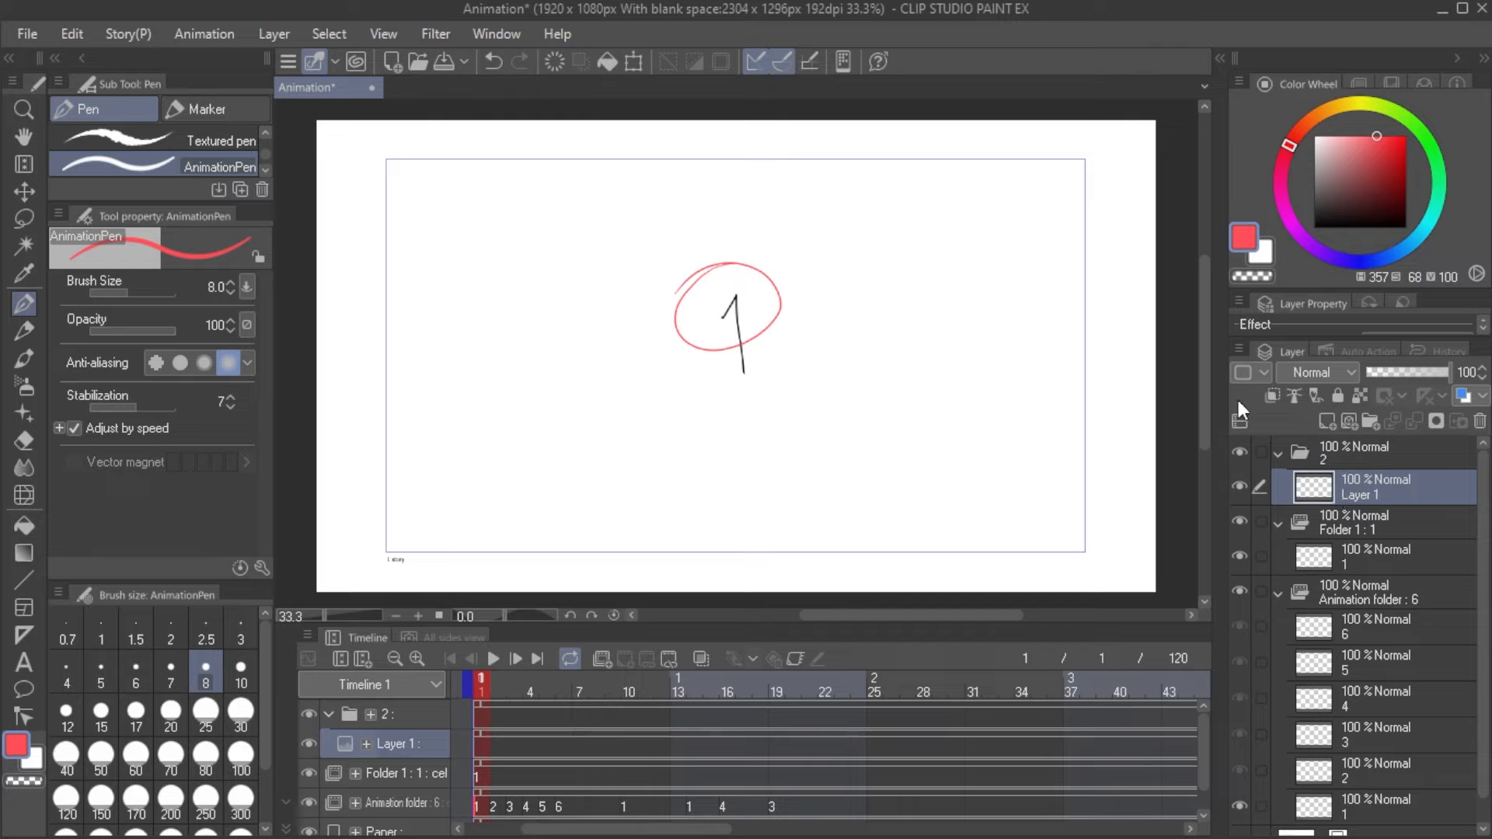
click(1321, 423)
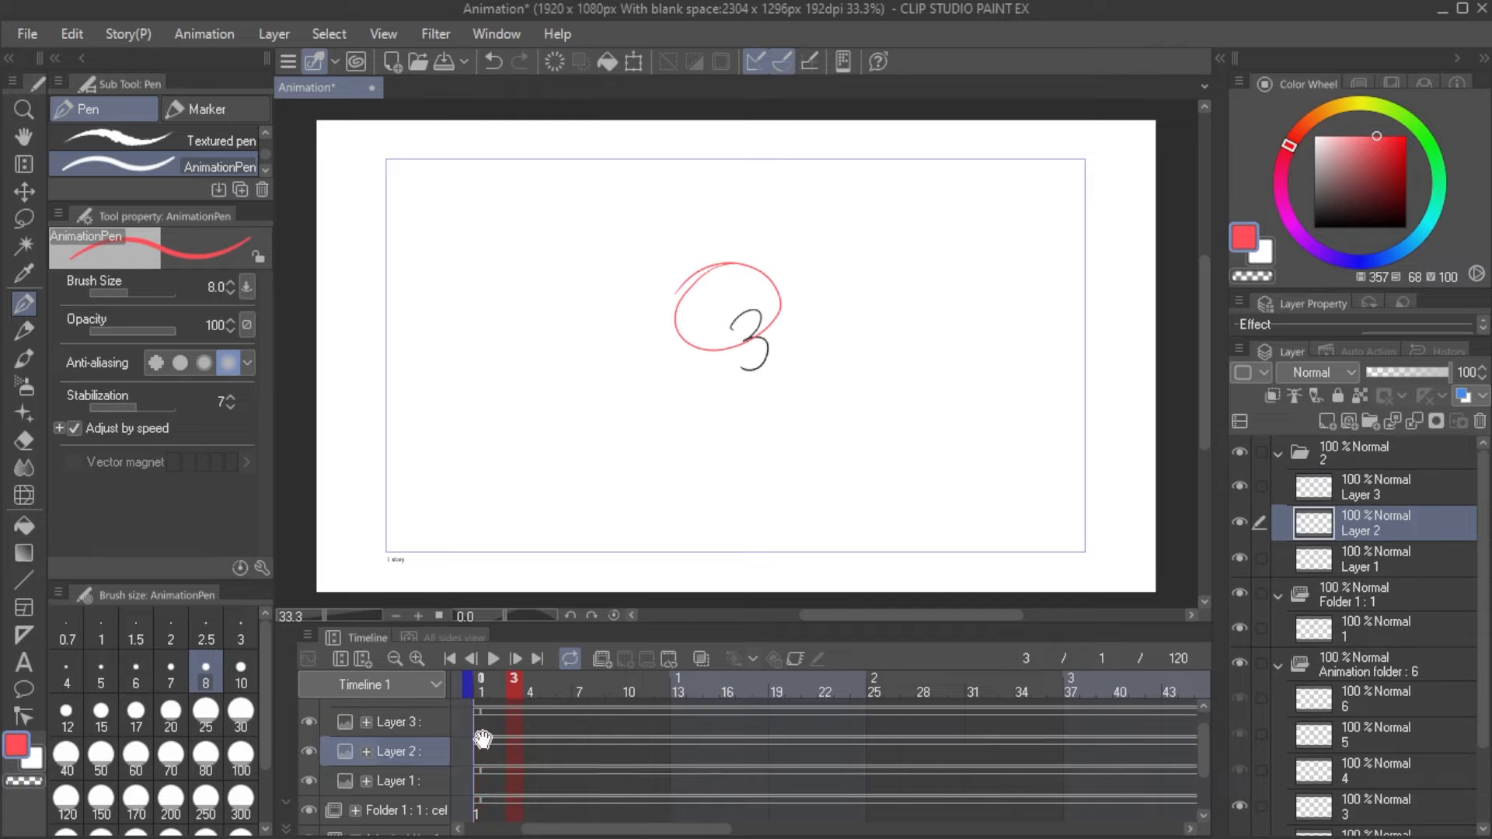
Step: Examine the tracks of Layer 1, Layer 2 and Layer 3 beside the animation folder tracks, collapsing and re-expanding their folder
scroll(484, 739, up, 1)
click(483, 742)
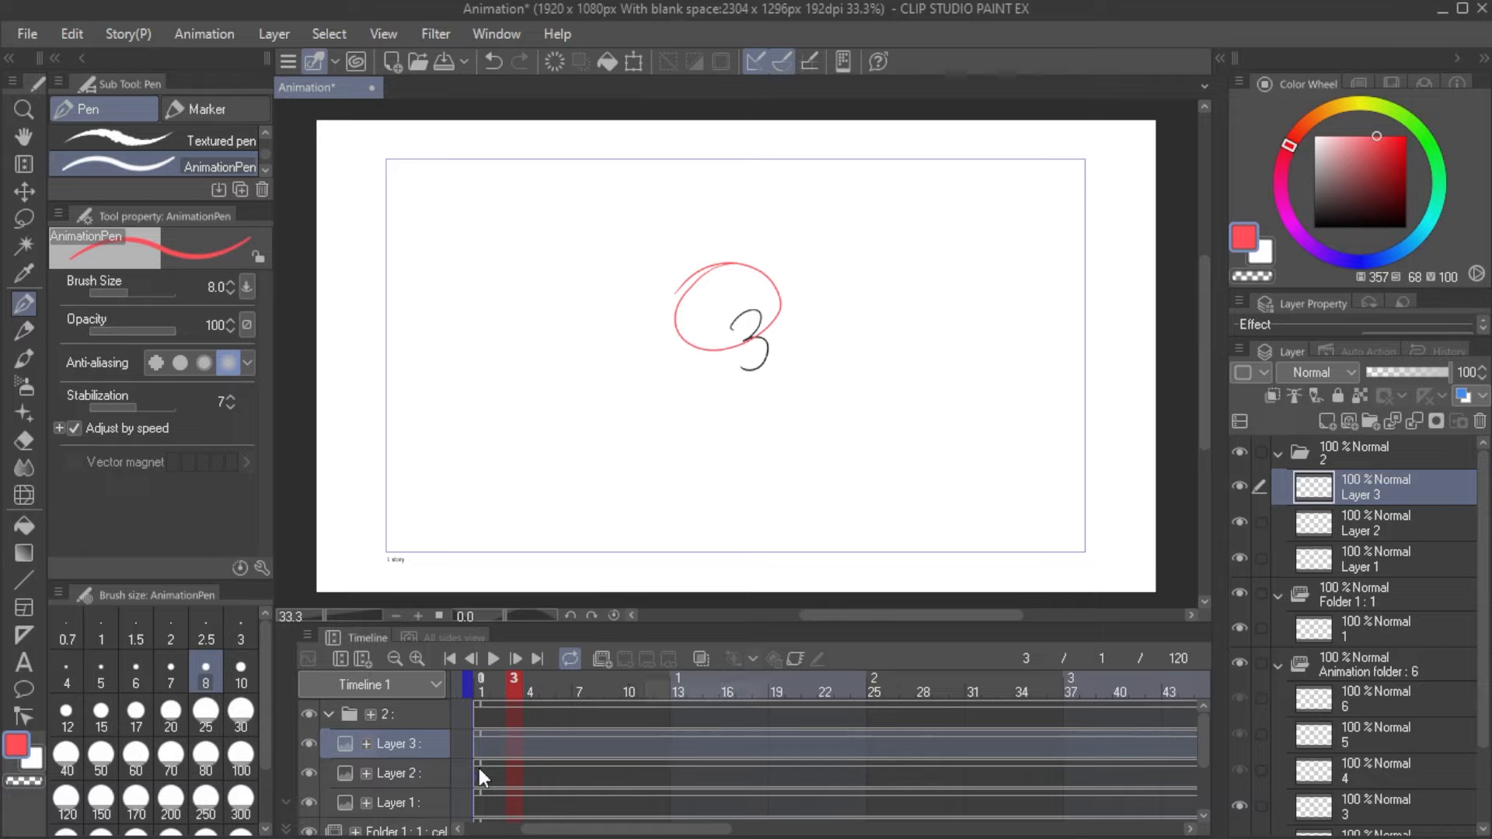
click(460, 740)
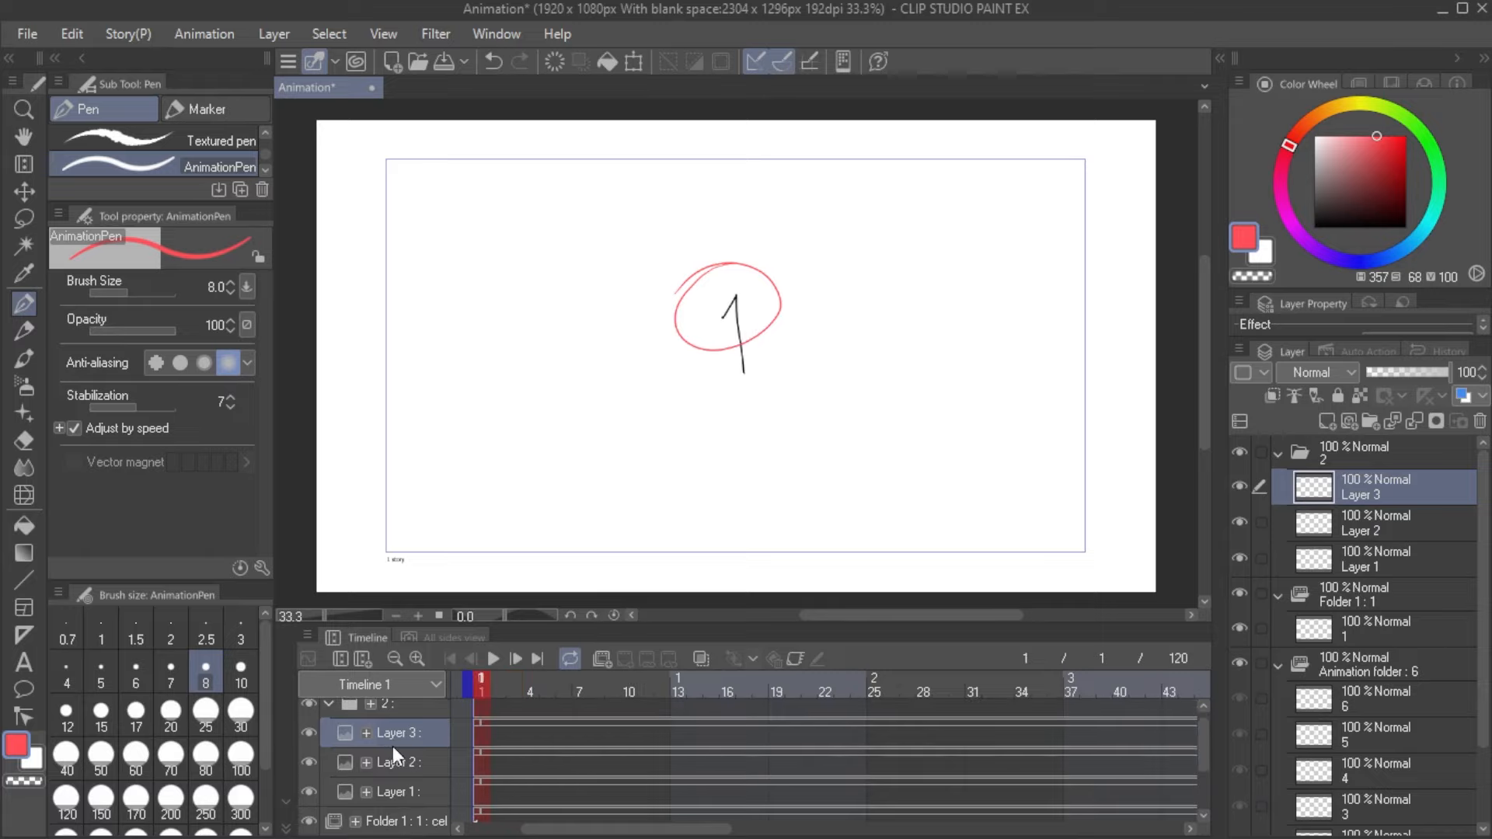
click(395, 781)
click(400, 790)
scroll(403, 791, down, 1)
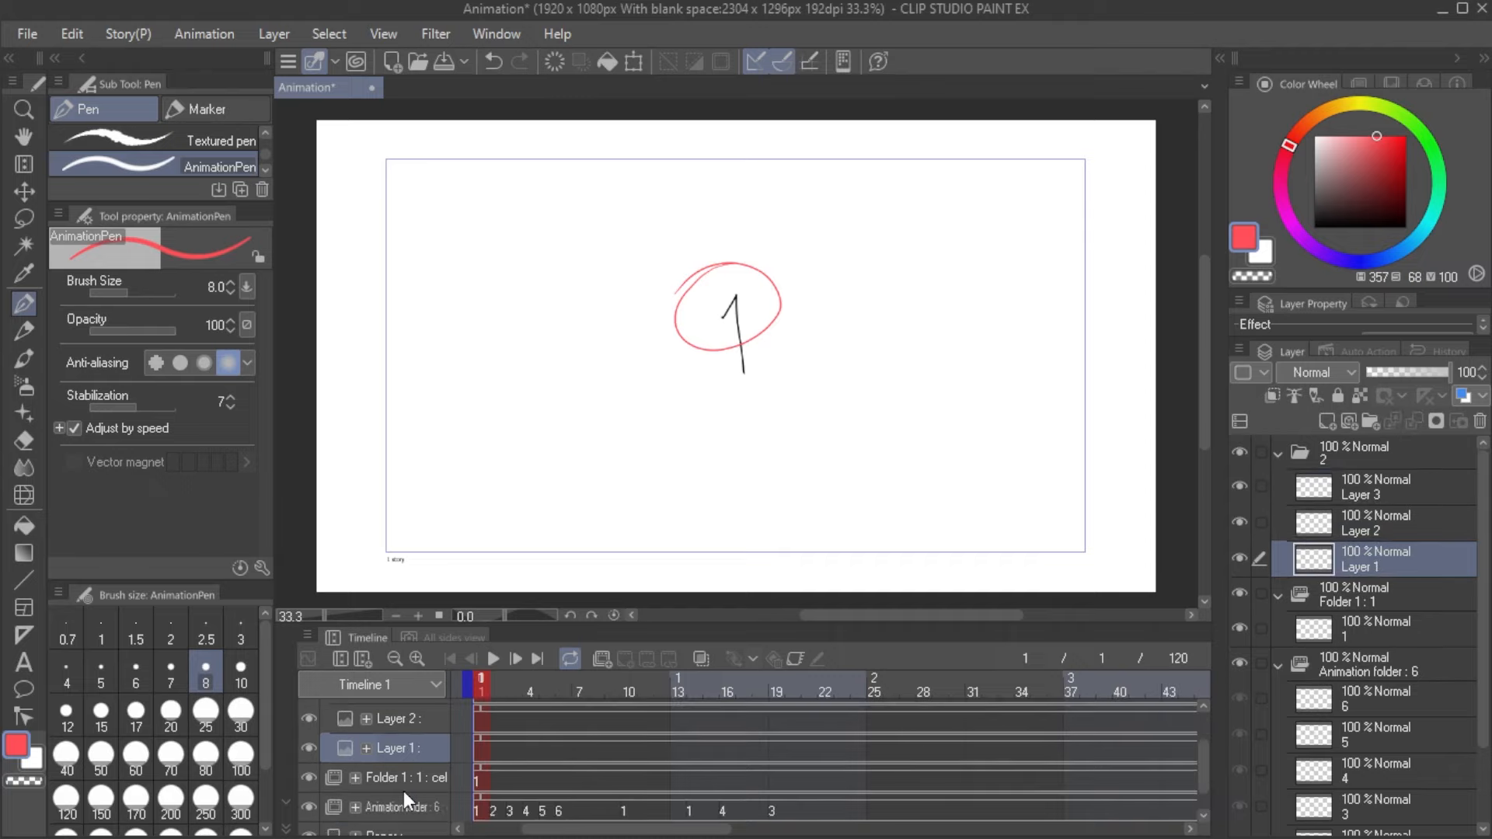
scroll(404, 790, down, 1)
click(401, 771)
click(413, 798)
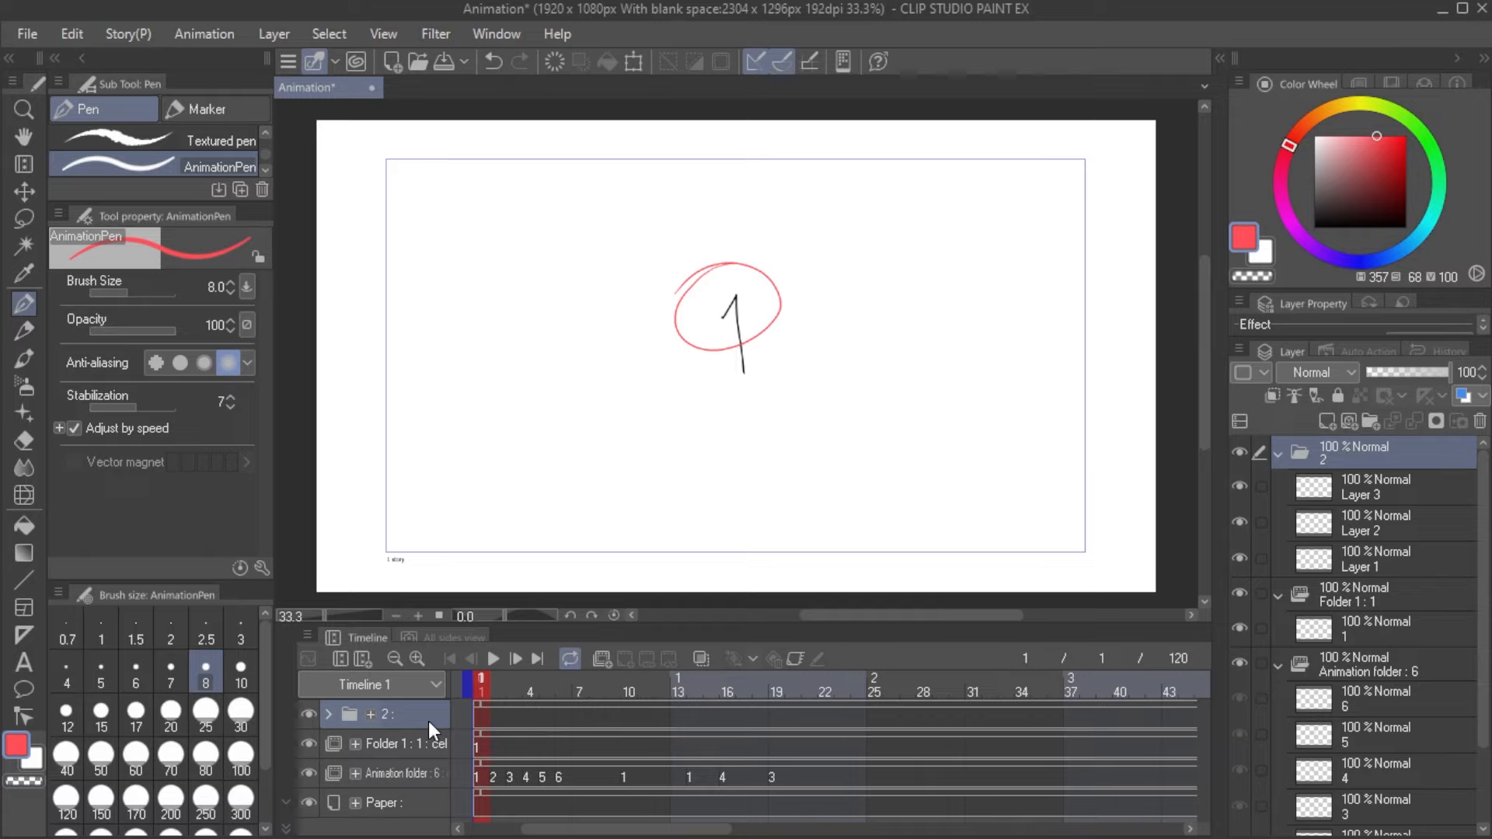
click(328, 713)
Step: Rename the regular layer folder as BG and move it below the animation folders, directly above Paper
click(1306, 519)
click(1318, 455)
double_click(1326, 464)
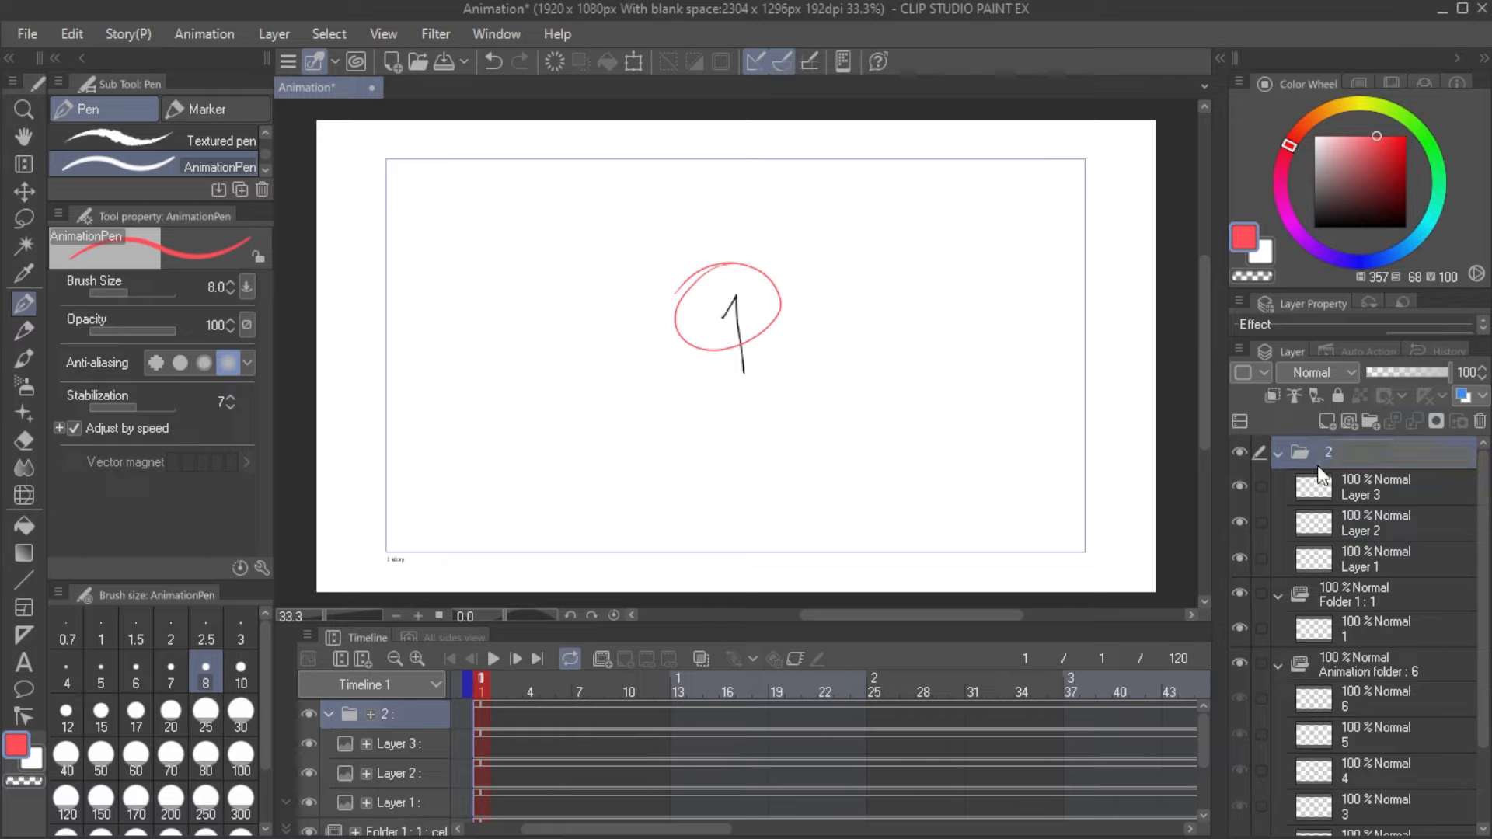
key(Return)
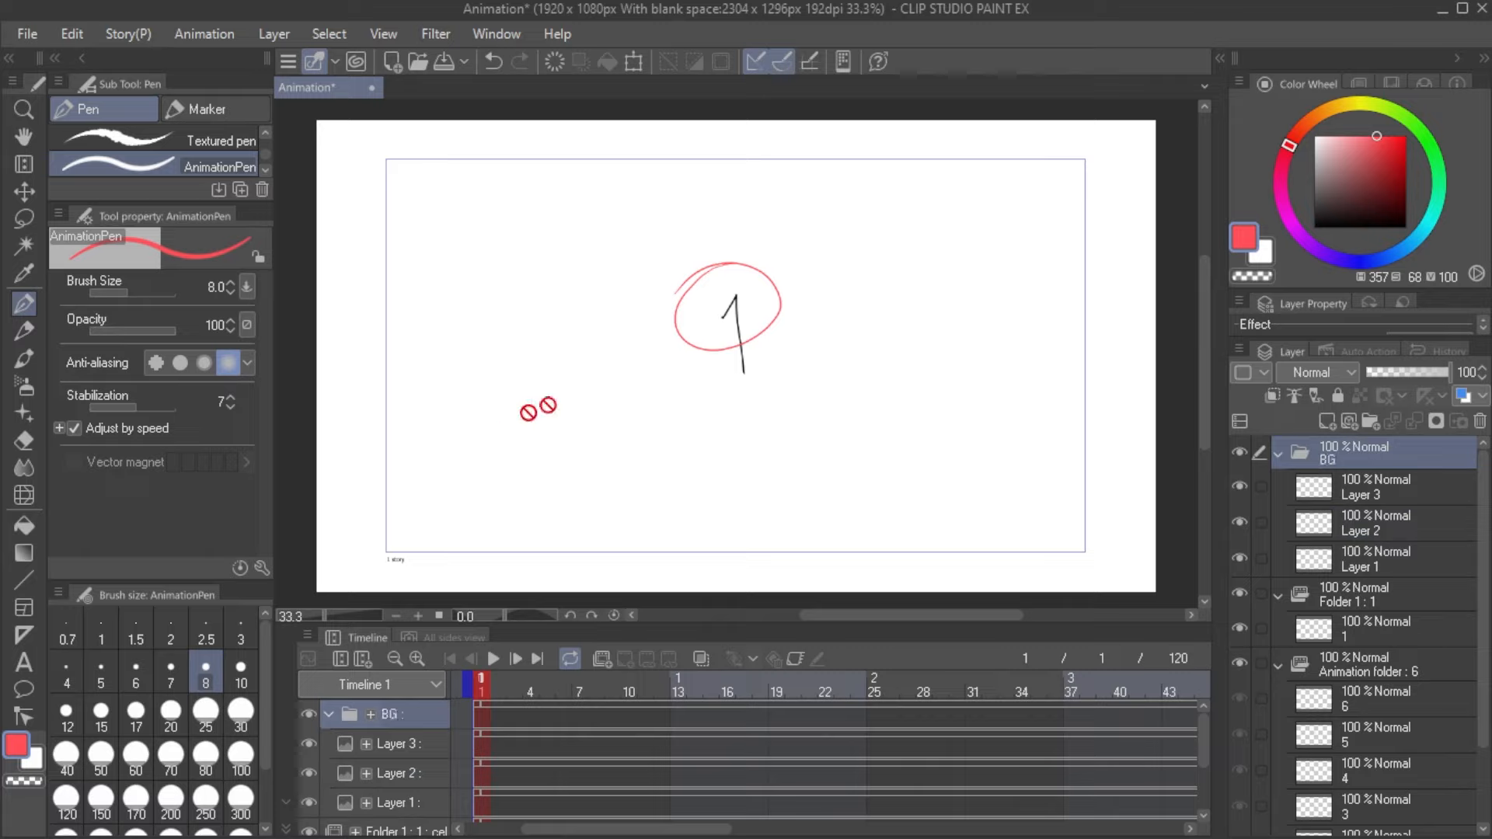
click(1279, 453)
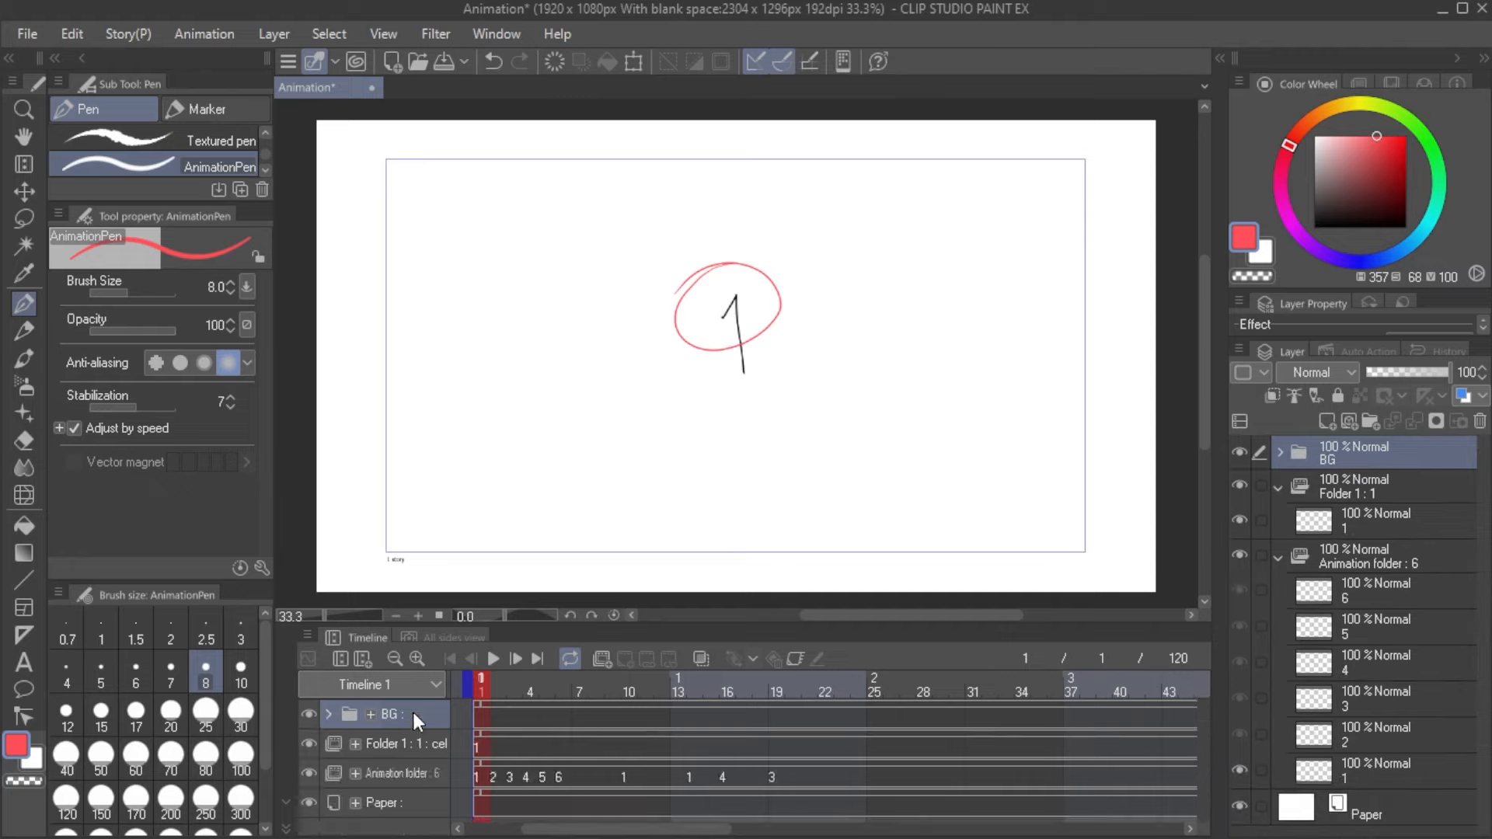
drag(412, 716, 395, 809)
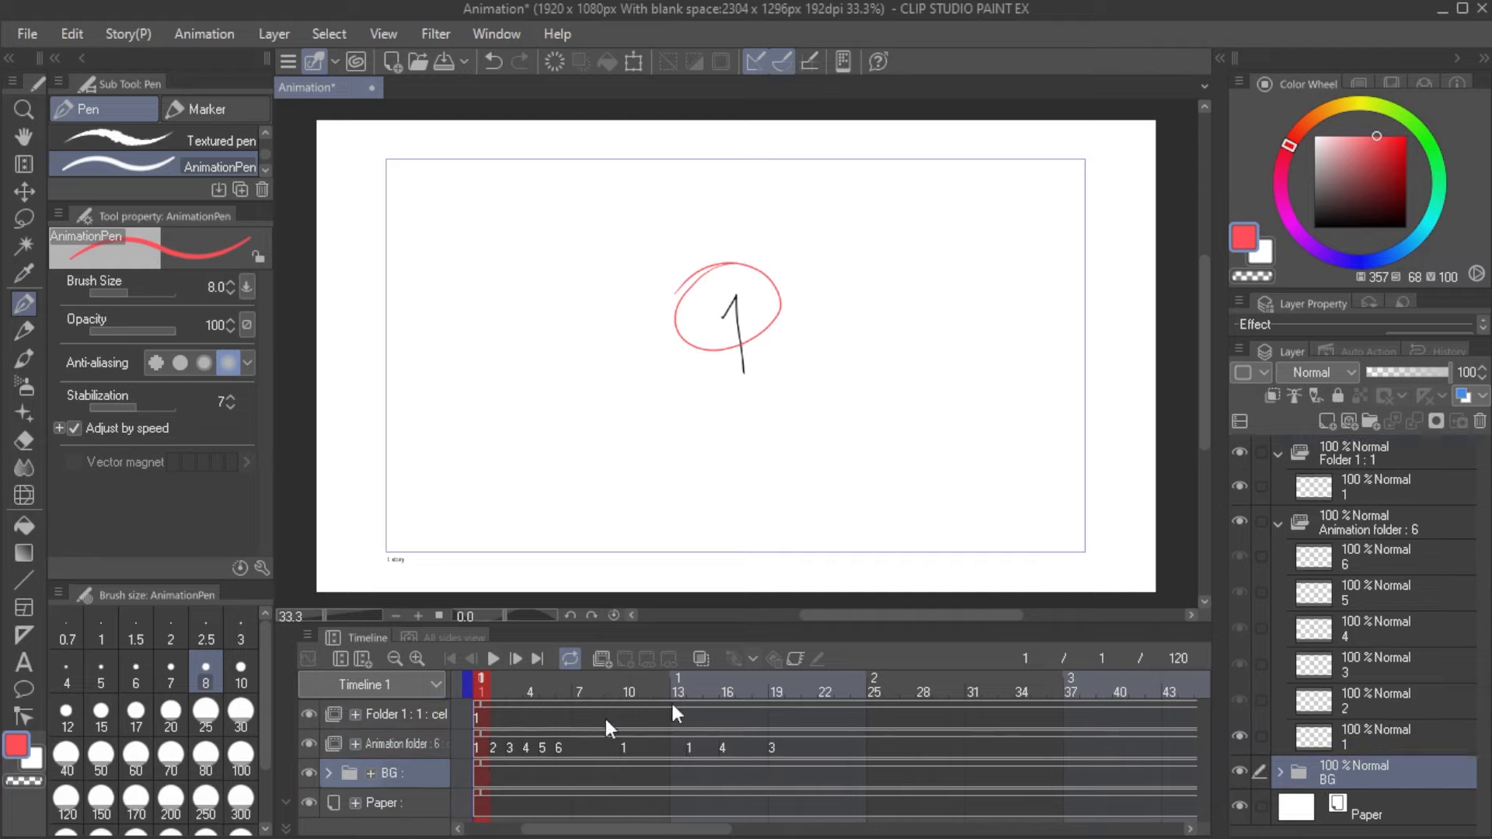
Step: Draw a black hill line and a sun with rays on Layer 1 in the BG folder, and play the animation
click(1280, 771)
scroll(1306, 747, down, 2)
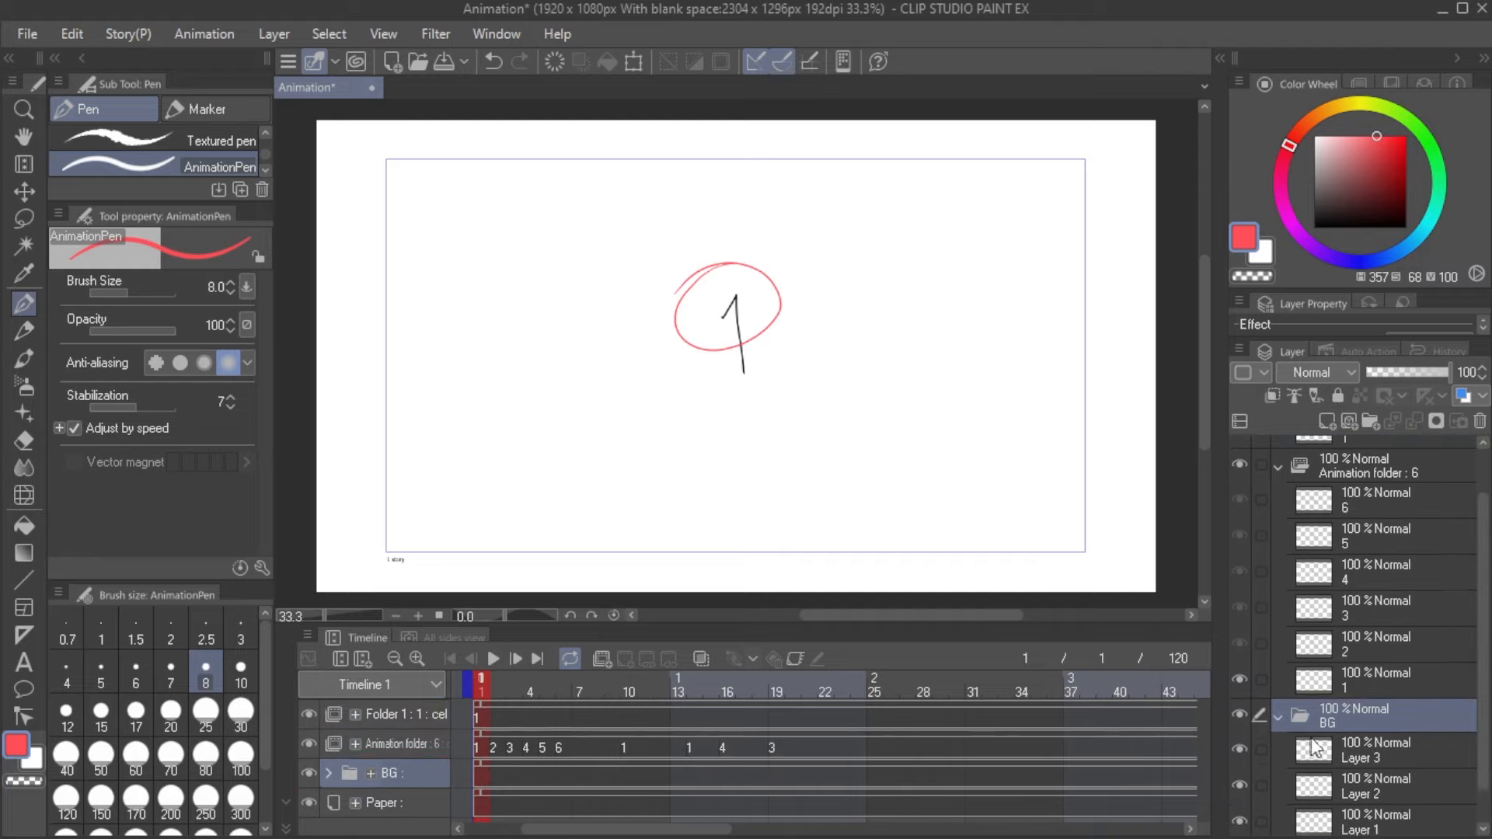
click(1345, 781)
drag(1381, 166, 1366, 228)
drag(396, 513, 1070, 474)
drag(998, 218, 1012, 221)
drag(1040, 171, 1021, 209)
drag(1081, 189, 1055, 216)
key(space)
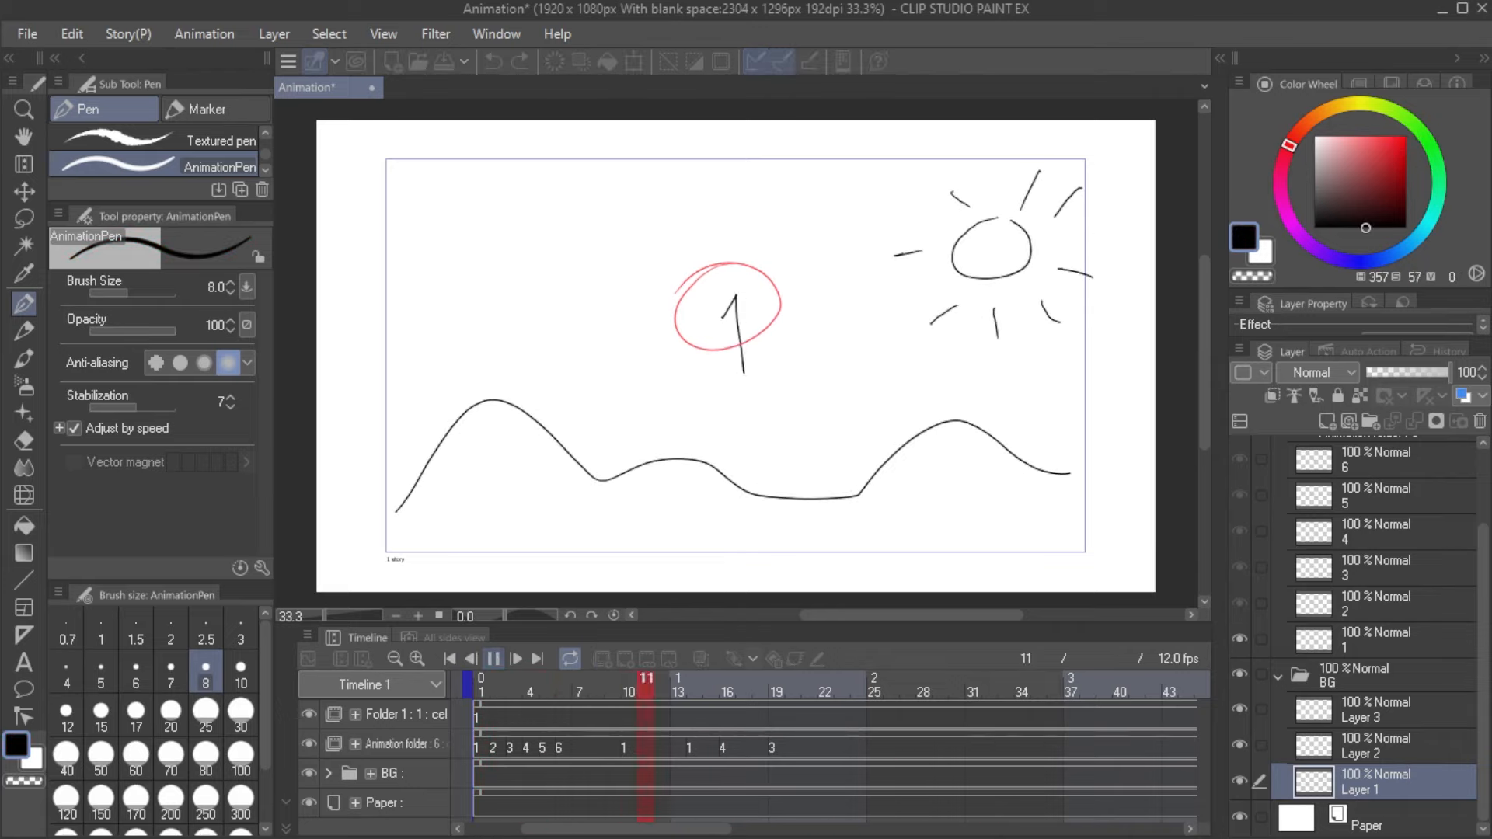
Step: Move Layer 1 above Layer 3 in the BG folder and rename it as LA
click(1368, 675)
click(1368, 745)
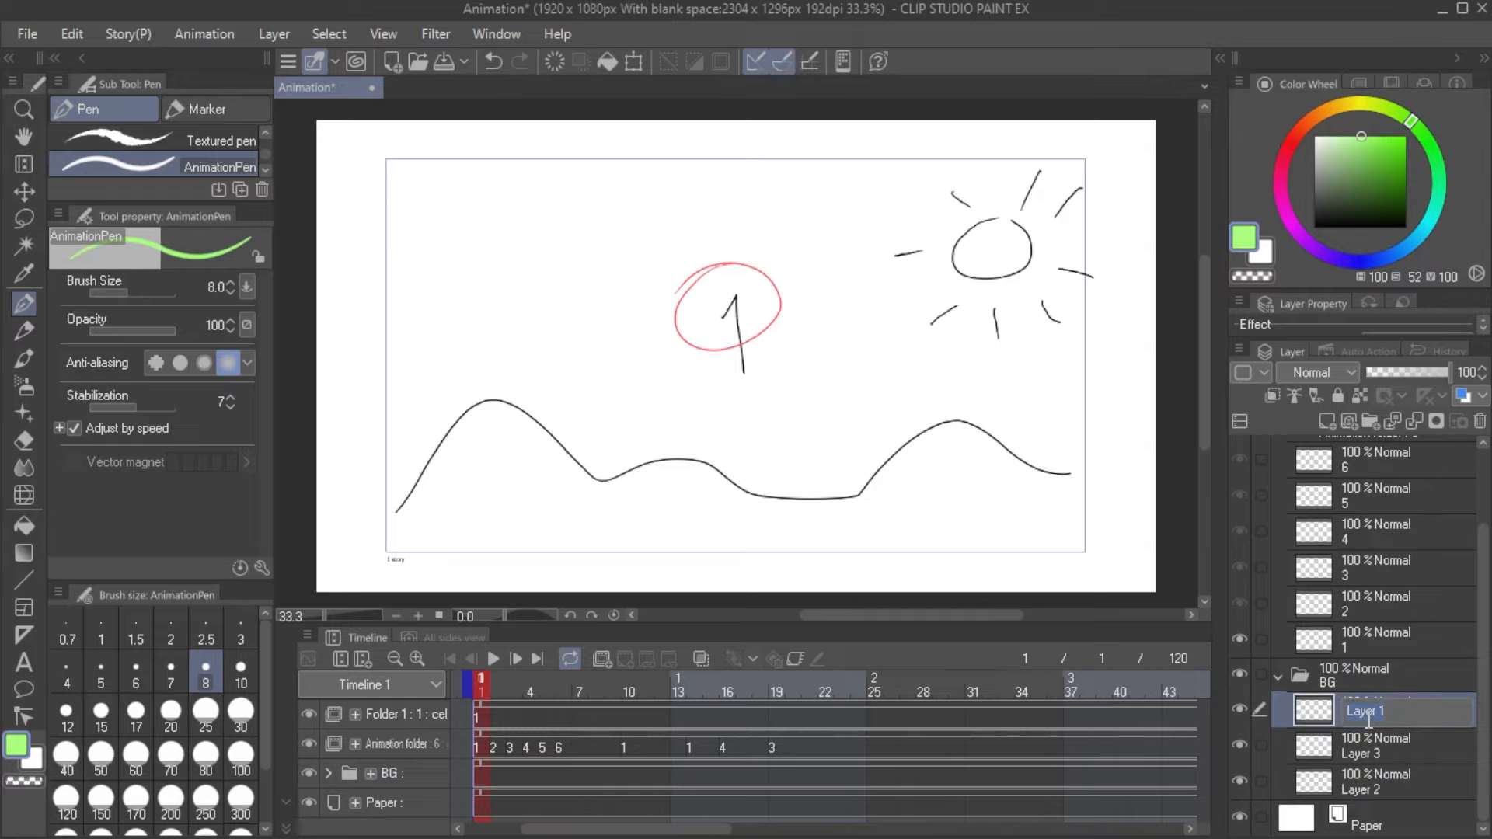
text(LA)
key(Return)
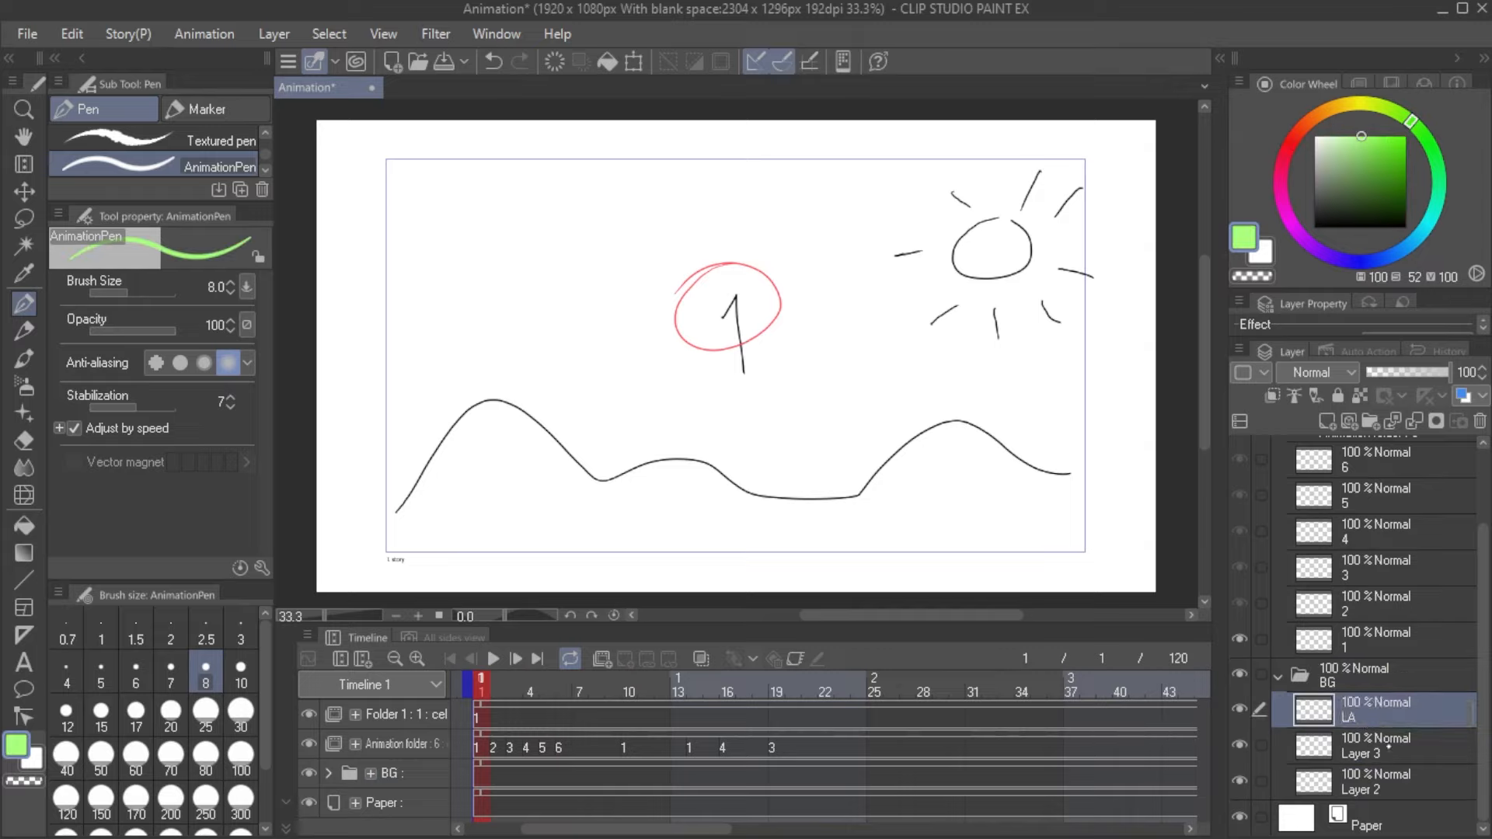
Step: On Layer 3, close off the hills with a light green curve beneath them and fill the enclosed area with the same green
click(1389, 748)
mouse_move(408, 501)
mouse_down()
mouse_move(449, 527)
mouse_move(661, 556)
mouse_move(960, 532)
mouse_move(1053, 482)
mouse_up()
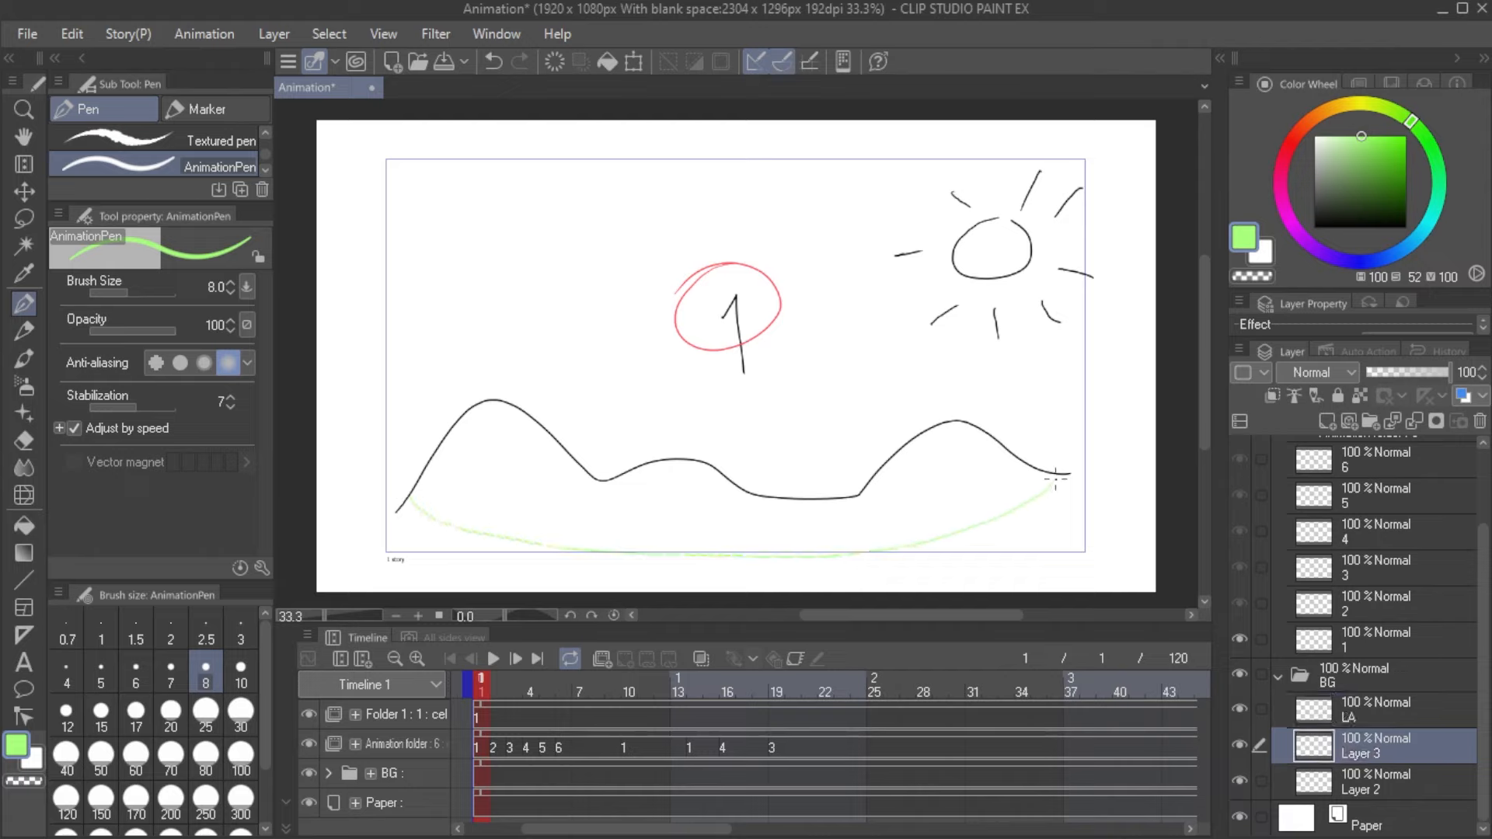
key(g)
key(g)
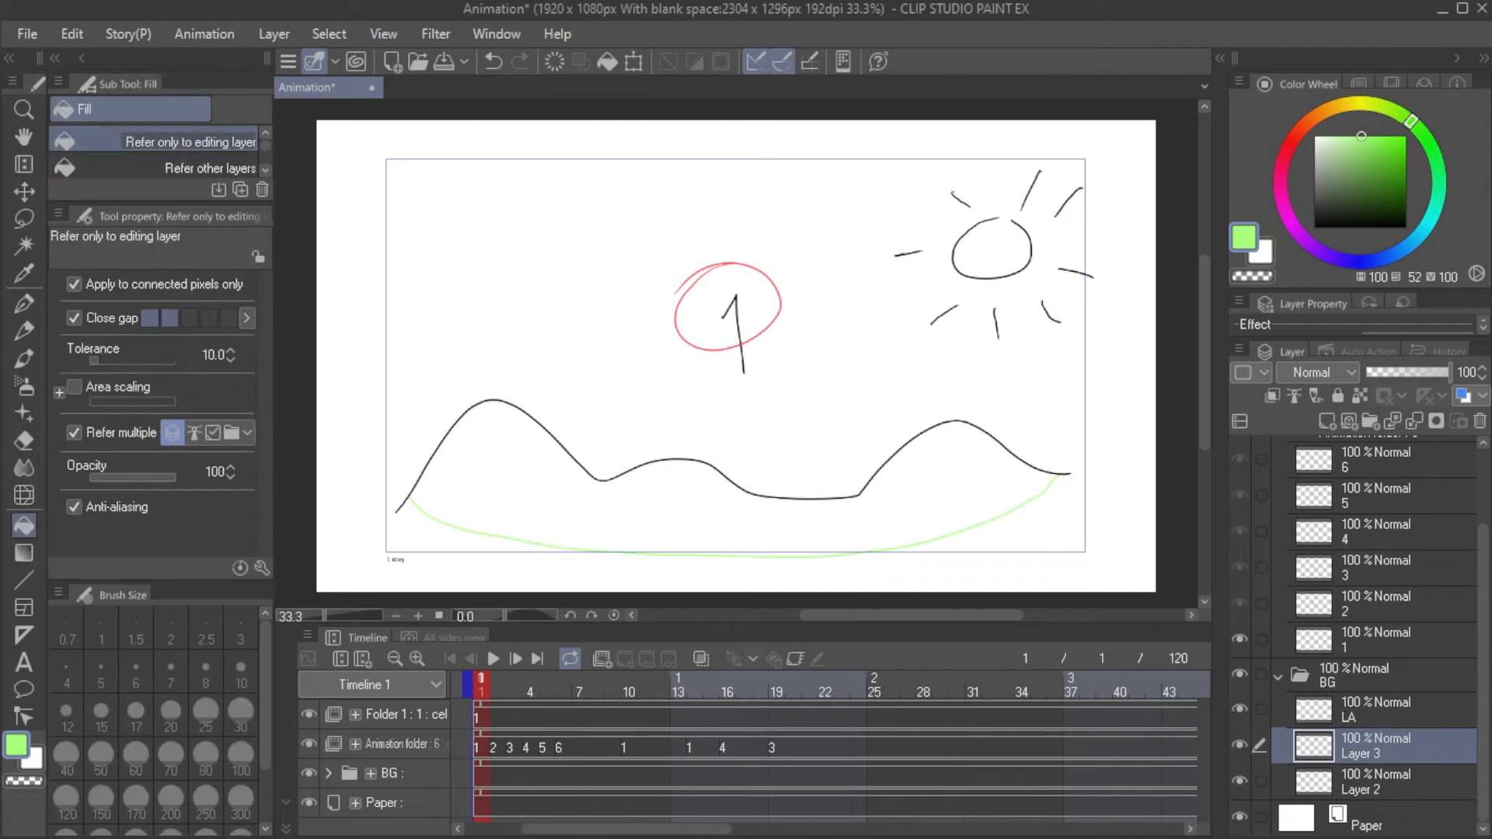
click(962, 464)
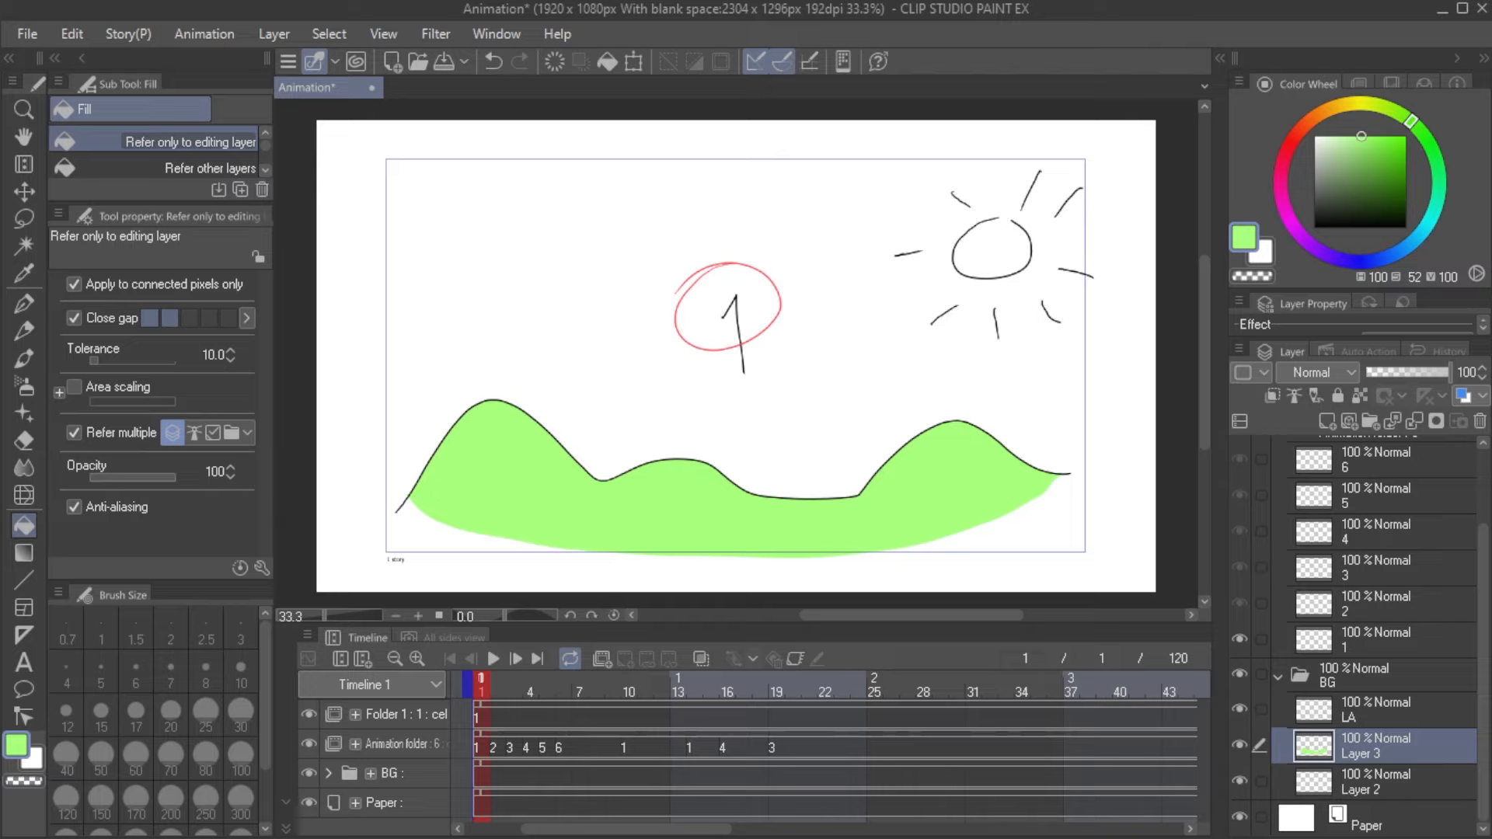
key(ctrl+z)
key(ctrl+y)
Step: Play the animation over the painted background, return to the first frame and collapse the BG folder
click(1375, 710)
click(1376, 746)
click(1375, 710)
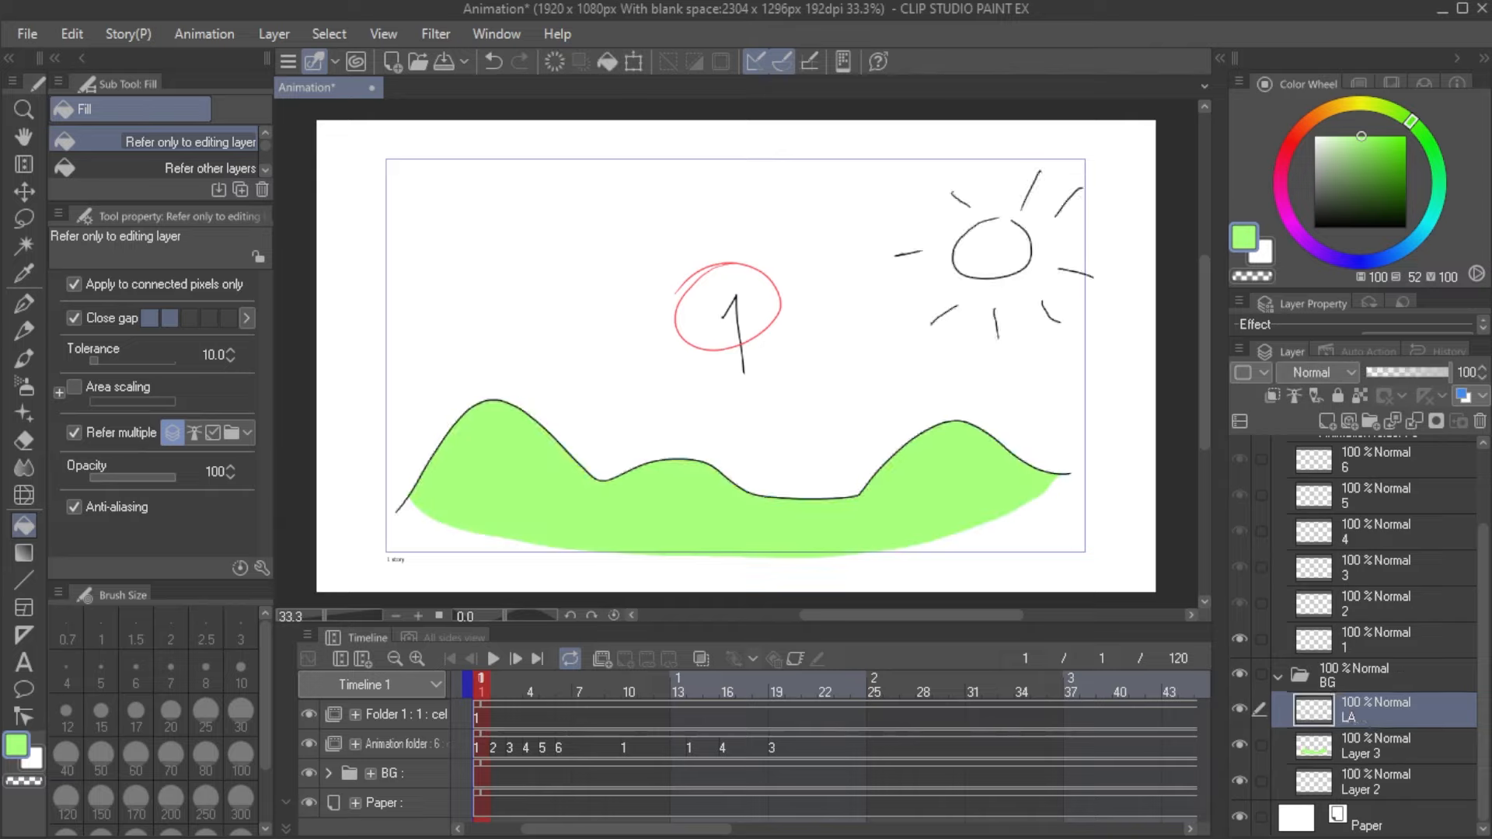
click(1376, 675)
key(Return)
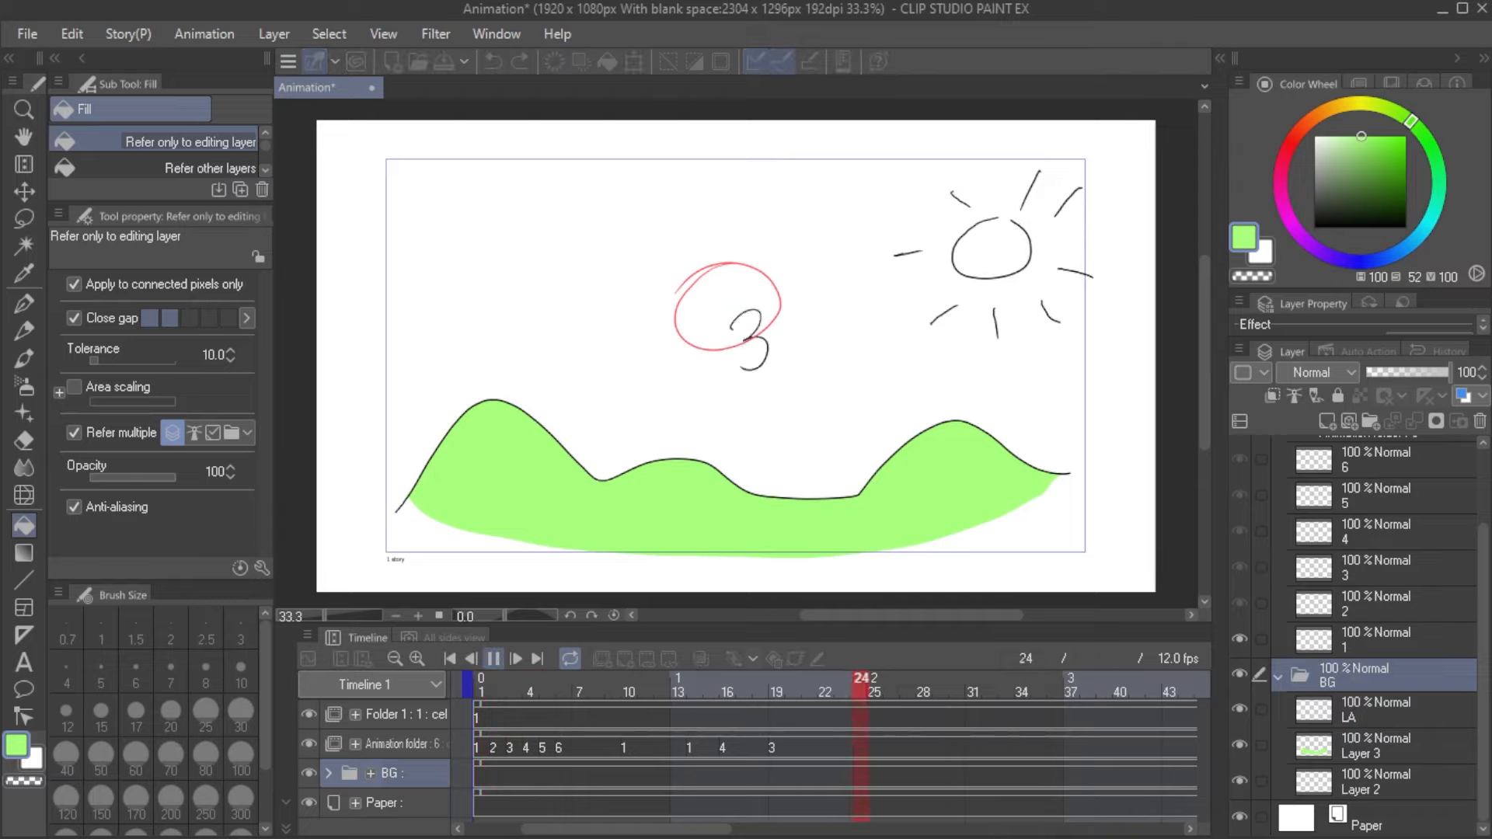
key(Return)
click(1279, 676)
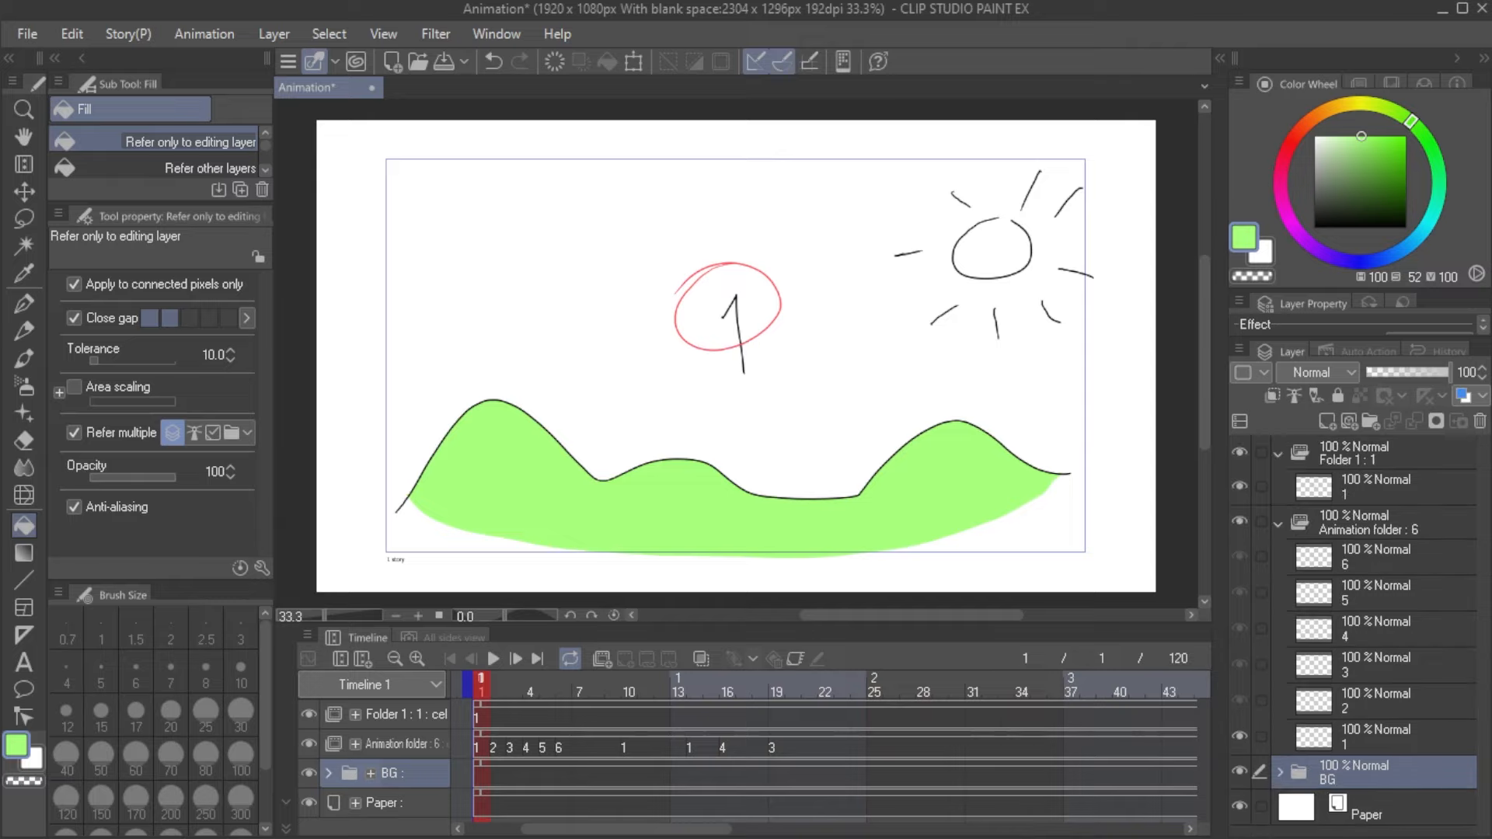
Step: Collapse both animation folders and group them inside a new layer folder above BG
click(1279, 523)
click(1279, 454)
click(1368, 487)
click(1261, 453)
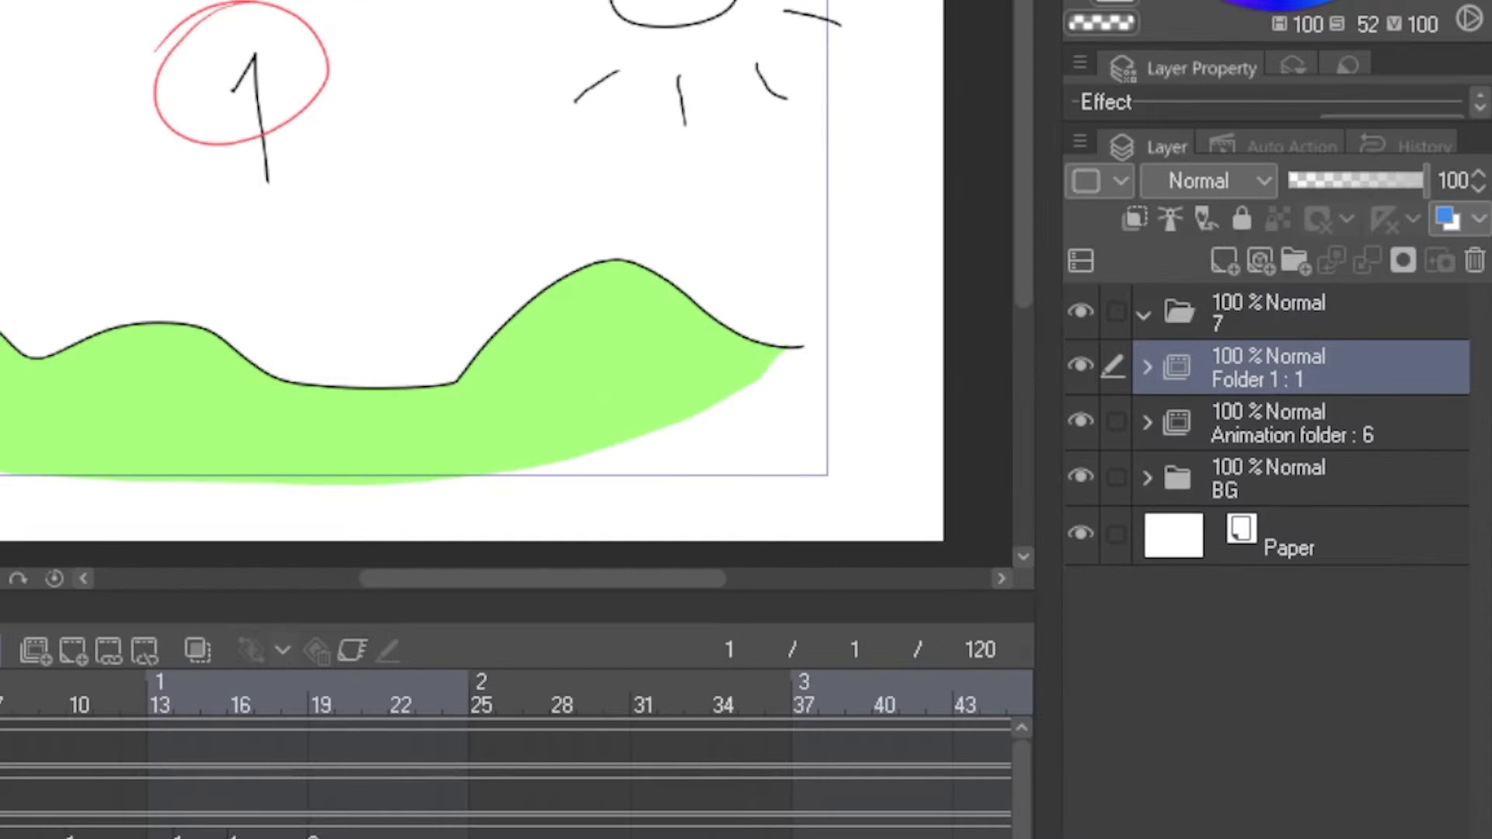
click(1261, 487)
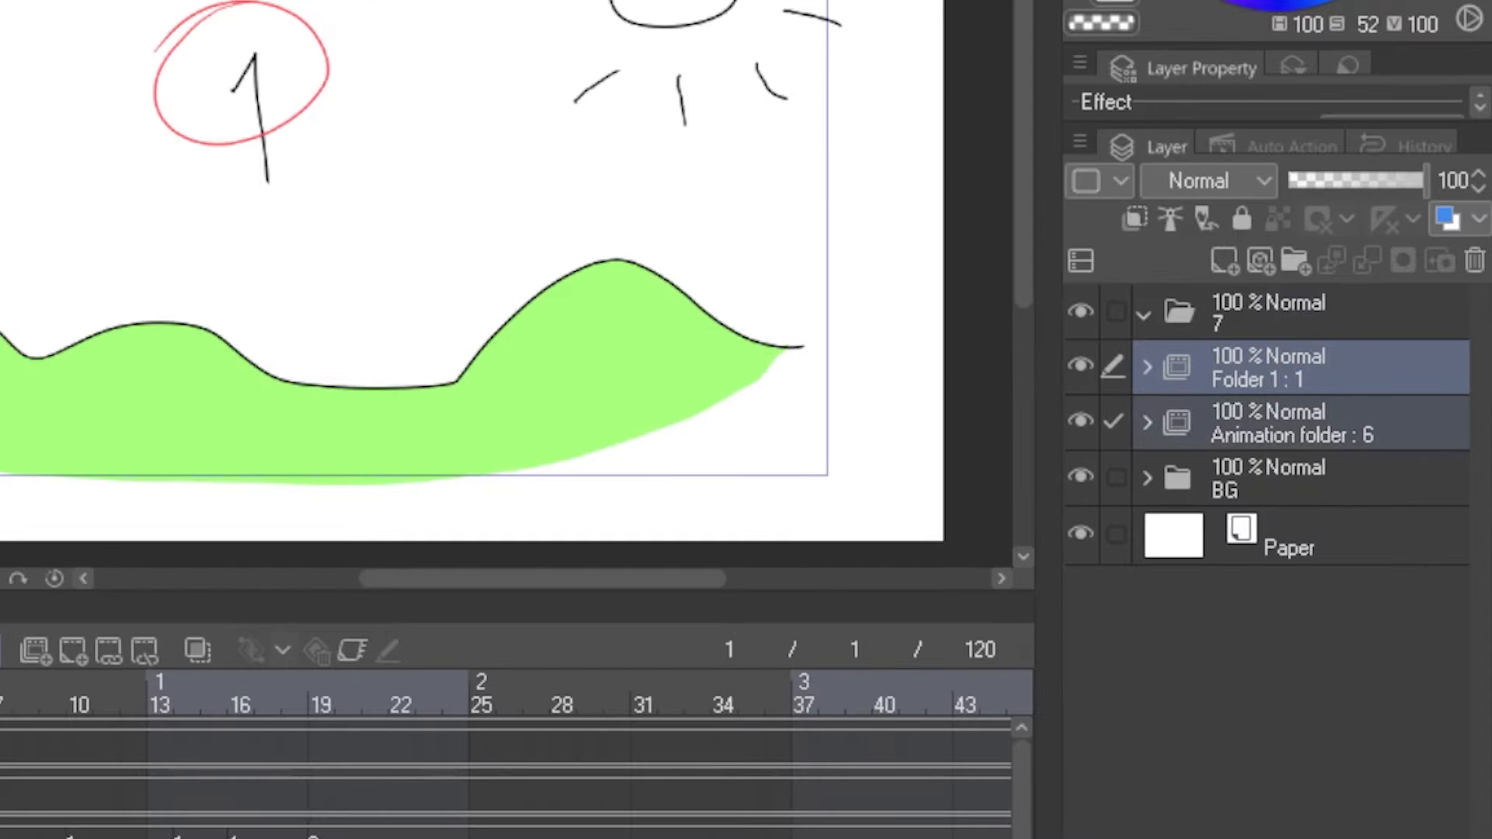
drag(1259, 360, 1258, 316)
click(1268, 312)
Step: Hide and show the folder that holds both animation folders to check its effect on the canvas
click(1080, 311)
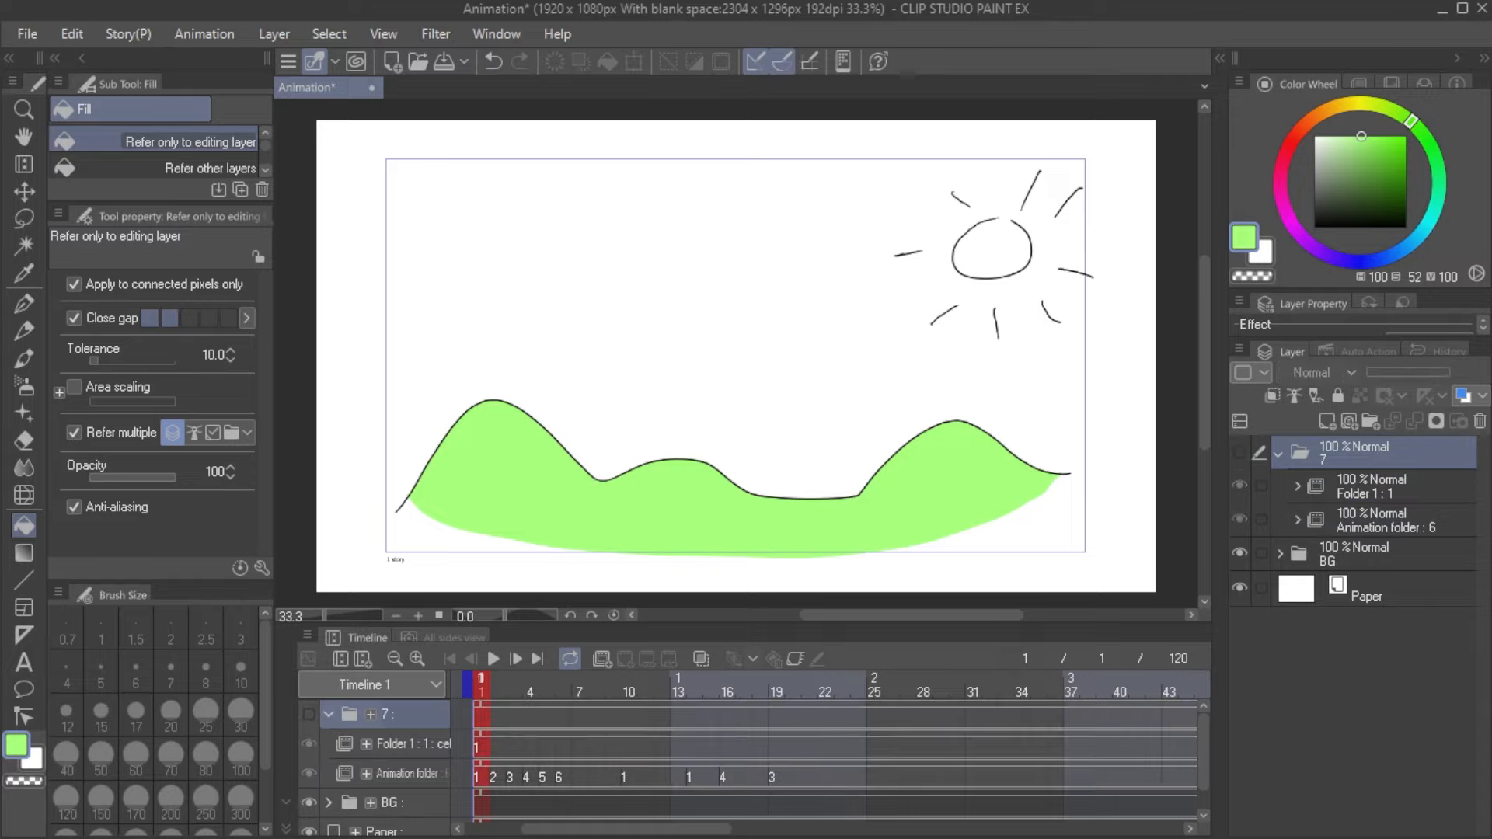
click(1240, 453)
click(1239, 453)
click(1240, 452)
click(1240, 452)
click(1239, 453)
key(ctrl+z)
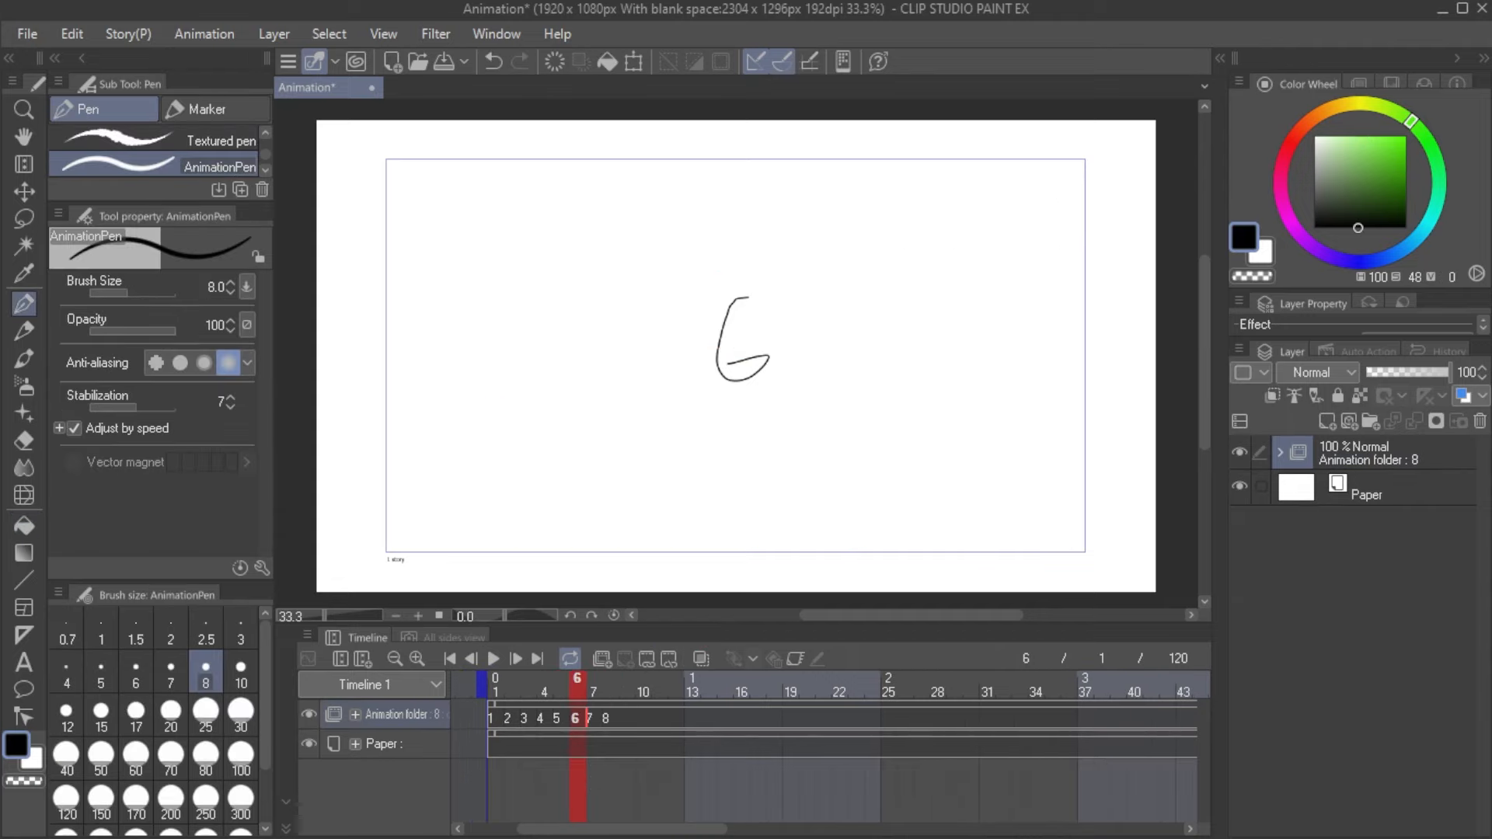
Step: Enable onion skin and draw a 7 on the empty cel between cels 6 and 8
key(Right)
key(Right)
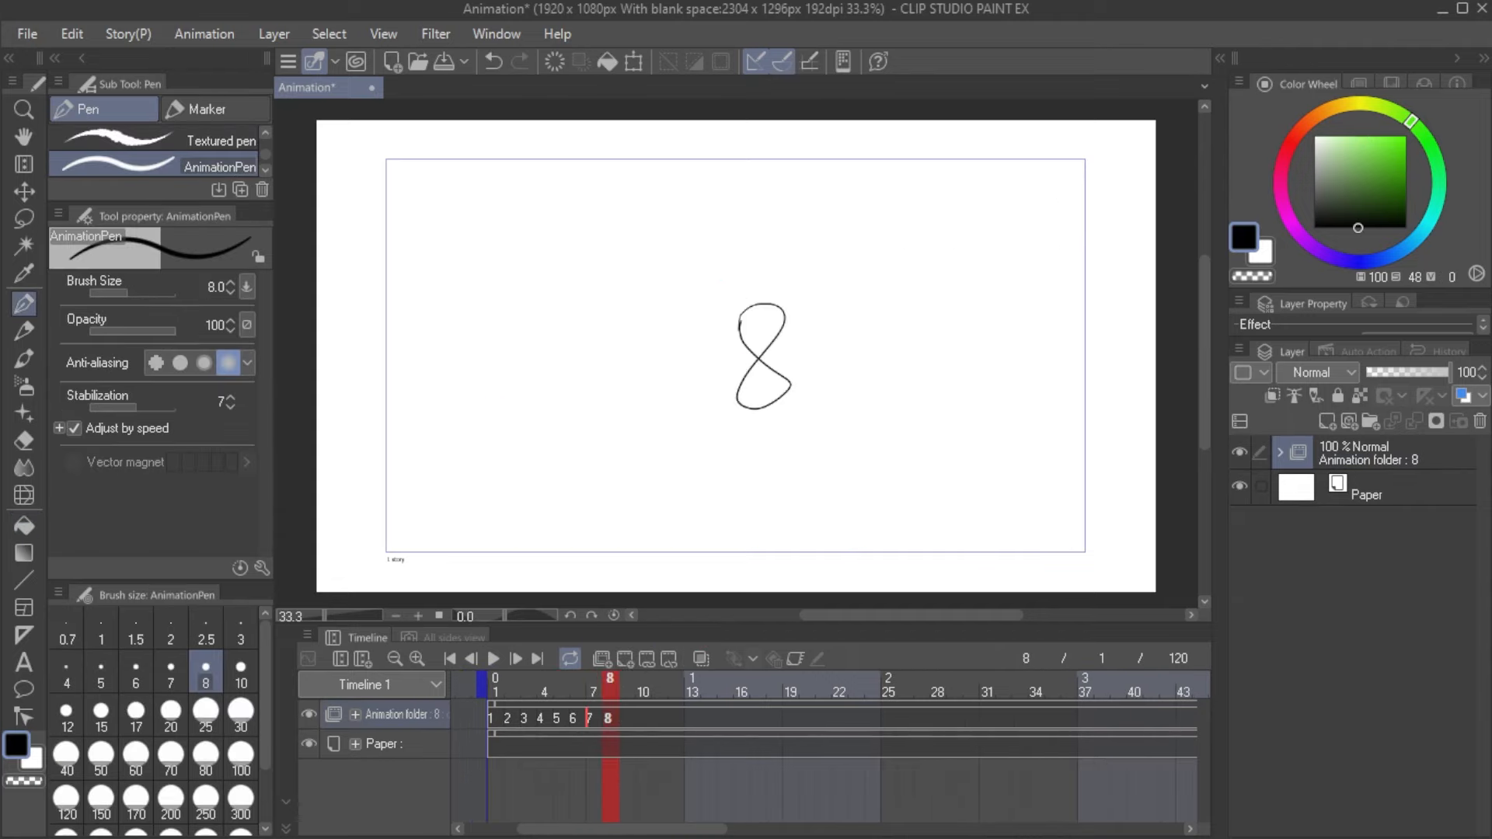
key(Left)
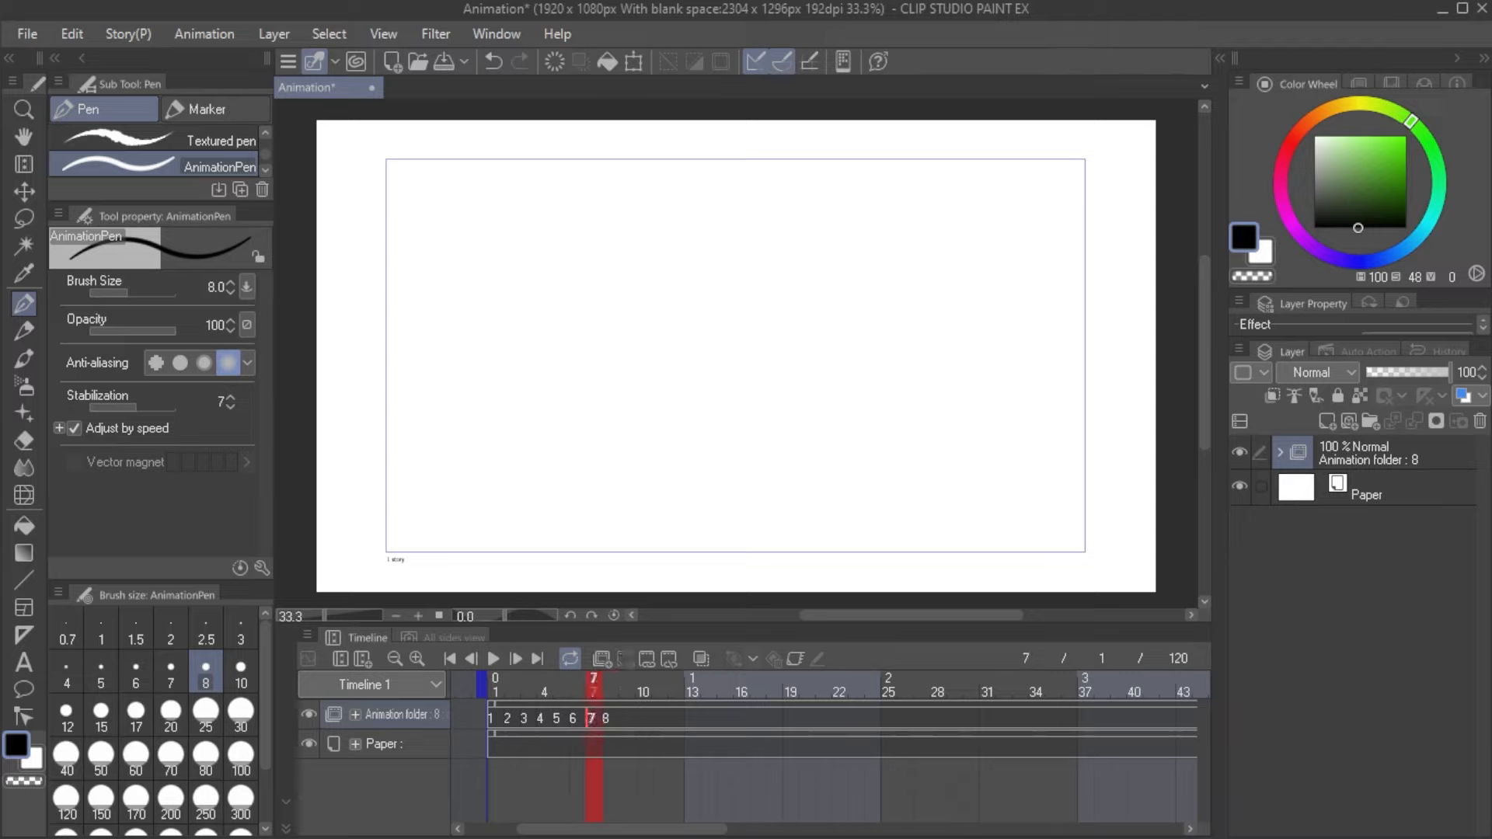
click(701, 659)
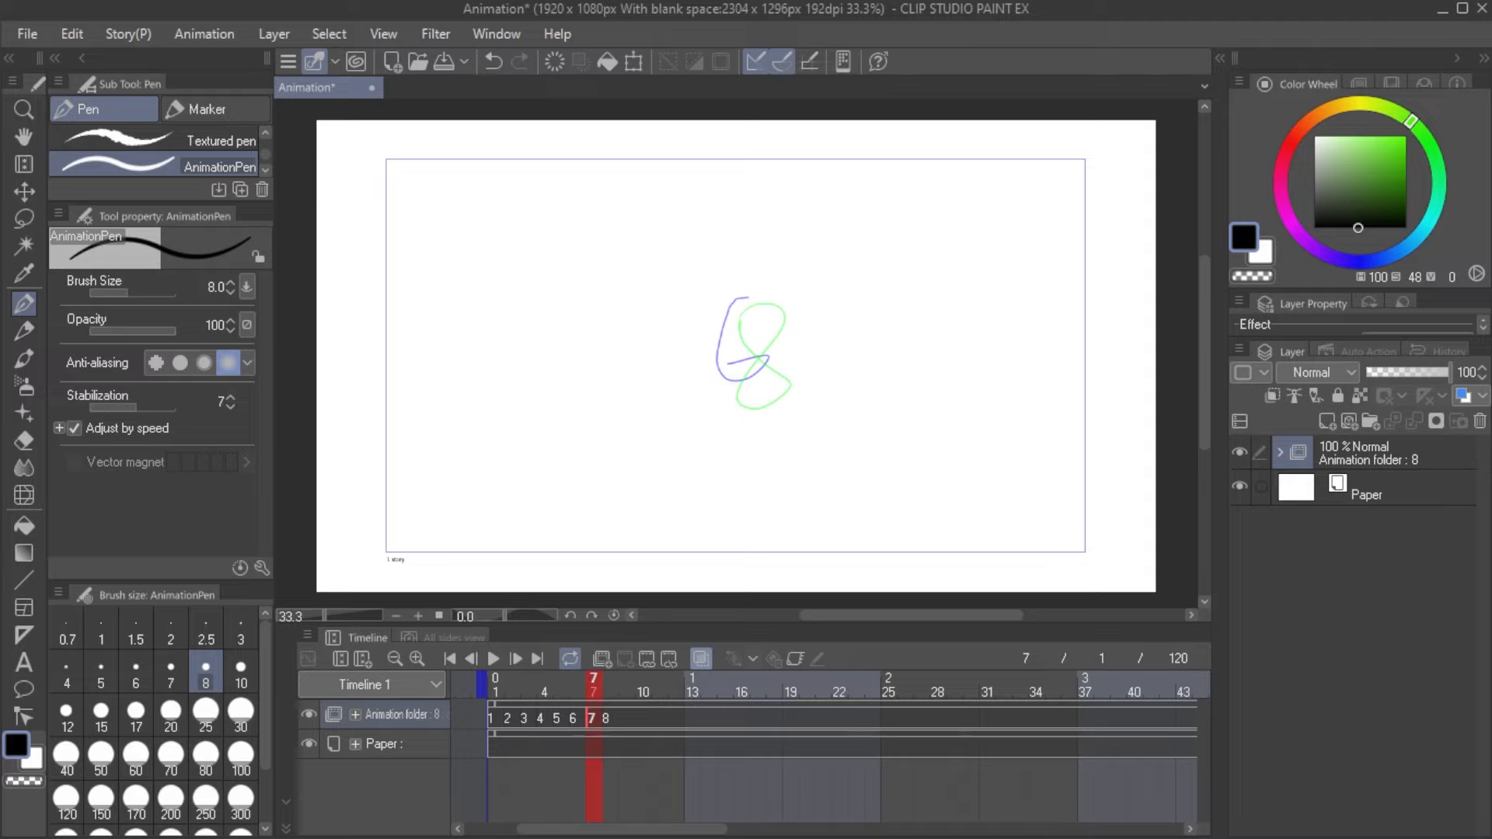
mouse_move(734, 311)
mouse_down()
mouse_move(761, 364)
mouse_move(744, 400)
mouse_move(788, 342)
mouse_up()
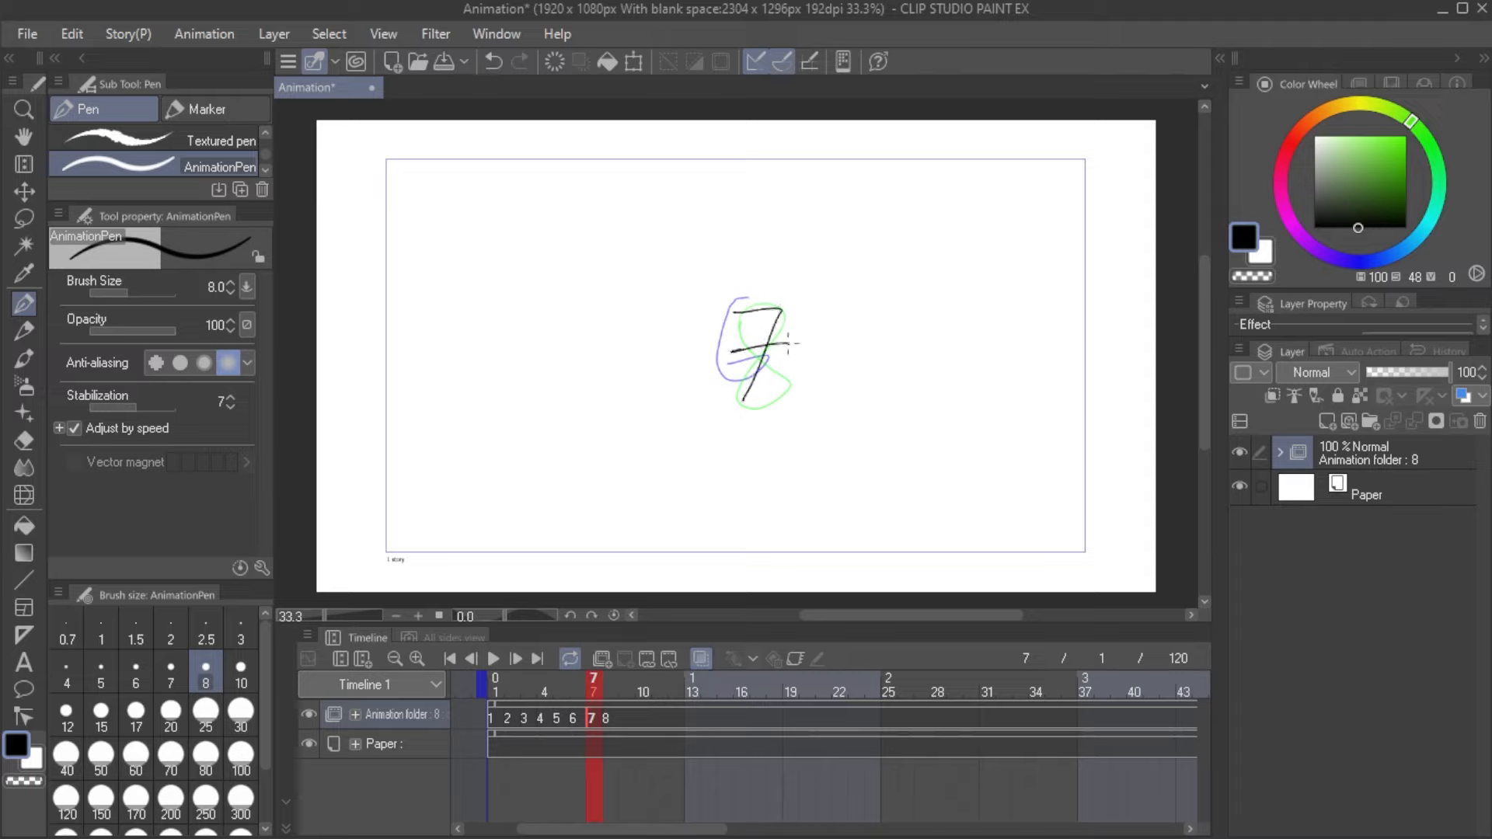
click(543, 691)
drag(542, 690, 593, 690)
Step: Try a higher number of previous-frame cels in the onion skin settings, and undo the change
click(203, 33)
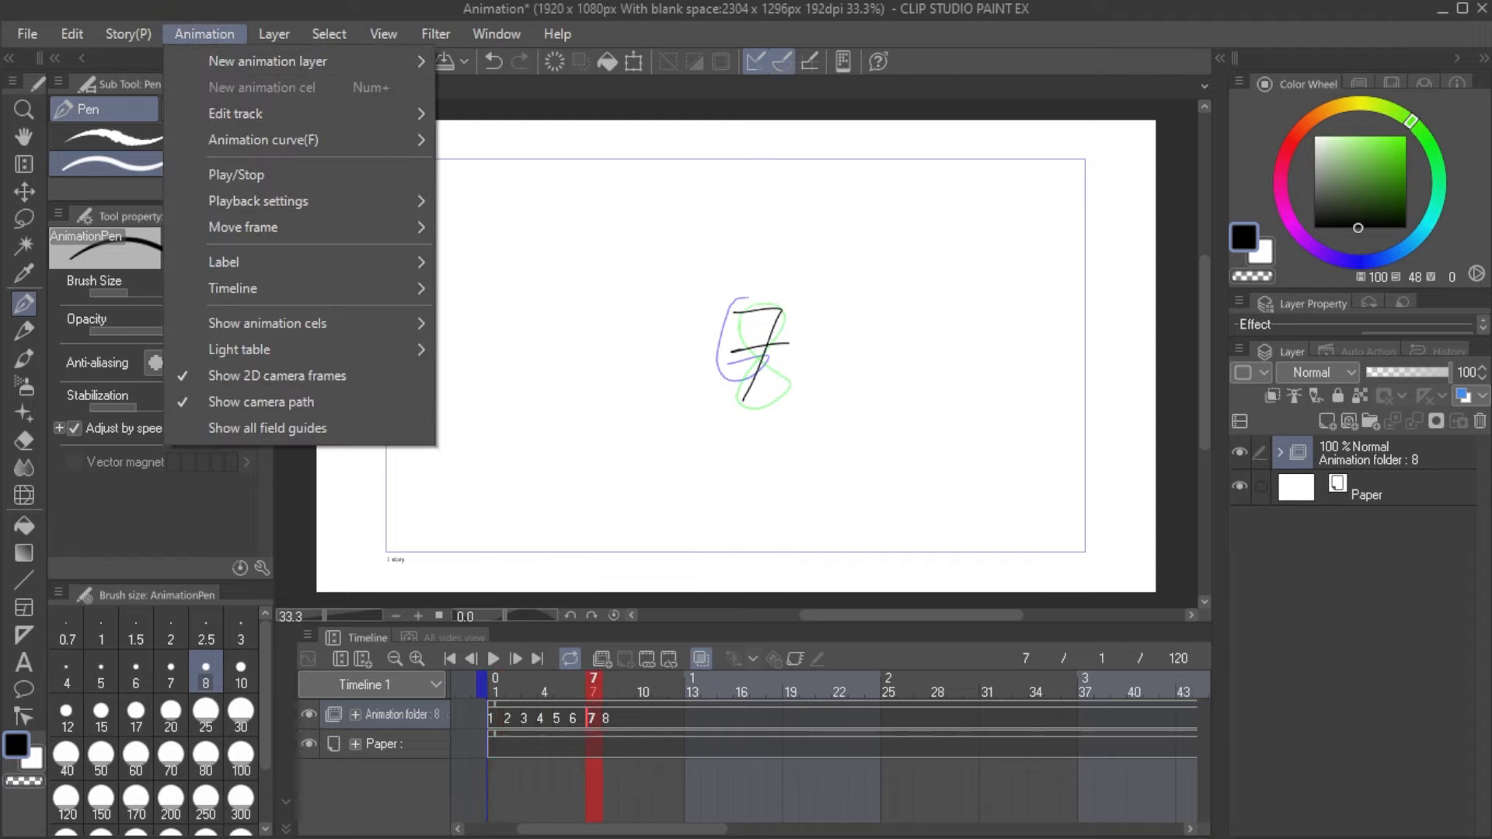
mouse_move(299, 323)
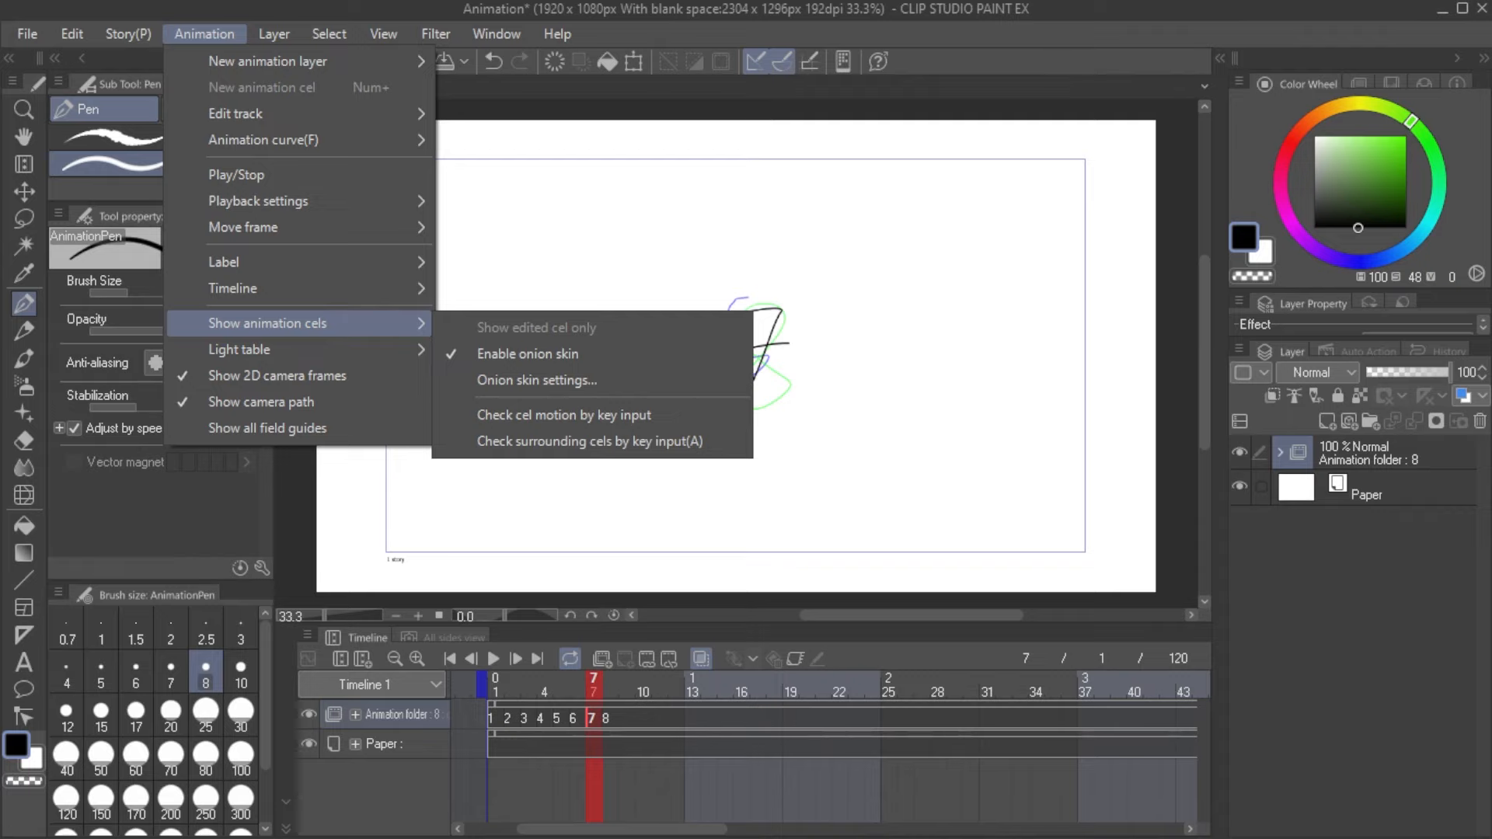
click(536, 380)
drag(633, 204, 609, 186)
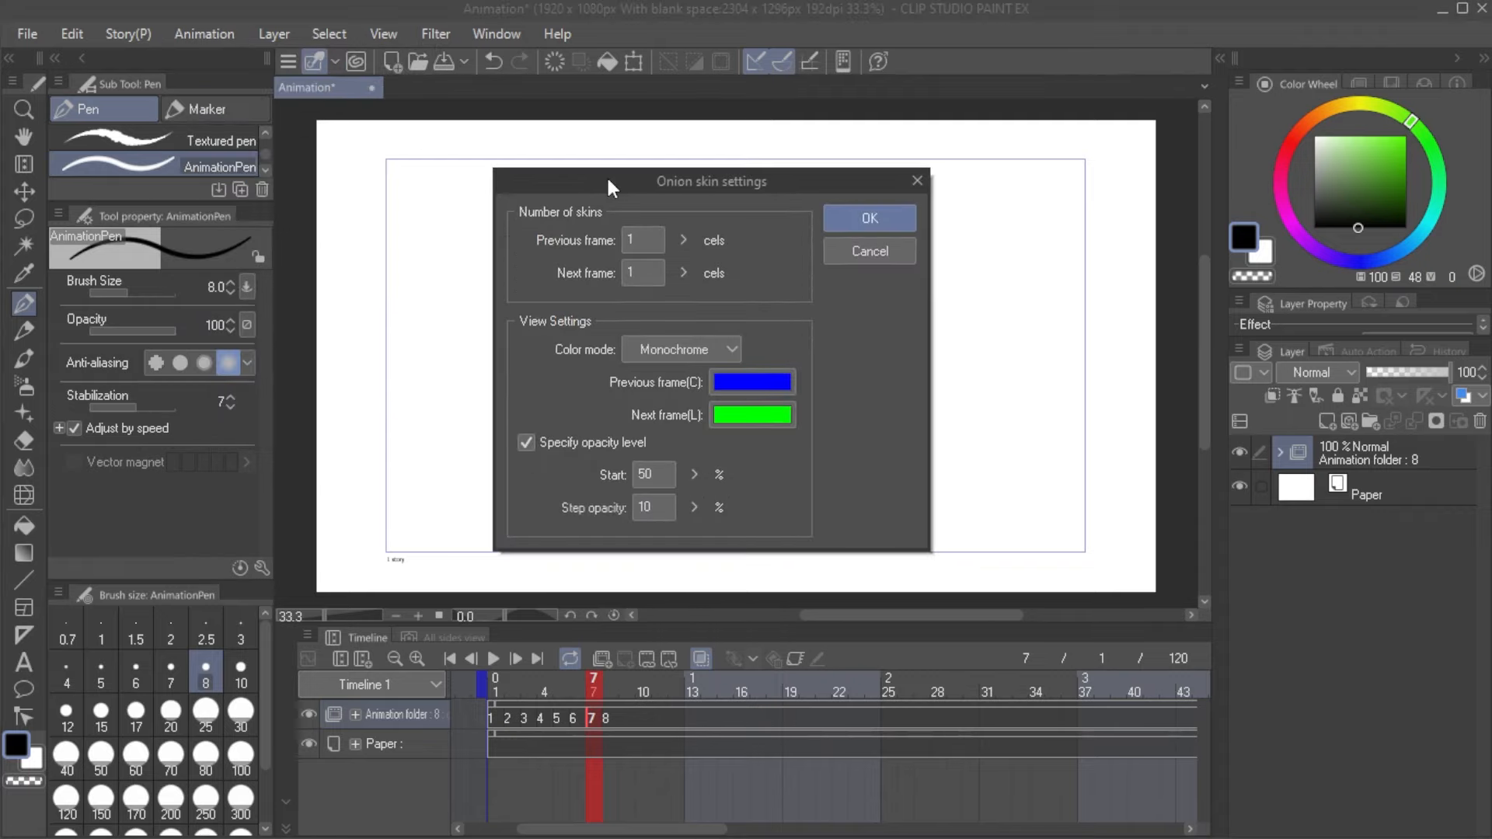
click(642, 241)
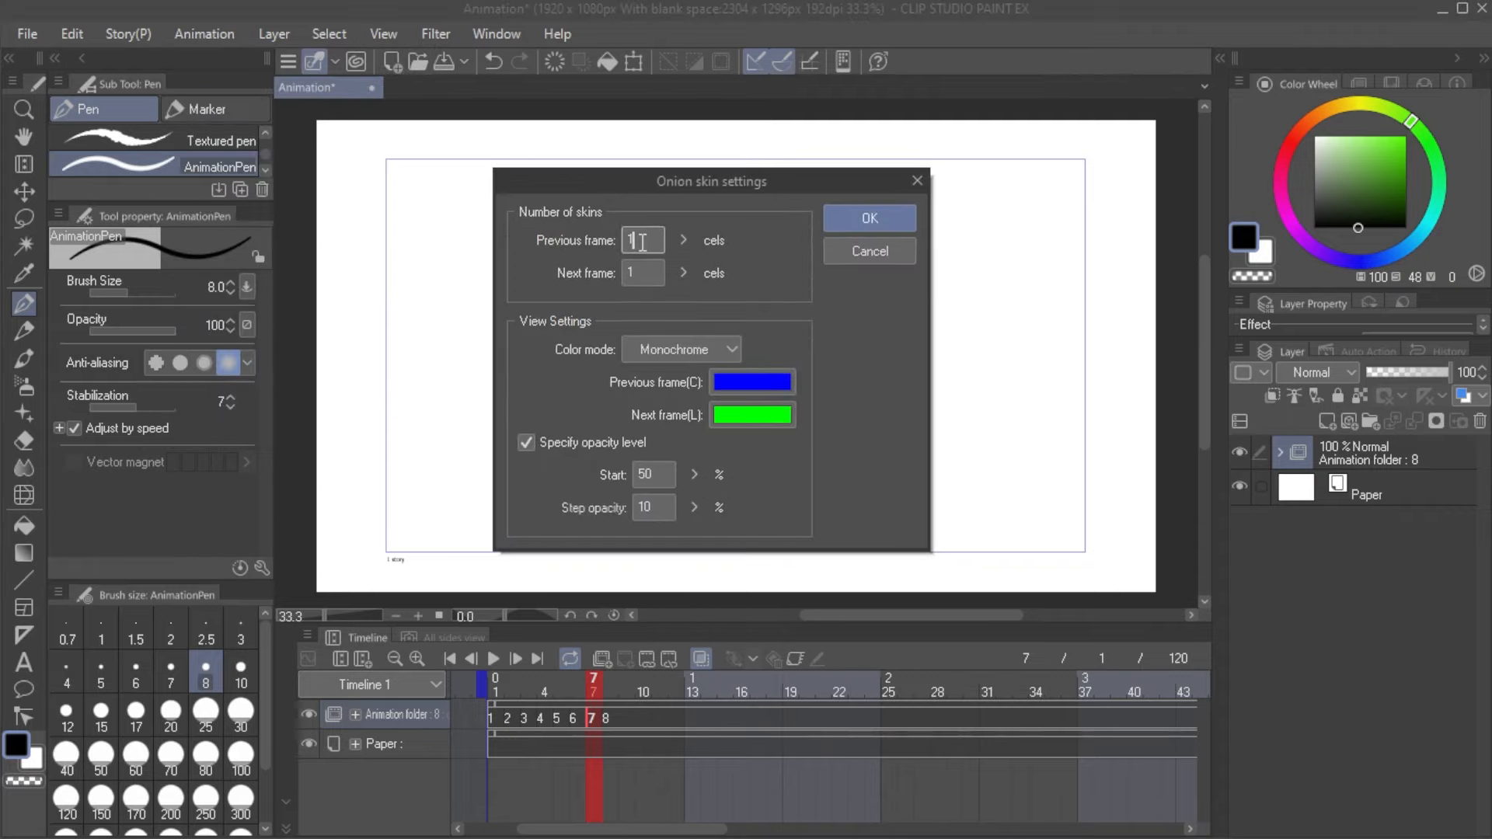
click(682, 240)
drag(670, 181, 1047, 206)
click(1012, 267)
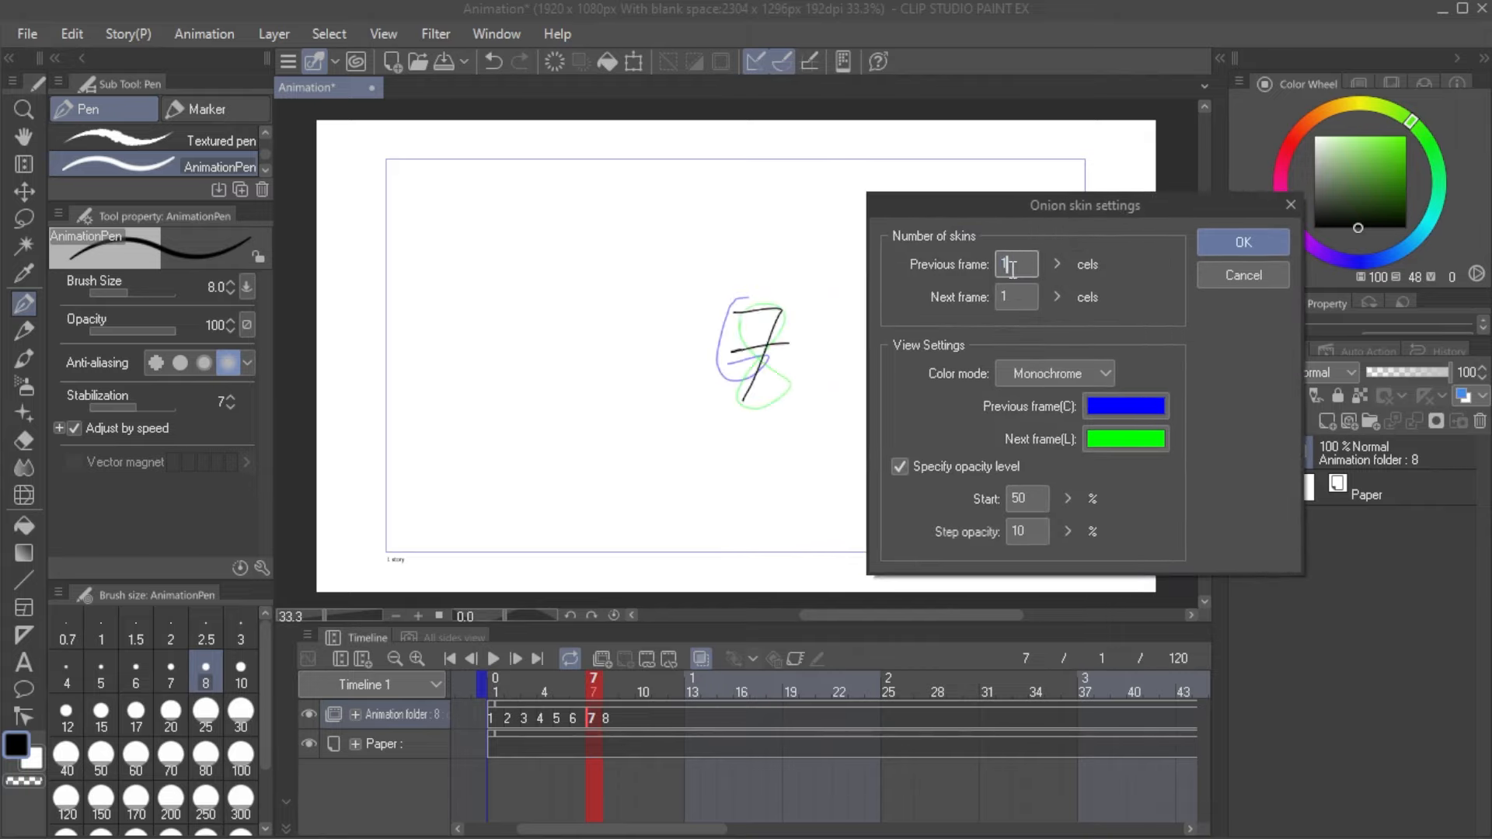
text(5)
click(1008, 297)
click(1223, 245)
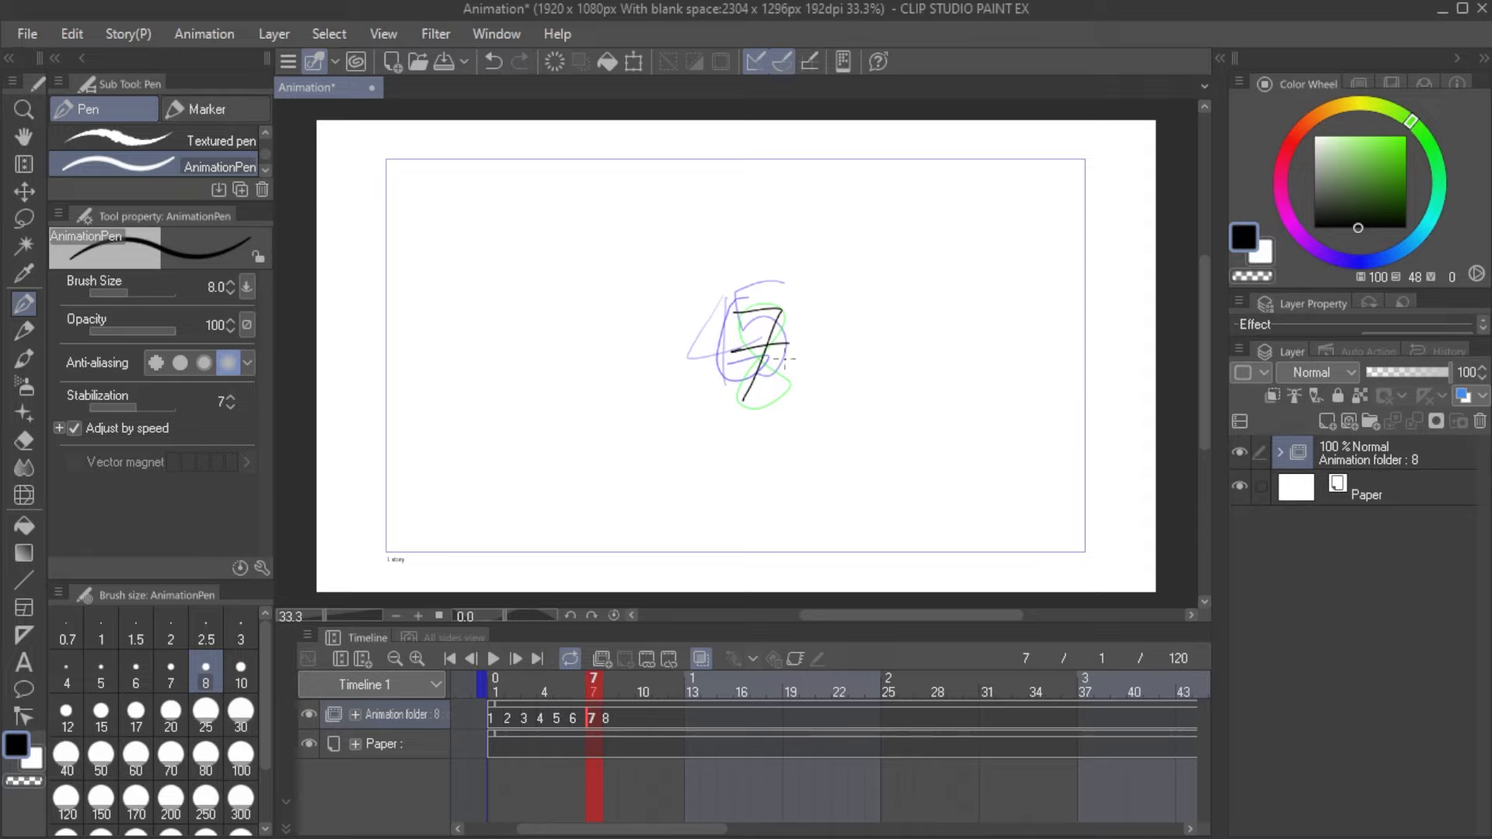
key(ctrl+z)
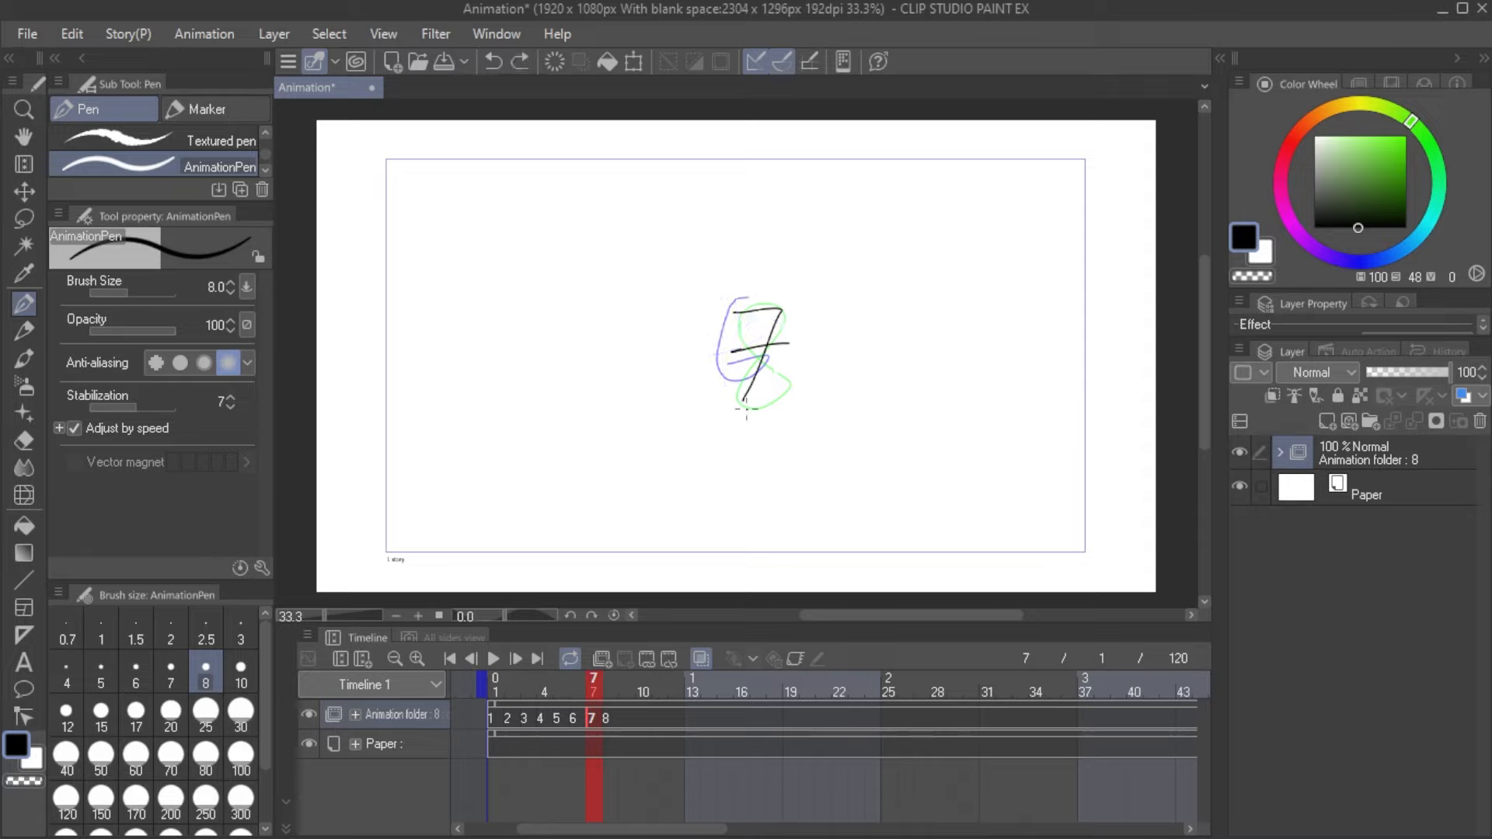
Step: Return to frame 1 and enable keyframes on the animation folder's layer
click(495, 683)
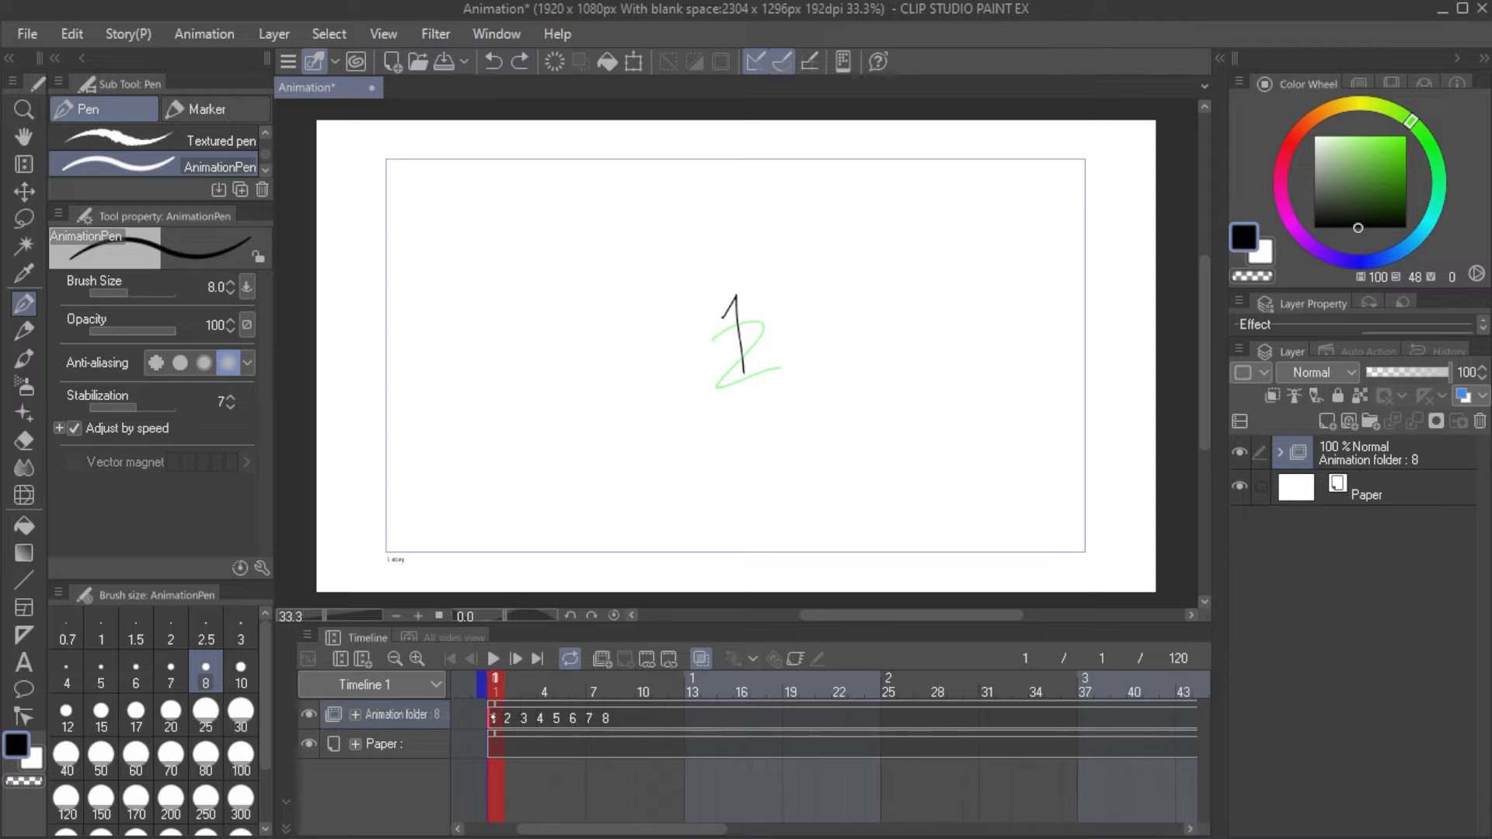
click(795, 659)
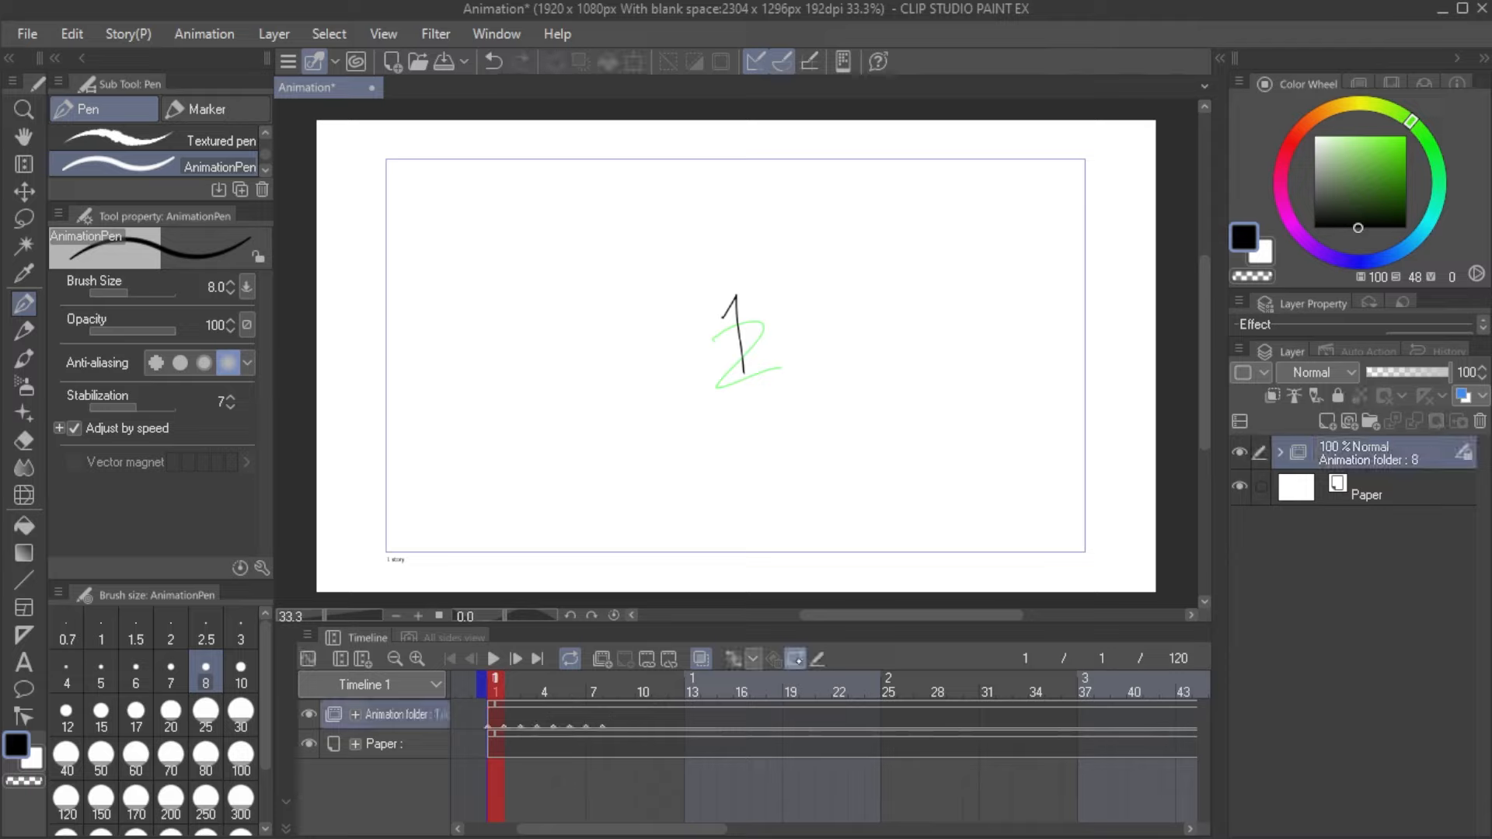
click(793, 659)
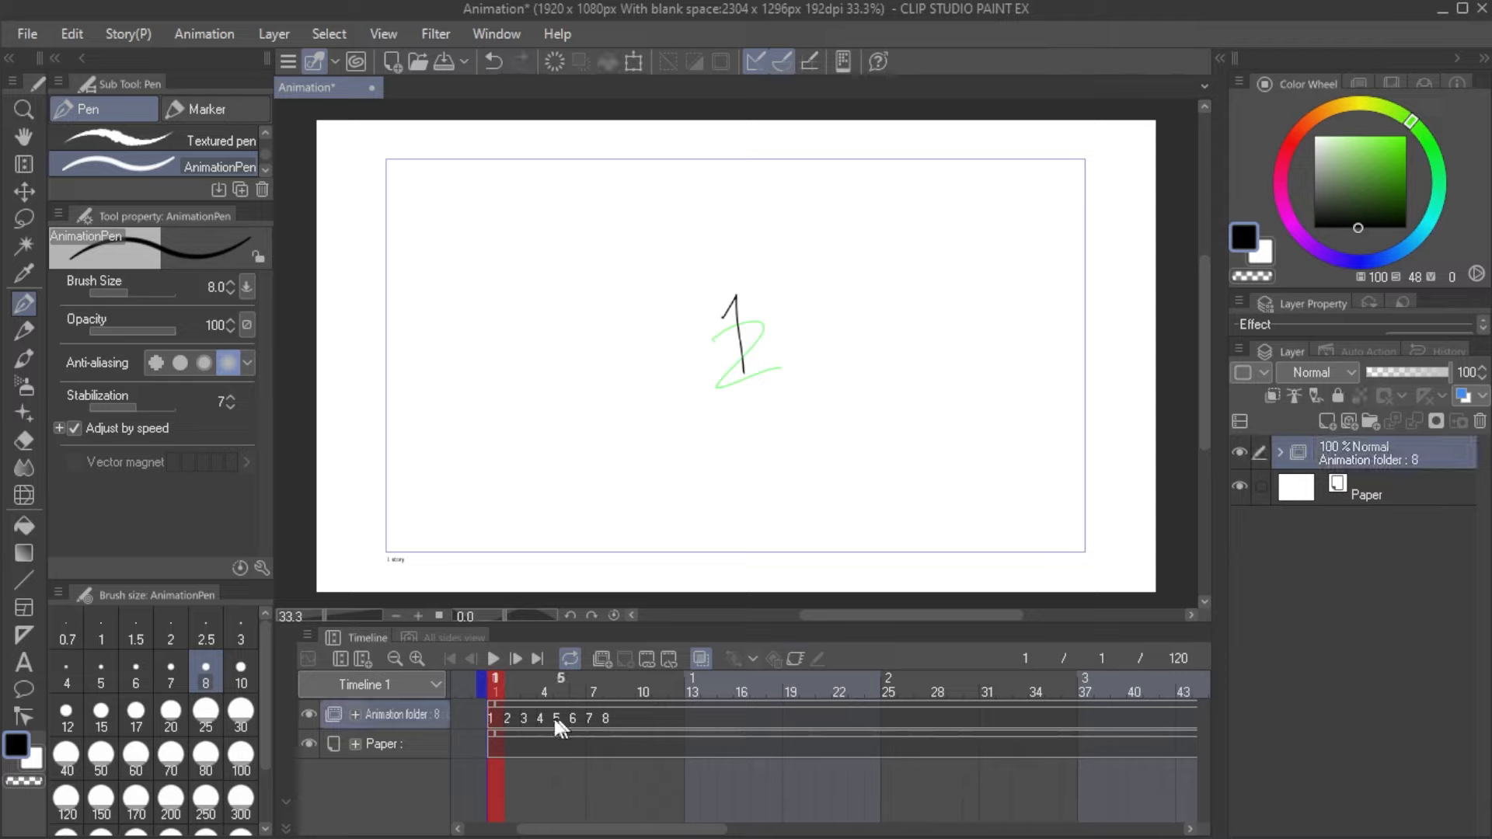
click(790, 660)
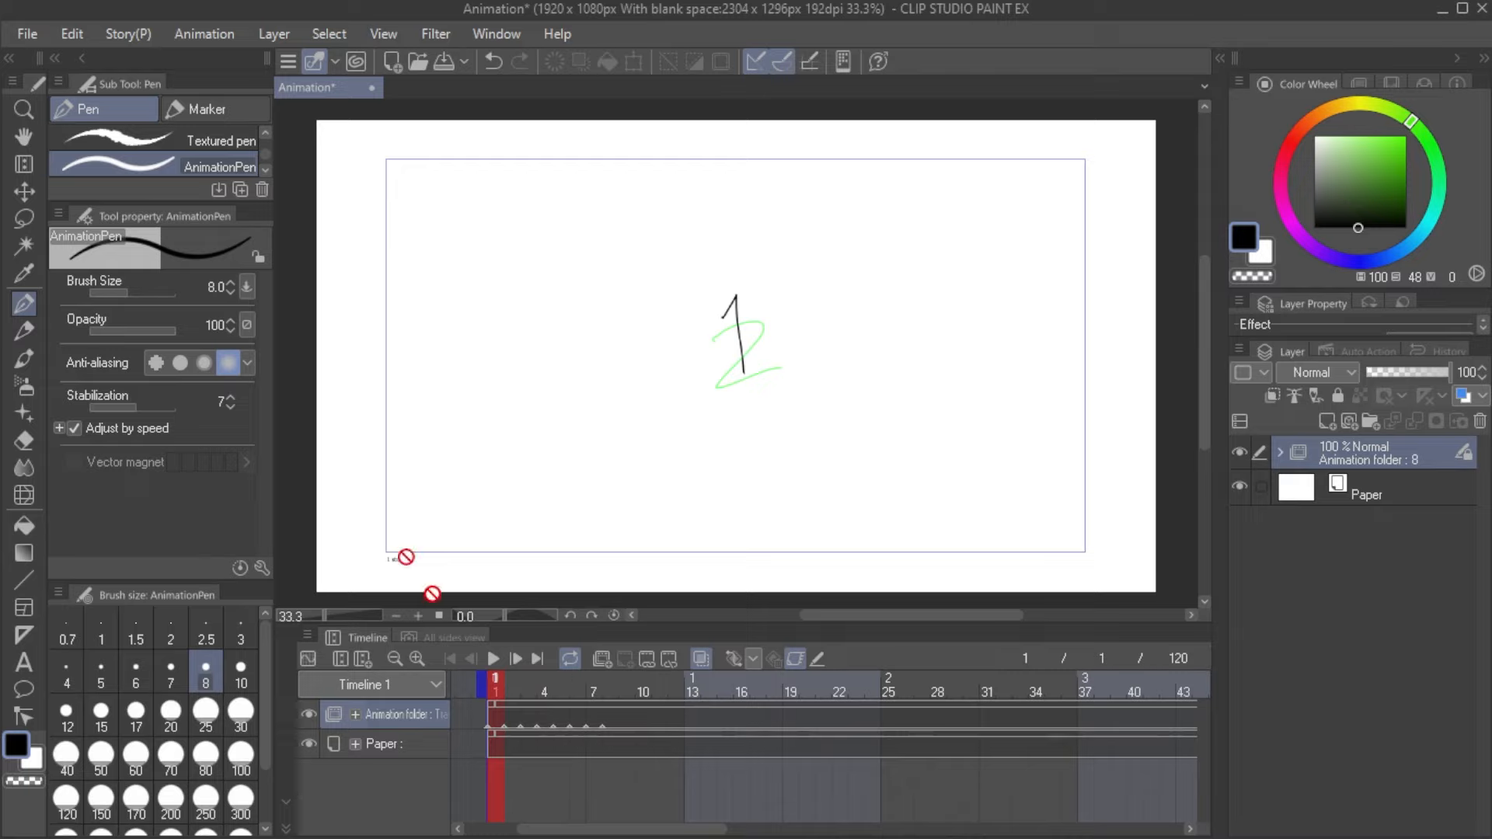
Step: Keyframe the animation folder with Move layer, placing it near the canvas's left edge at frame 1 and right edge at frame 8
click(24, 194)
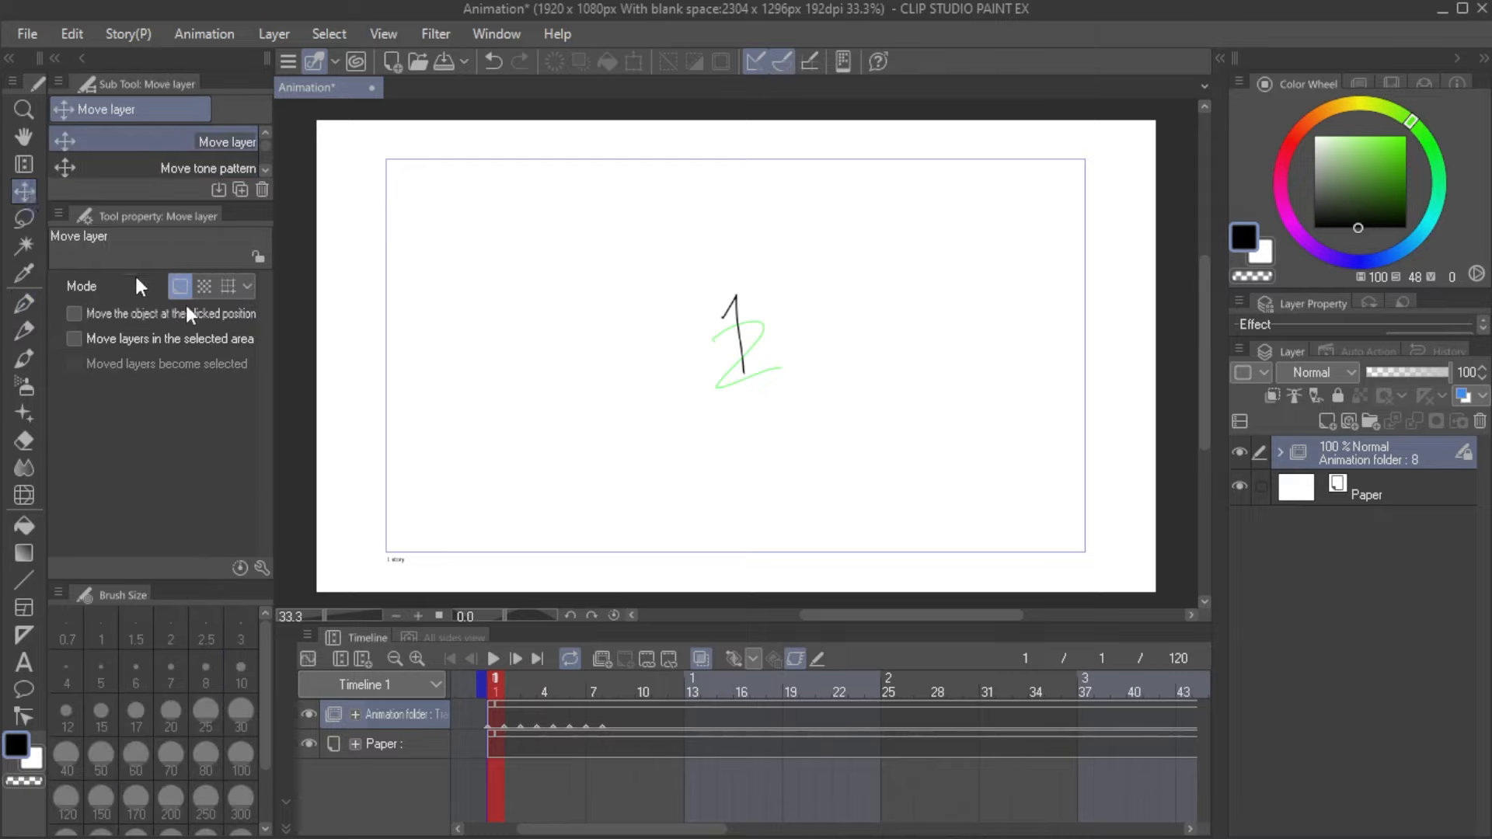
drag(773, 372, 495, 398)
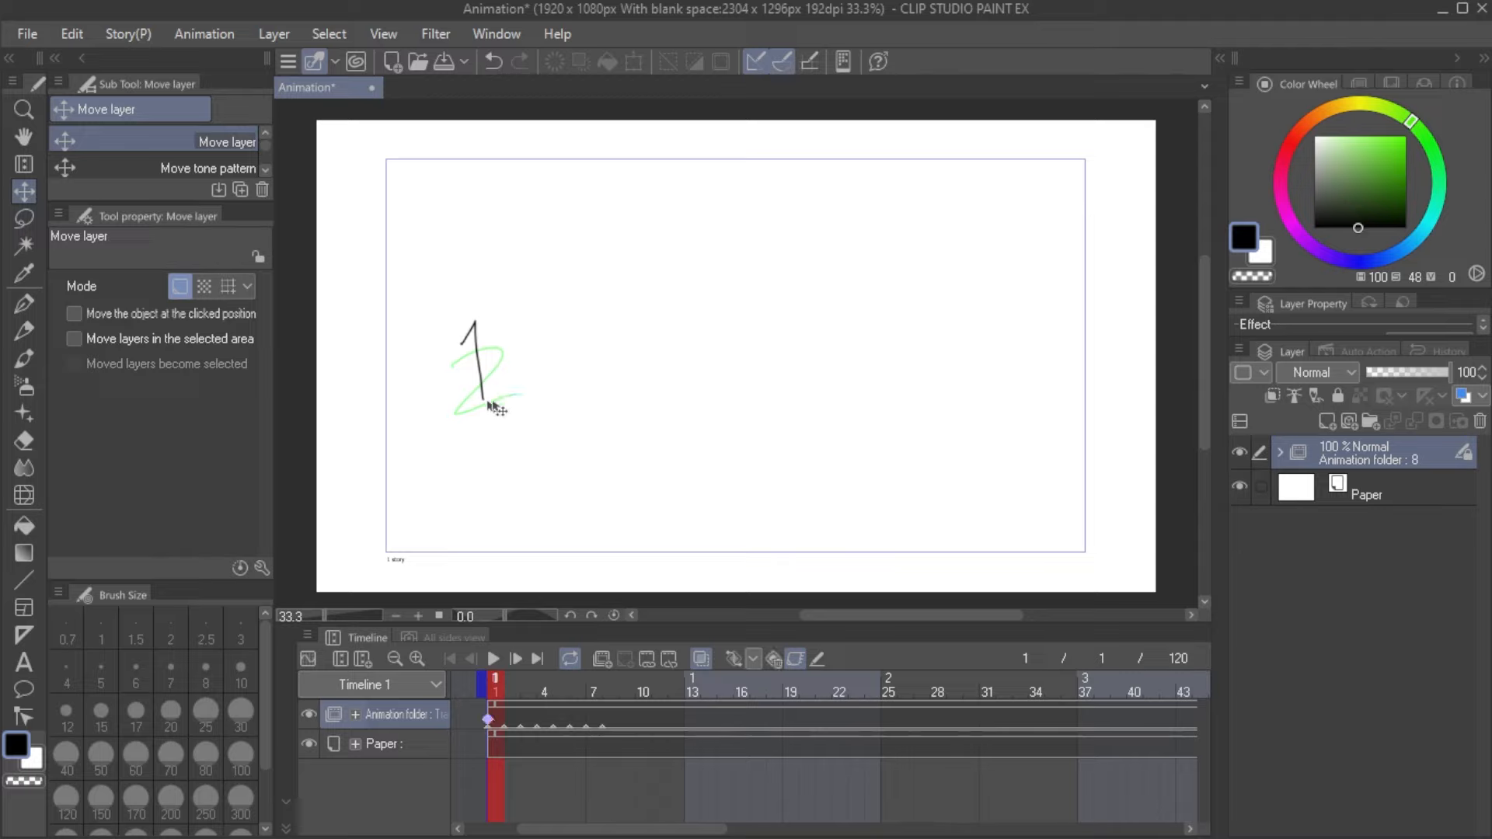
click(605, 716)
mouse_move(517, 432)
mouse_down()
mouse_move(1002, 440)
mouse_move(1038, 396)
mouse_up()
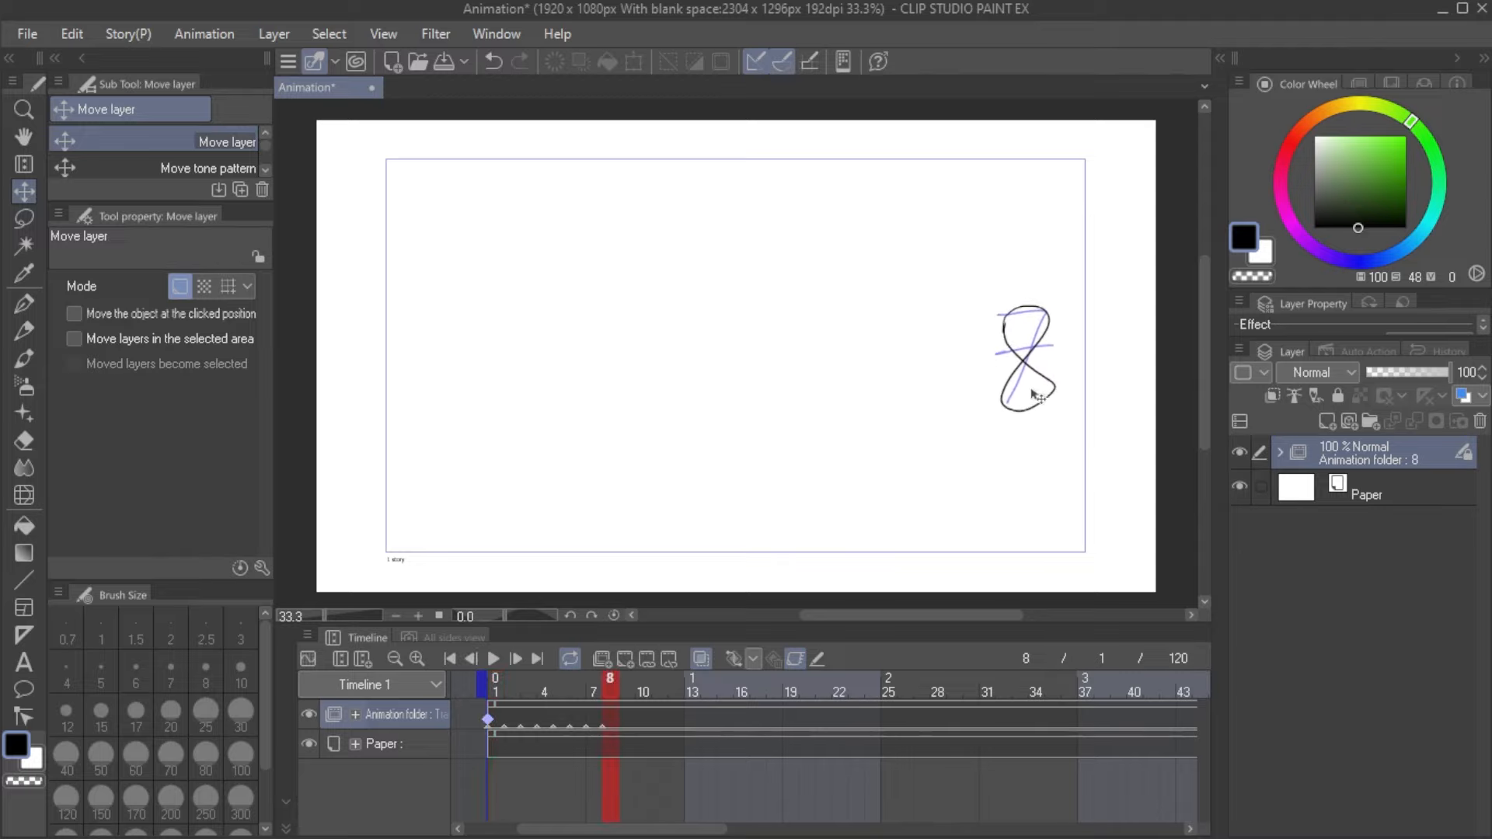
Step: Play the keyframed movement from frame 1 and return to the first frame
click(492, 720)
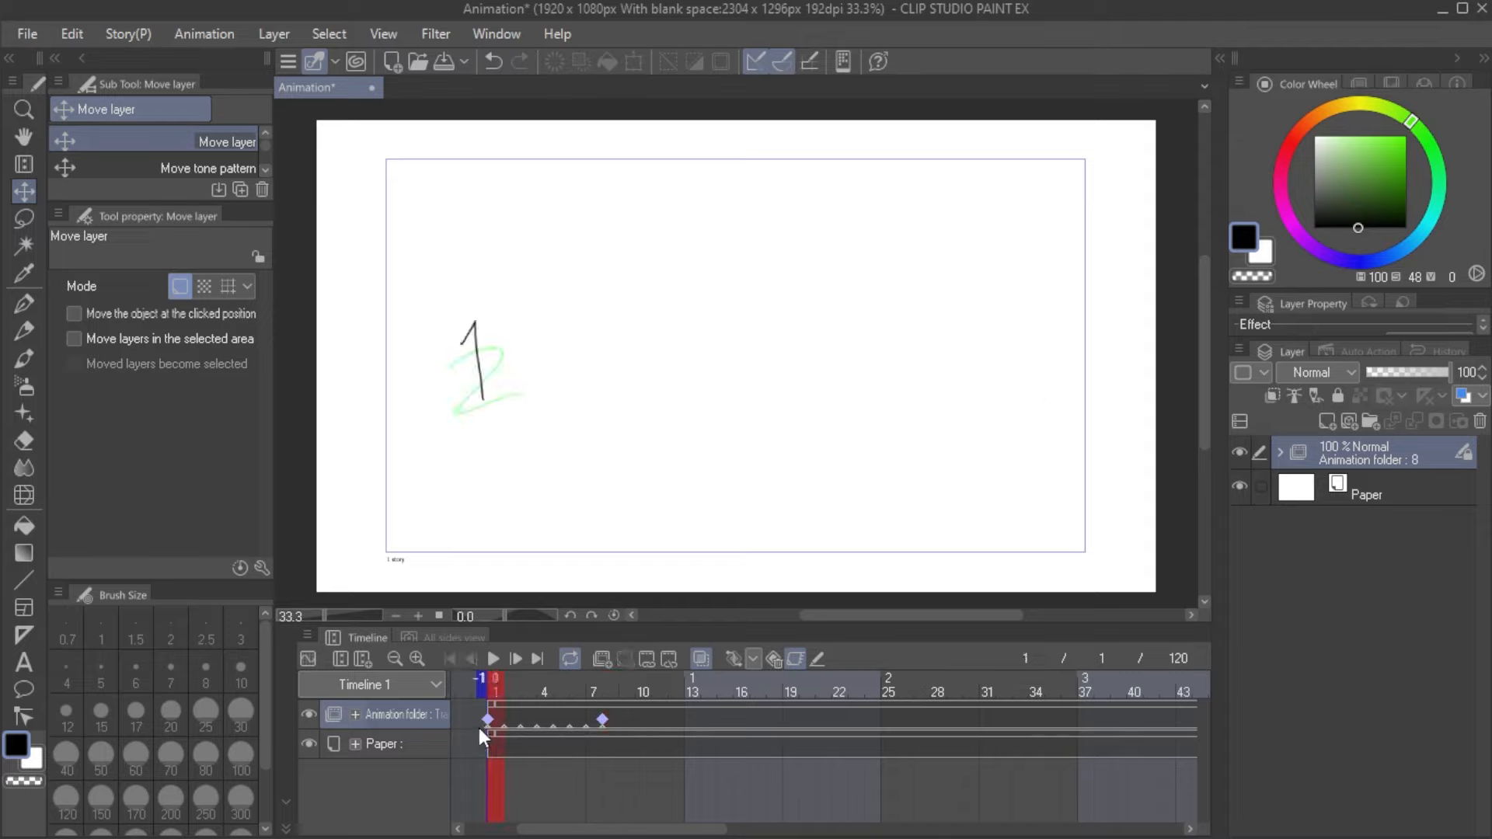
click(493, 659)
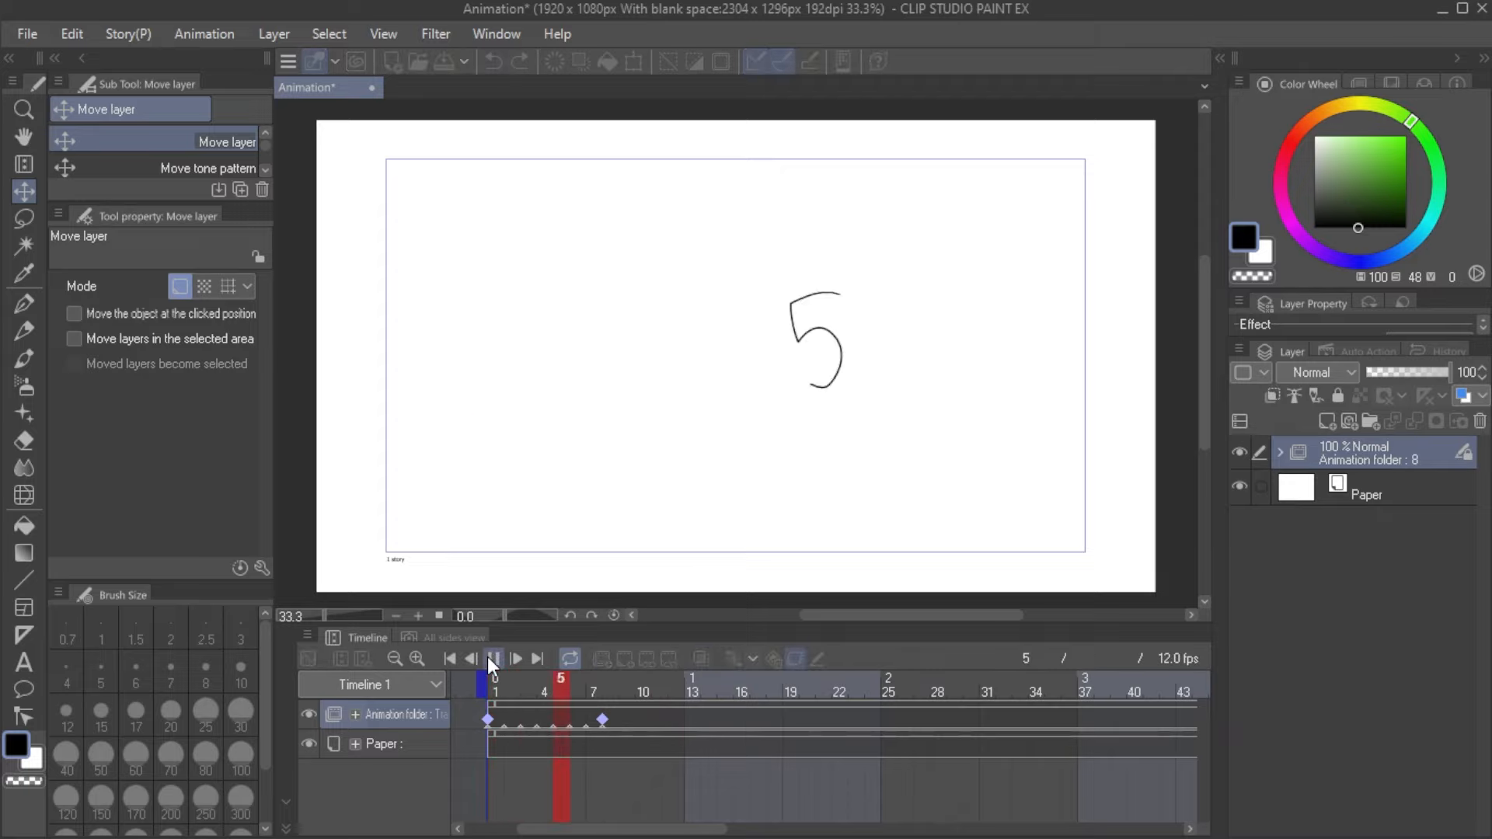
click(496, 684)
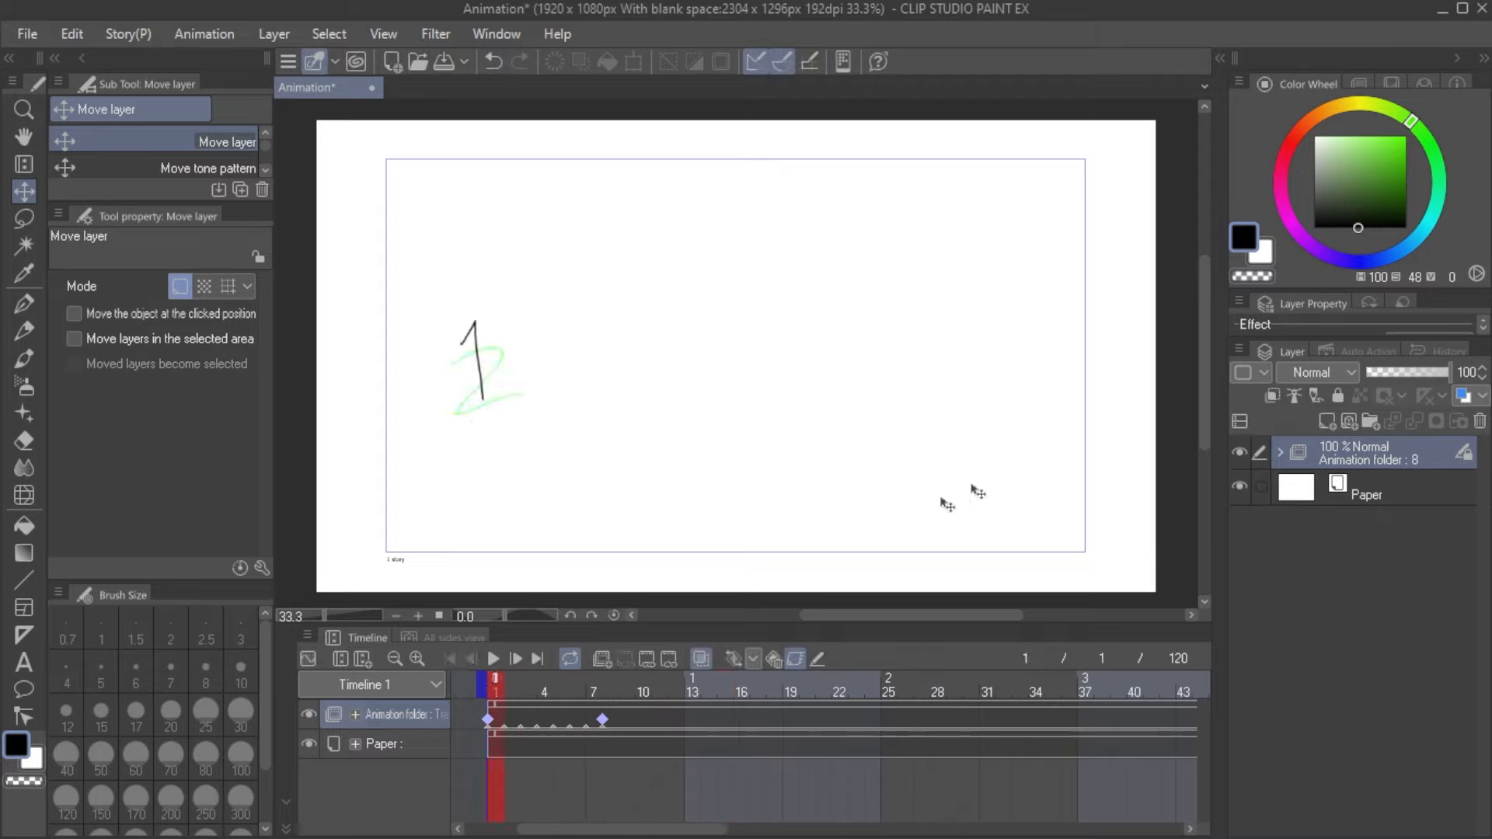
Step: Keyframe the animation folder at frame 4 by moving it up and slightly right with Move layer
click(552, 687)
click(544, 687)
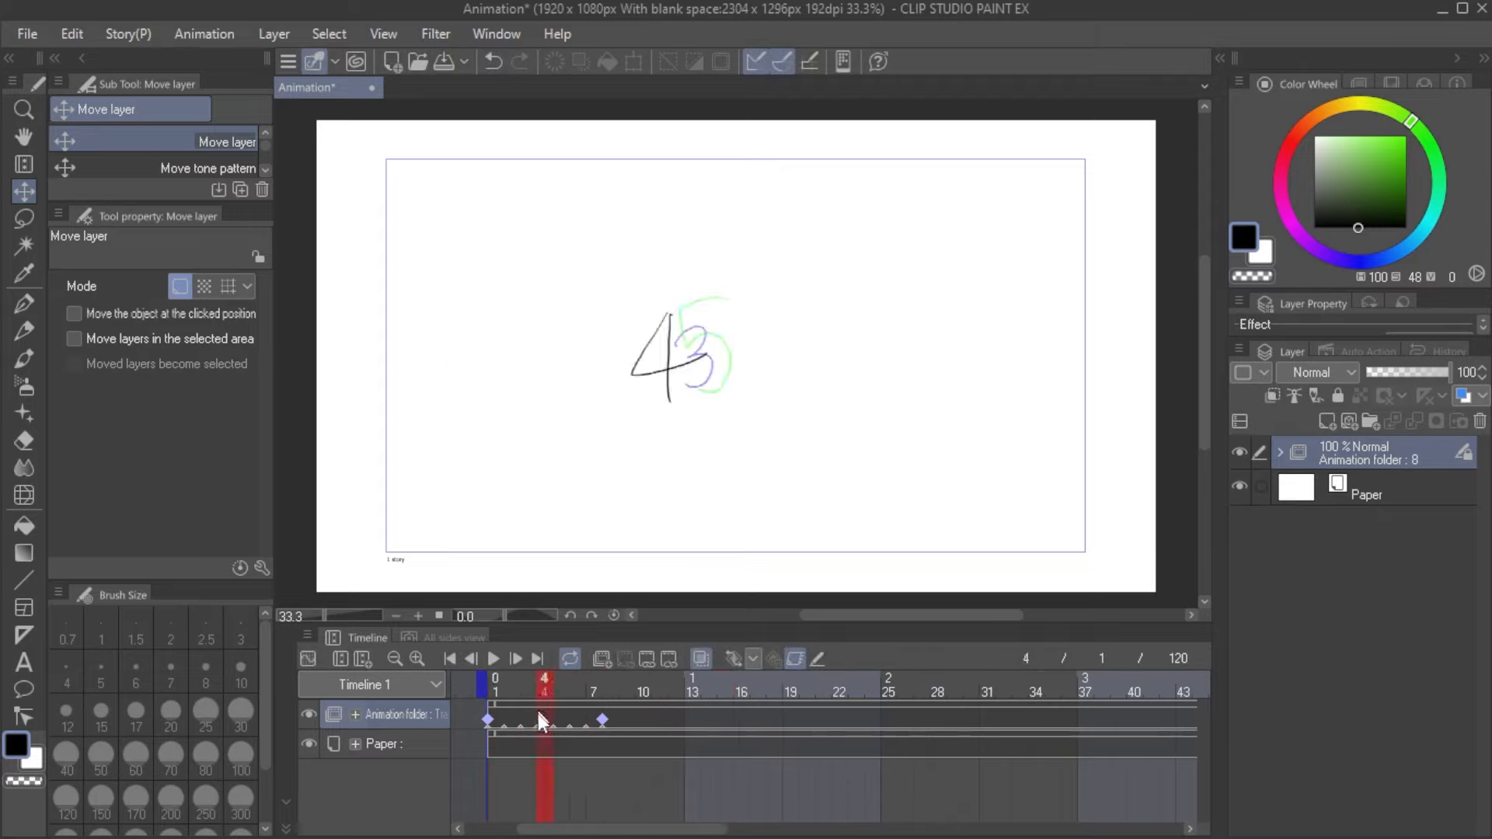
mouse_move(730, 402)
mouse_down()
mouse_move(753, 373)
mouse_move(763, 293)
mouse_up()
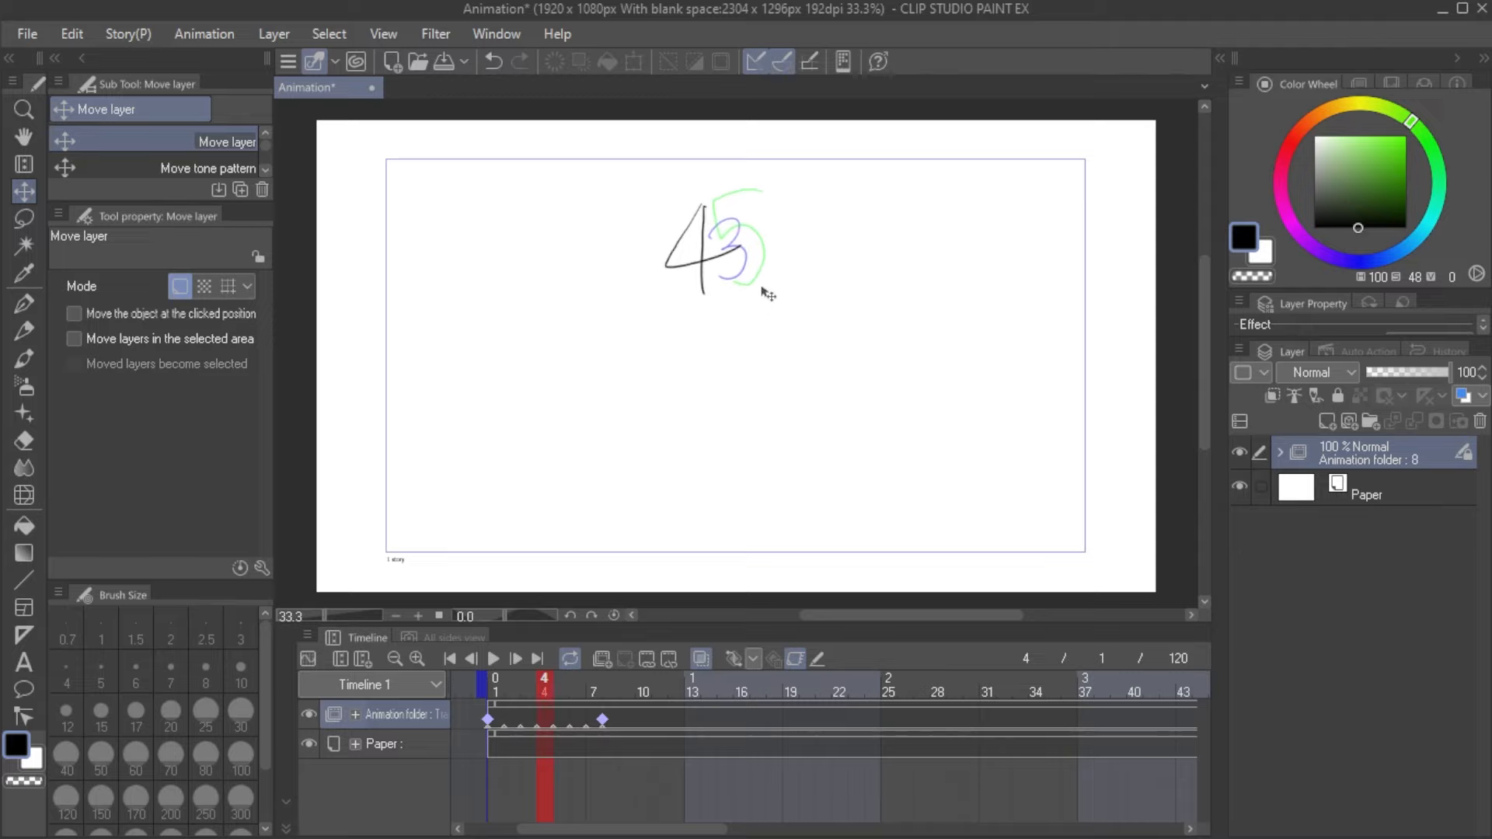
Step: Play the three-keyframe movement from frame 1 twice, stopping and returning to the first frame in between
click(497, 685)
click(493, 658)
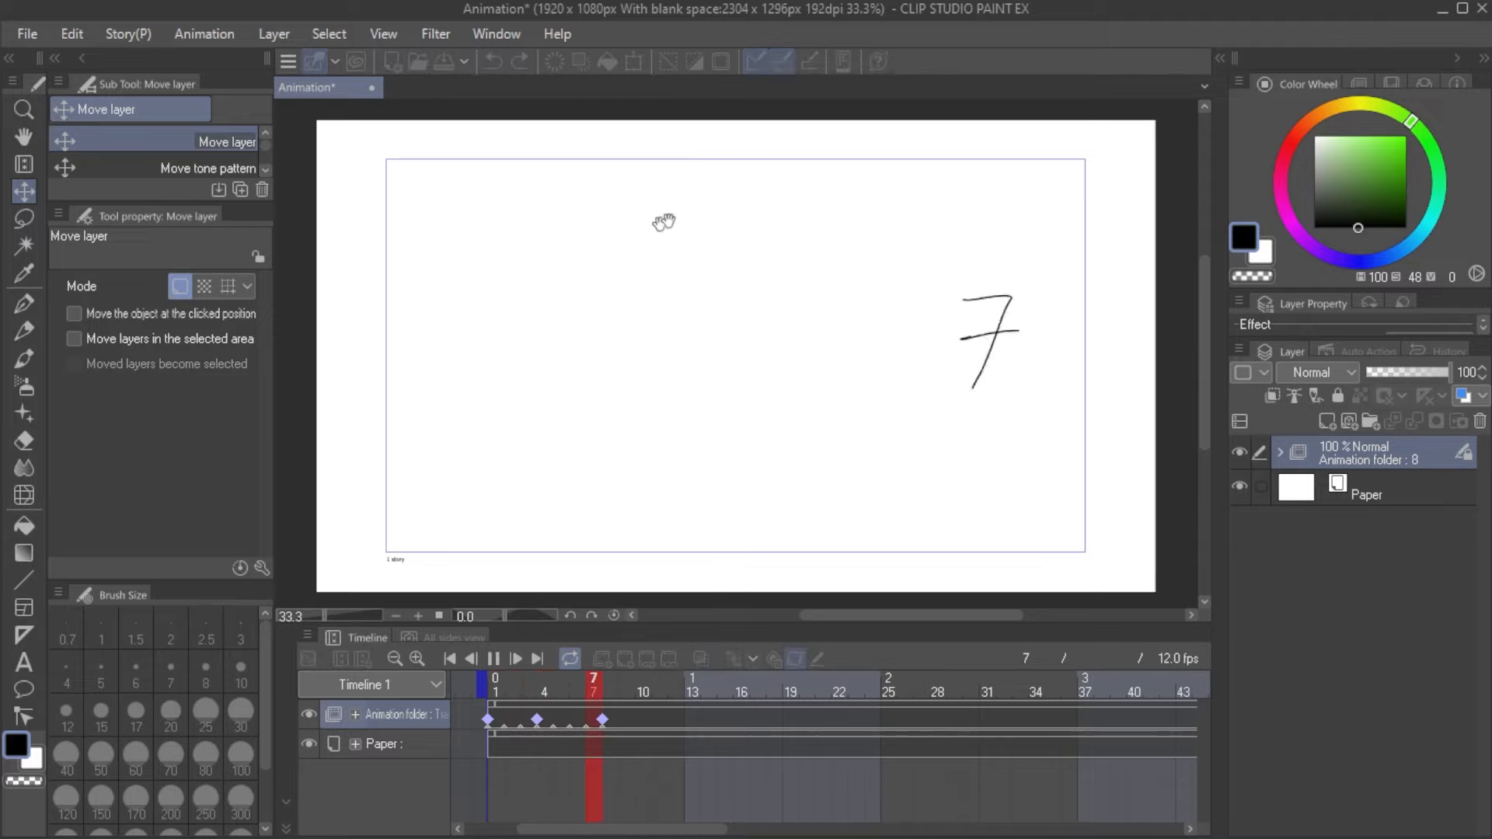
click(494, 660)
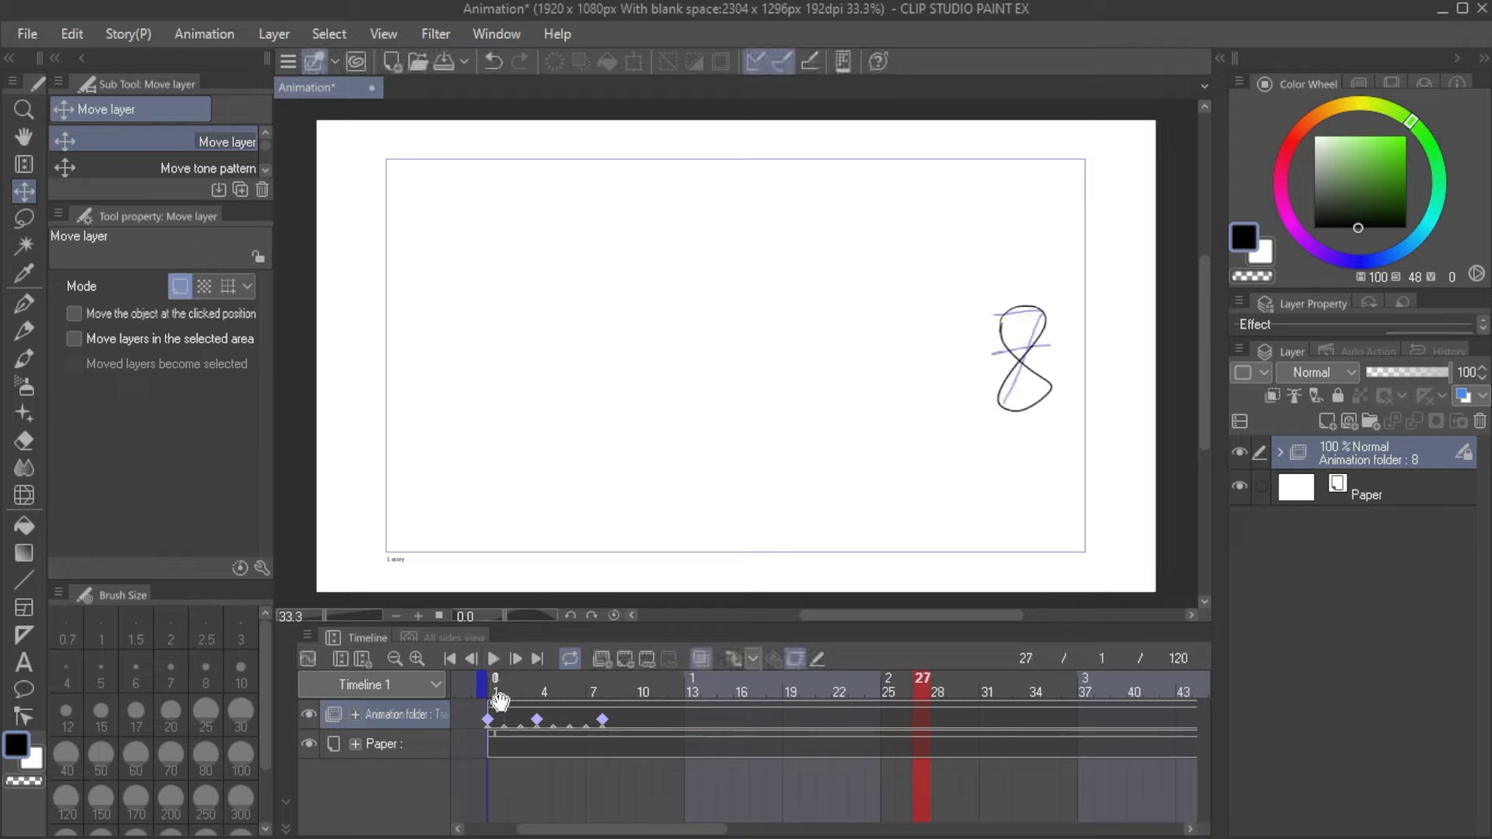
click(497, 688)
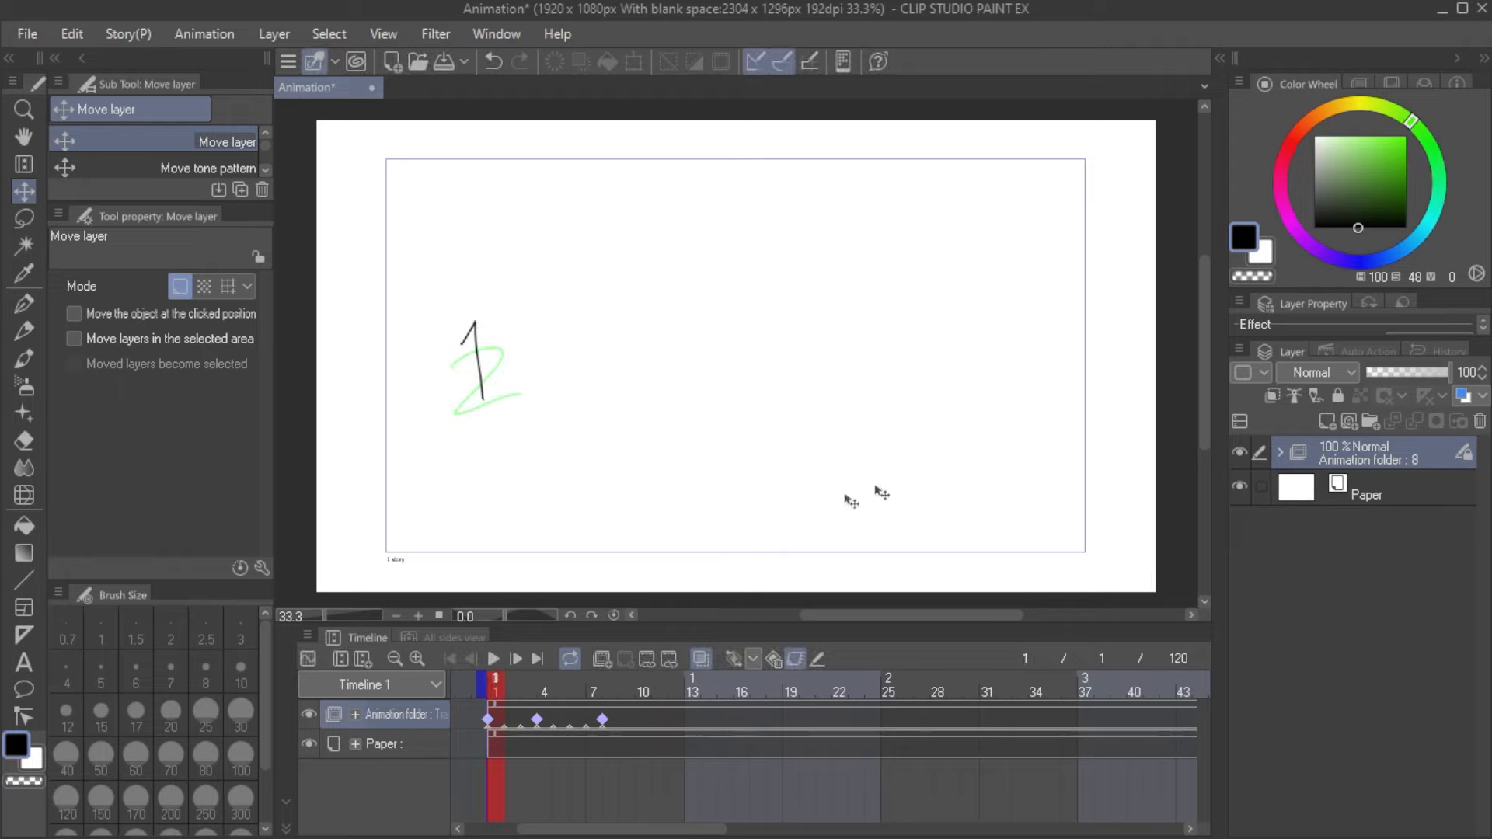
click(495, 660)
click(502, 660)
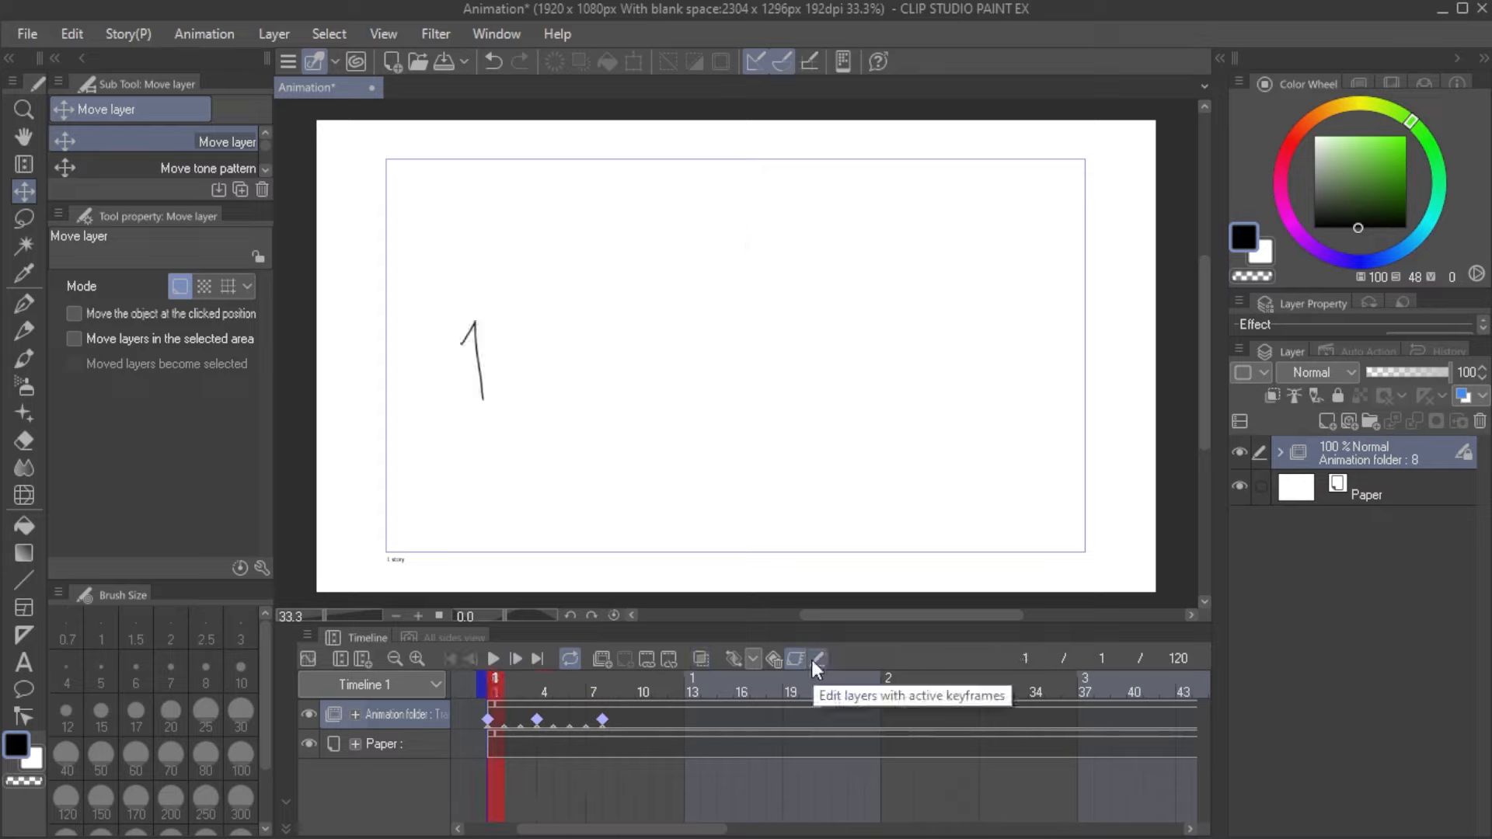
Step: Enable editing of layers with active keyframes to view the cels in their original positions at frames 1 and 4, and replay from frame 1
click(811, 660)
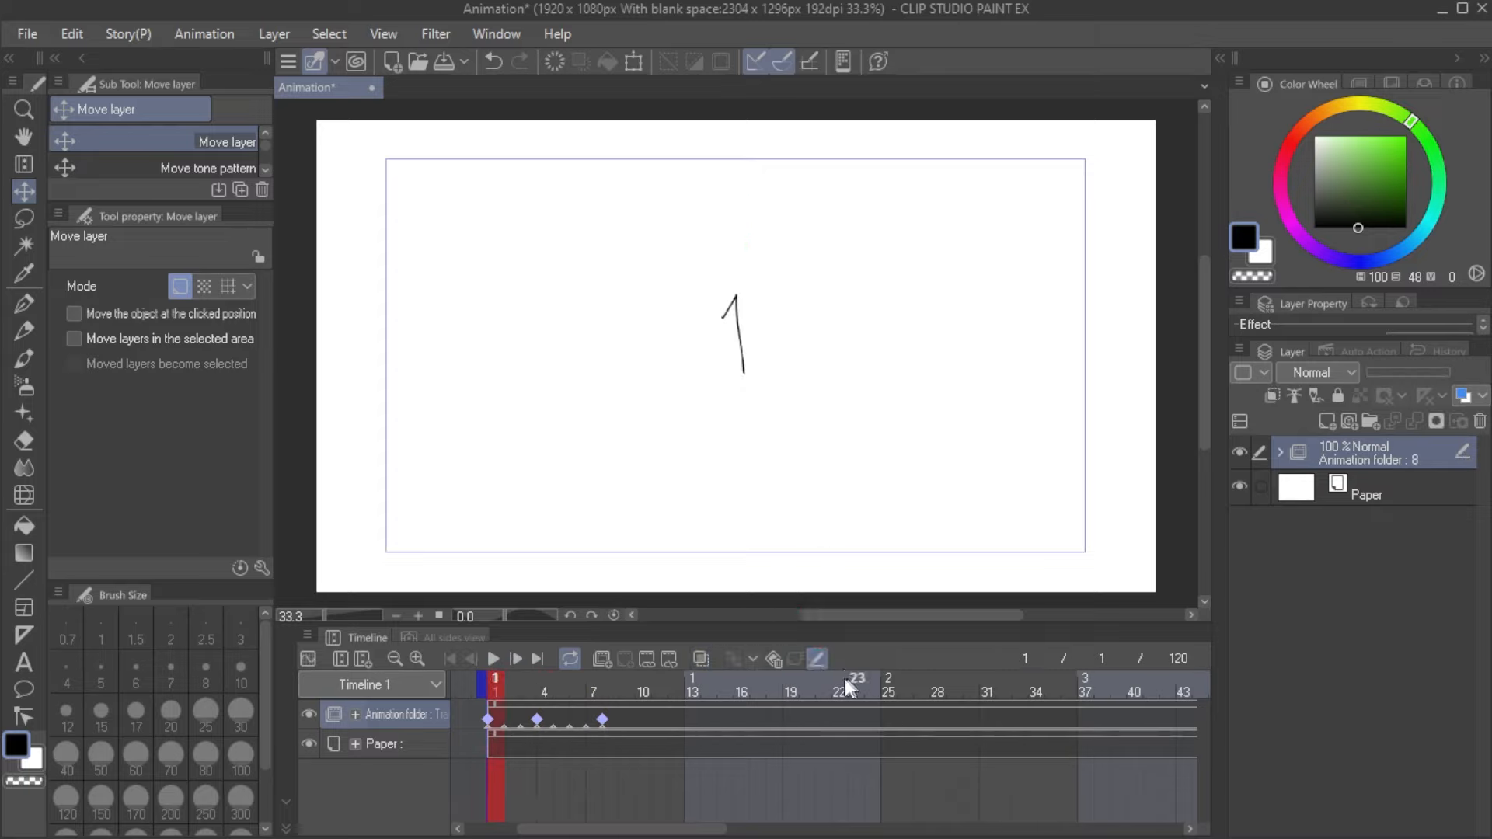
click(542, 691)
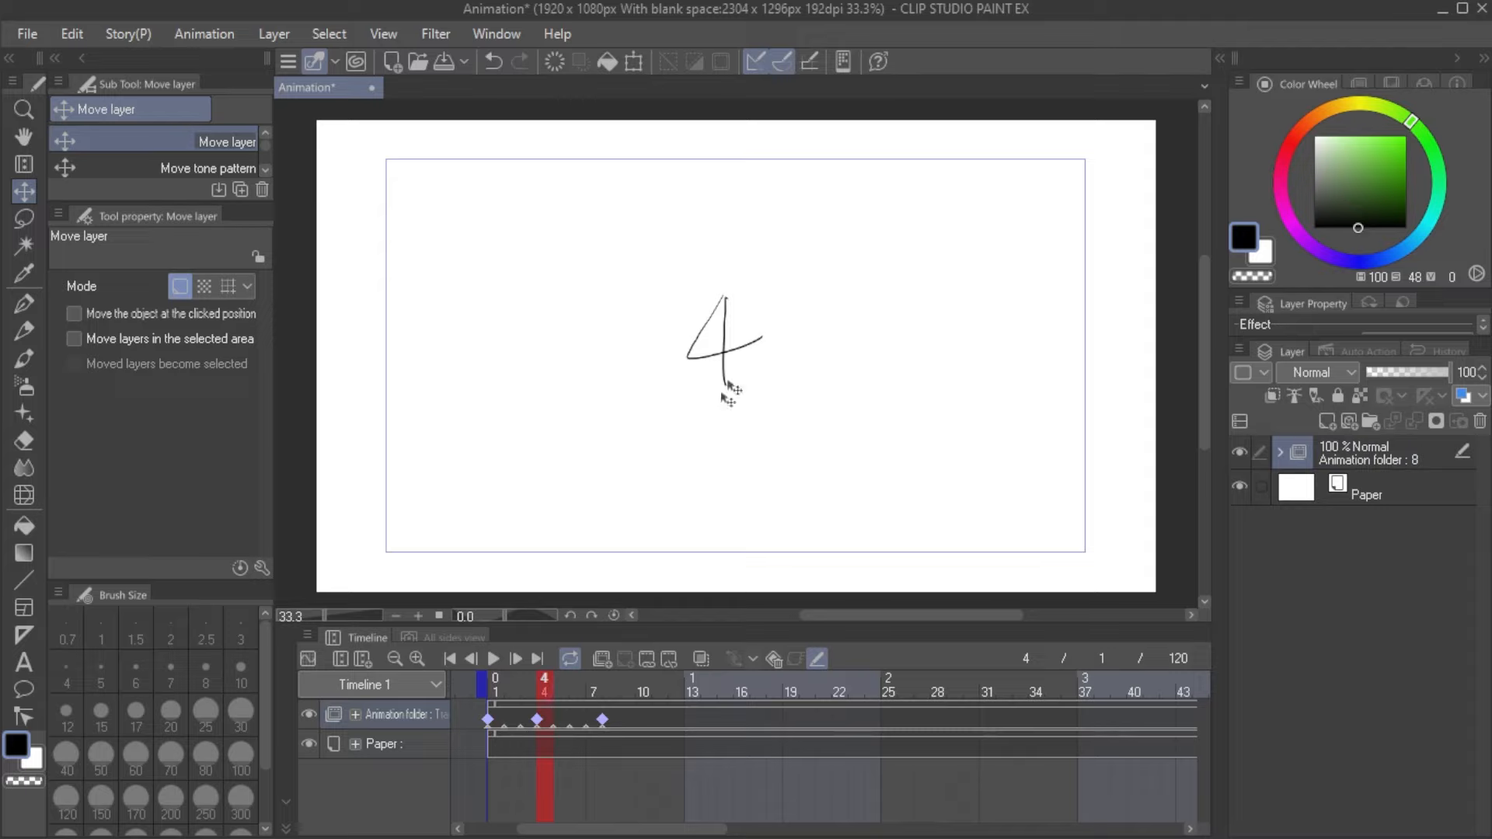
click(495, 681)
click(492, 659)
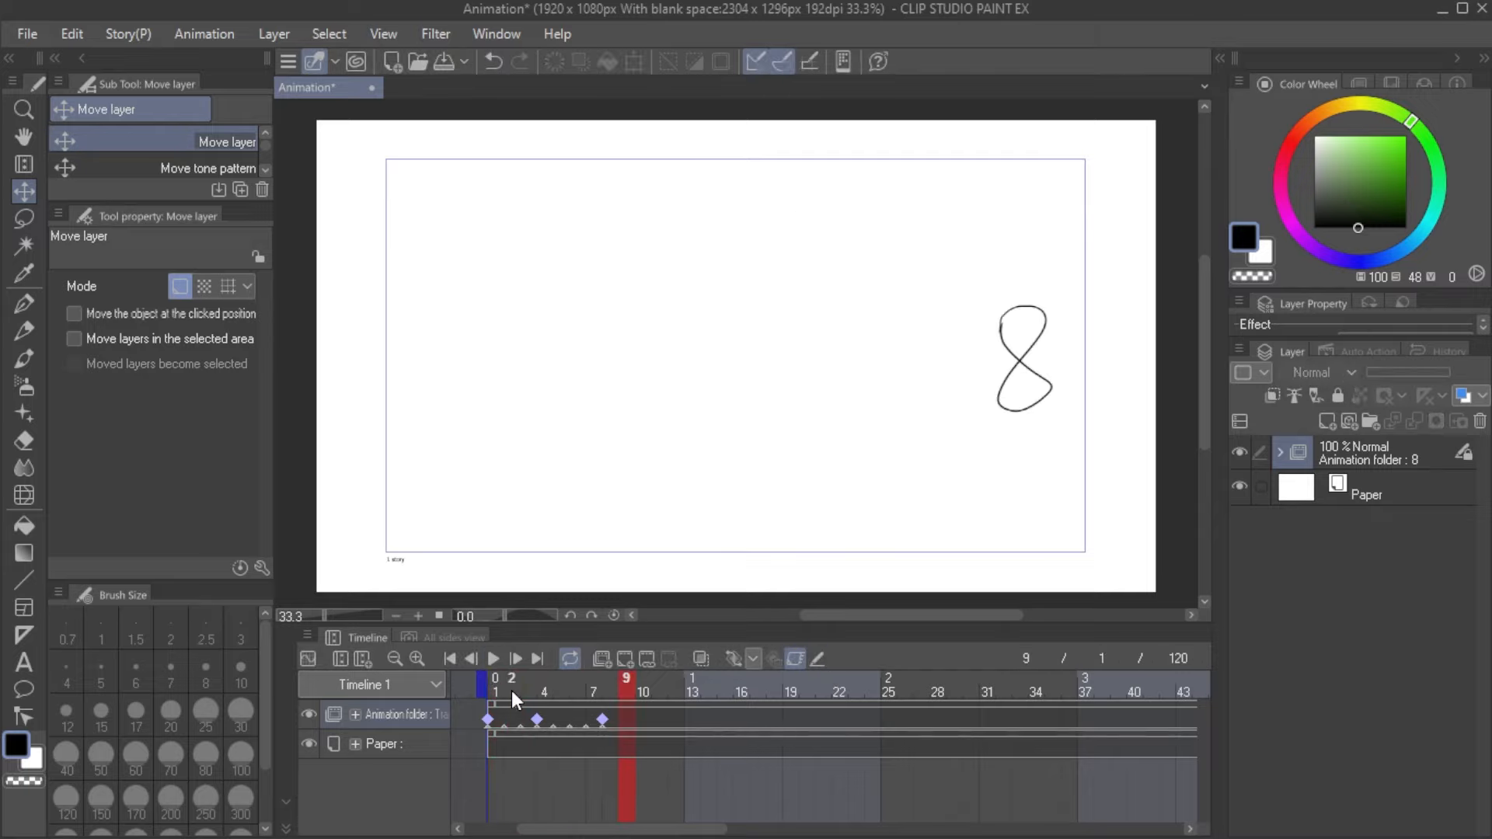
Step: View the available interpolation types for creating keyframes
click(756, 660)
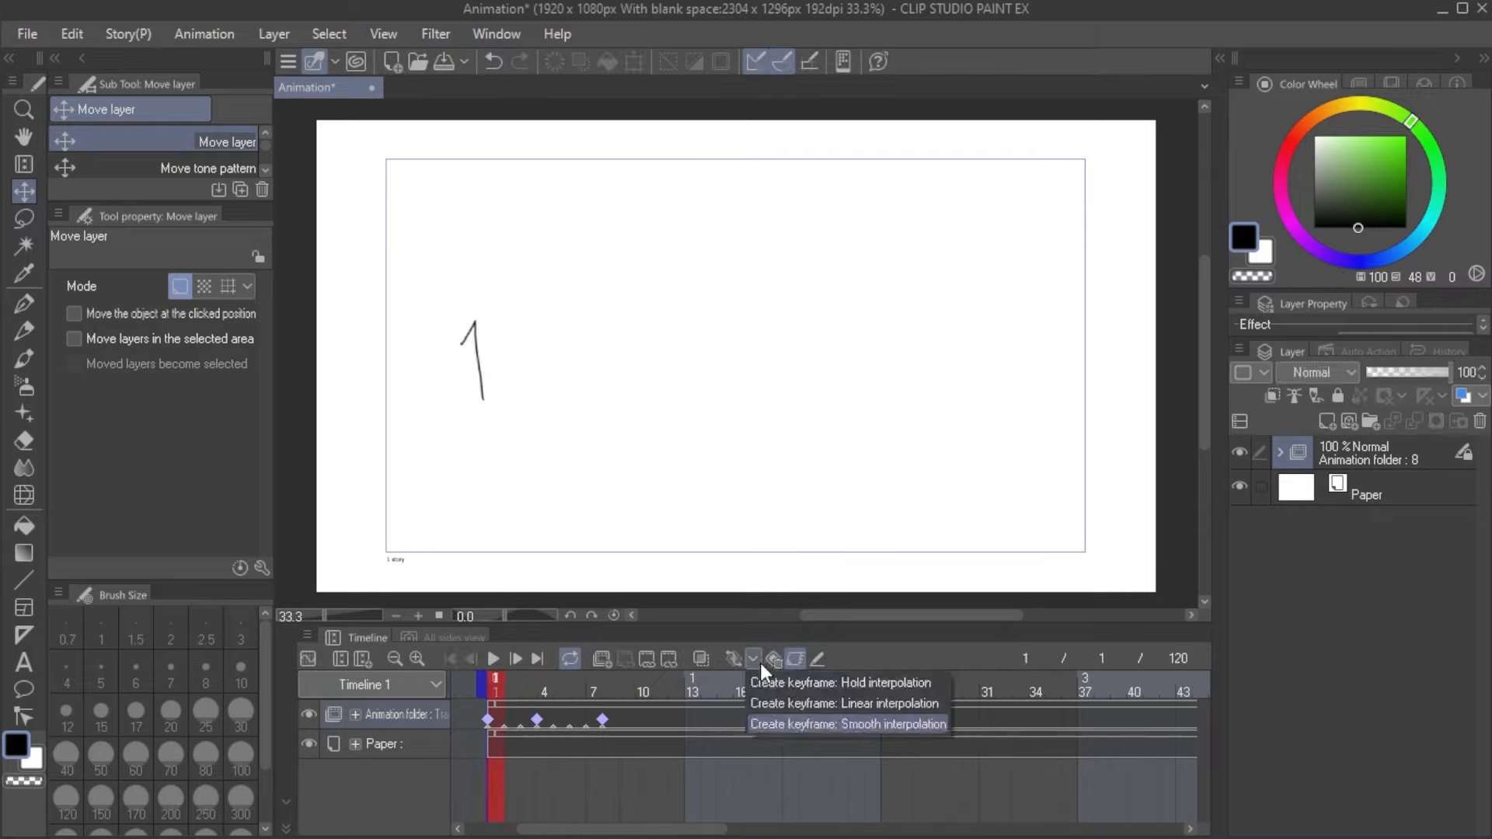
click(760, 664)
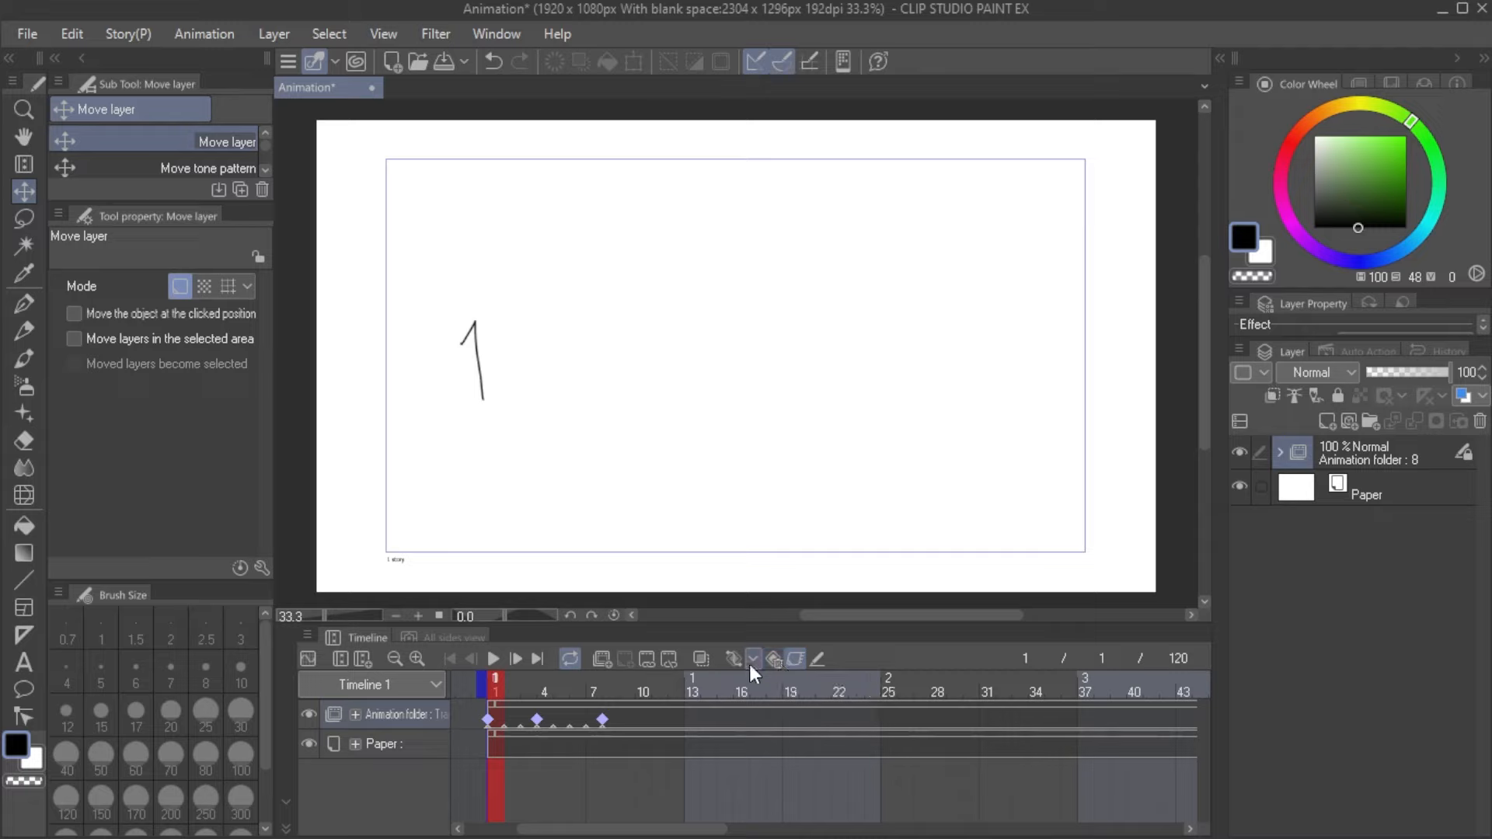
Step: Lower the animation folder's last X position keyframe to about 1500 in the Graph Editor, and play the result
click(308, 660)
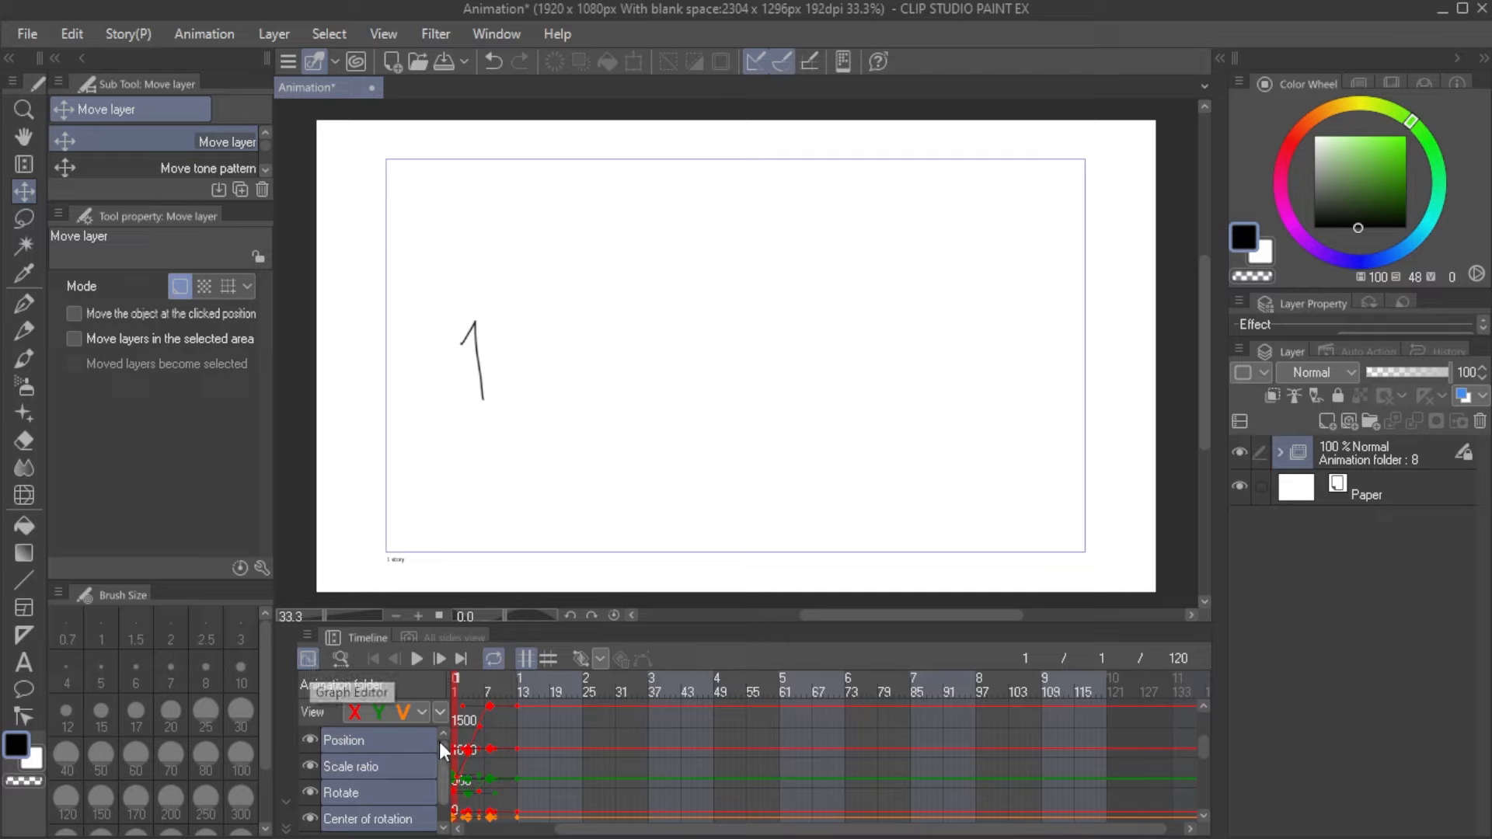
drag(603, 830, 499, 830)
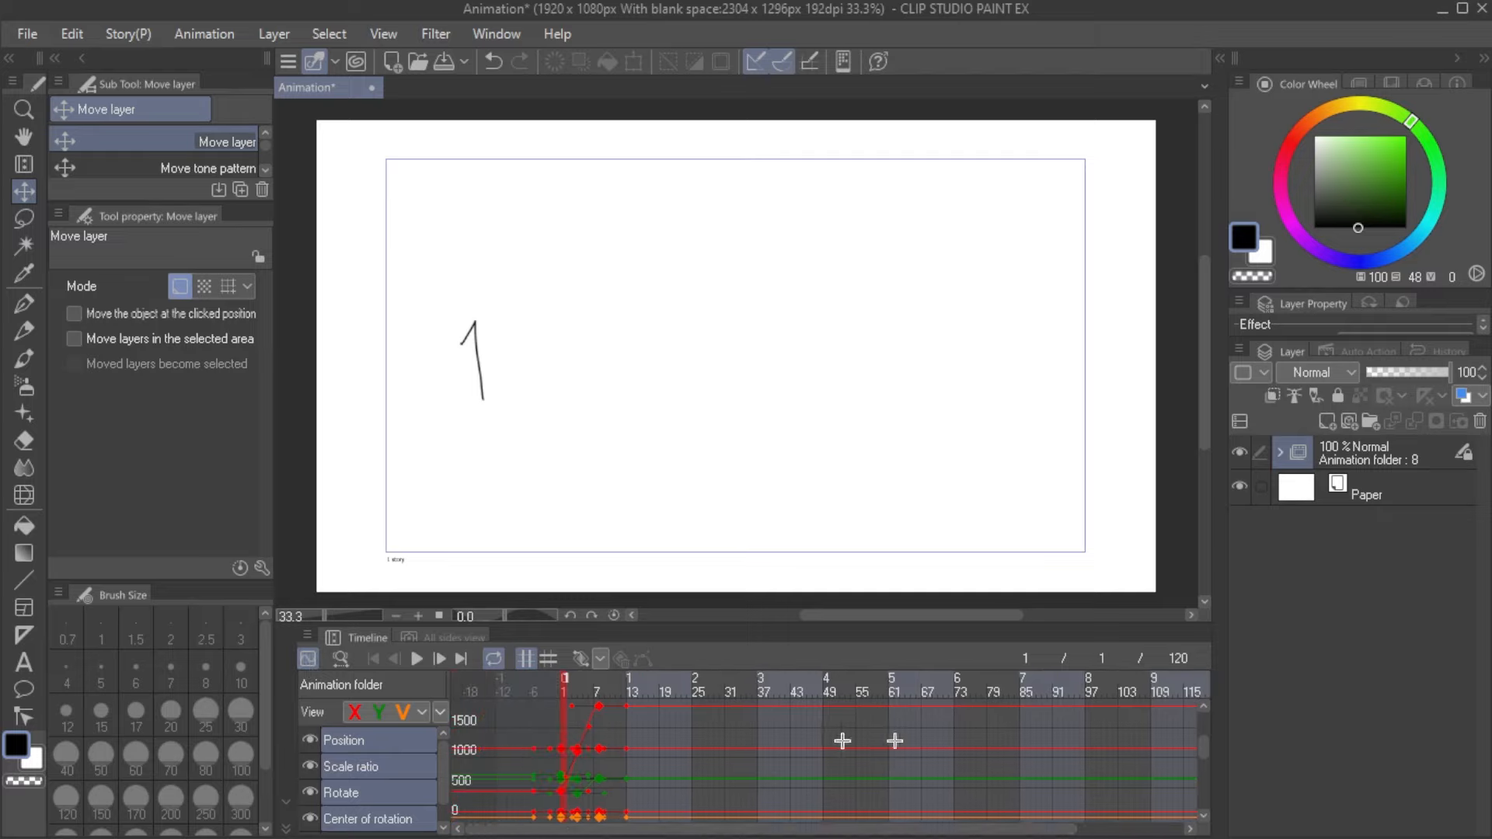
scroll(656, 737, up, 2)
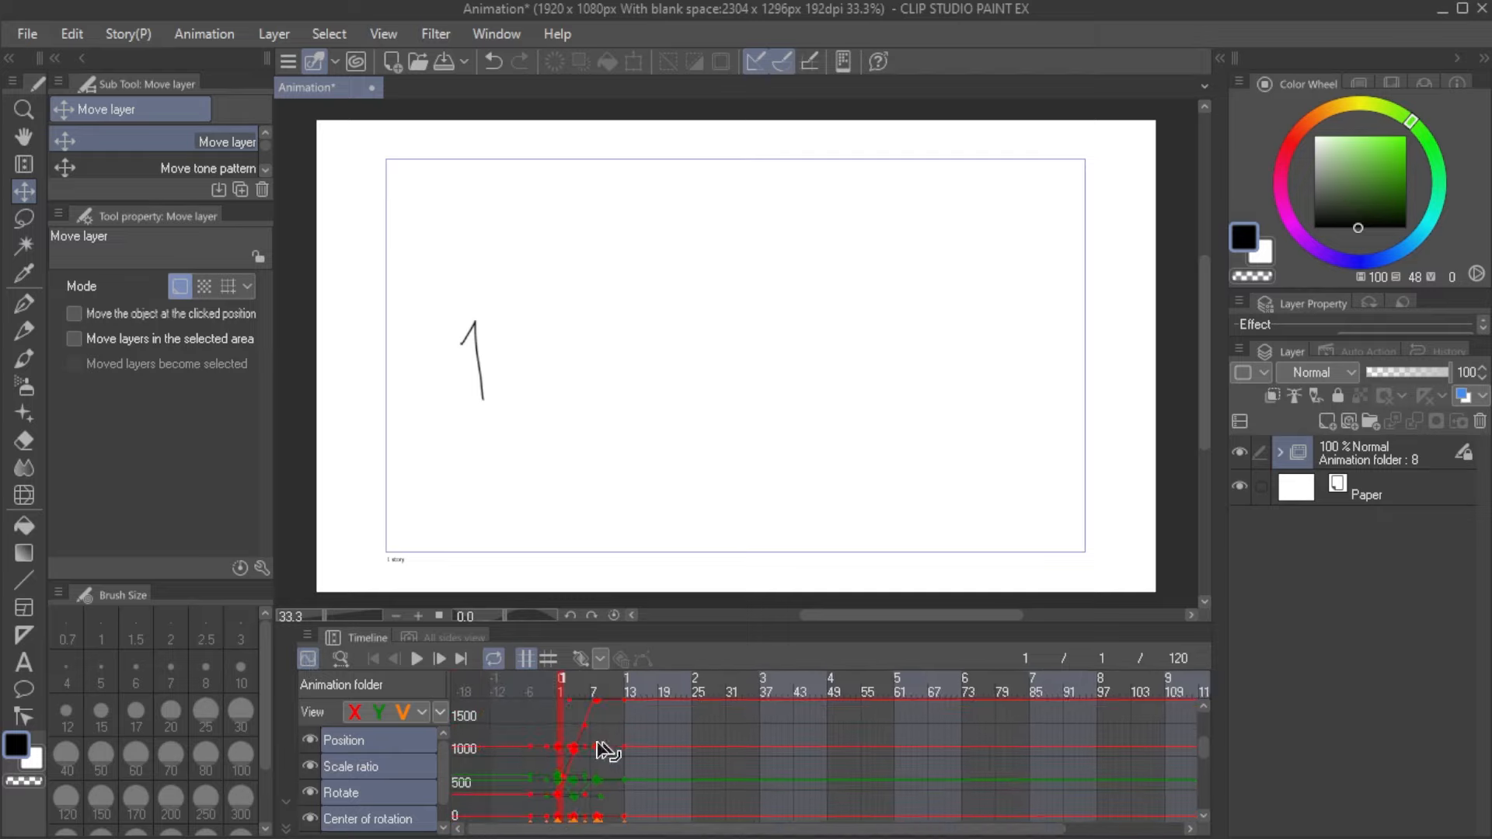
scroll(599, 750, down, 2)
drag(599, 705, 599, 734)
scroll(603, 759, up, 1)
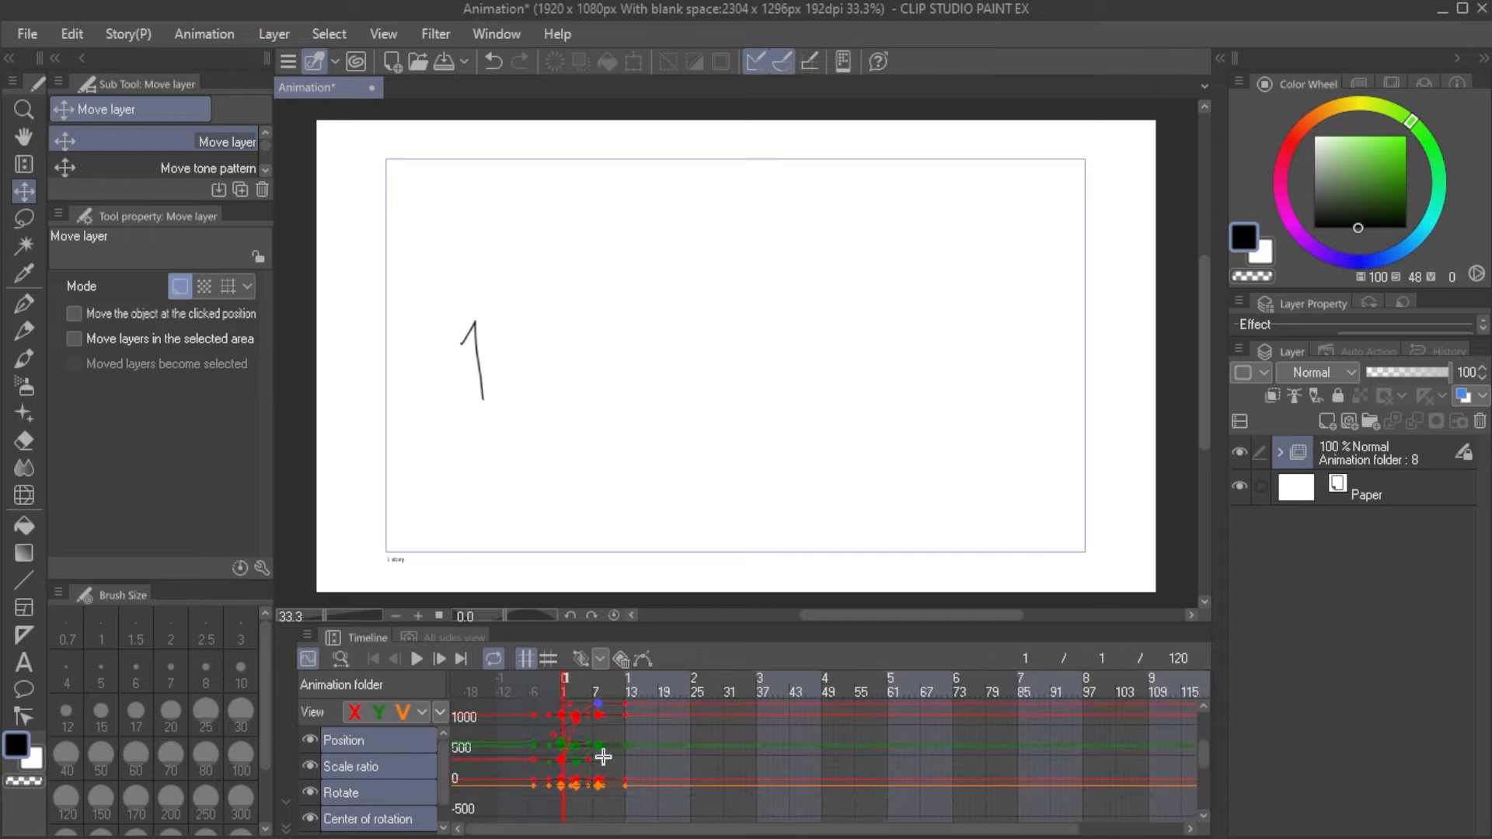
click(423, 657)
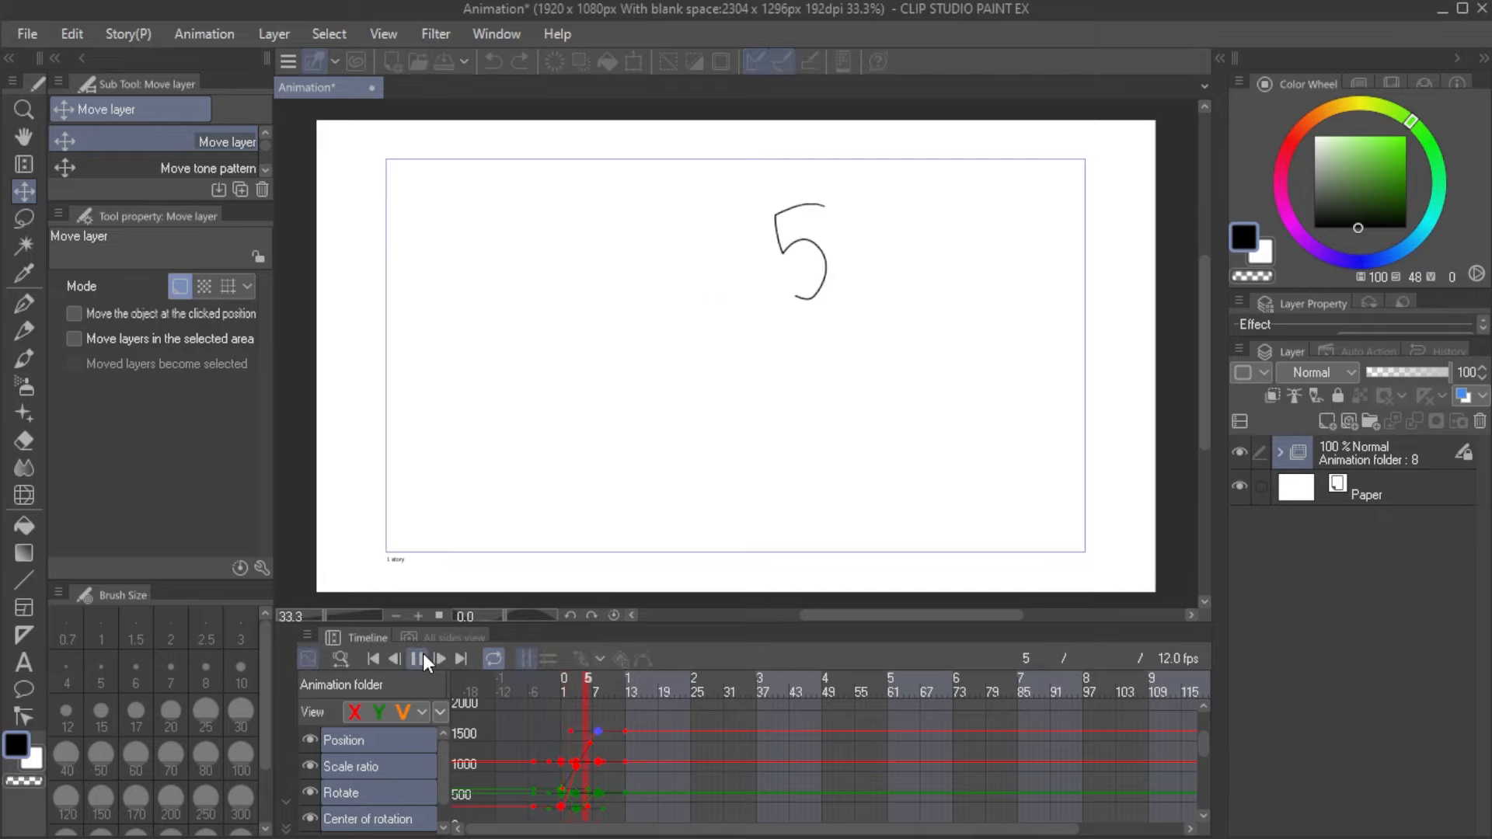
click(423, 658)
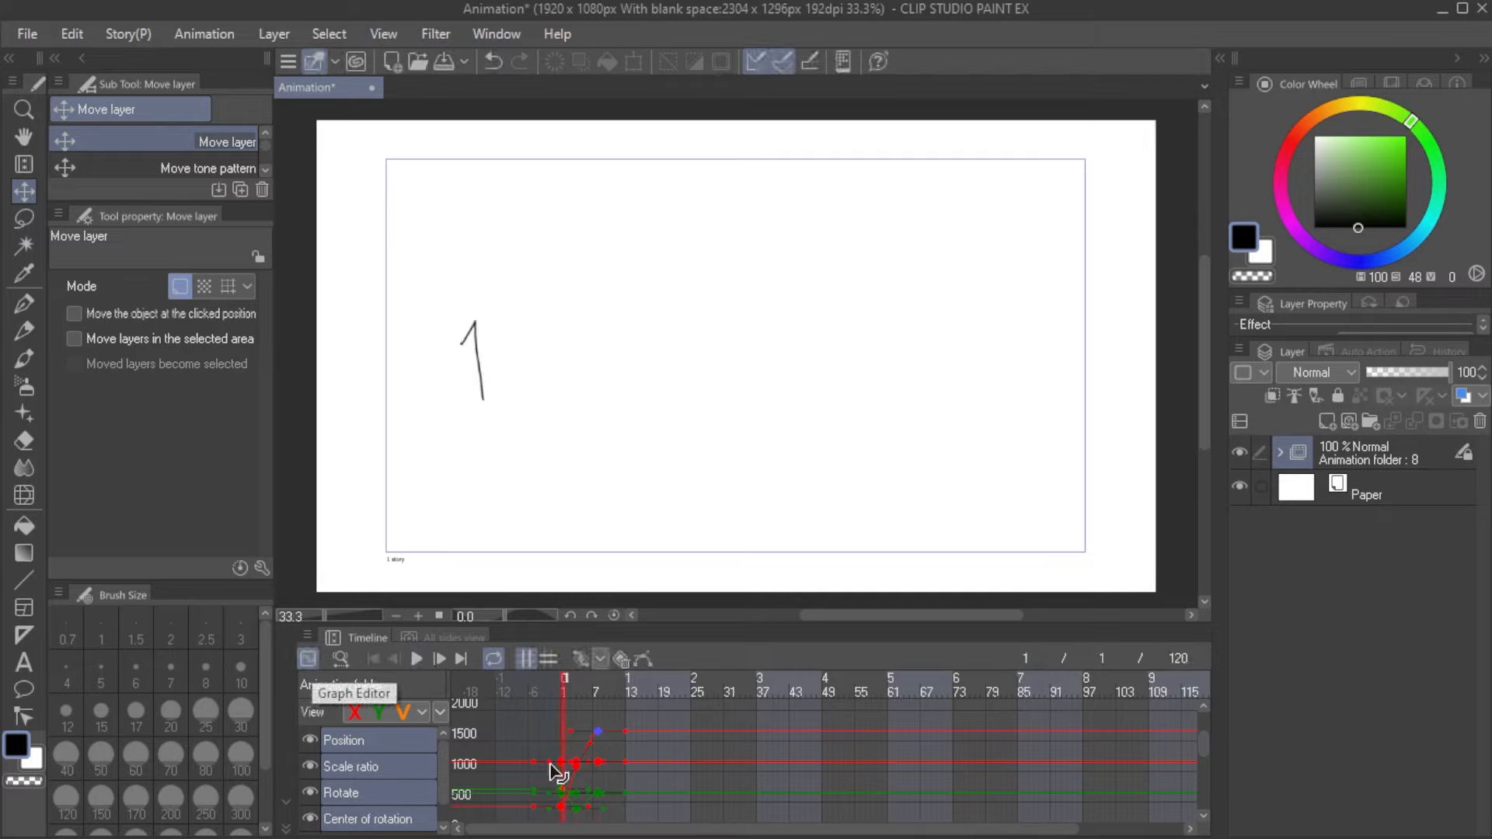
Step: Close the Graph Editor and play the adjusted movement in the regular timeline view
click(309, 660)
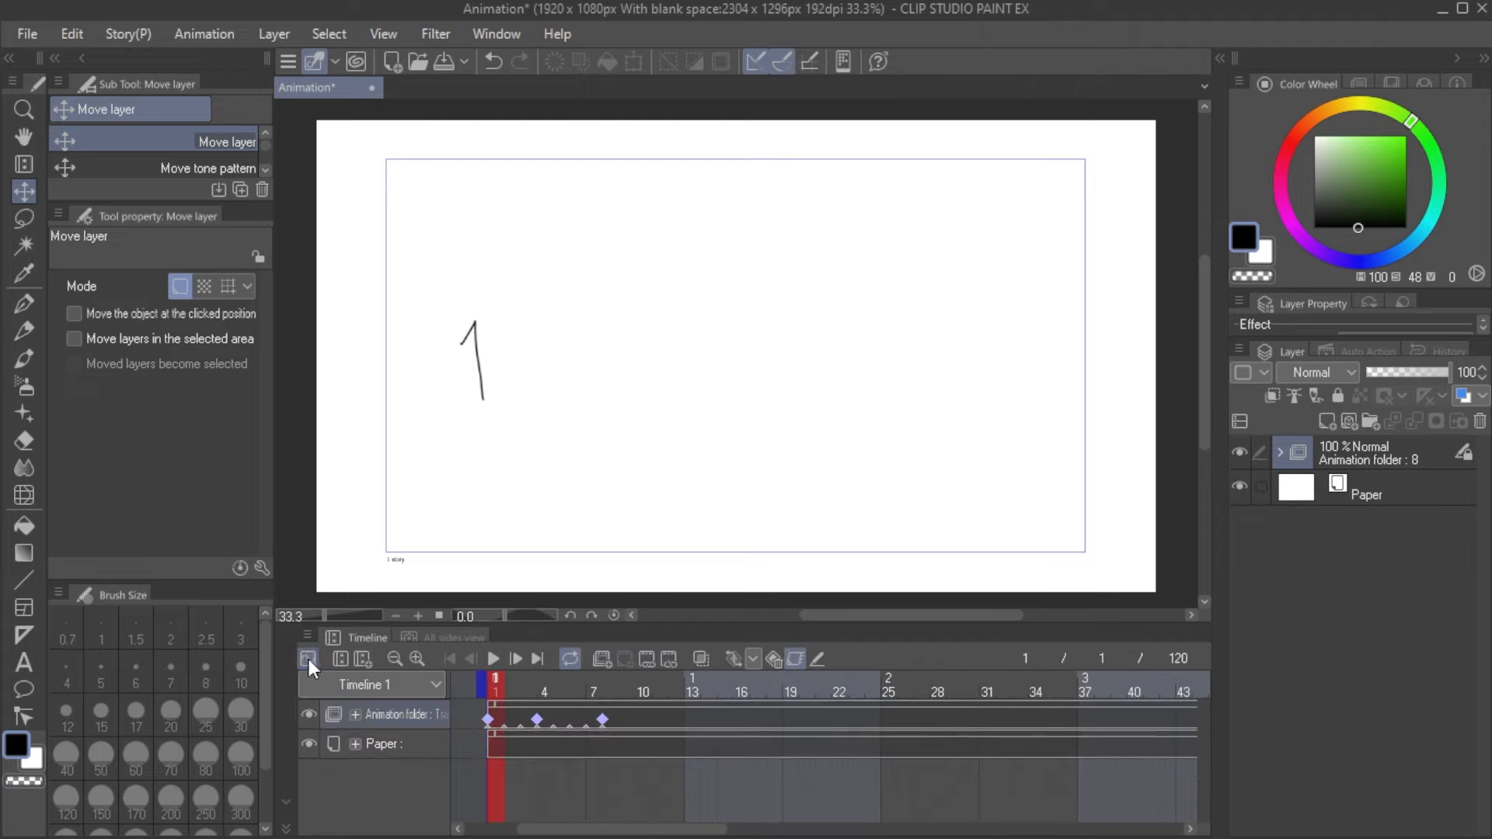
click(310, 660)
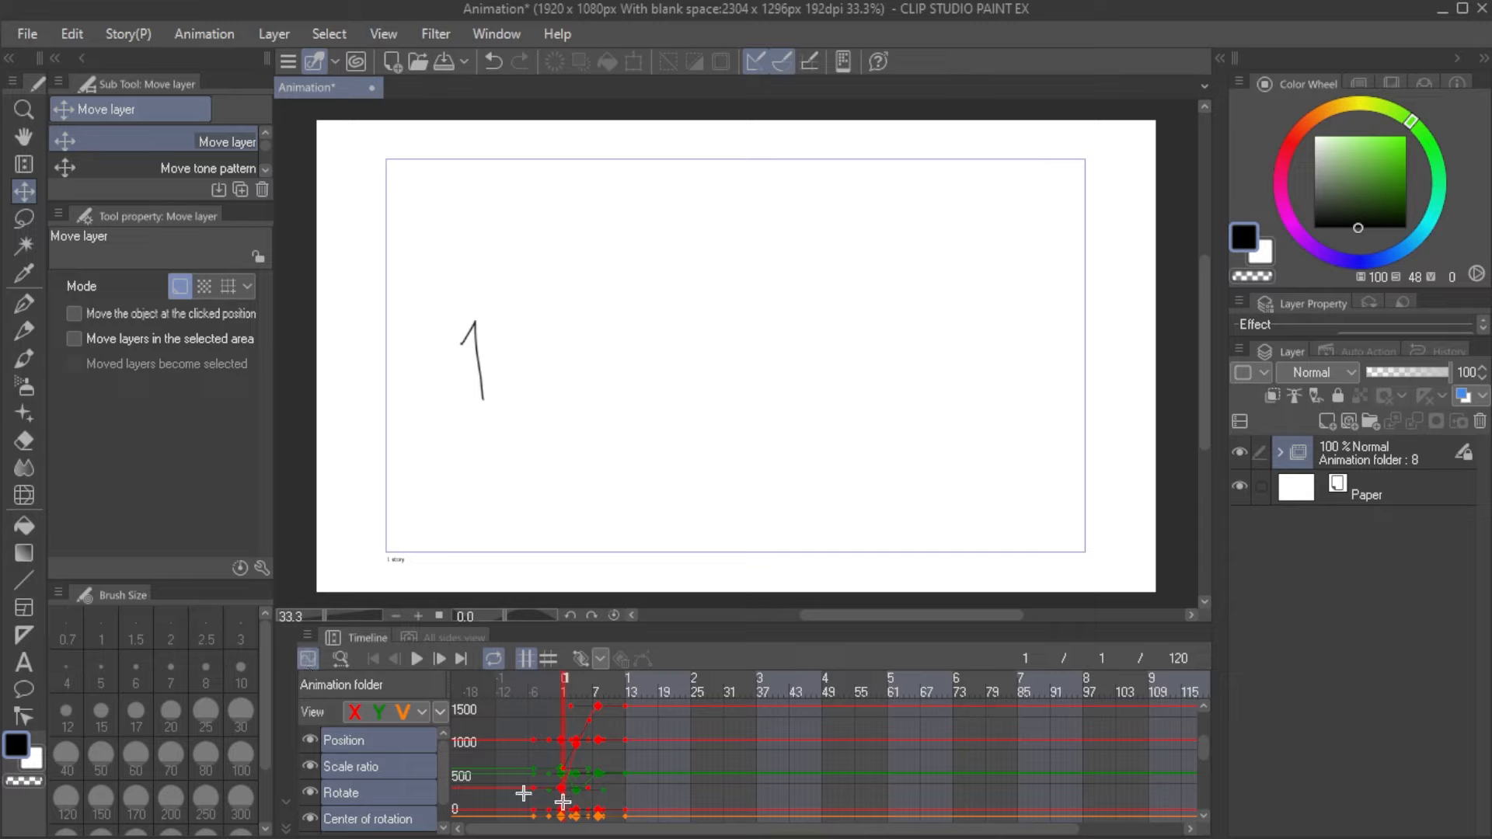
click(308, 659)
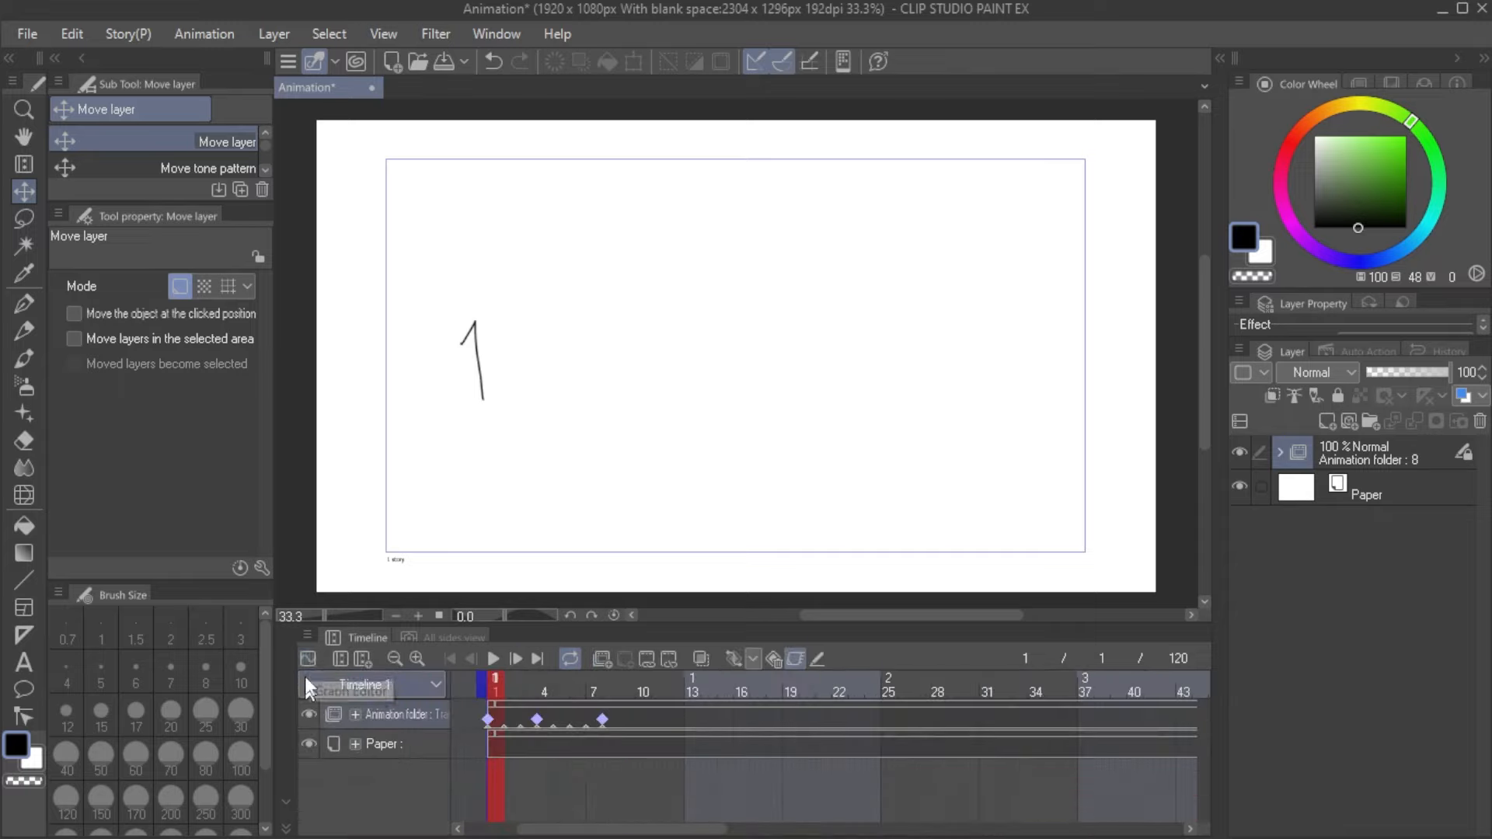
click(494, 661)
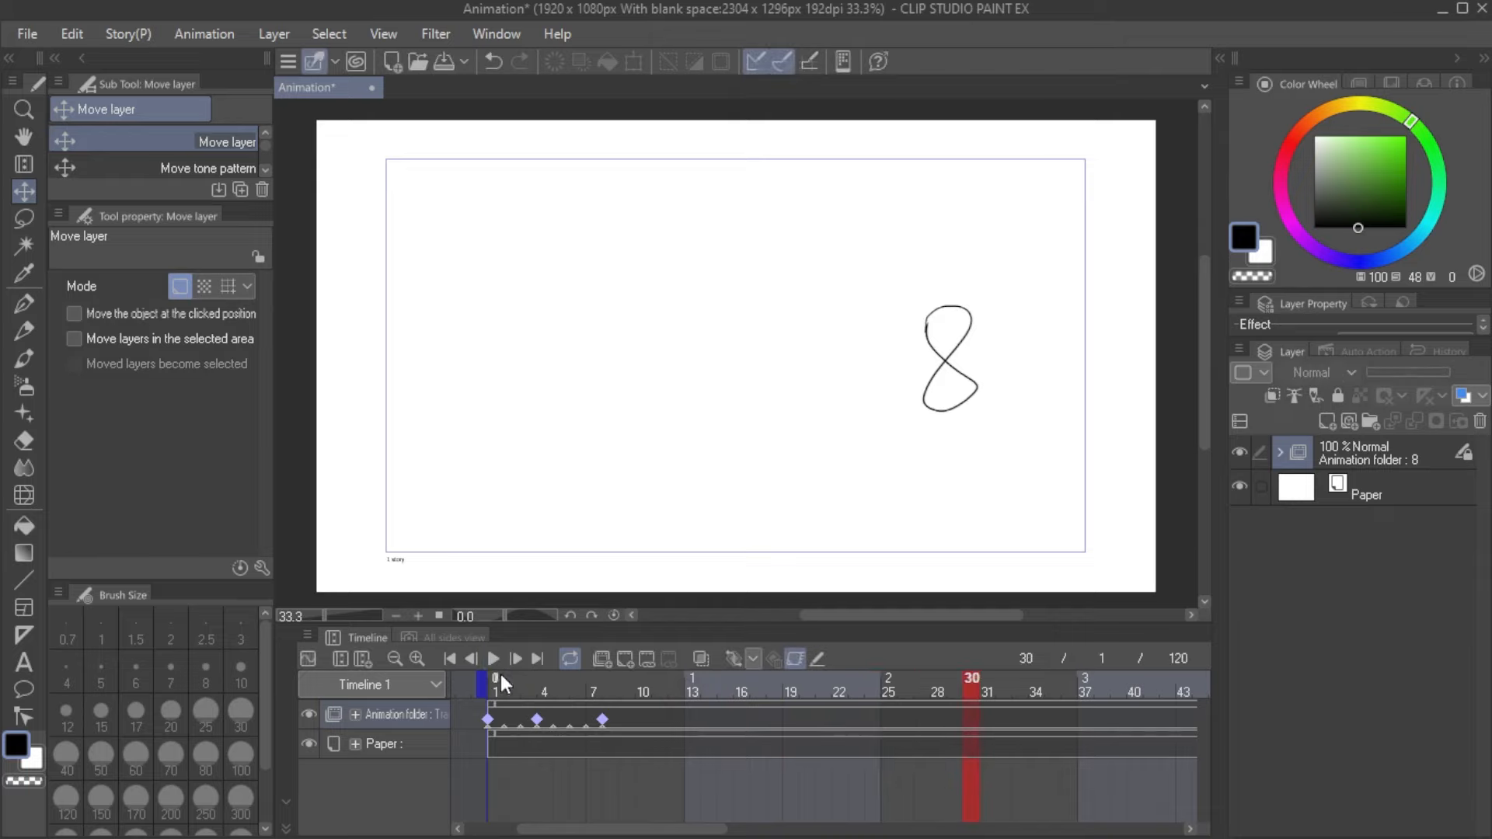
Step: Return to frame 1 and disable keyframes on the animation folder's layer
click(500, 677)
click(412, 715)
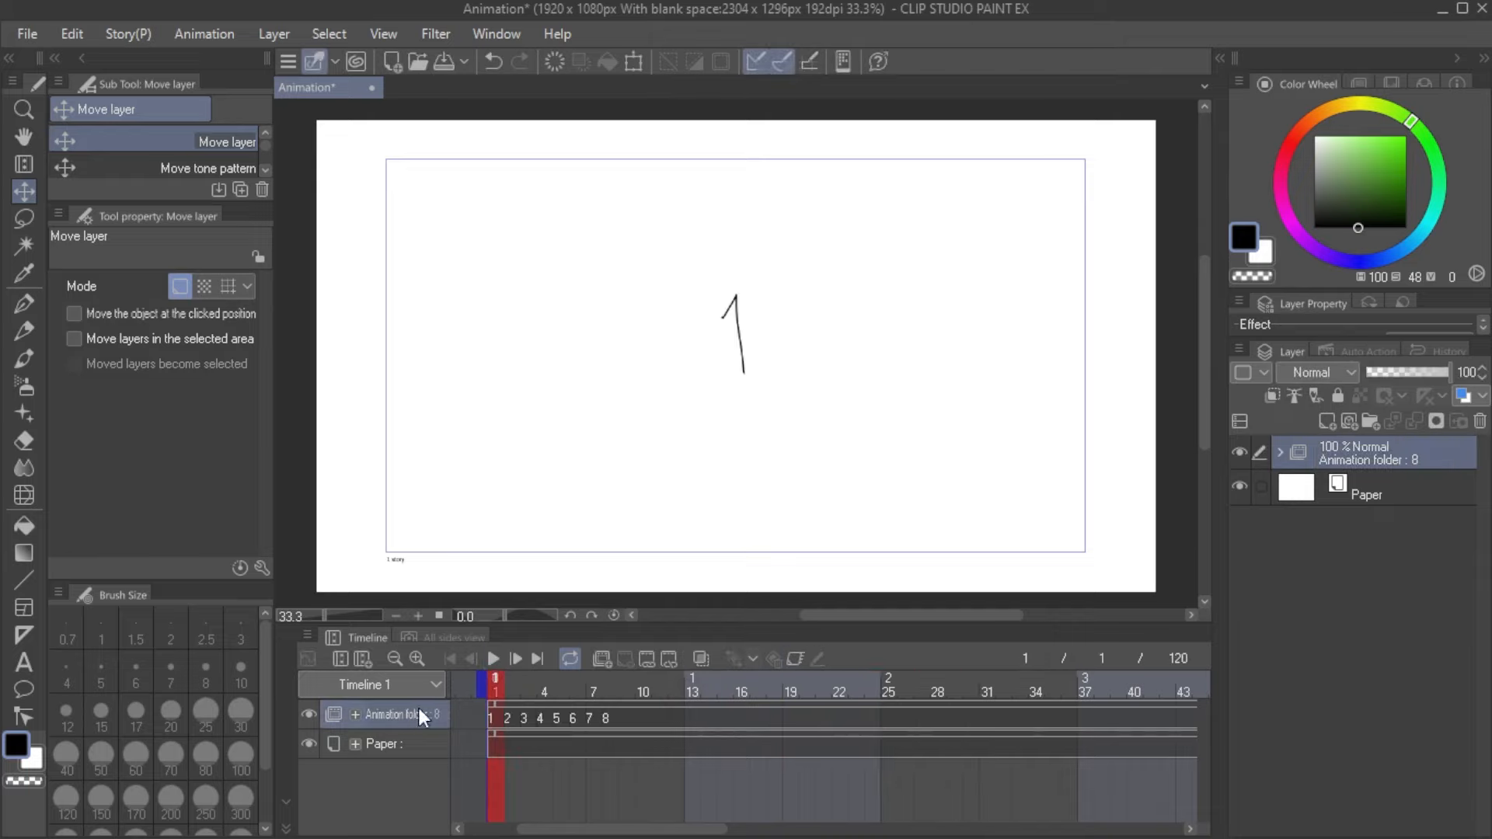
Step: Try the Large thumbnail size for the timeline tracks, play the animation, and set the thumbnail size back to None
right_click(420, 709)
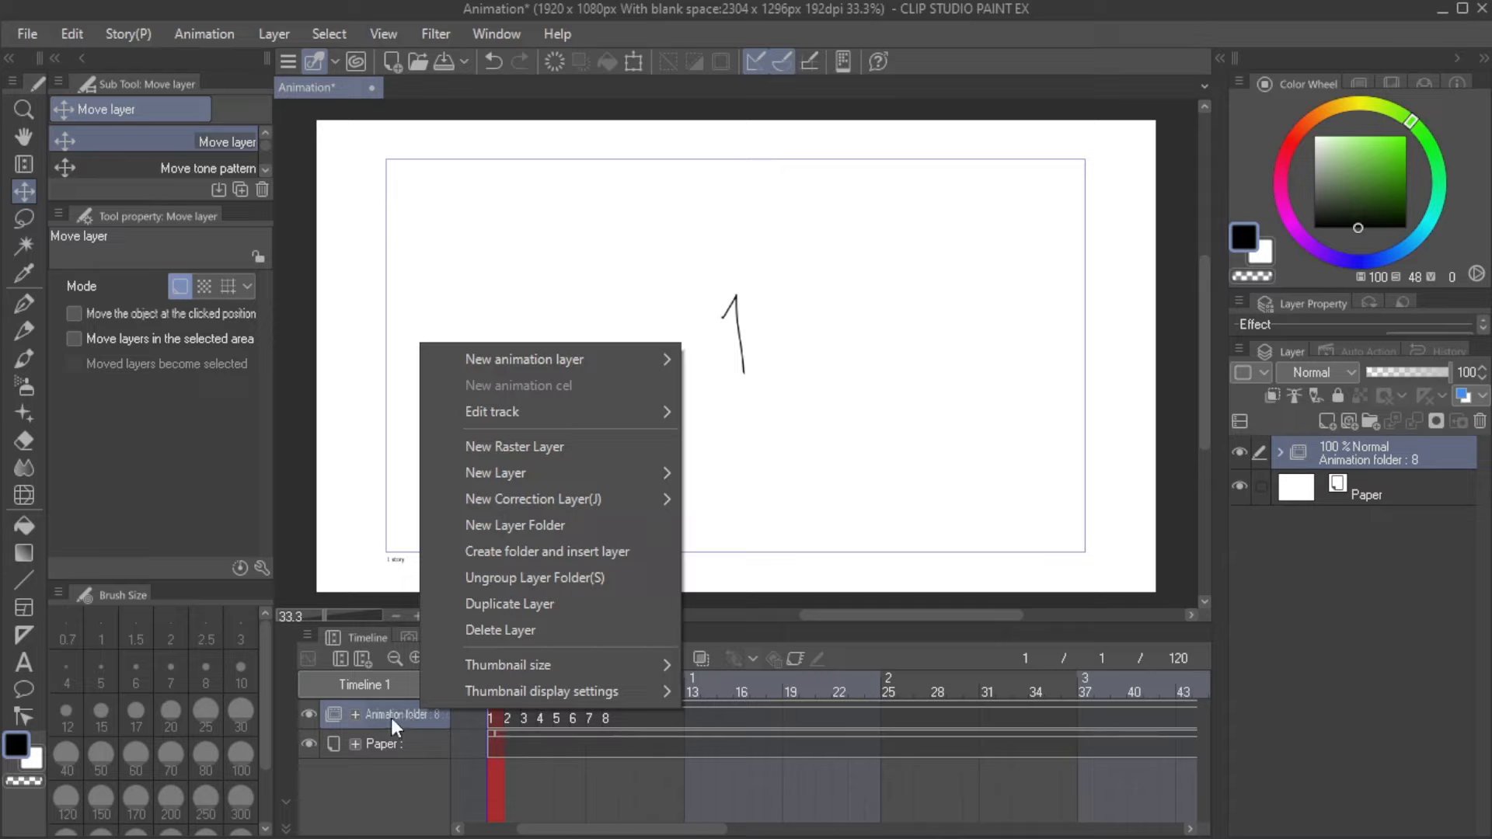
mouse_move(468, 677)
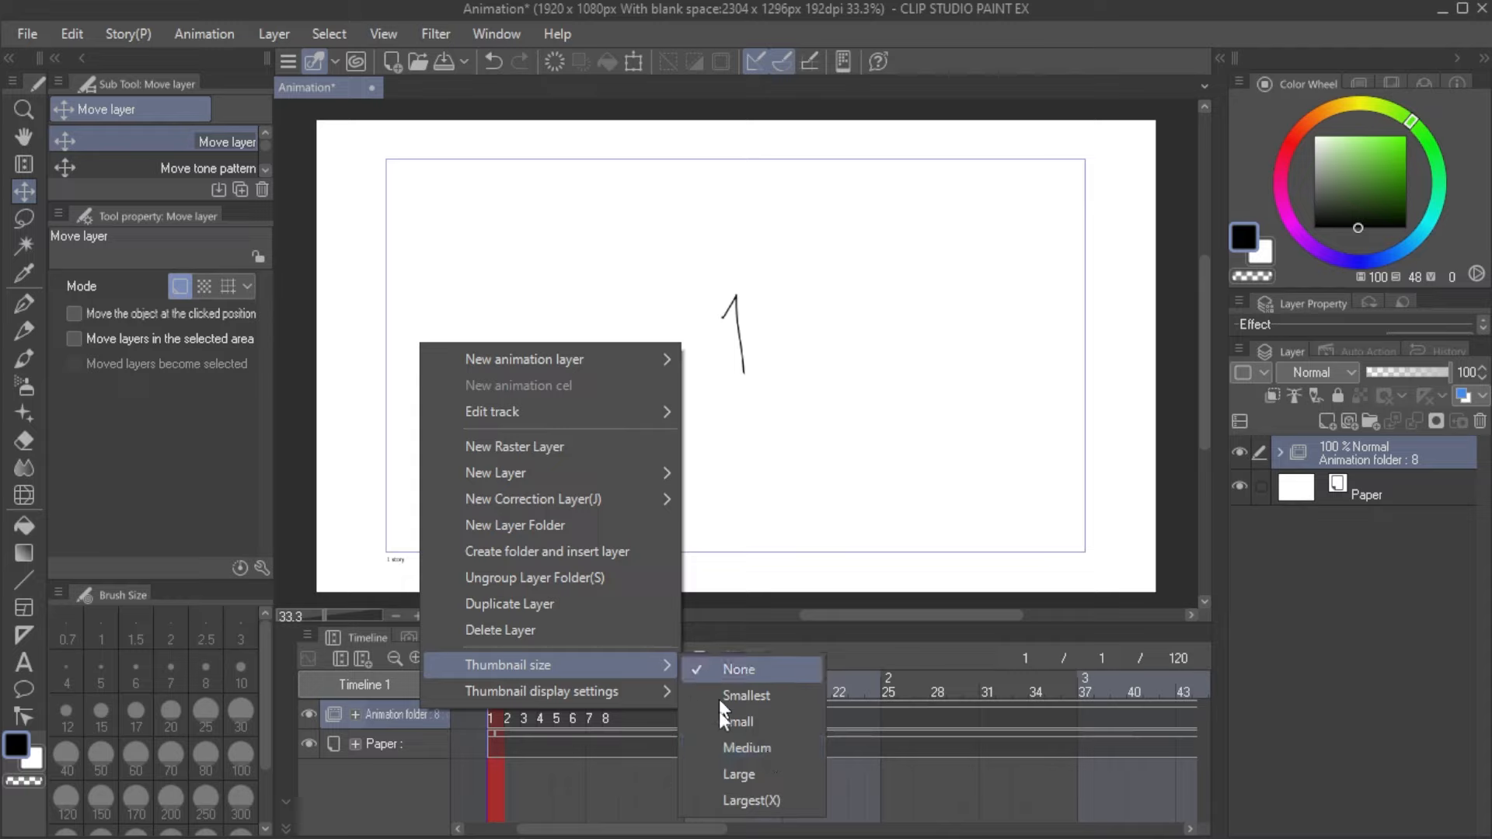
click(737, 774)
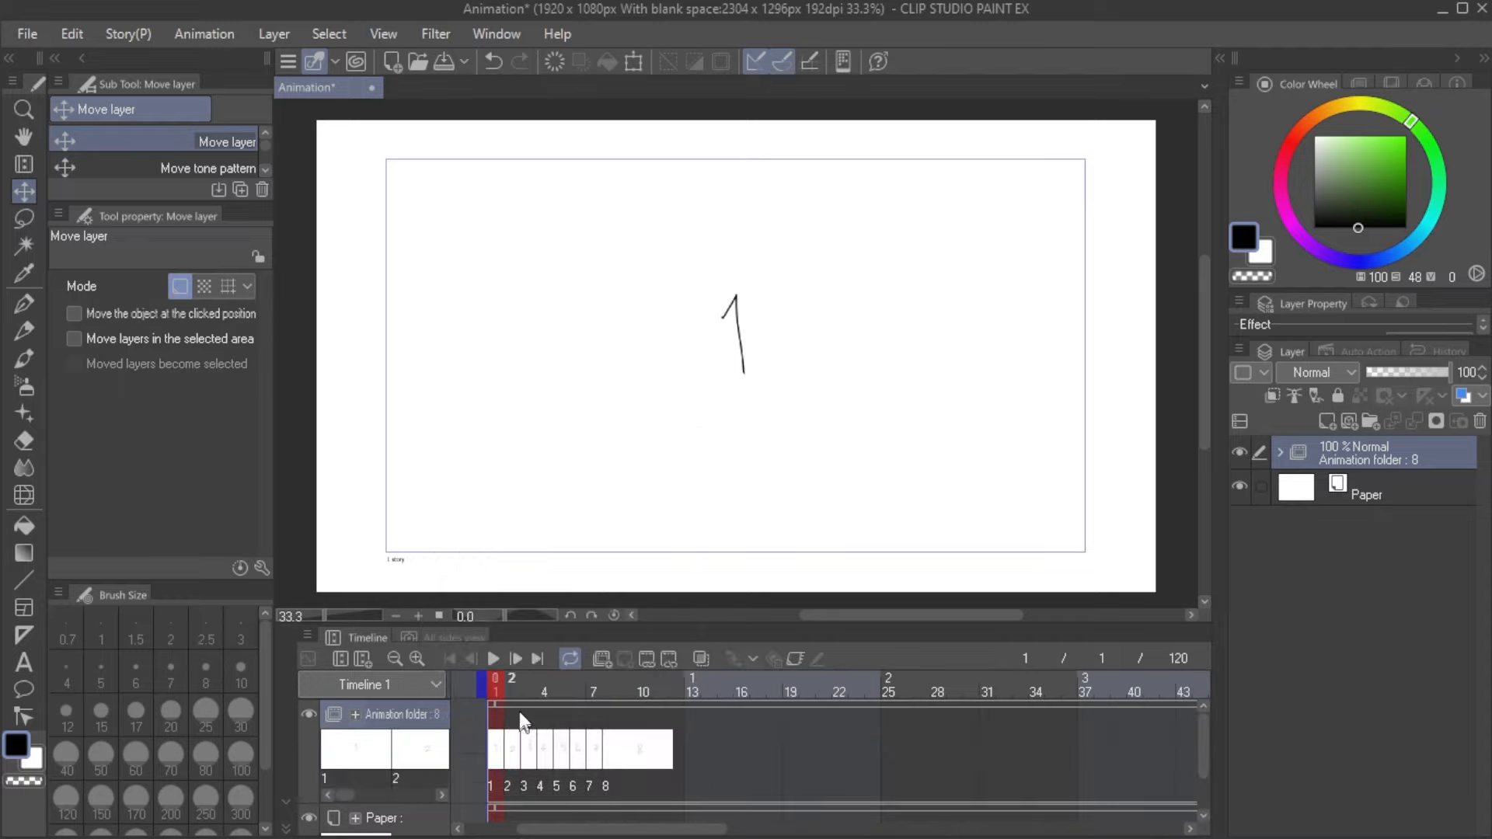
click(495, 658)
click(496, 678)
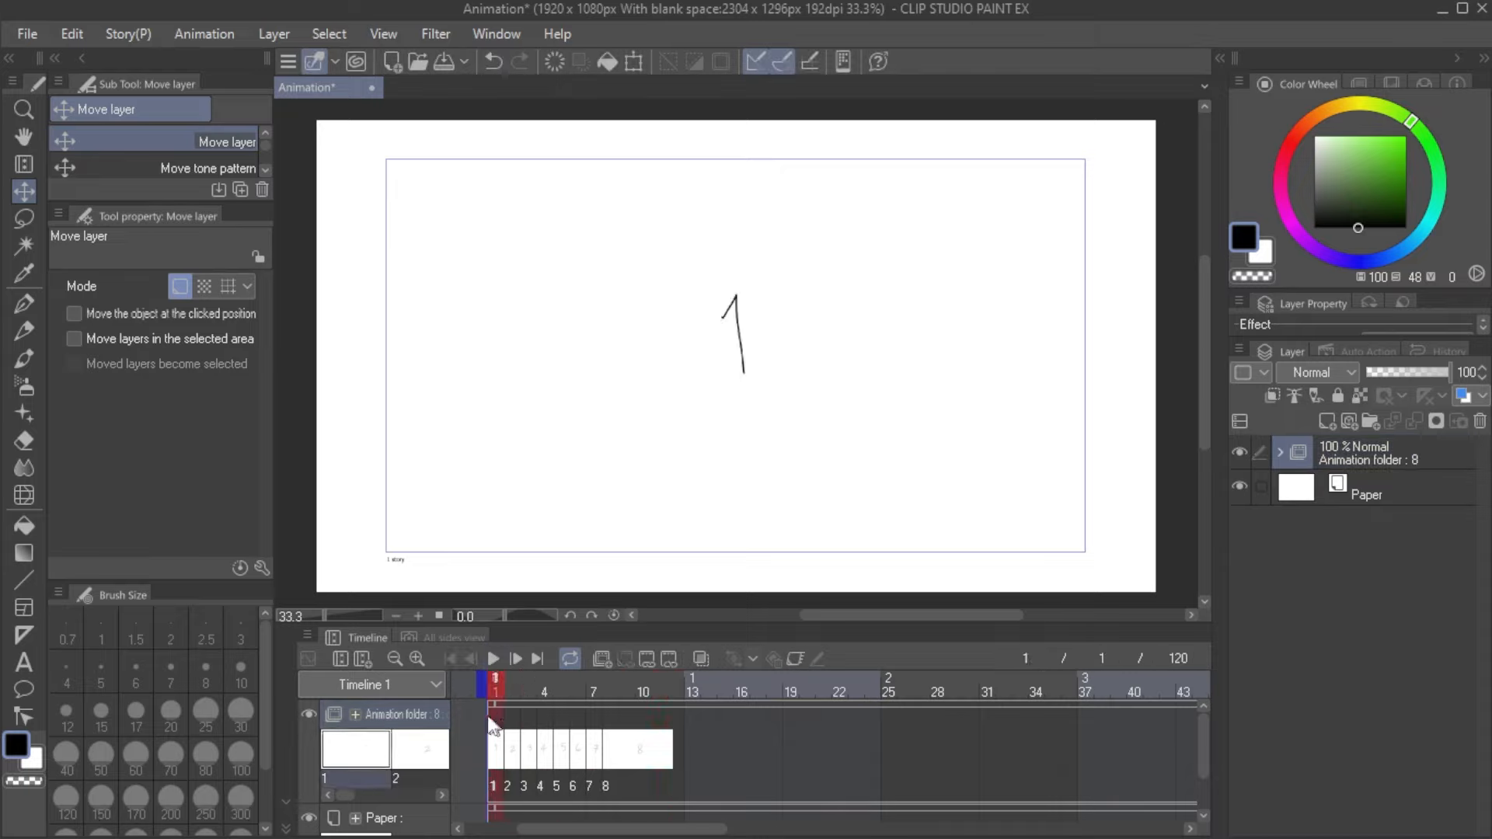
right_click(402, 743)
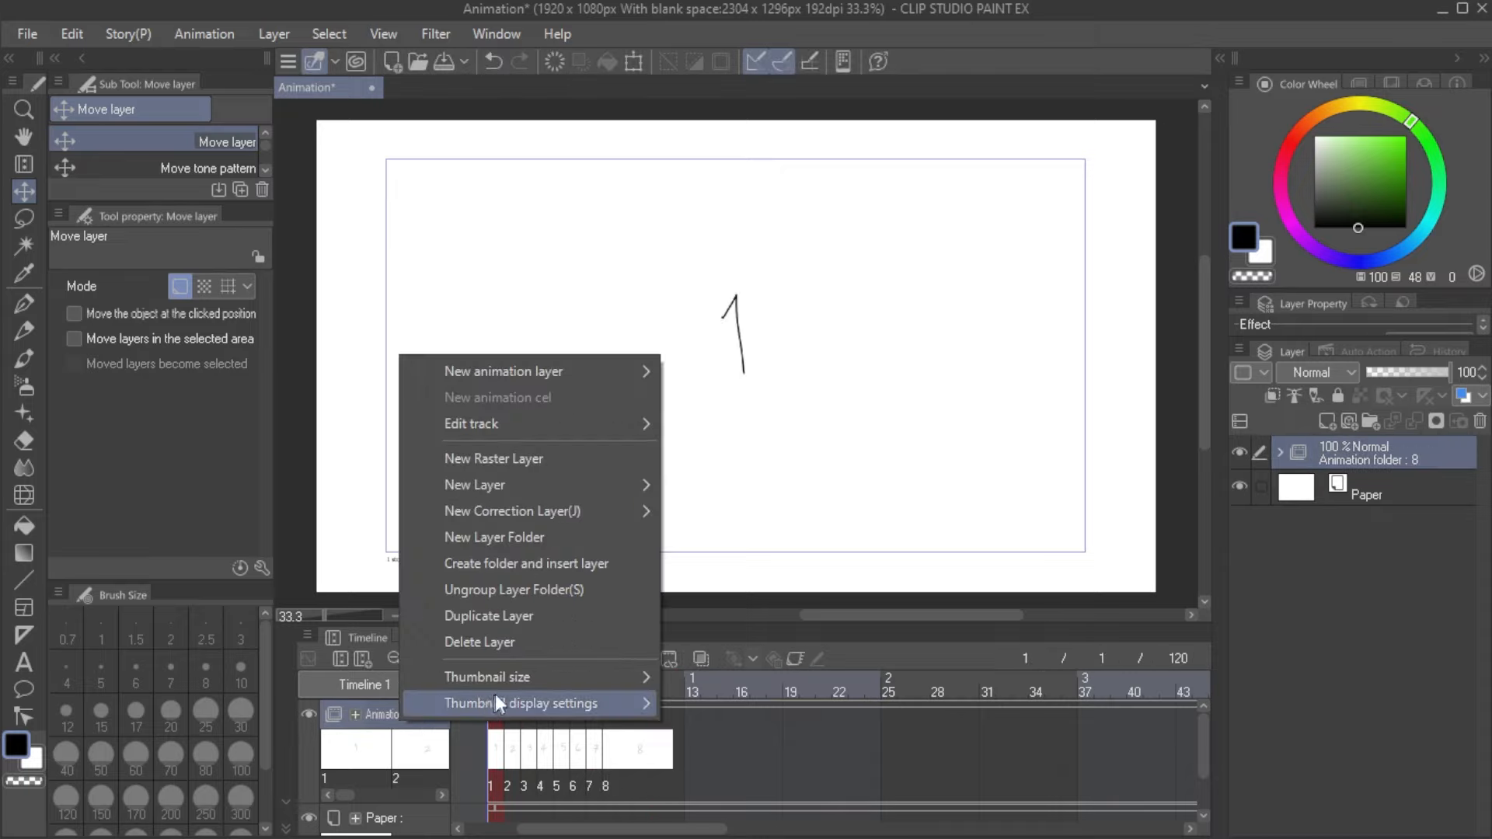
mouse_move(501, 683)
click(717, 683)
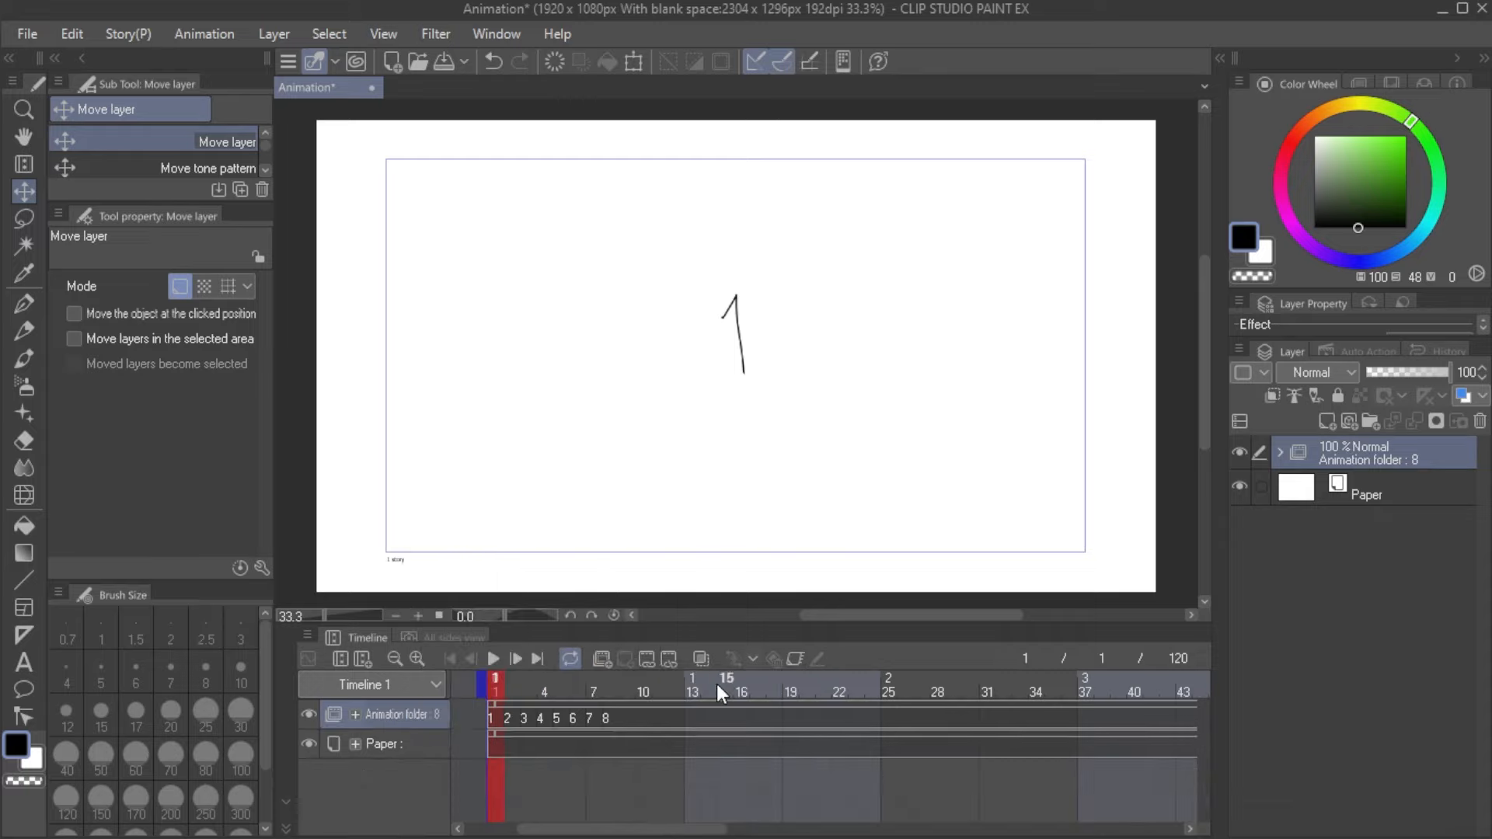
Step: Try a smaller thumbnail size on the timeline tracks, restore None, and play the animation
right_click(417, 704)
click(739, 724)
right_click(424, 722)
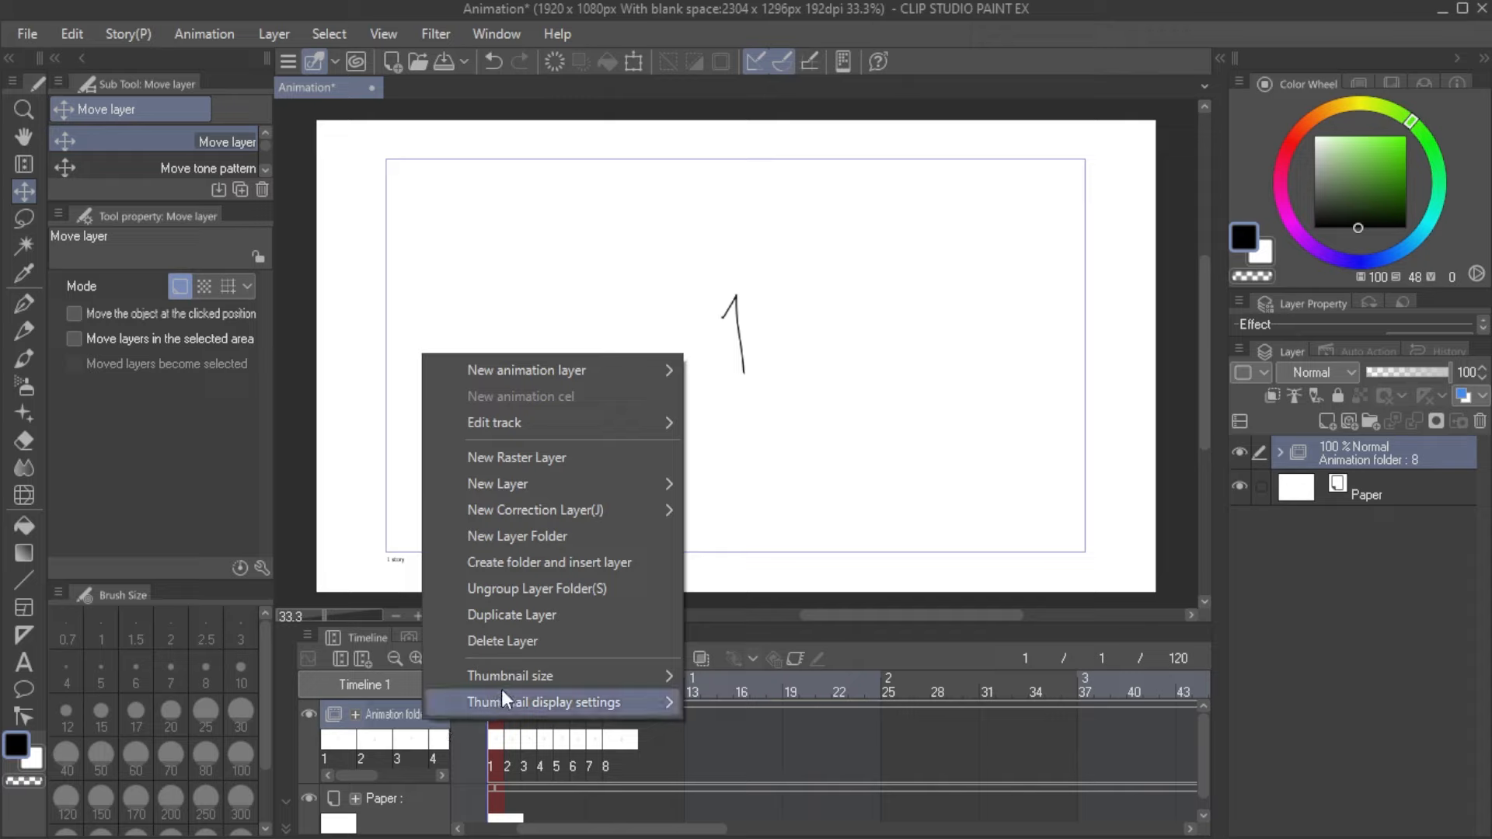
click(717, 678)
click(492, 659)
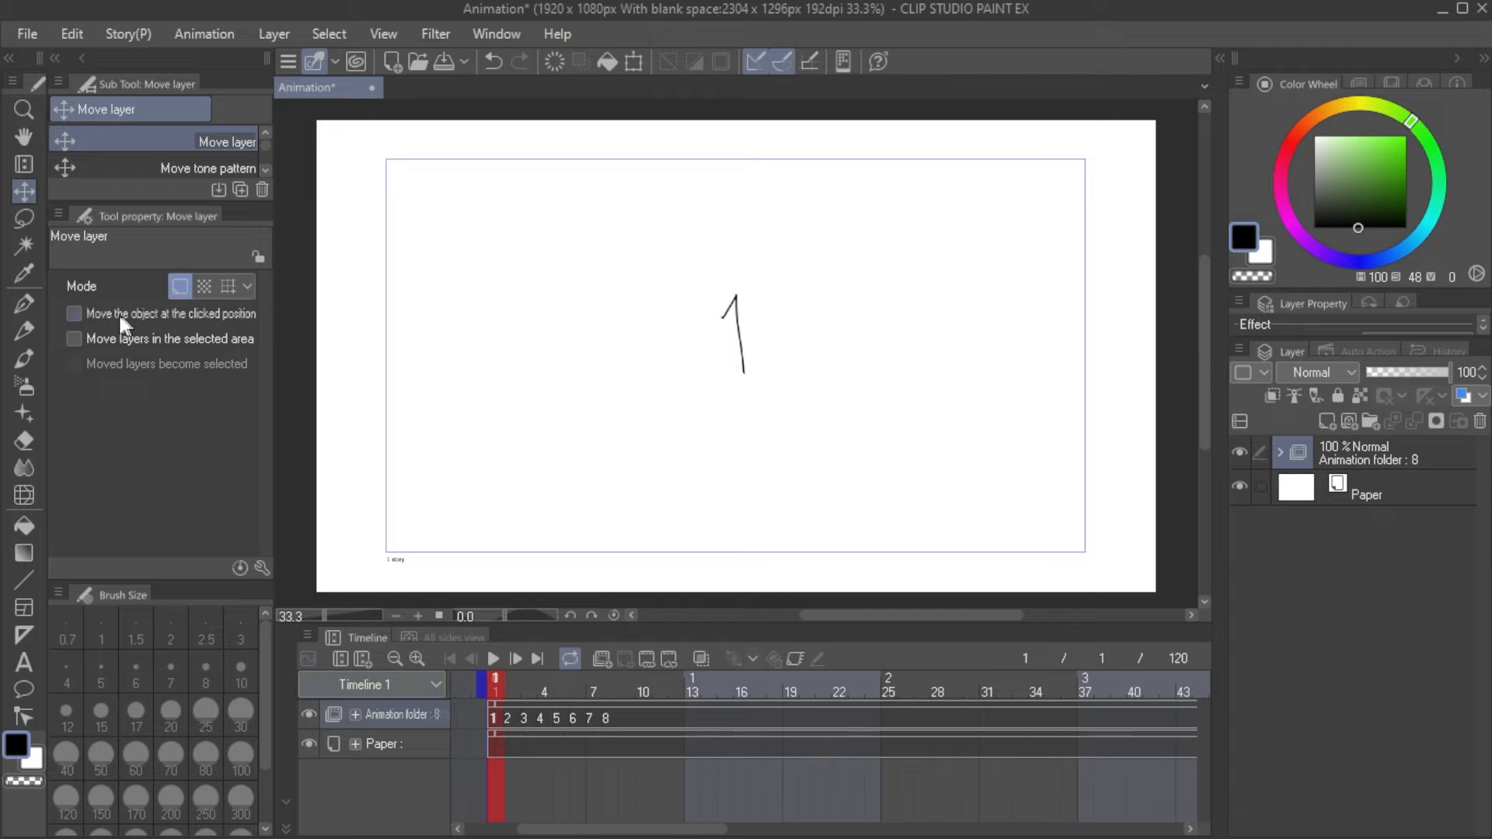
Step: Duplicate the Turnip pen sub tool and name the copy "Animation Pennn"
click(24, 301)
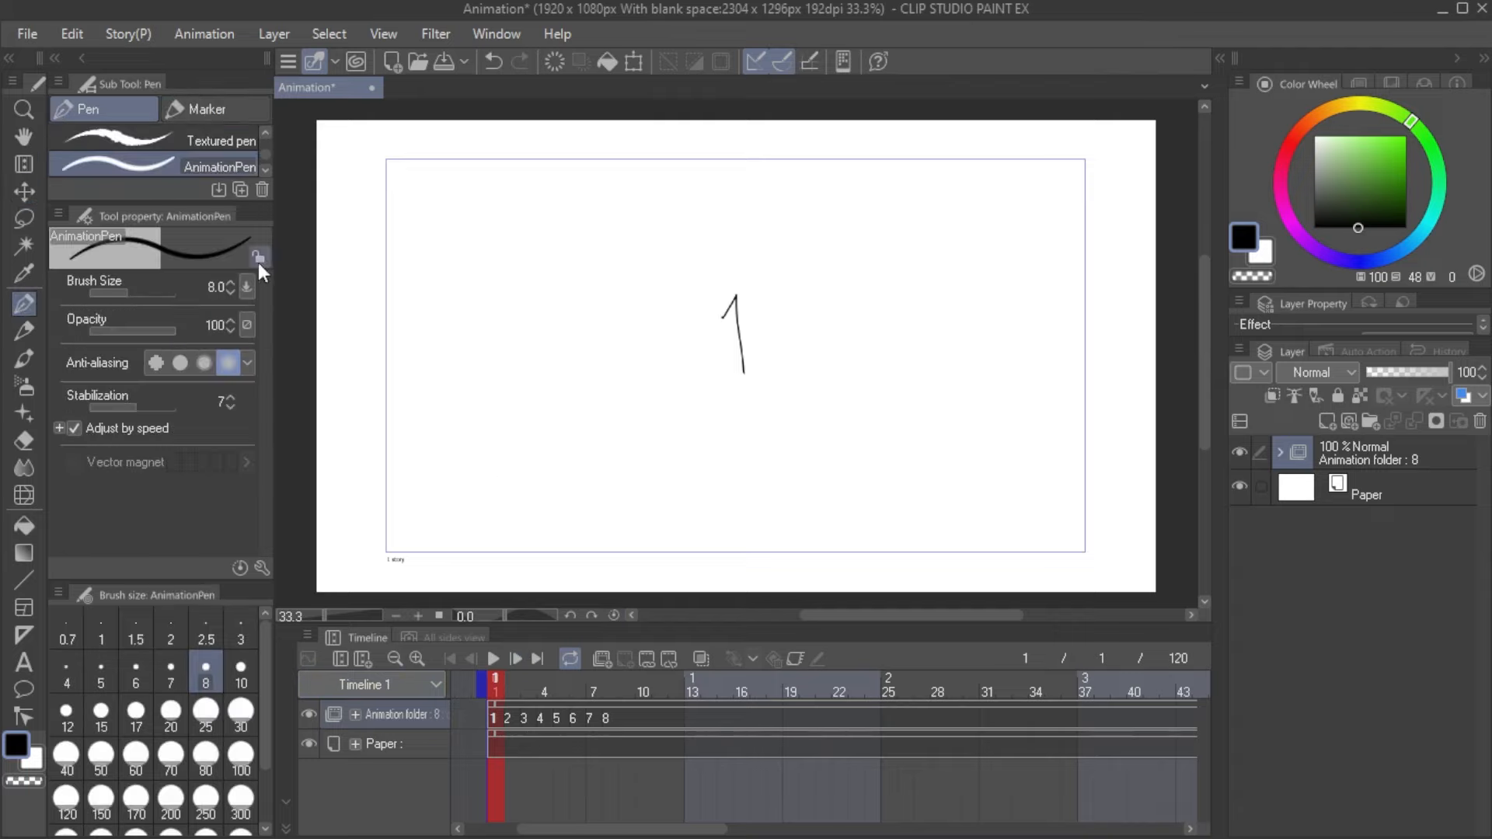
drag(173, 204, 158, 288)
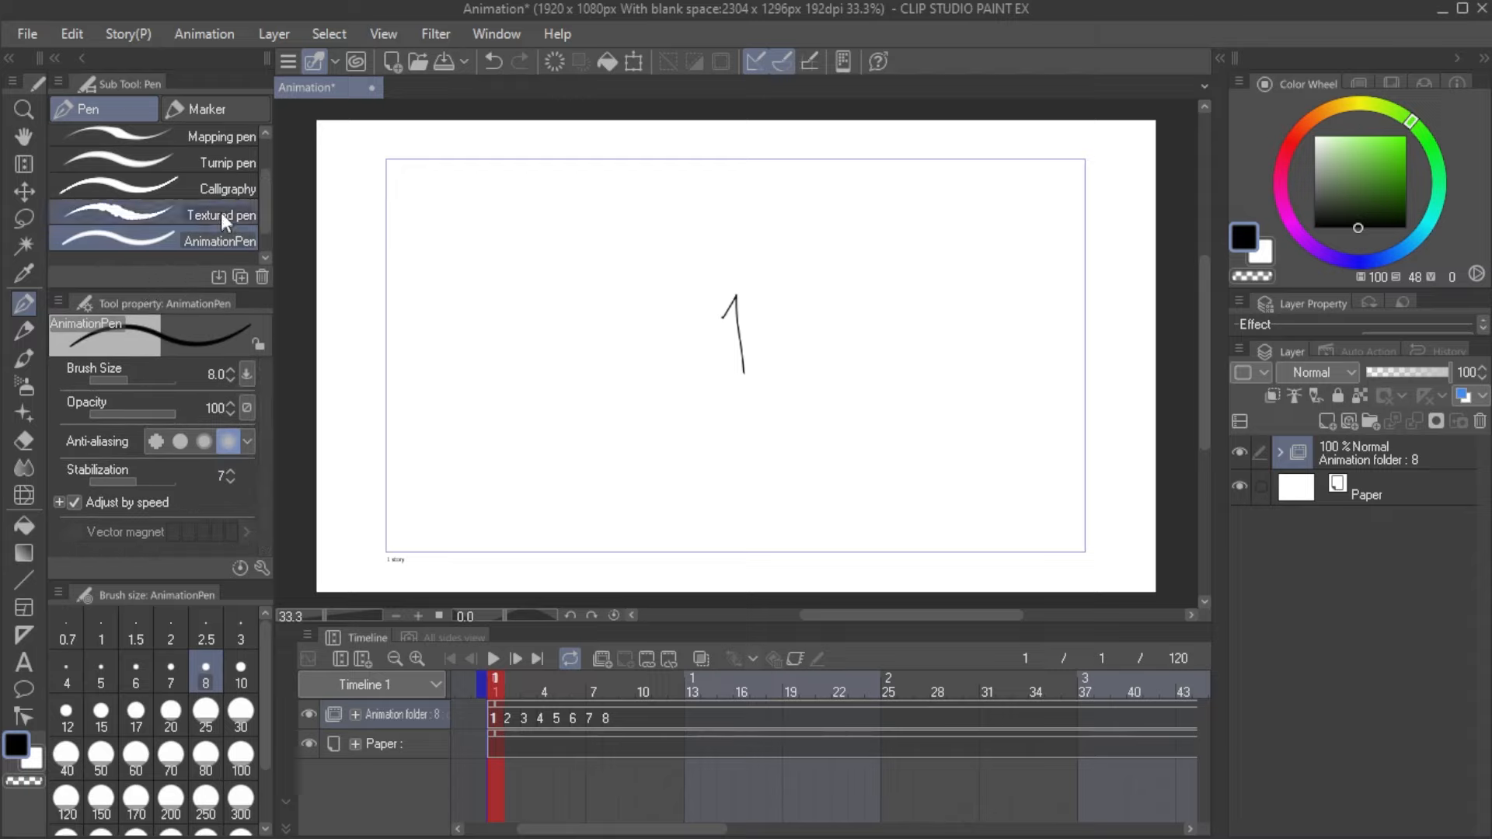
click(223, 167)
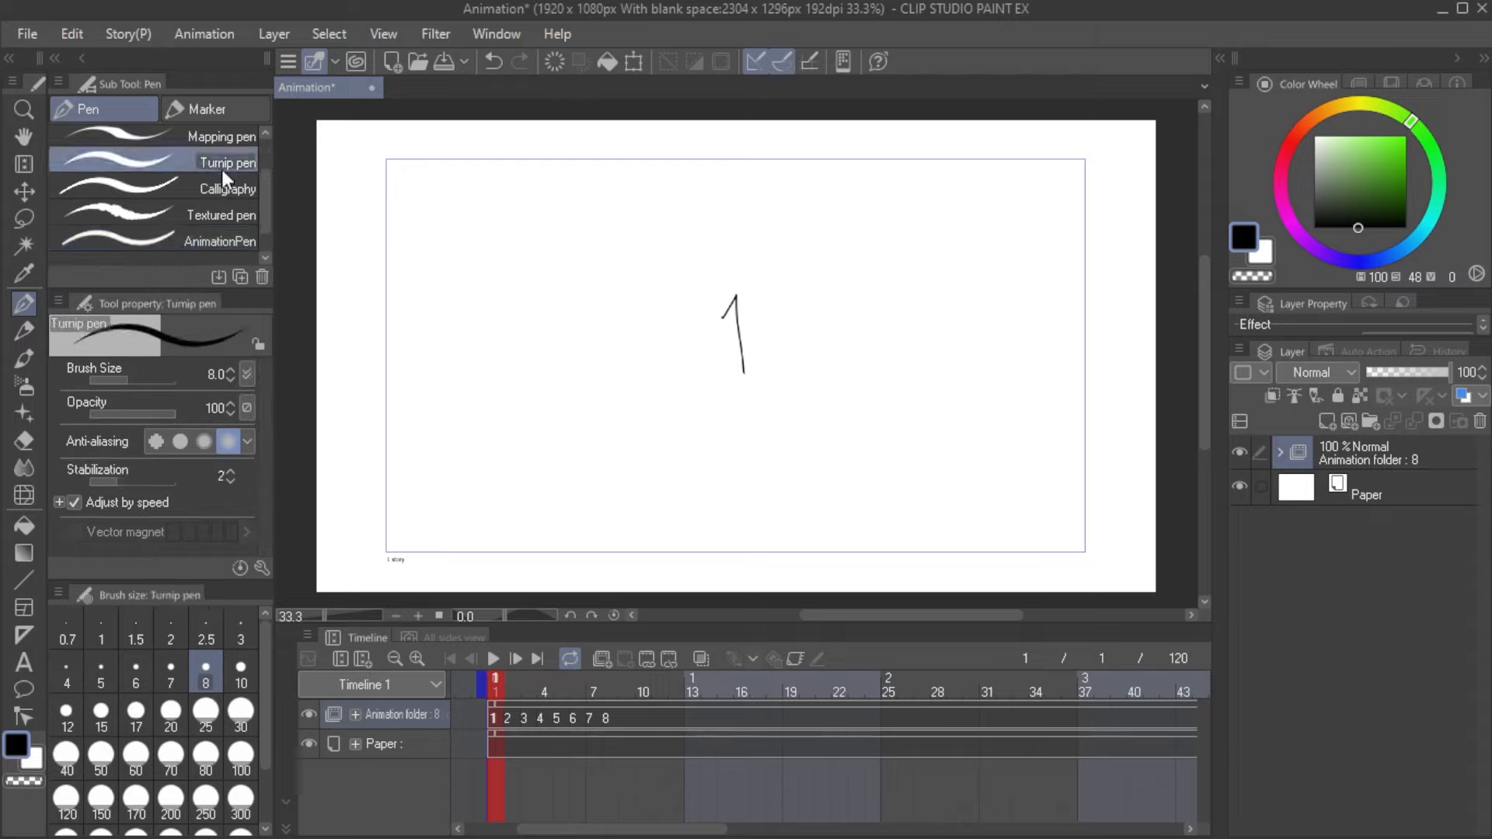
right_click(170, 160)
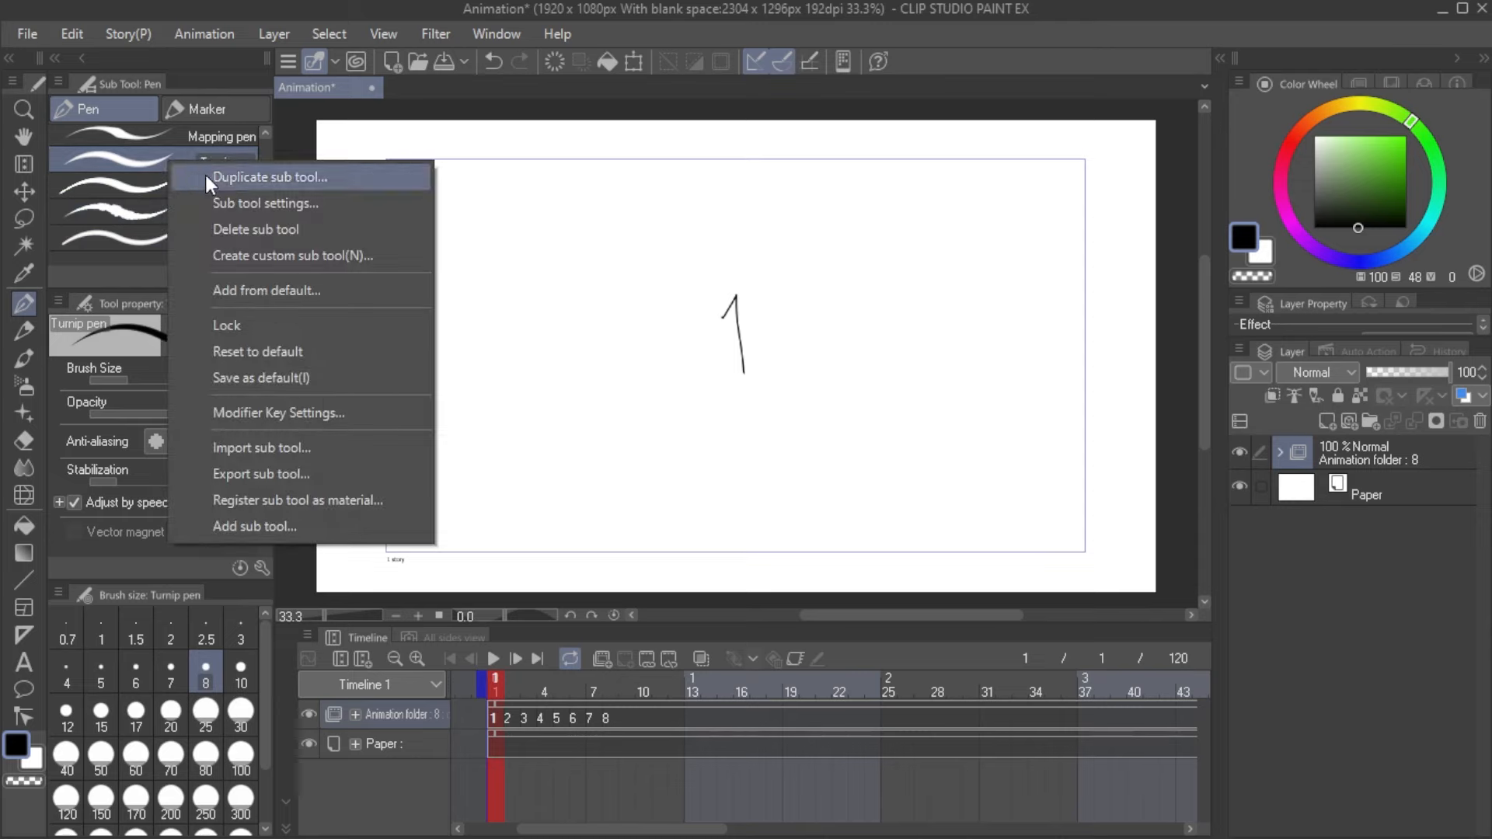
click(205, 174)
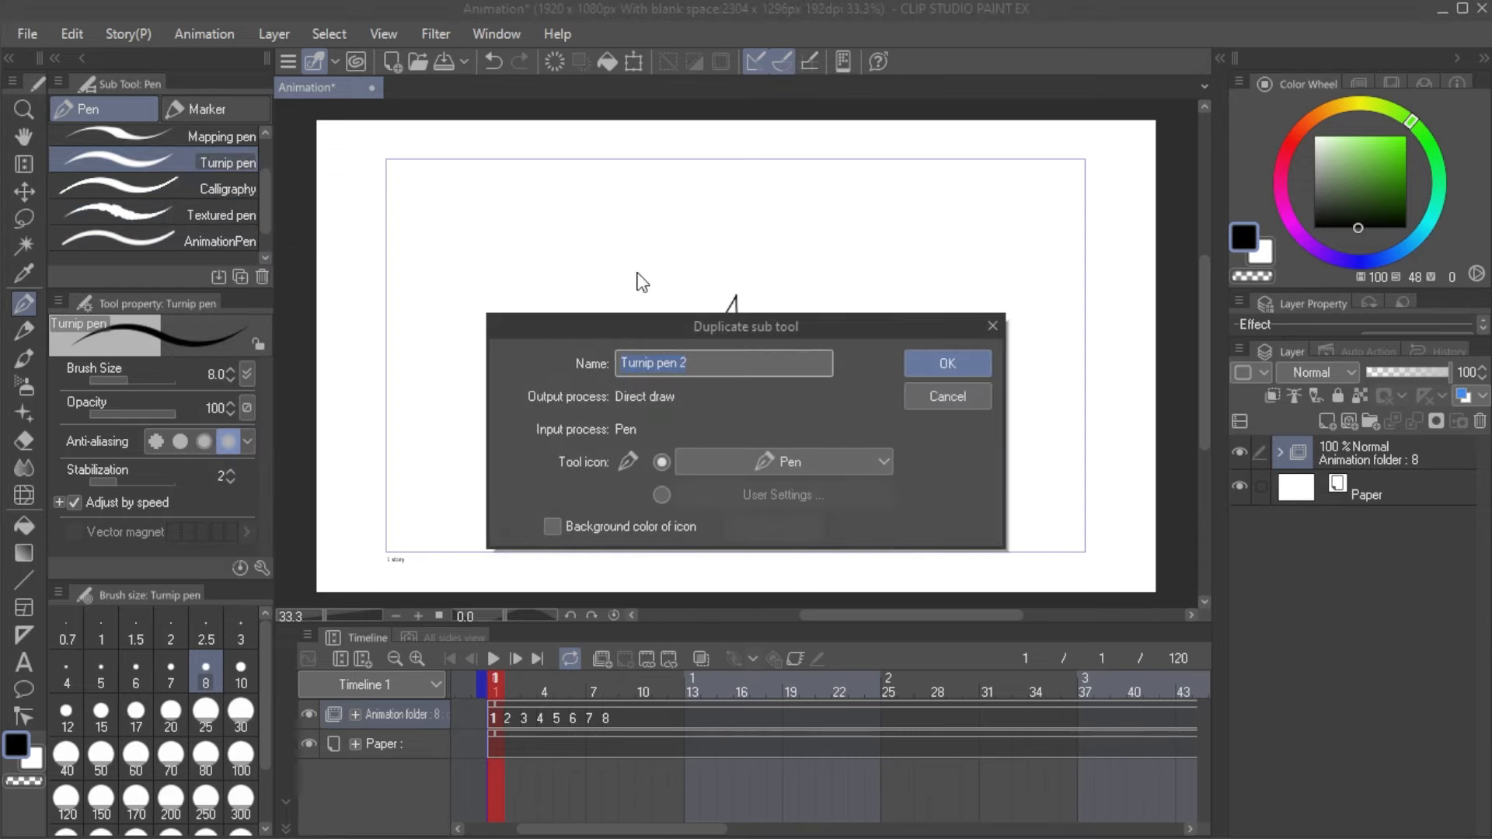
text(Animation Pennn)
click(932, 359)
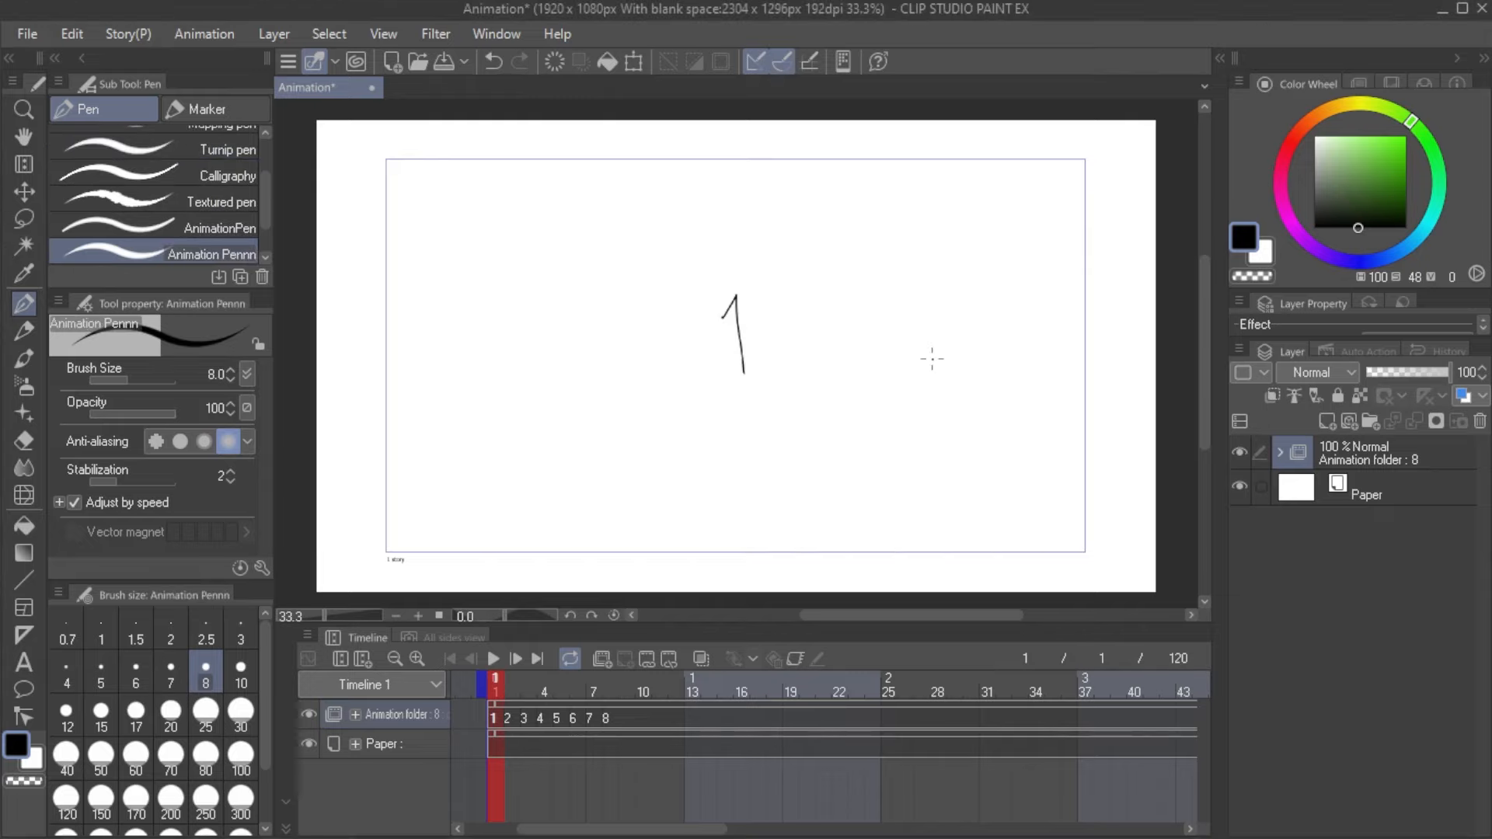
Step: Flatten the Animation Pennn's brush size pen pressure curve by raising its low end and lowering its high end
click(246, 381)
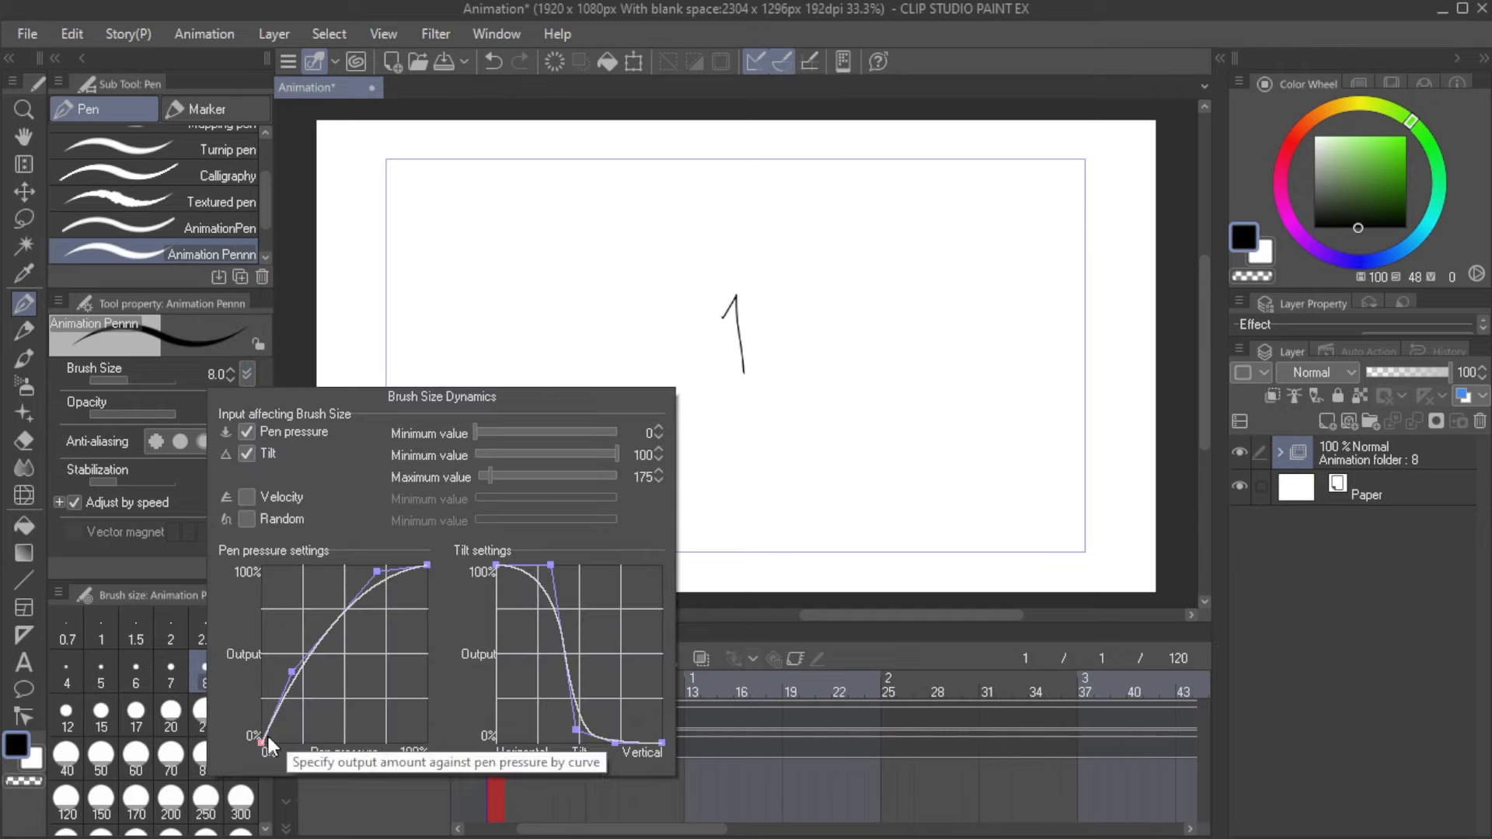
drag(268, 737, 262, 691)
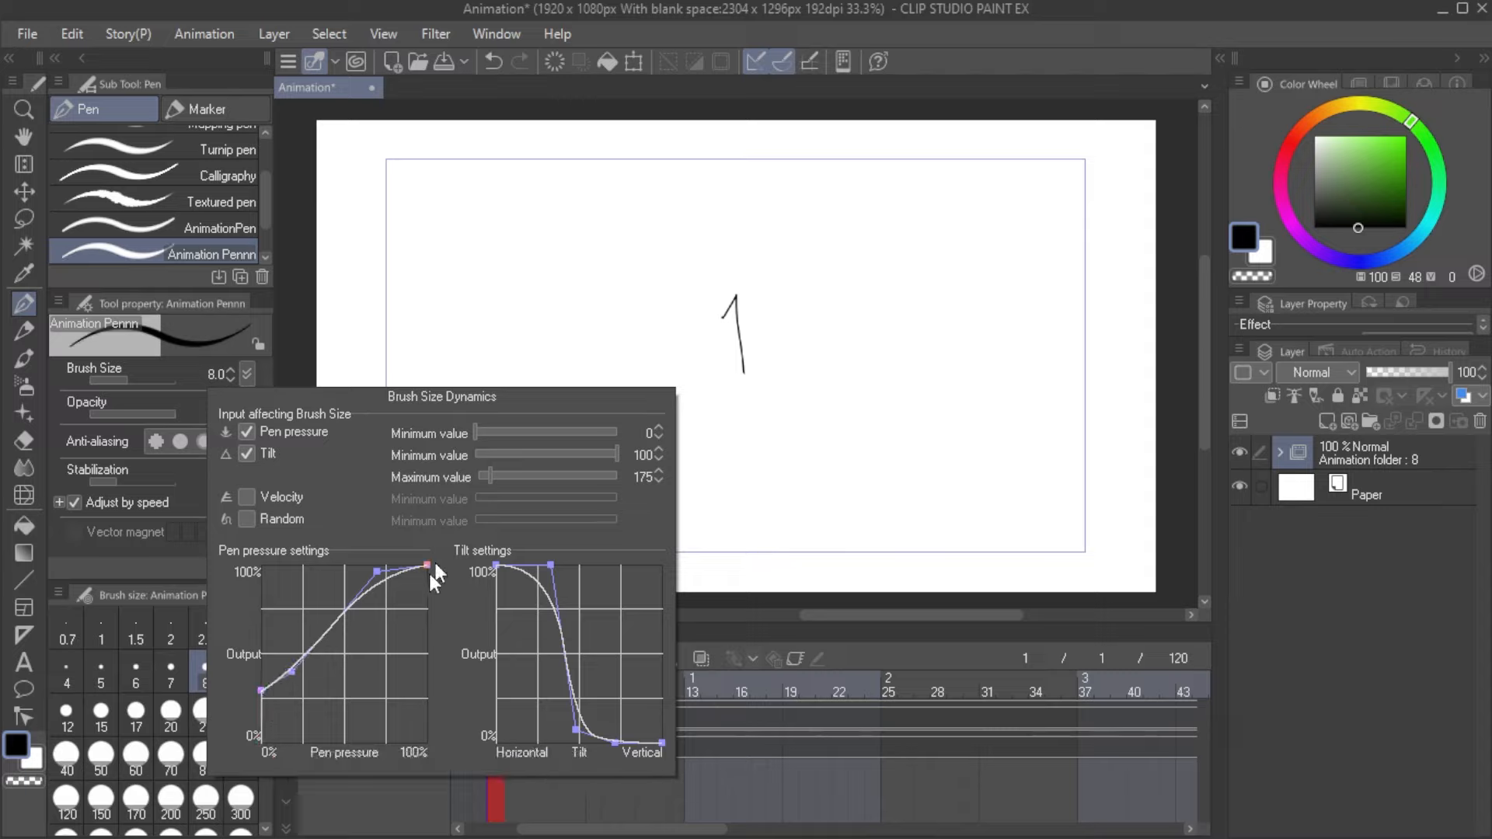
drag(426, 565, 374, 615)
drag(296, 668, 284, 666)
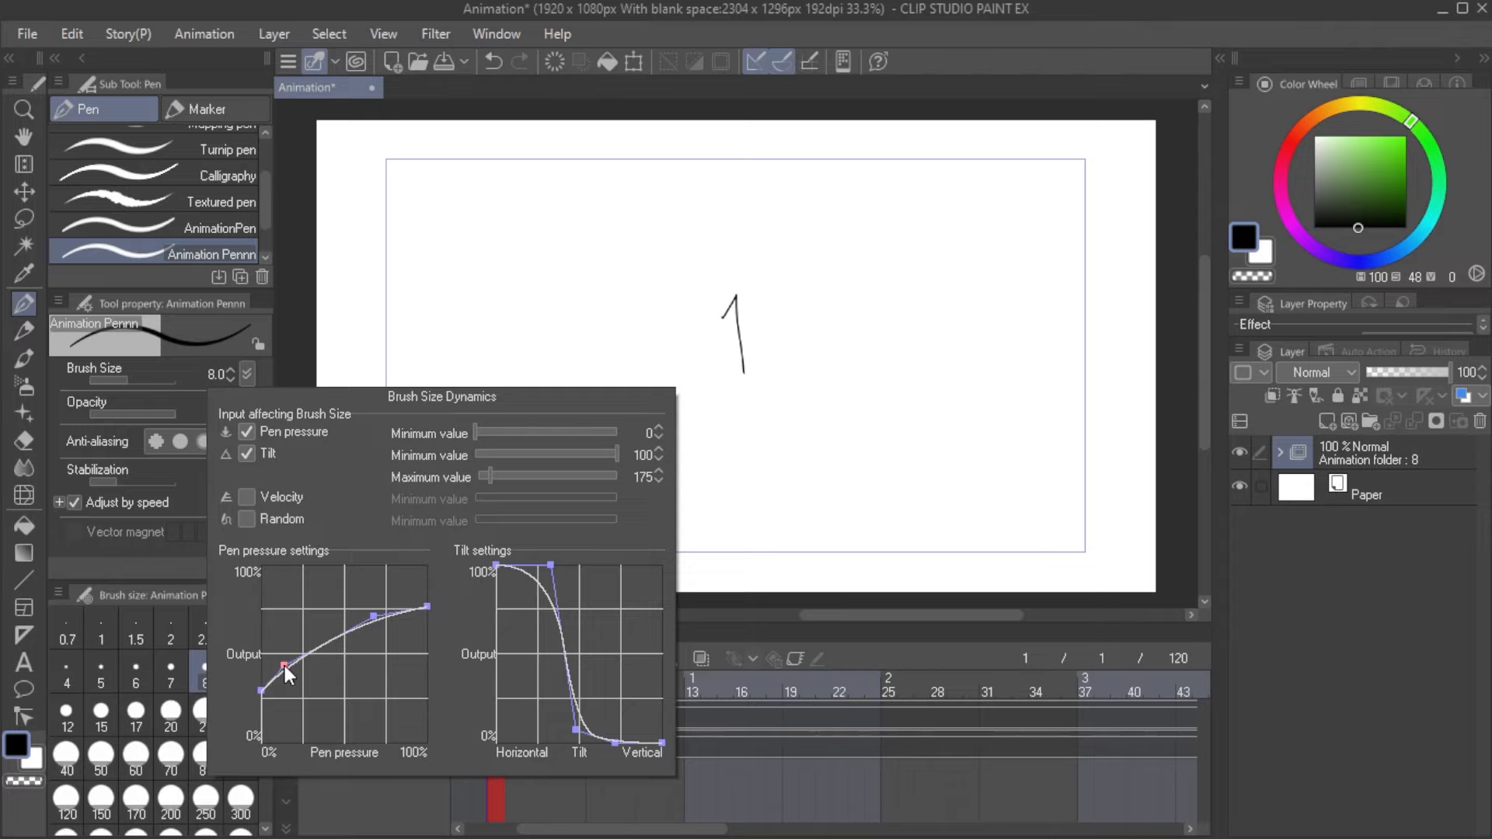
drag(363, 617, 364, 608)
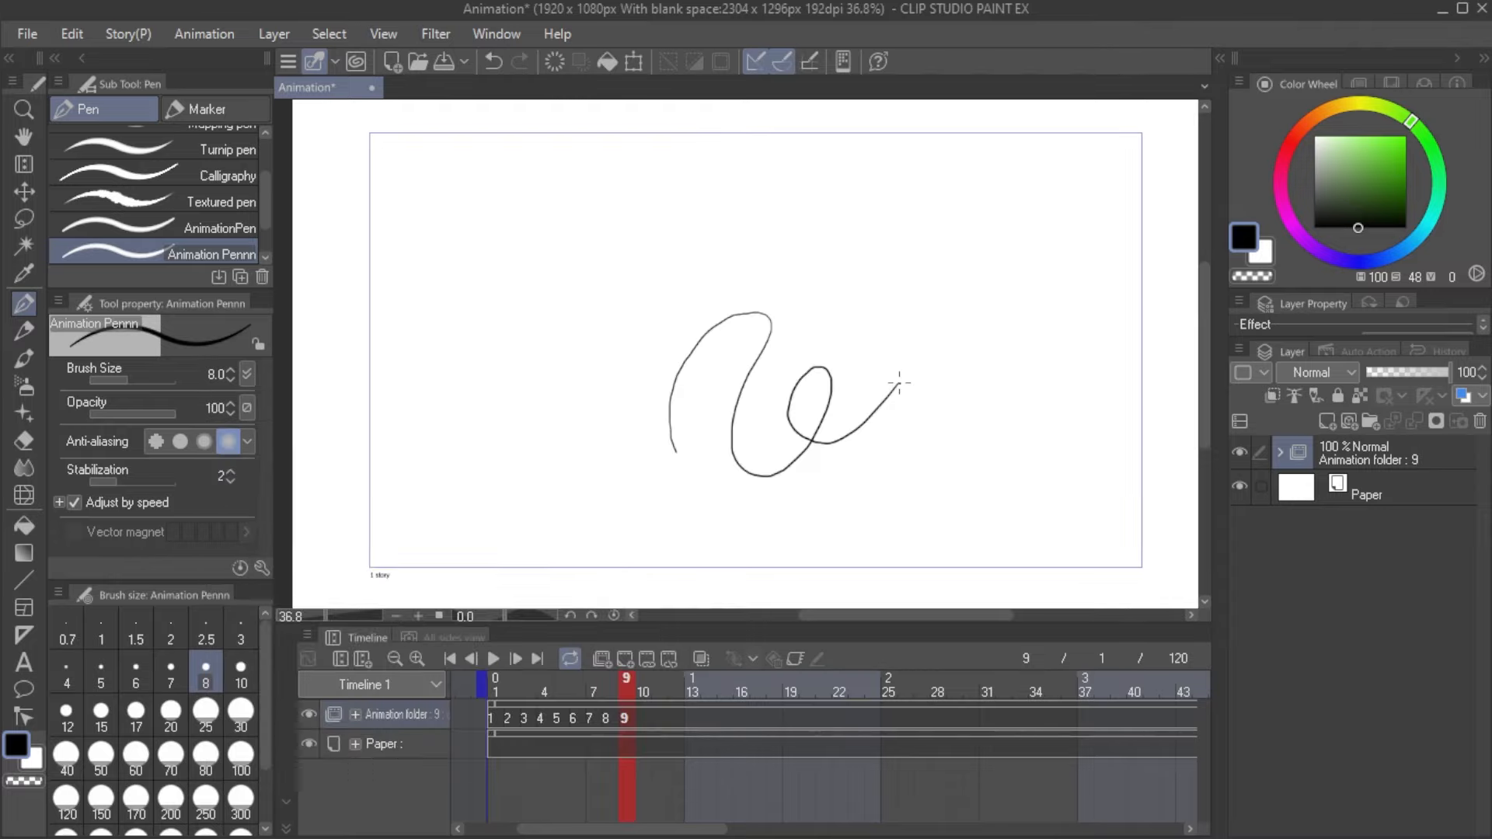
Step: Undo the test stroke on frame 9, draw zigzag comparison strokes there with the Turnip pen, and reselect the Animation Pennn
key(ctrl+z)
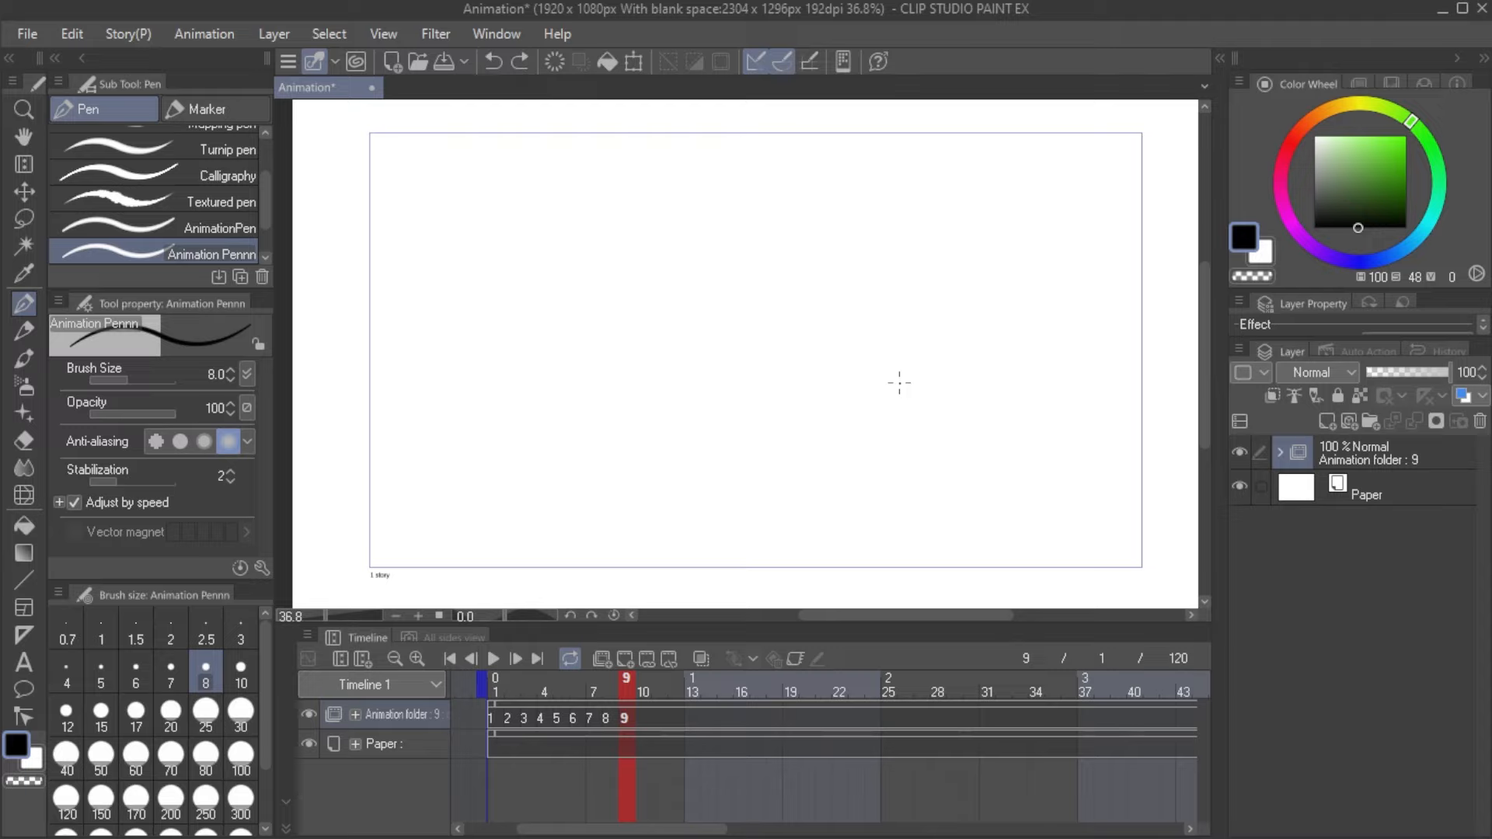
click(156, 148)
drag(616, 490, 876, 227)
mouse_move(872, 231)
mouse_down()
mouse_move(785, 327)
mouse_move(913, 330)
mouse_move(983, 358)
mouse_up()
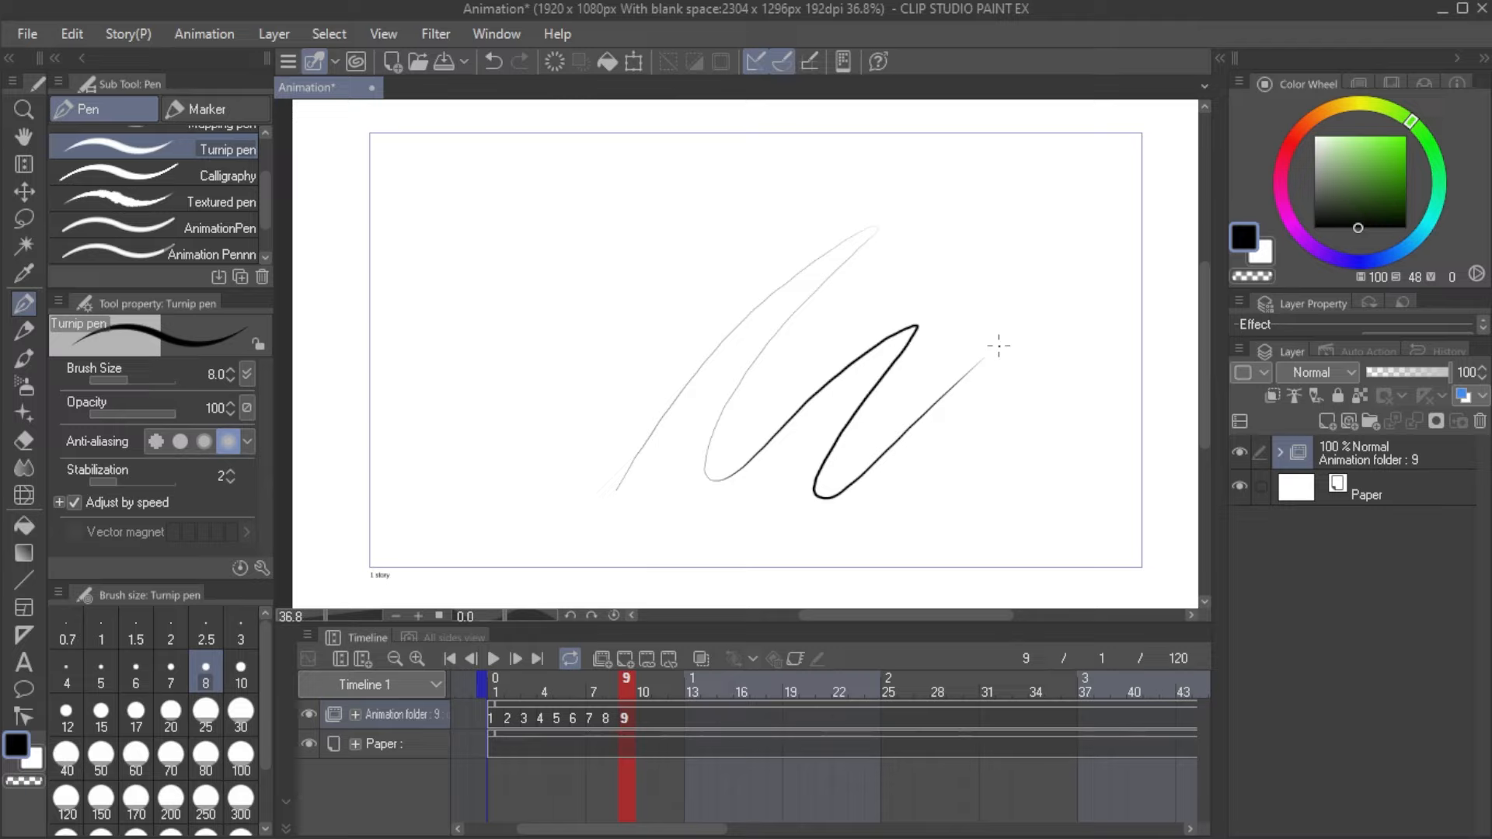
drag(531, 448, 862, 287)
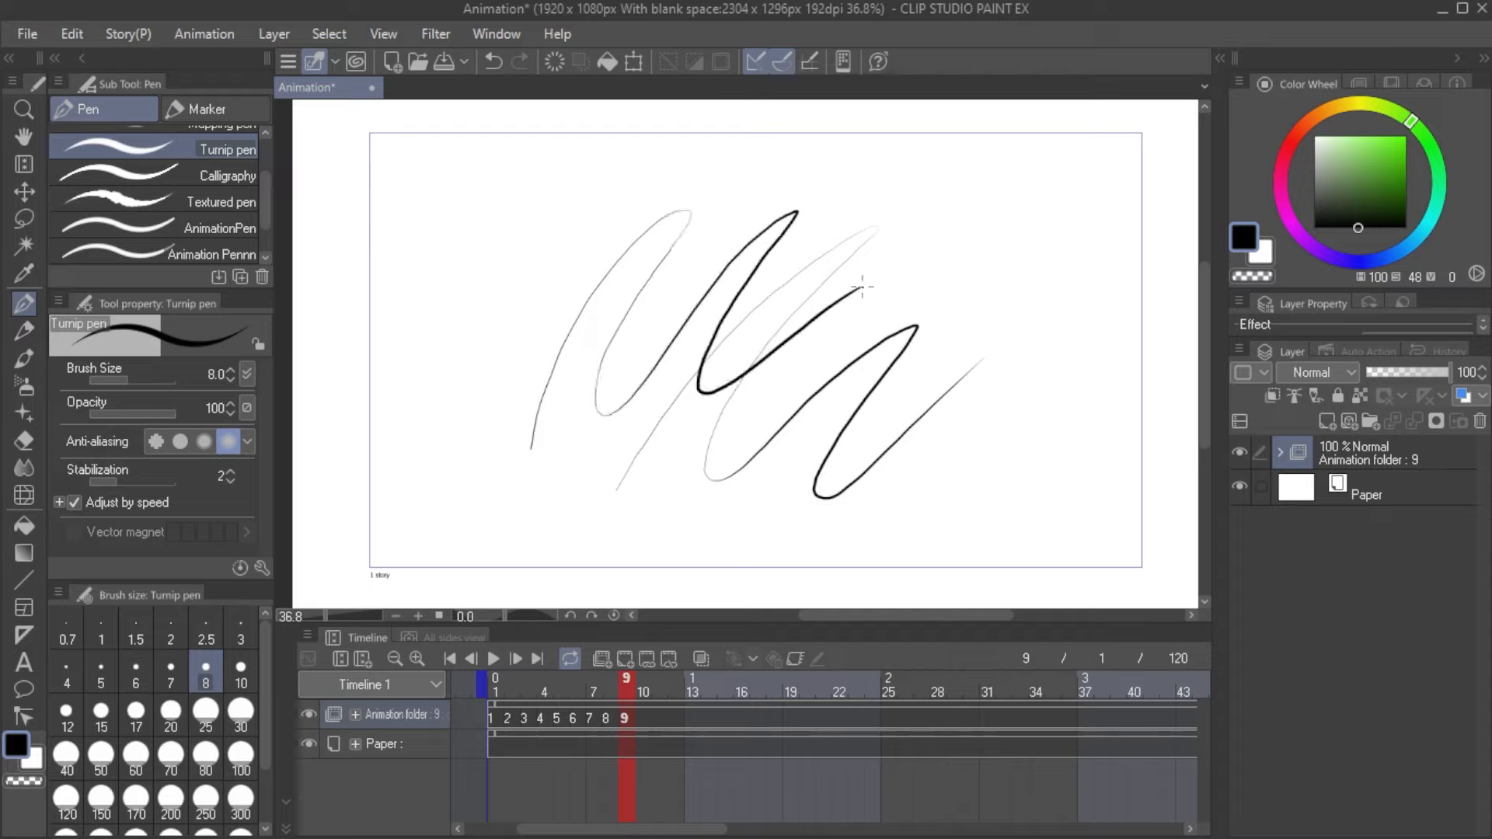
click(116, 254)
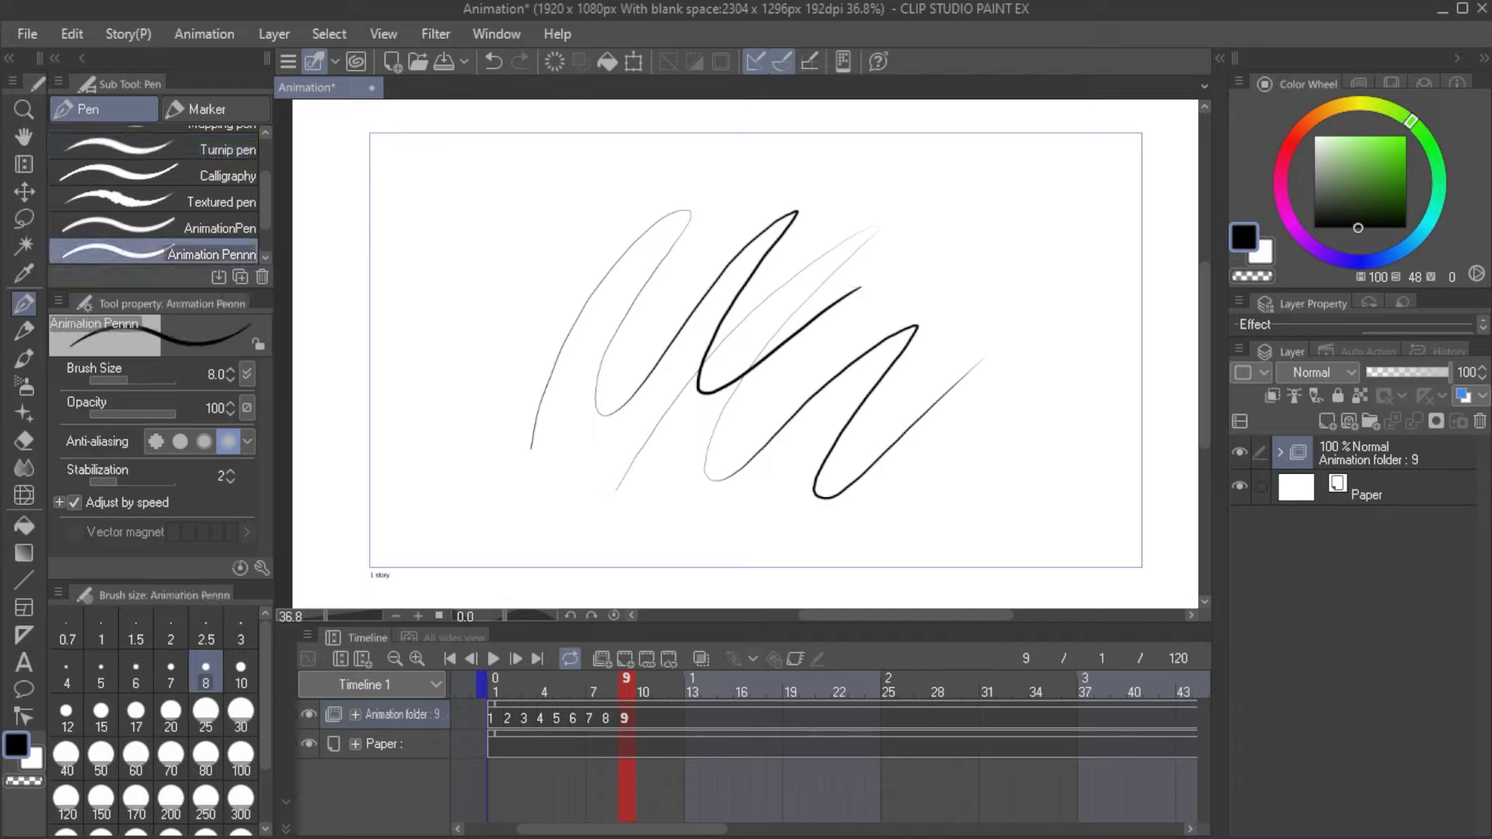
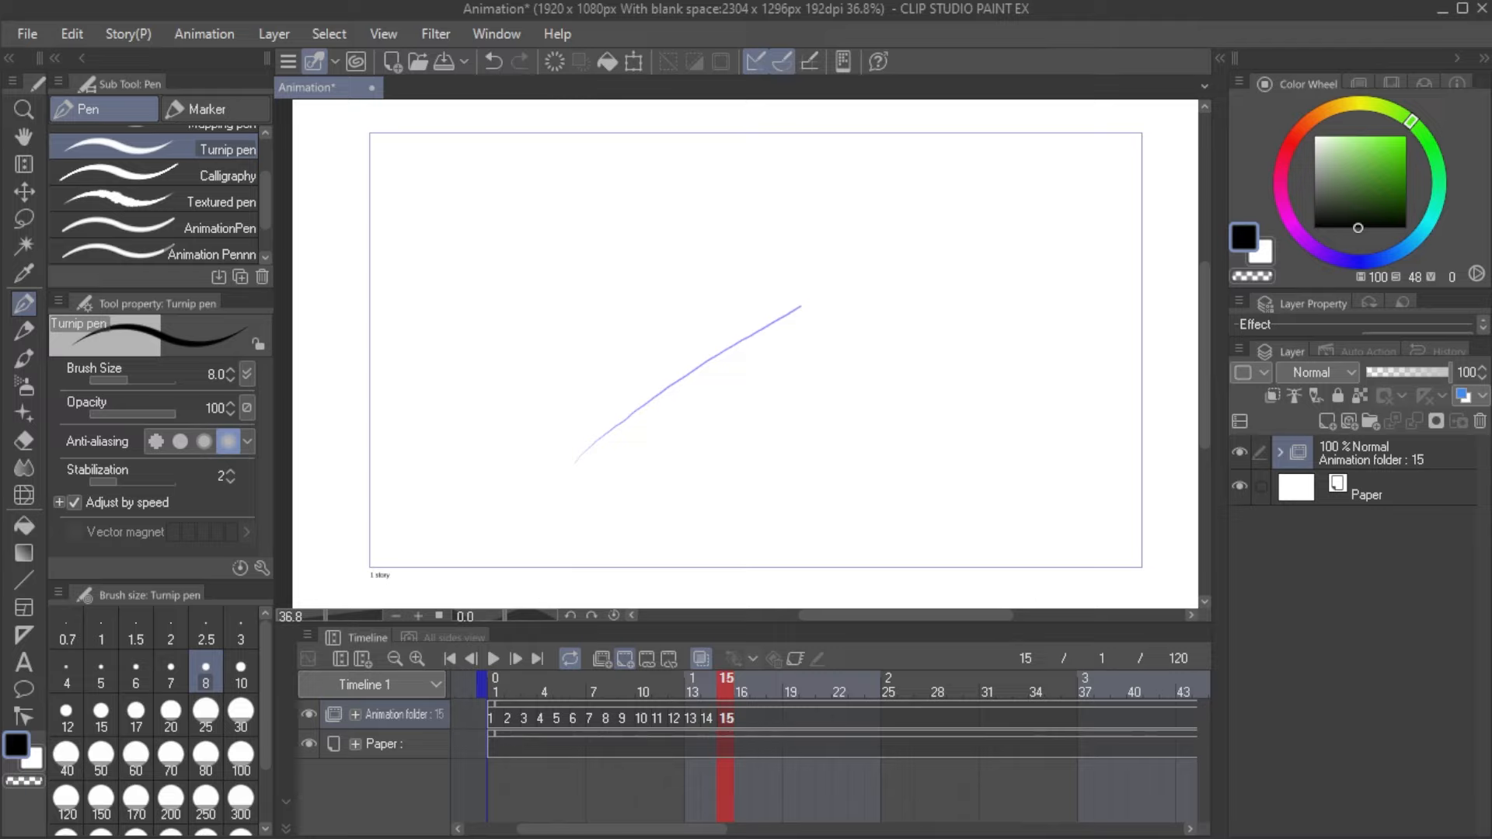
Step: Draw a diagonal line on cel 15 with the Turnip pen and play the line animation from frame 13
drag(576, 464, 812, 306)
mouse_move(694, 689)
mouse_down()
mouse_move(727, 688)
mouse_move(690, 688)
mouse_up()
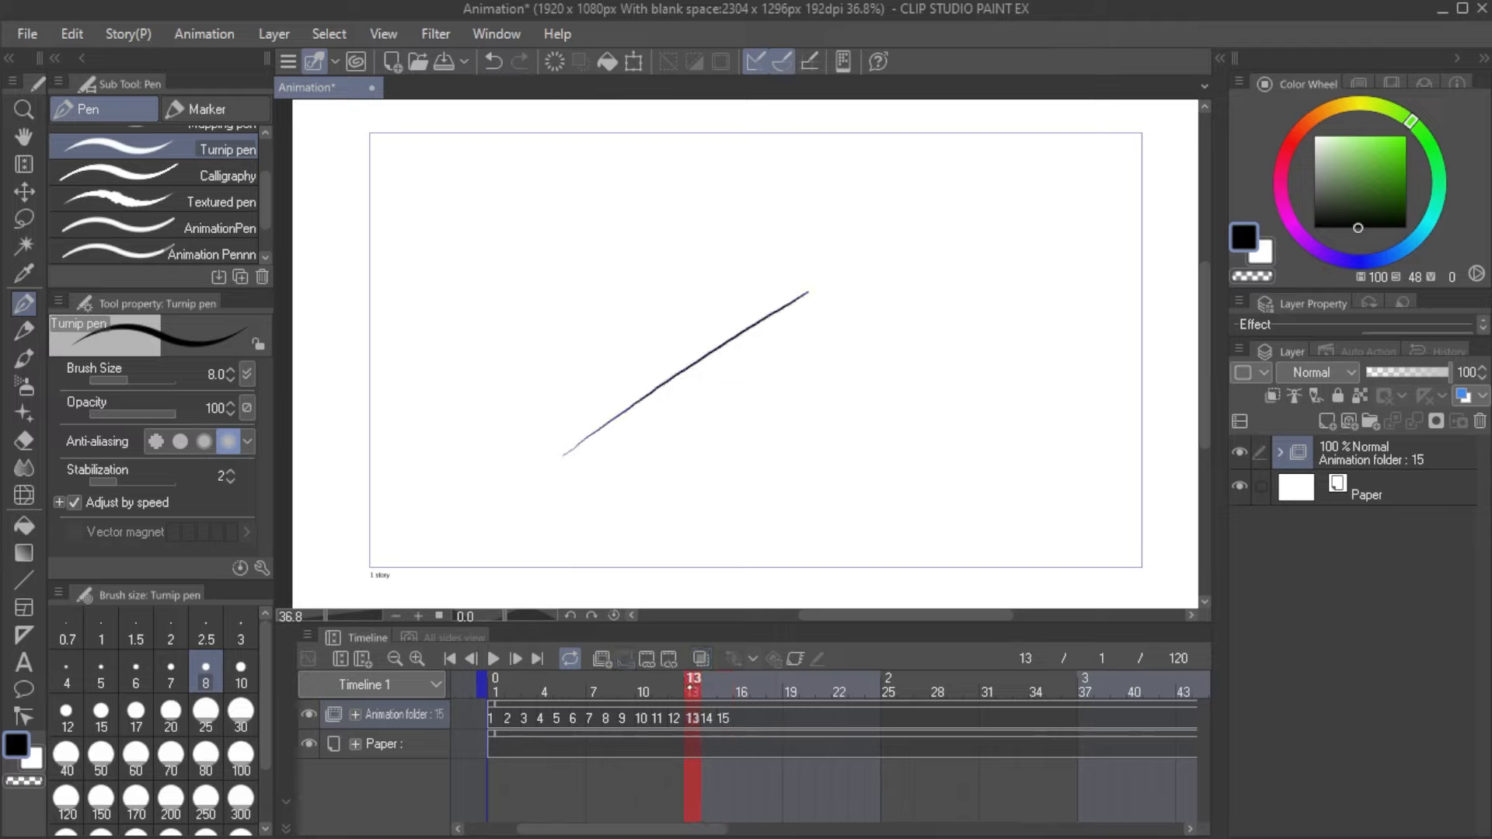
key(space)
key(space)
click(692, 689)
mouse_move(709, 686)
mouse_down()
mouse_move(725, 688)
mouse_move(687, 684)
mouse_up()
key(space)
key(space)
Step: Add a new cel on frame 16 and draw a short wavy line on it with the AnimationPen
click(211, 253)
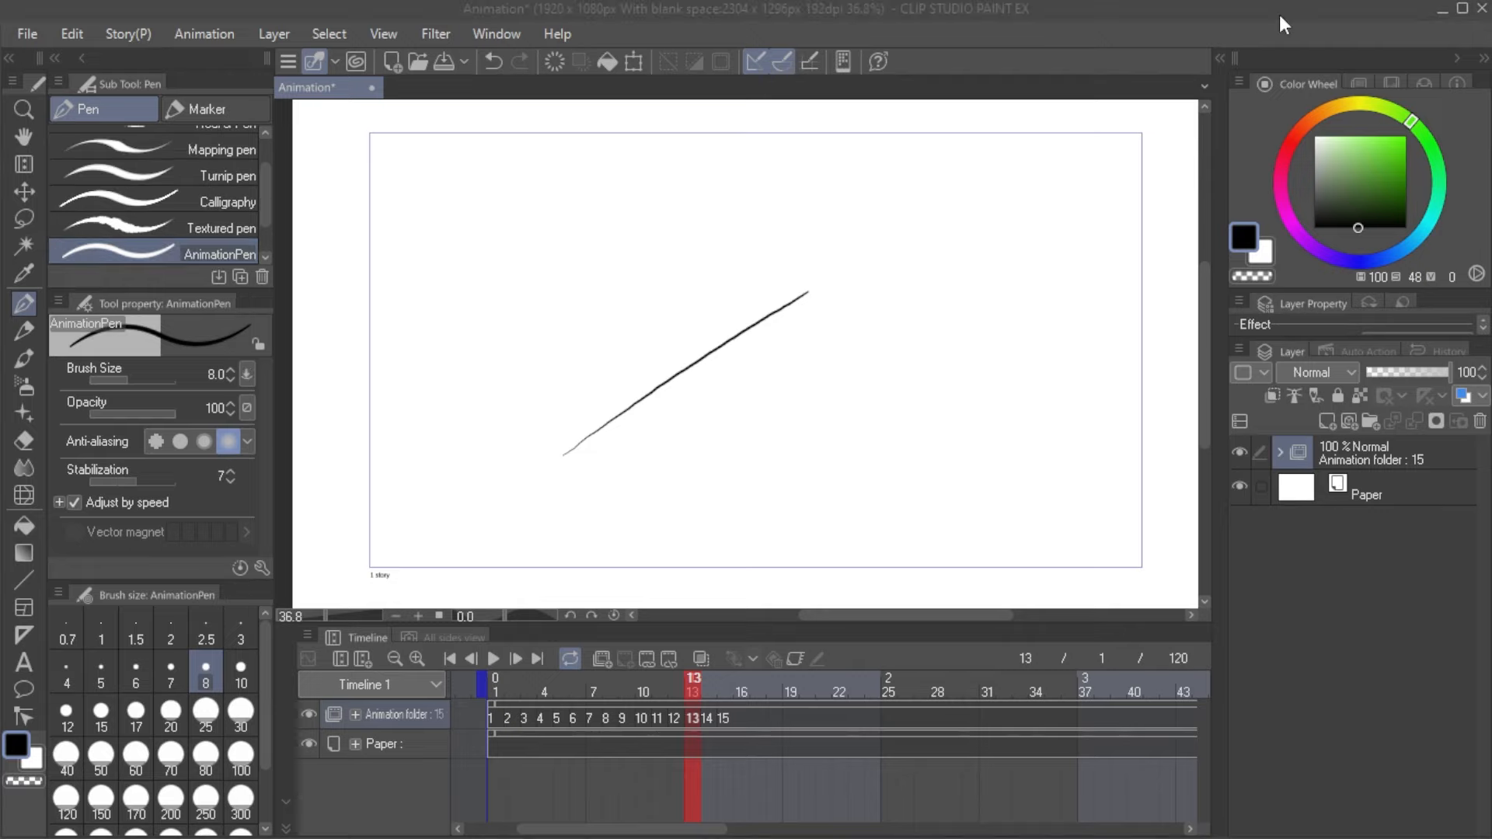
click(1279, 15)
click(740, 719)
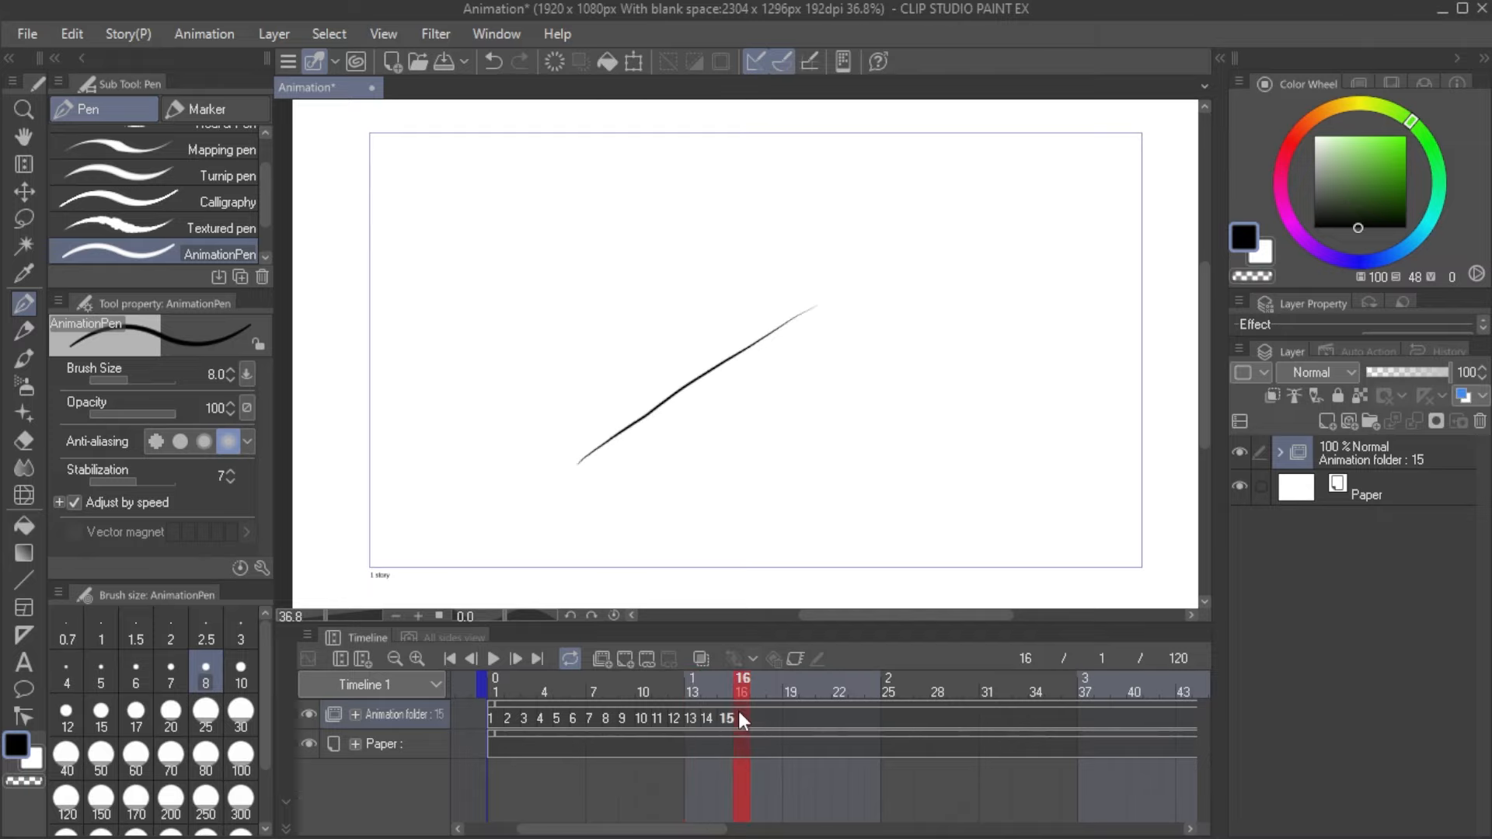
click(625, 660)
mouse_move(608, 390)
mouse_down()
mouse_move(669, 364)
mouse_move(729, 370)
mouse_up()
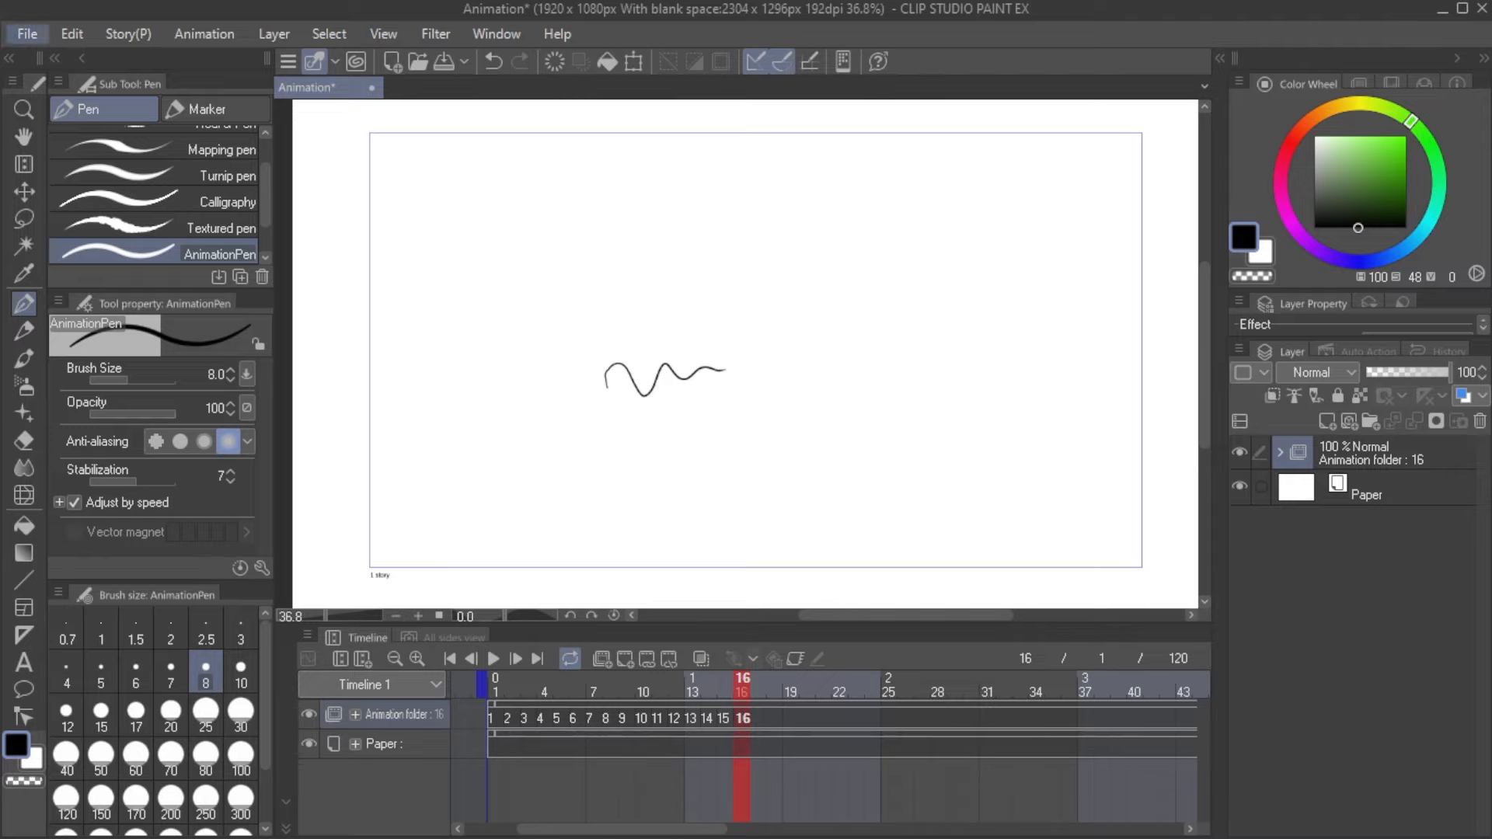
Step: Open the New animation cel shortcut for editing in the menu command shortcut settings and confirm it as Num+
click(27, 33)
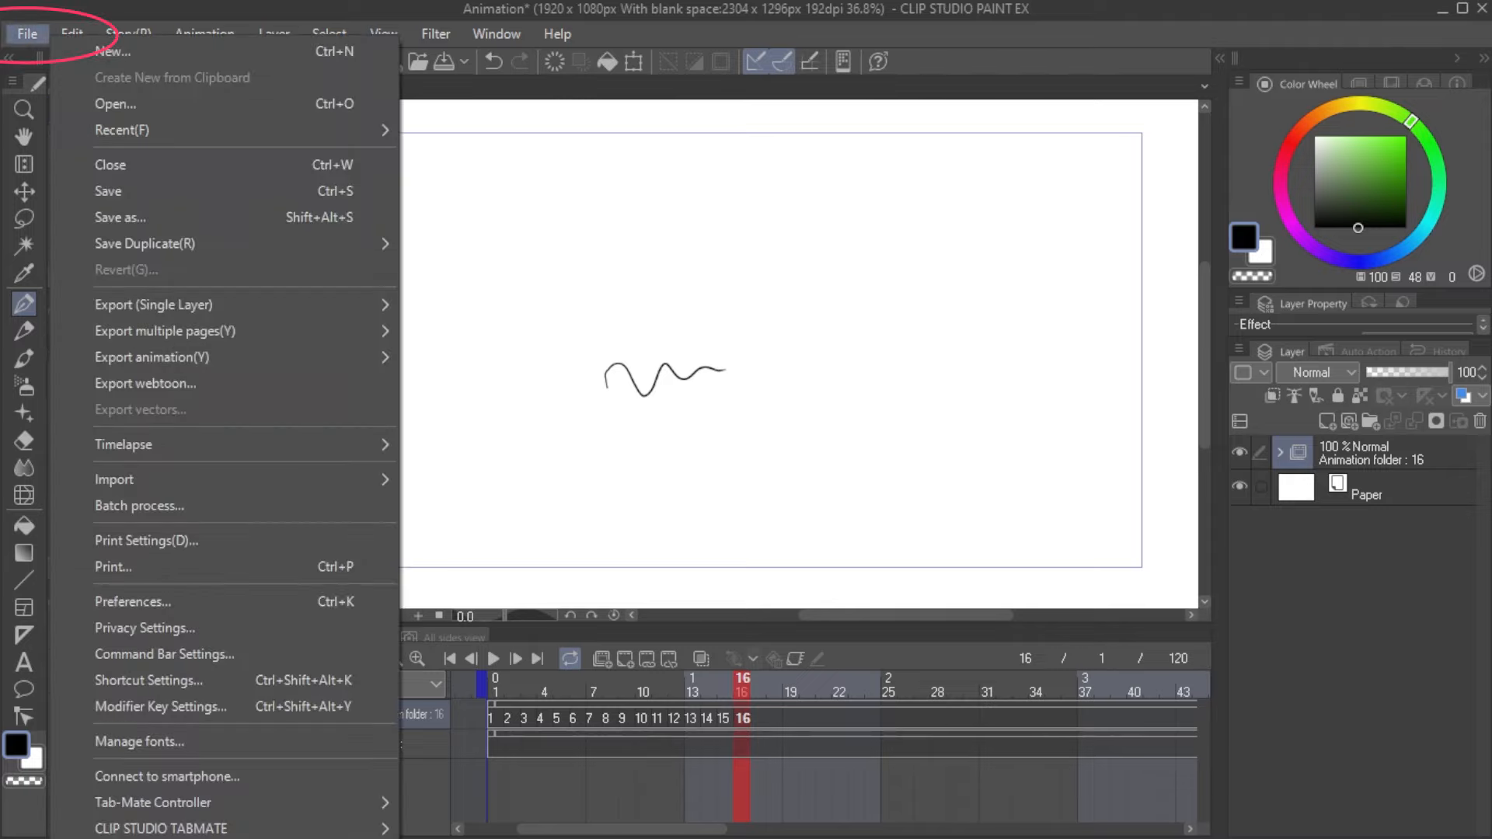
click(149, 680)
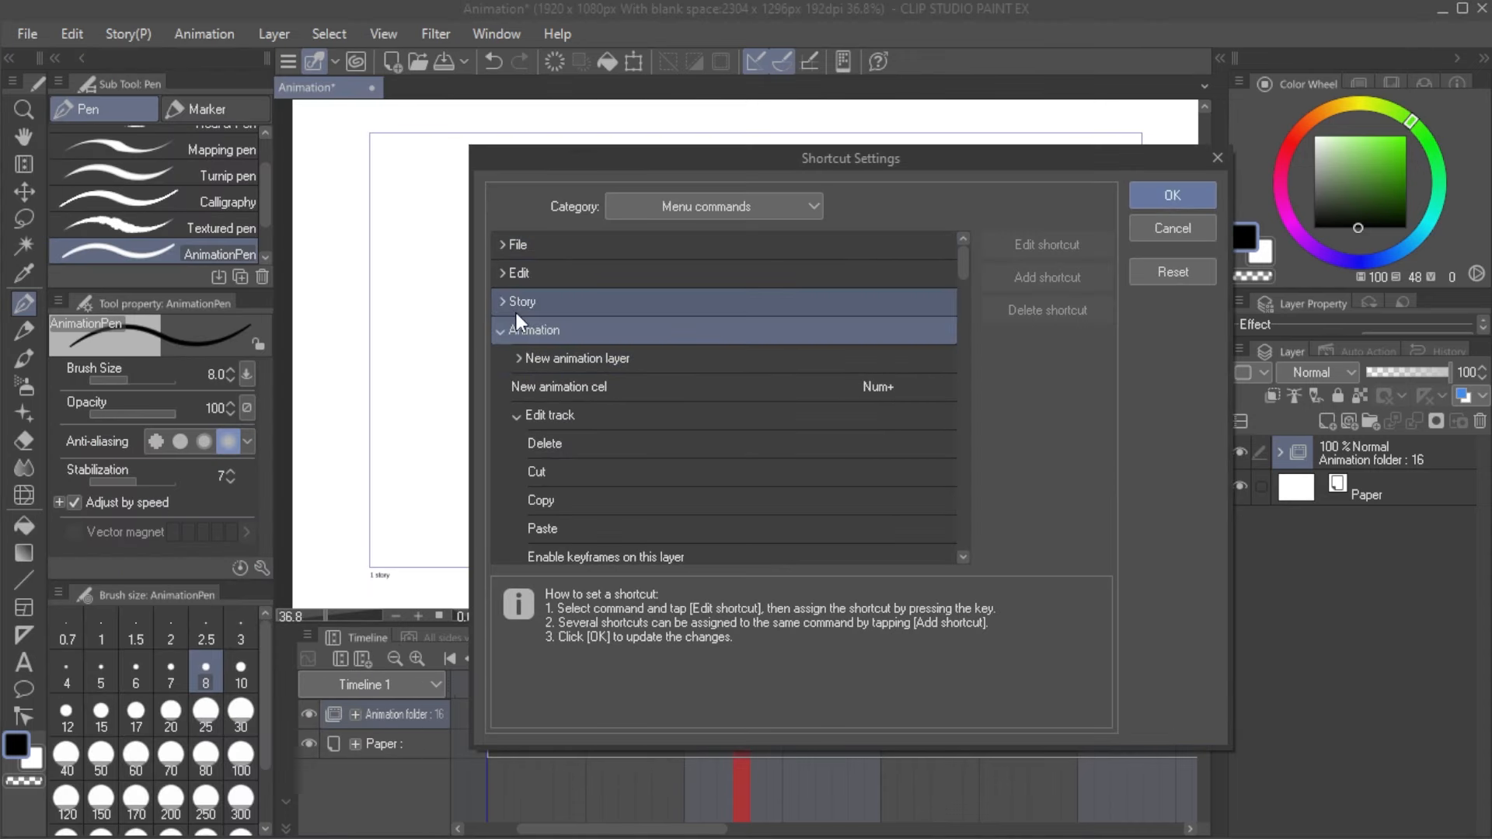
click(717, 203)
click(711, 227)
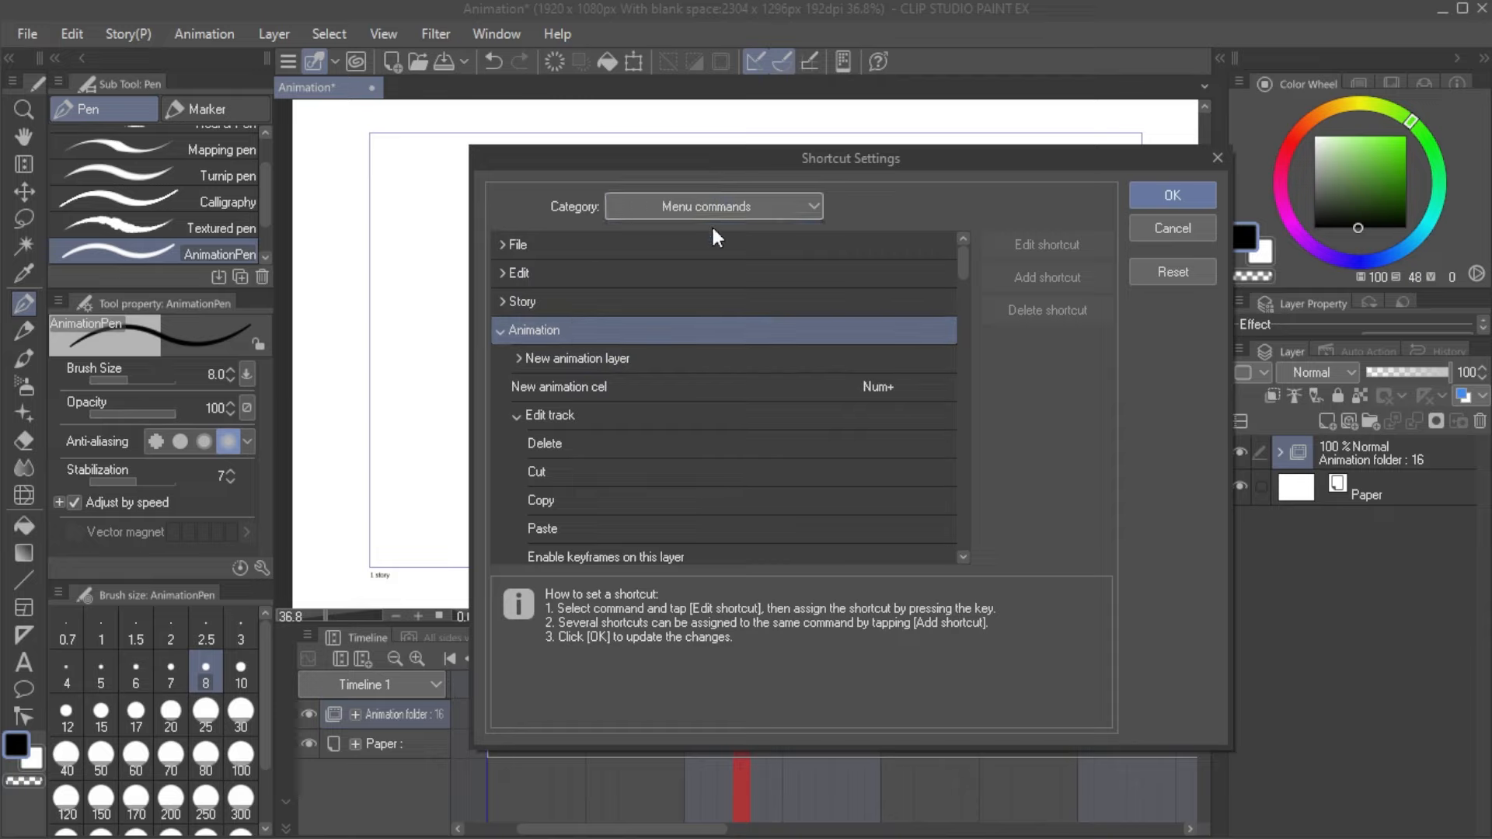
click(536, 393)
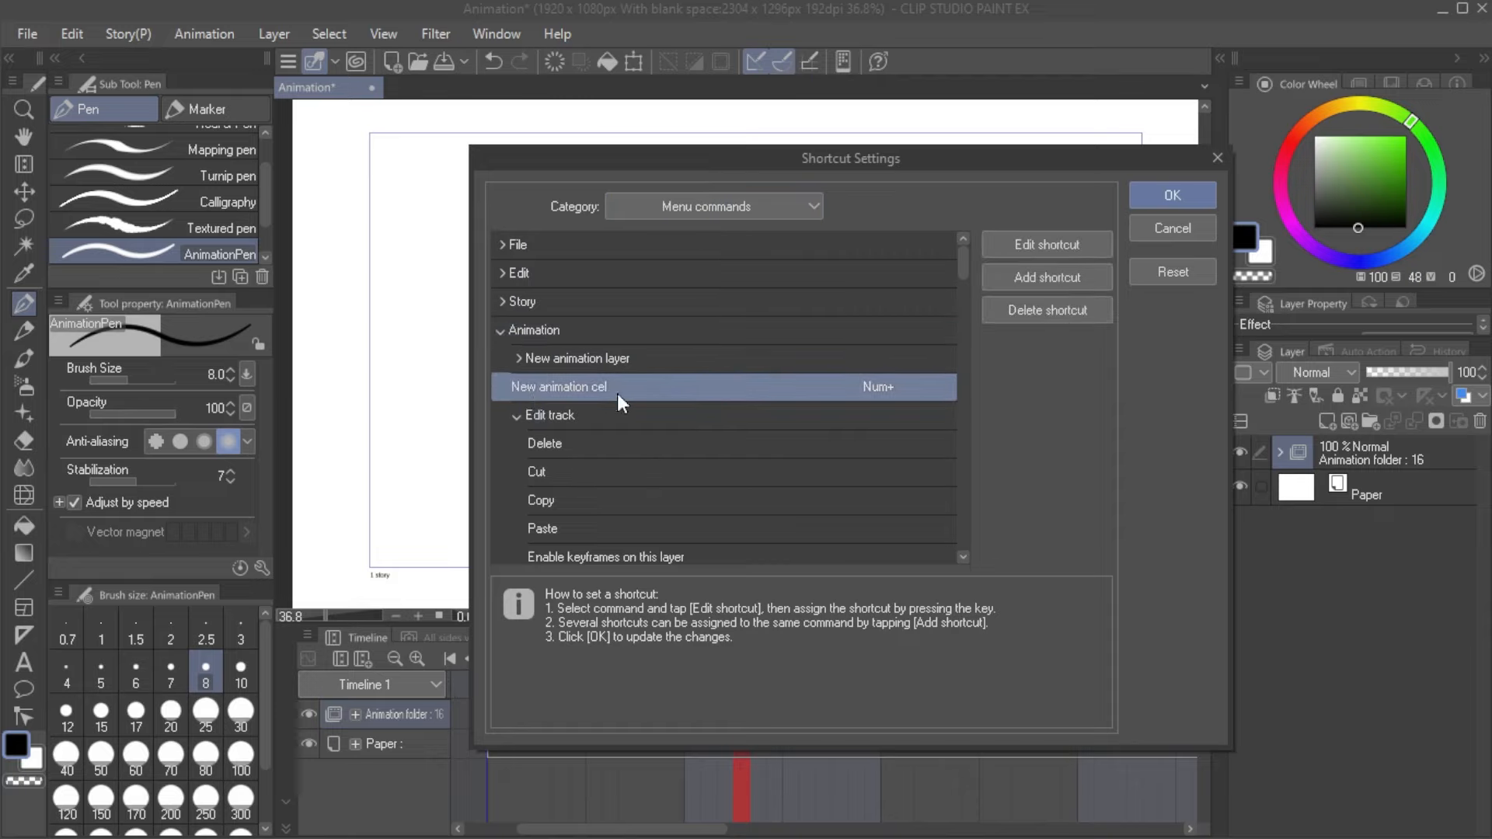
click(1051, 244)
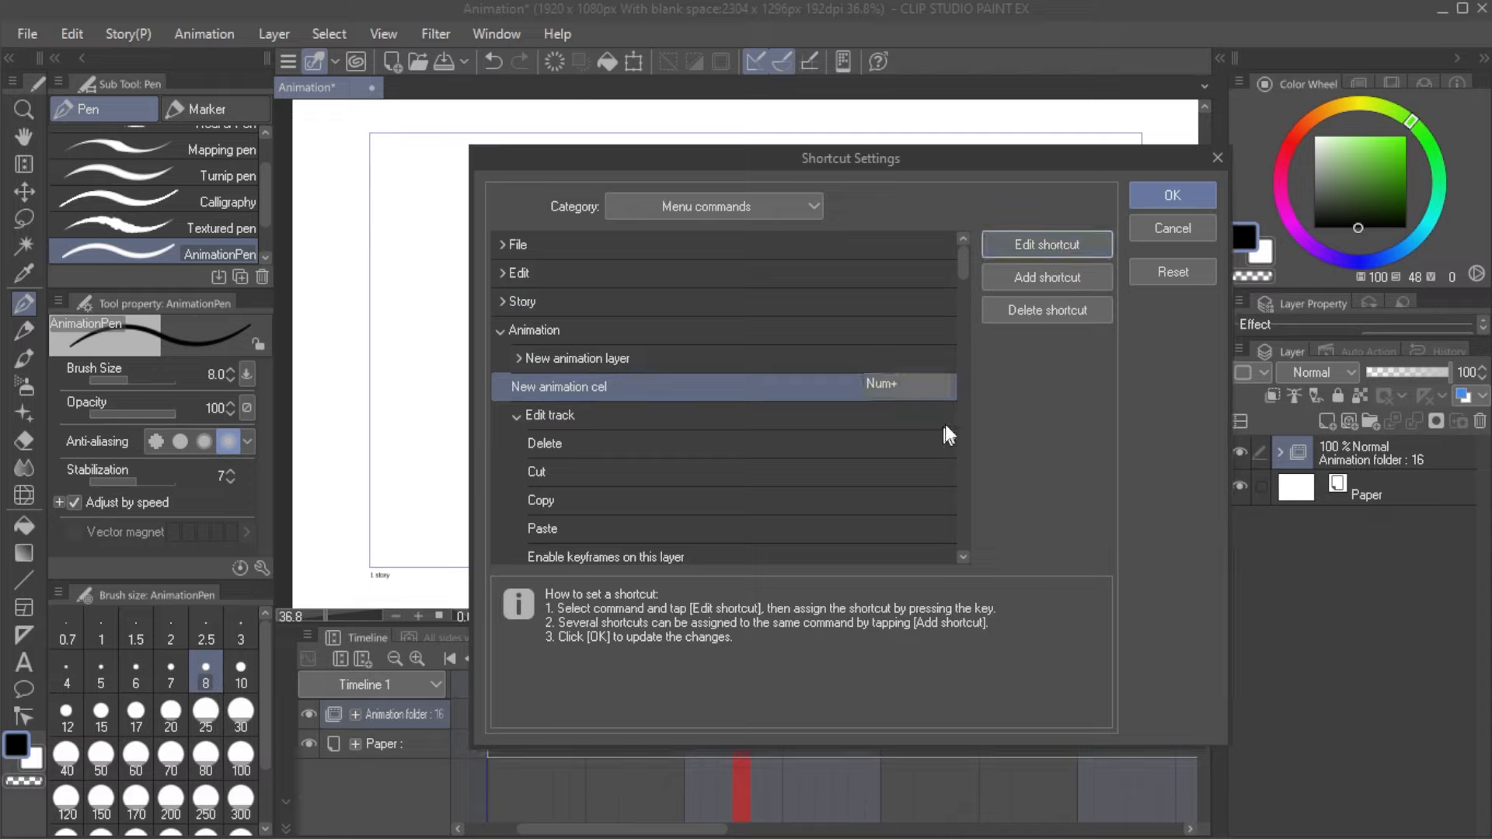
click(931, 388)
click(1160, 196)
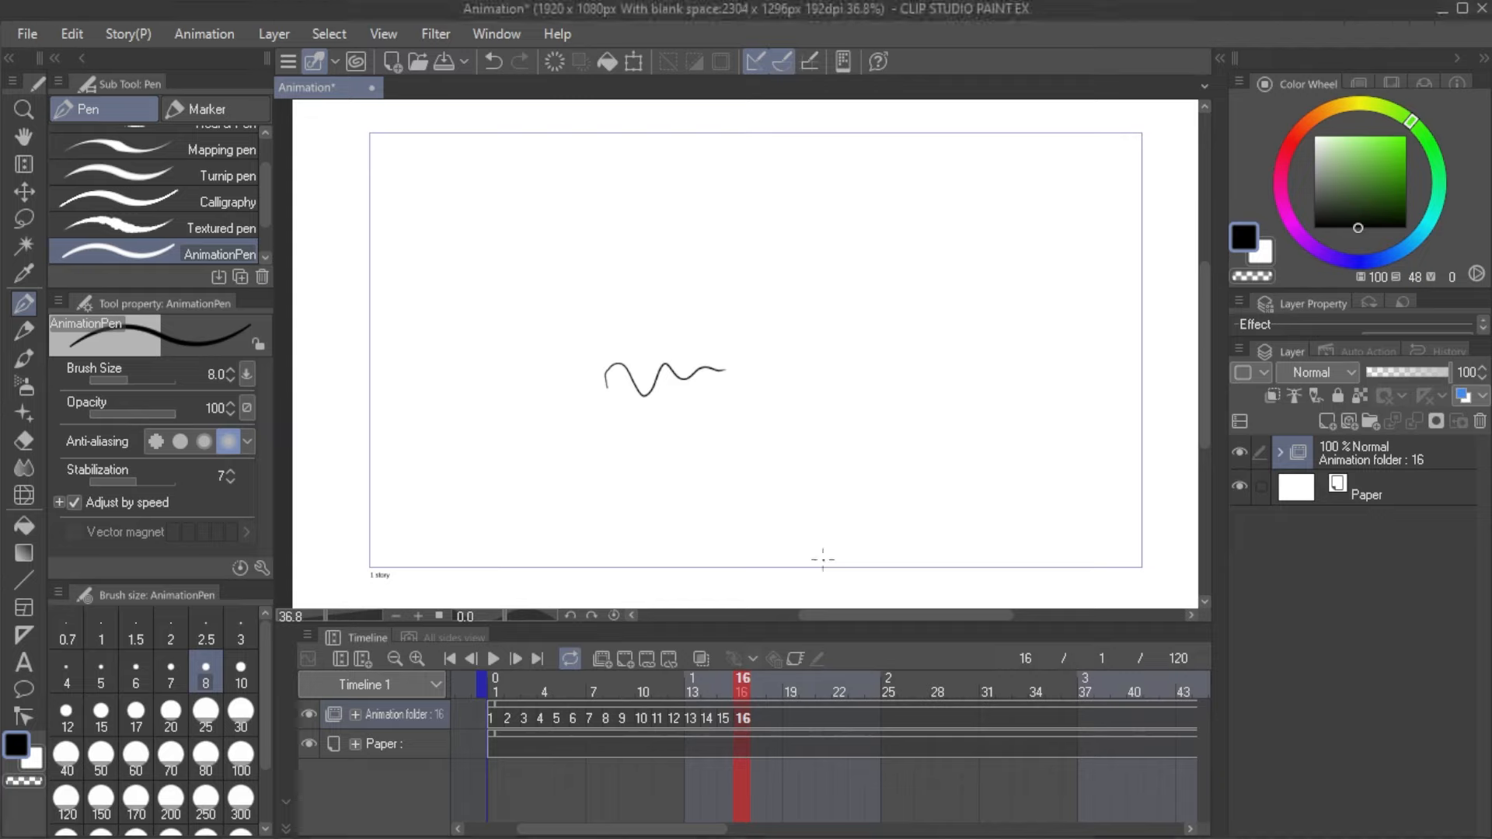
Step: Add new cels from frame 17 up to cel 26, draw short vertical strokes progressively farther right across them, and play the animation
key(ctrl+shift+n)
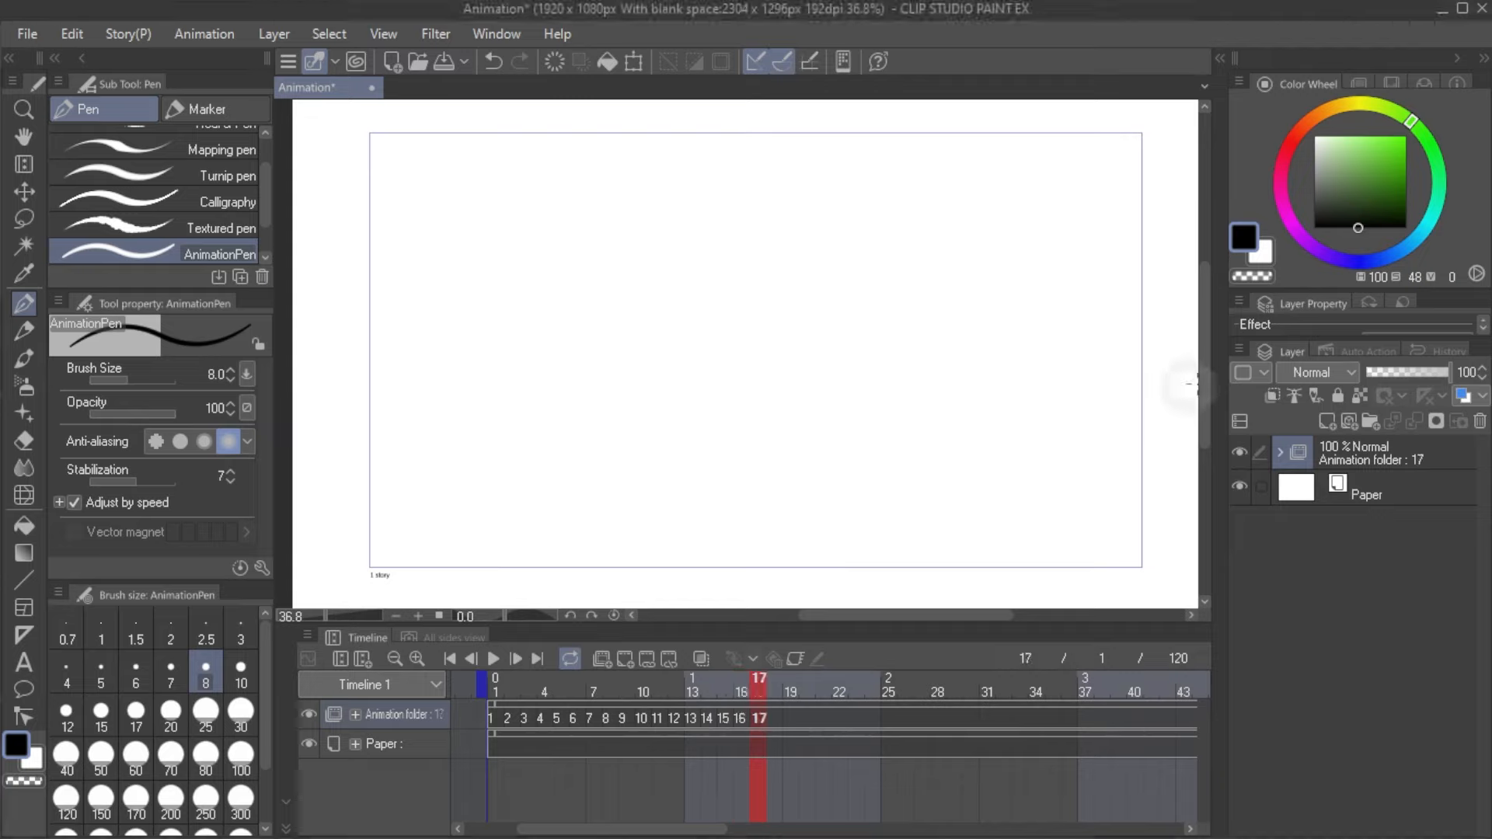
drag(847, 285, 828, 395)
key(ctrl+shift+n)
mouse_move(872, 299)
mouse_down()
mouse_move(856, 423)
mouse_move(886, 433)
mouse_up()
key(ctrl+shift+n)
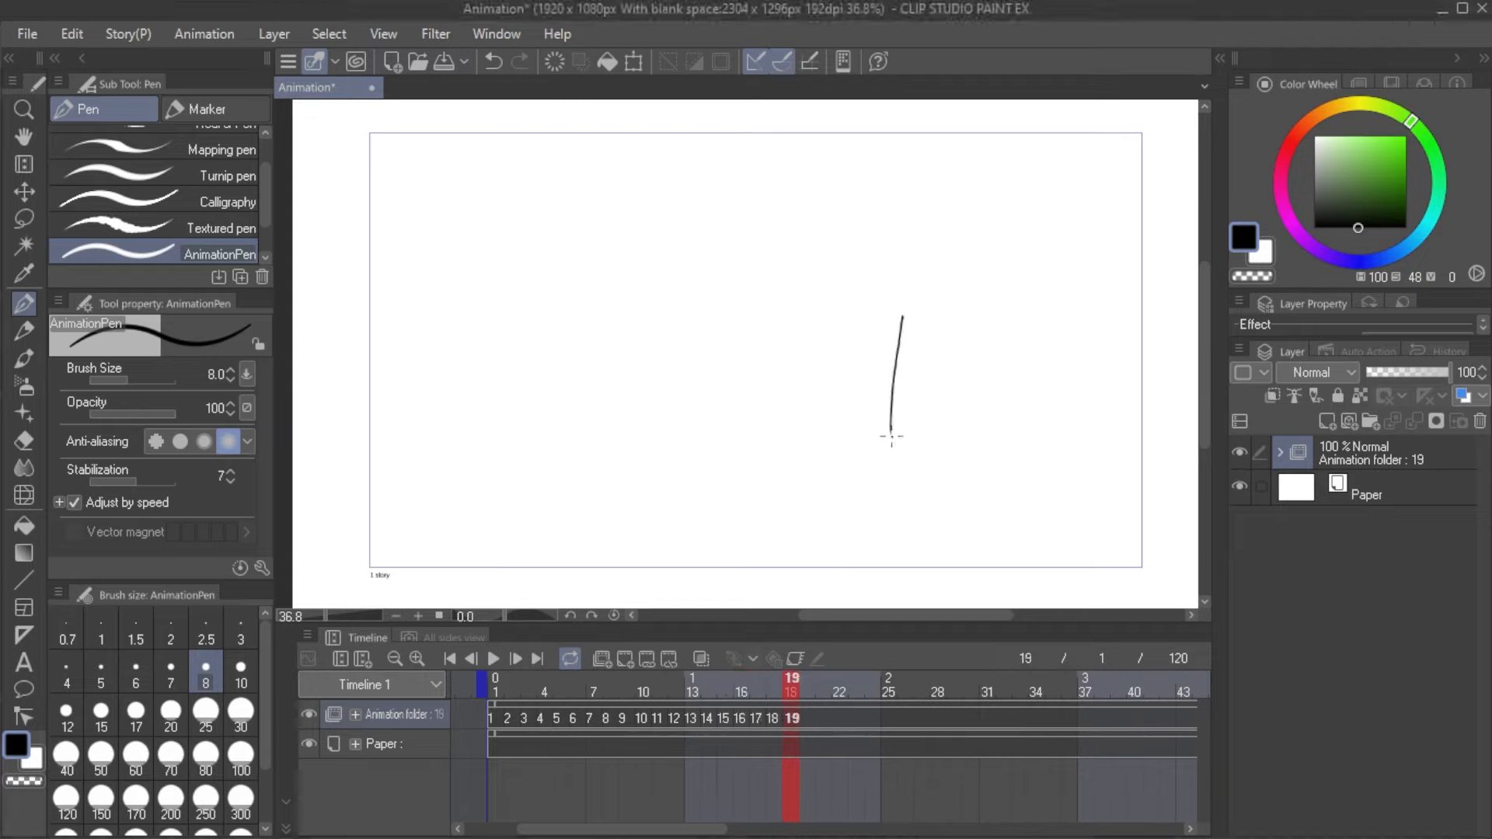
key(ctrl+shift+n)
key(ctrl+shift+n)
mouse_move(930, 323)
mouse_down()
mouse_move(920, 433)
mouse_move(937, 440)
mouse_up()
key(ctrl+shift+n)
mouse_move(977, 343)
mouse_down()
mouse_move(966, 437)
mouse_move(994, 434)
mouse_up()
key(ctrl+shift+n)
key(ctrl+shift+n)
drag(1021, 359, 1016, 421)
key(ctrl+shift+n)
mouse_move(1053, 350)
mouse_down()
mouse_move(1050, 426)
mouse_move(1072, 424)
mouse_up()
key(ctrl+shift+n)
click(493, 658)
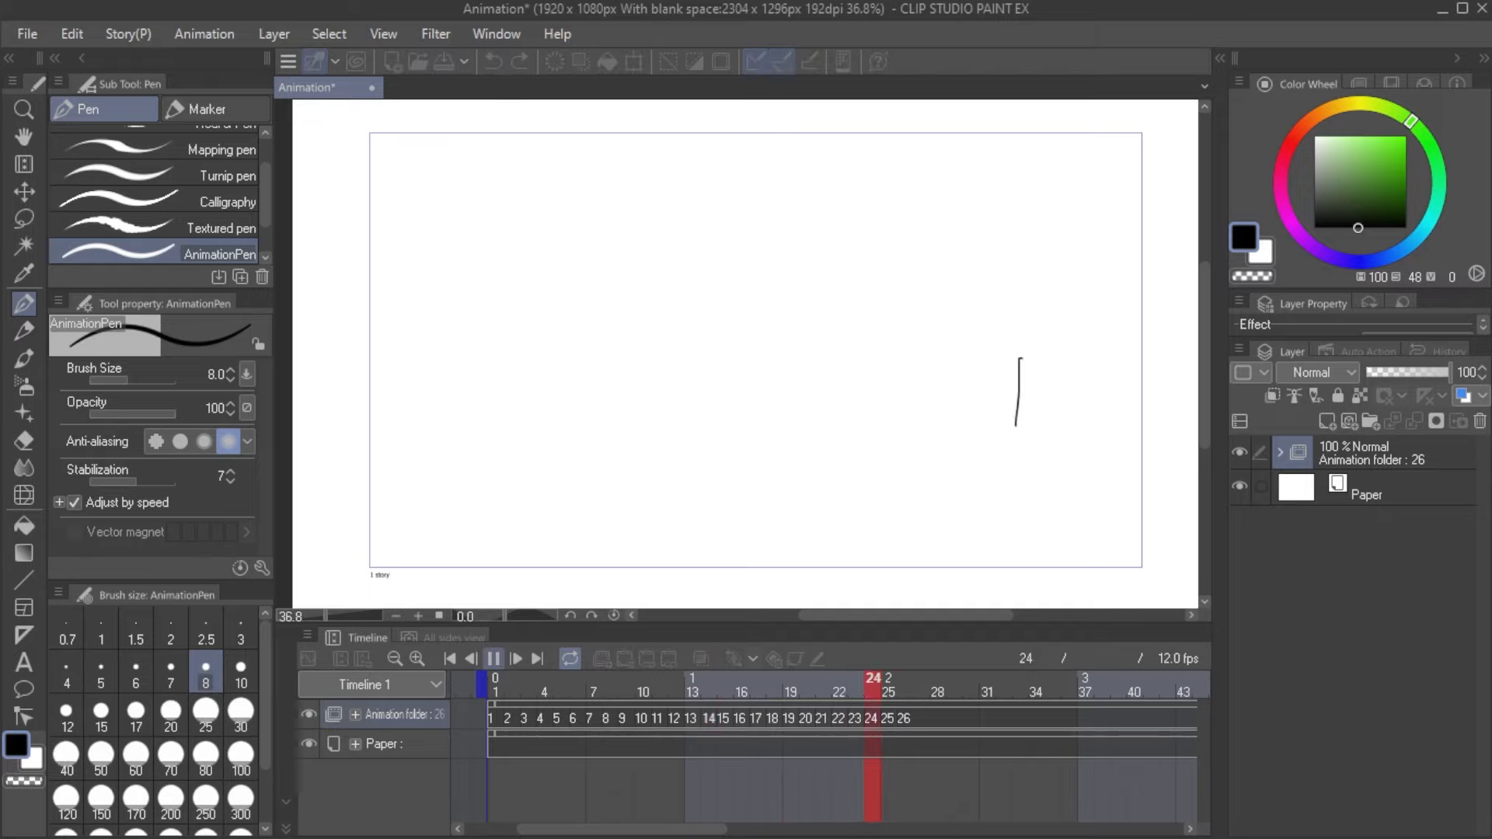
key(space)
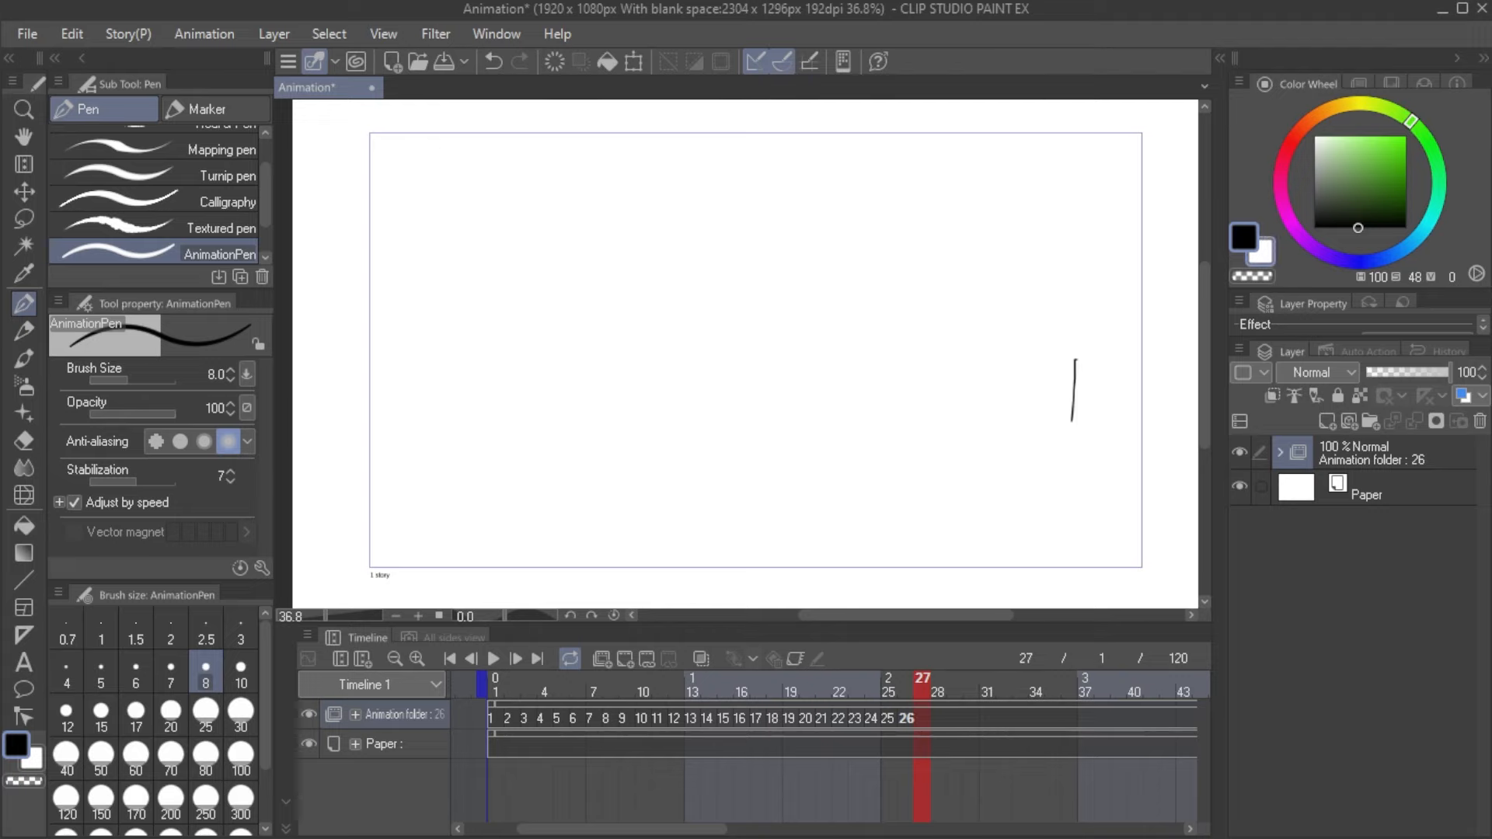
Step: Check the shortcuts assigned to Go to previous frame and Go to next frame in the shortcut settings and close the settings
click(28, 34)
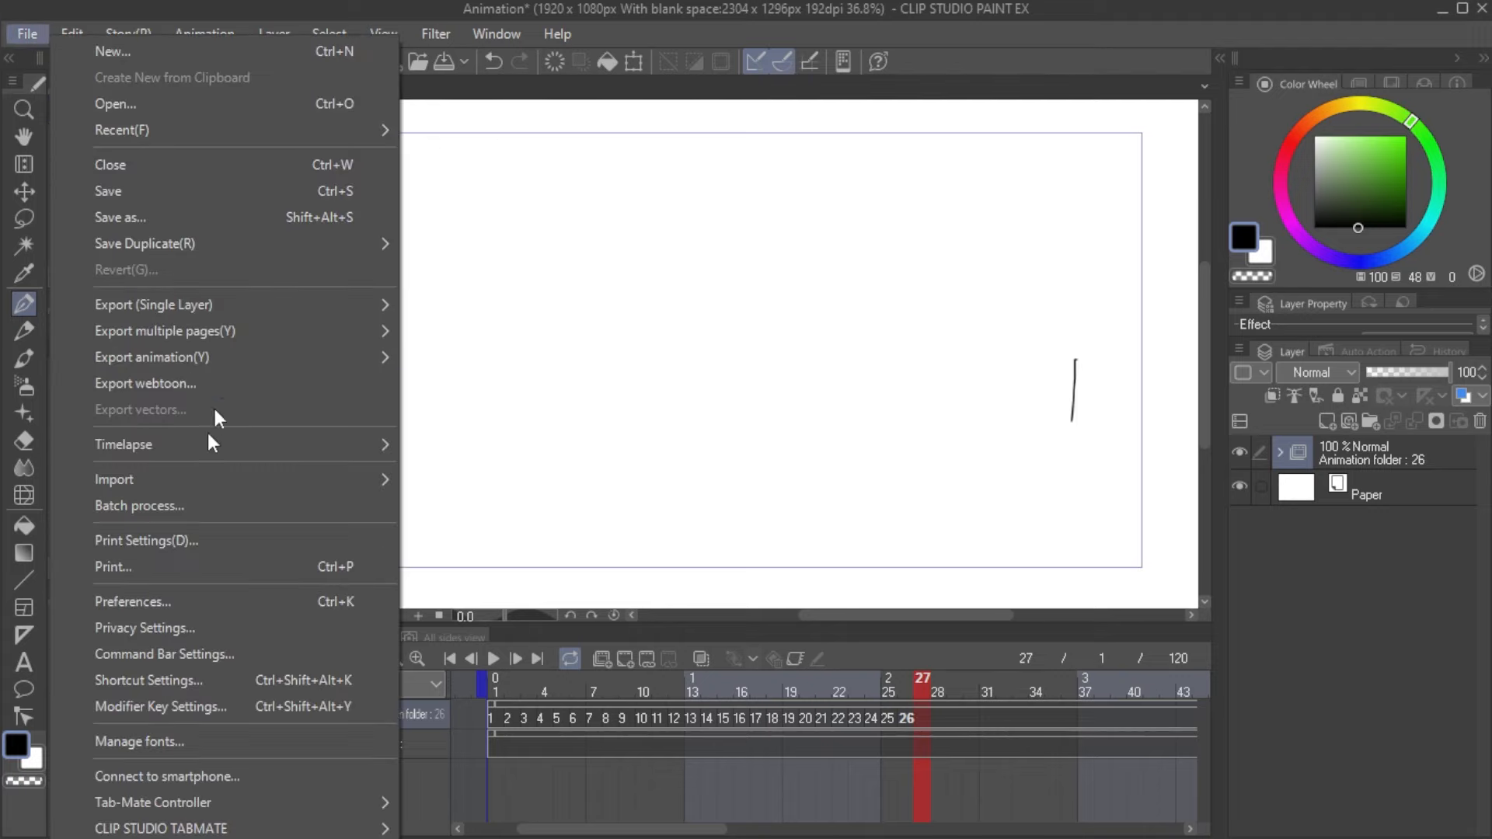
click(173, 680)
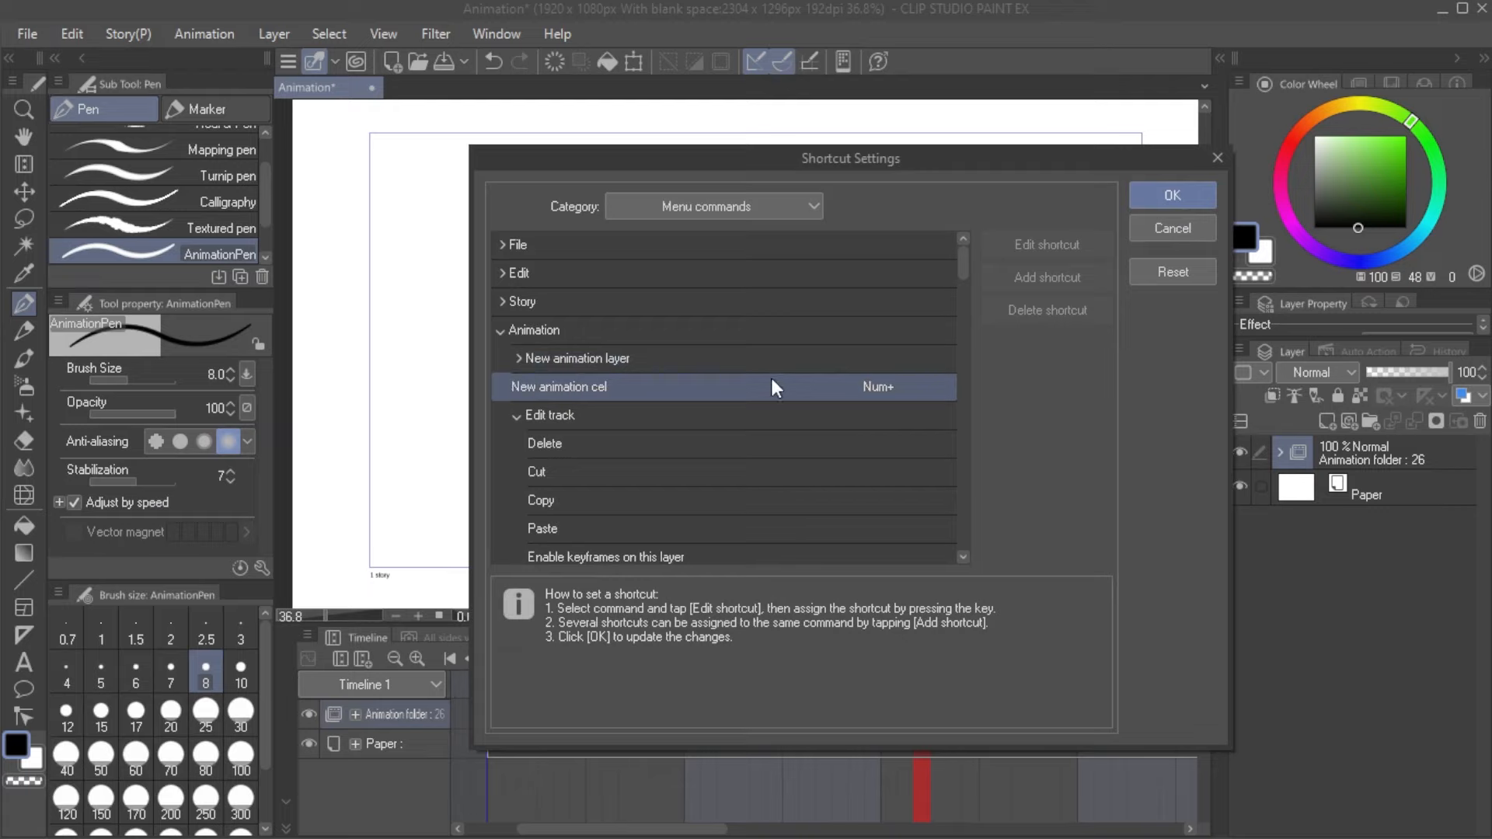
scroll(773, 386, down, 7)
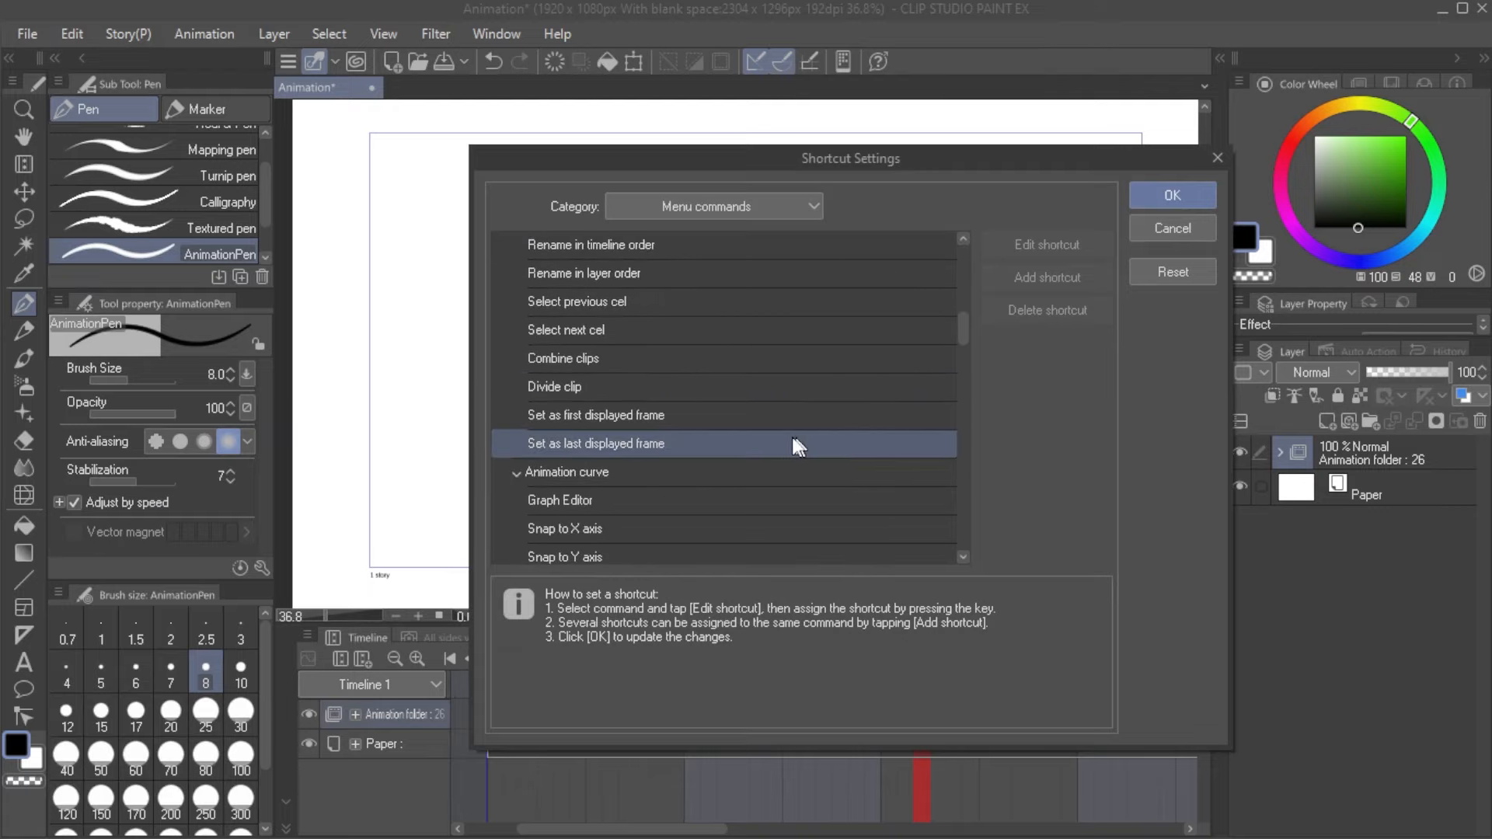
scroll(793, 441, down, 6)
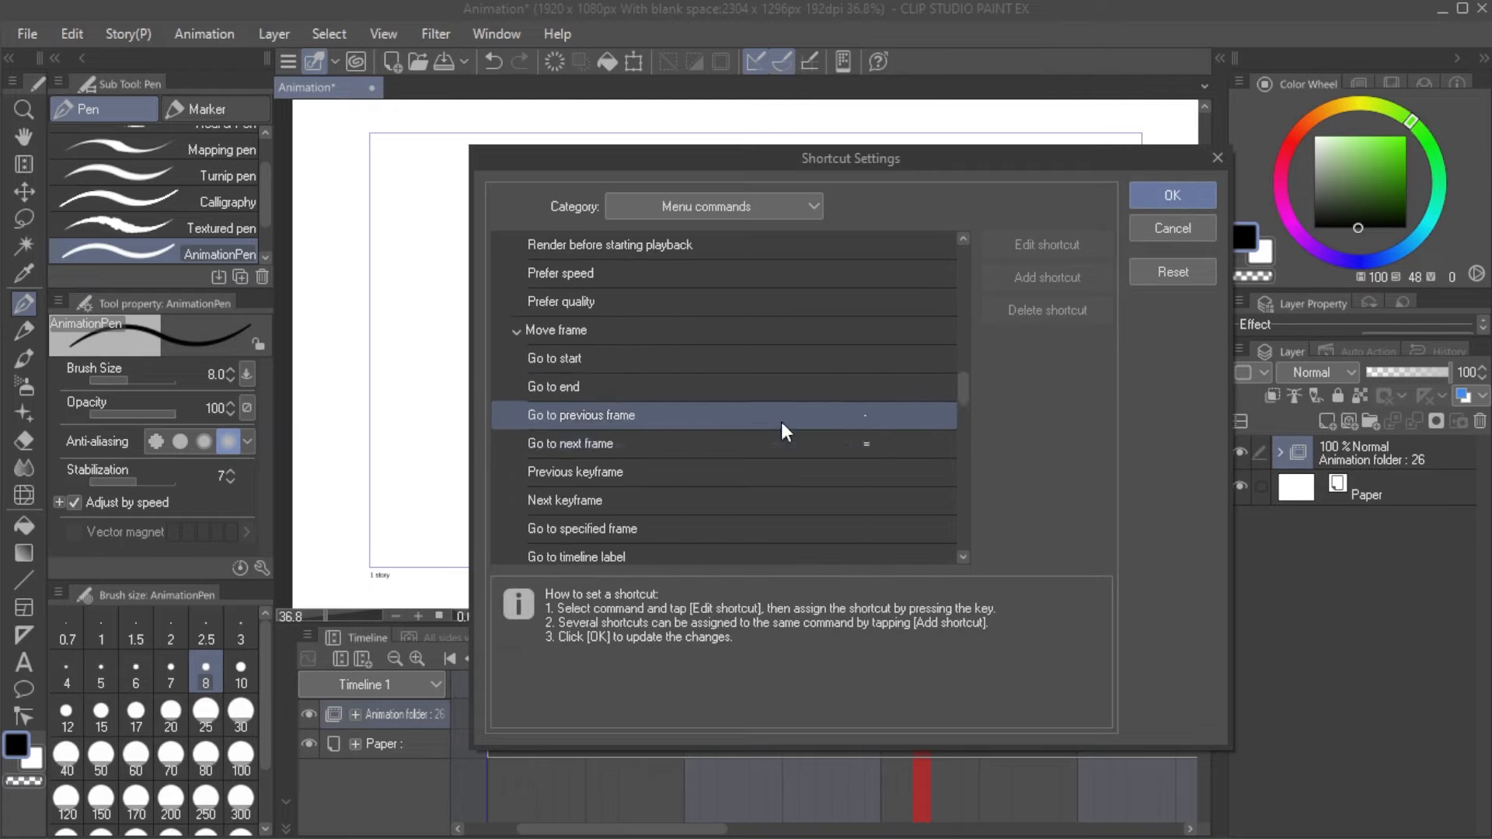
click(781, 422)
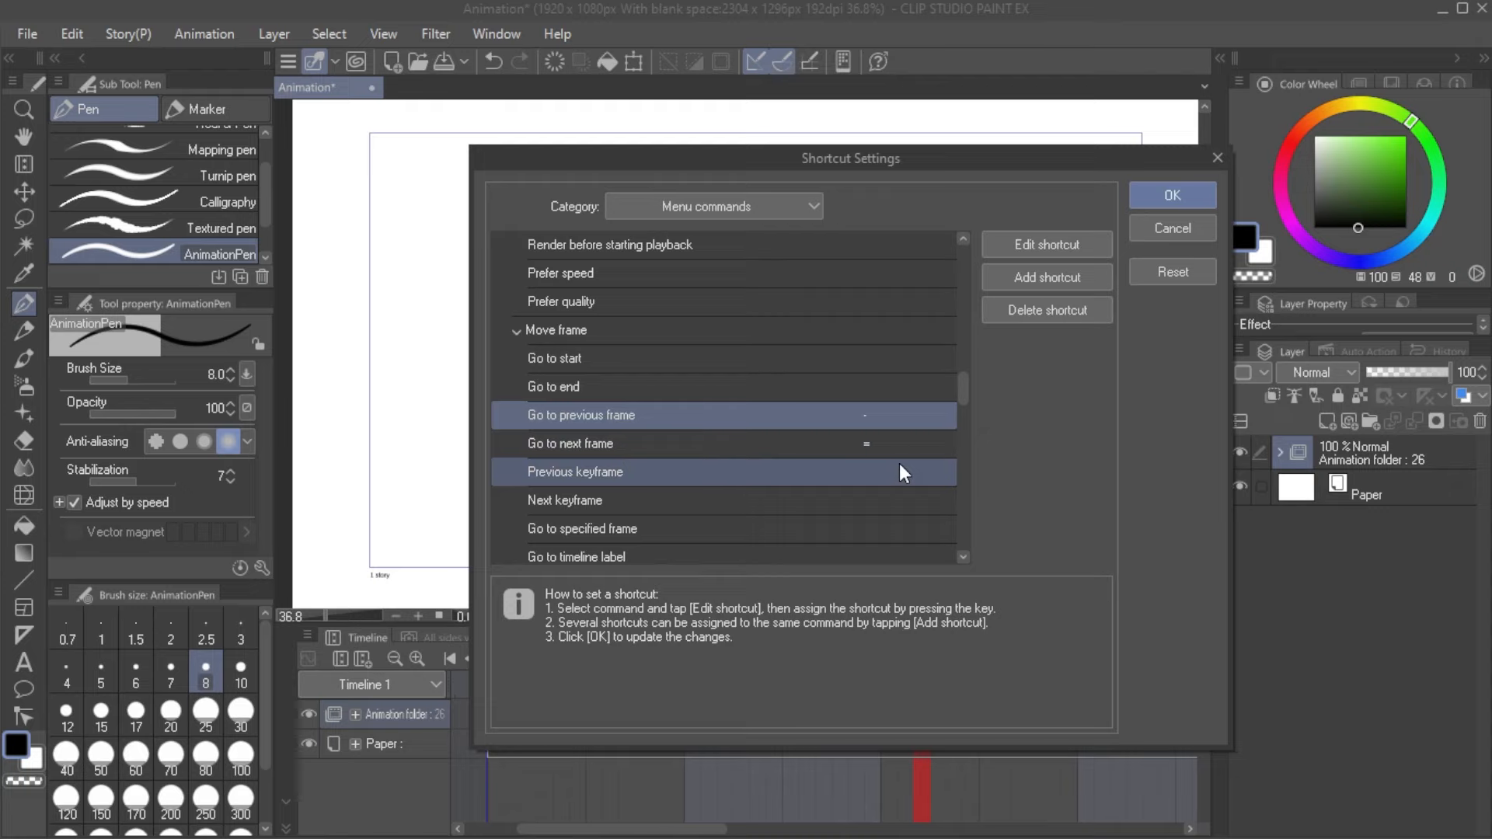
click(909, 440)
key(Return)
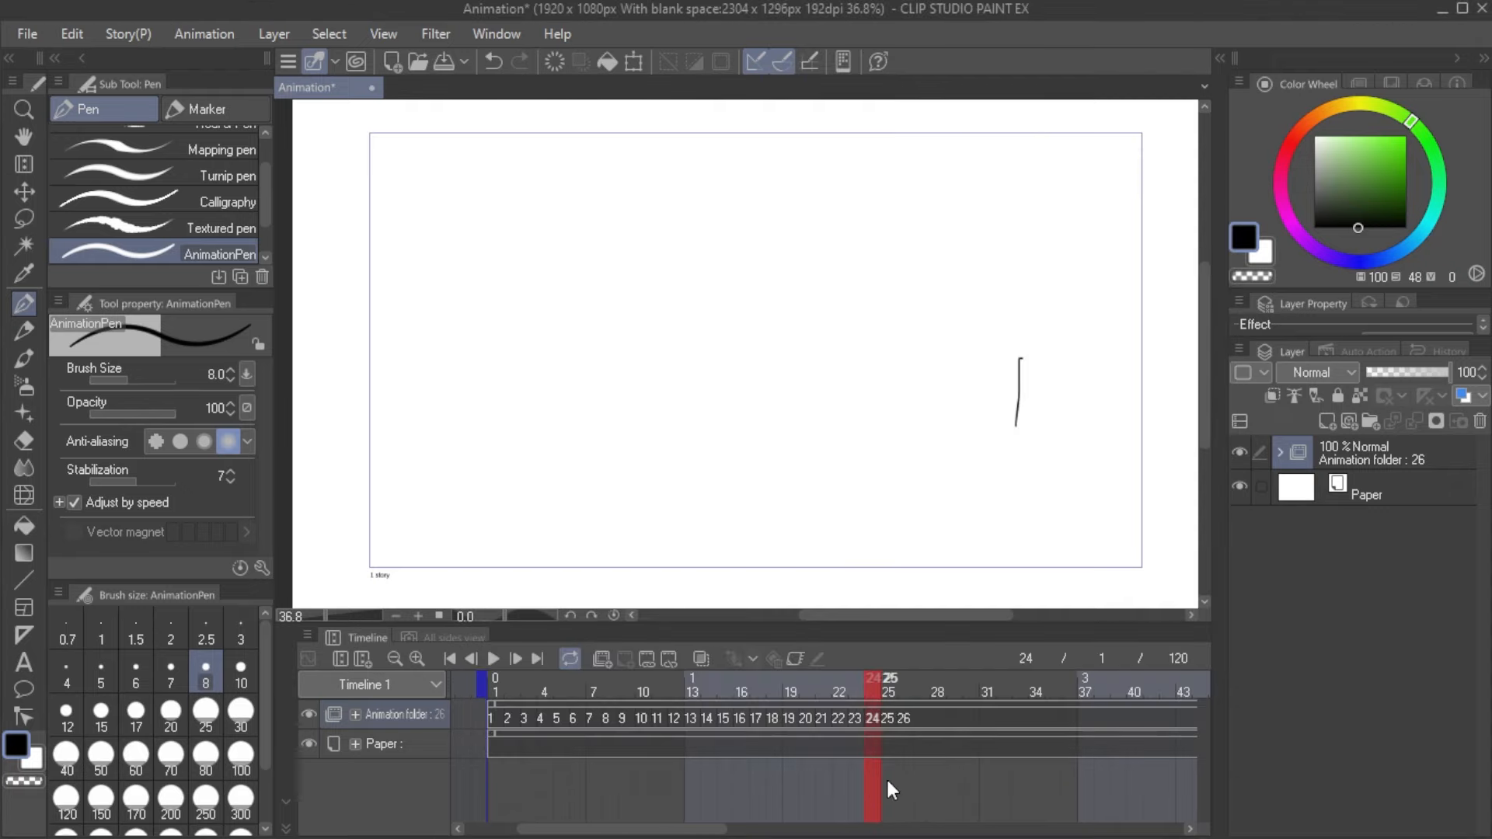
Step: Step frame by frame backward and forward between frames 19 and 25 to review the vertical strokes
key(Left)
key(Left)
key(Left)
key(Left)
key(Left)
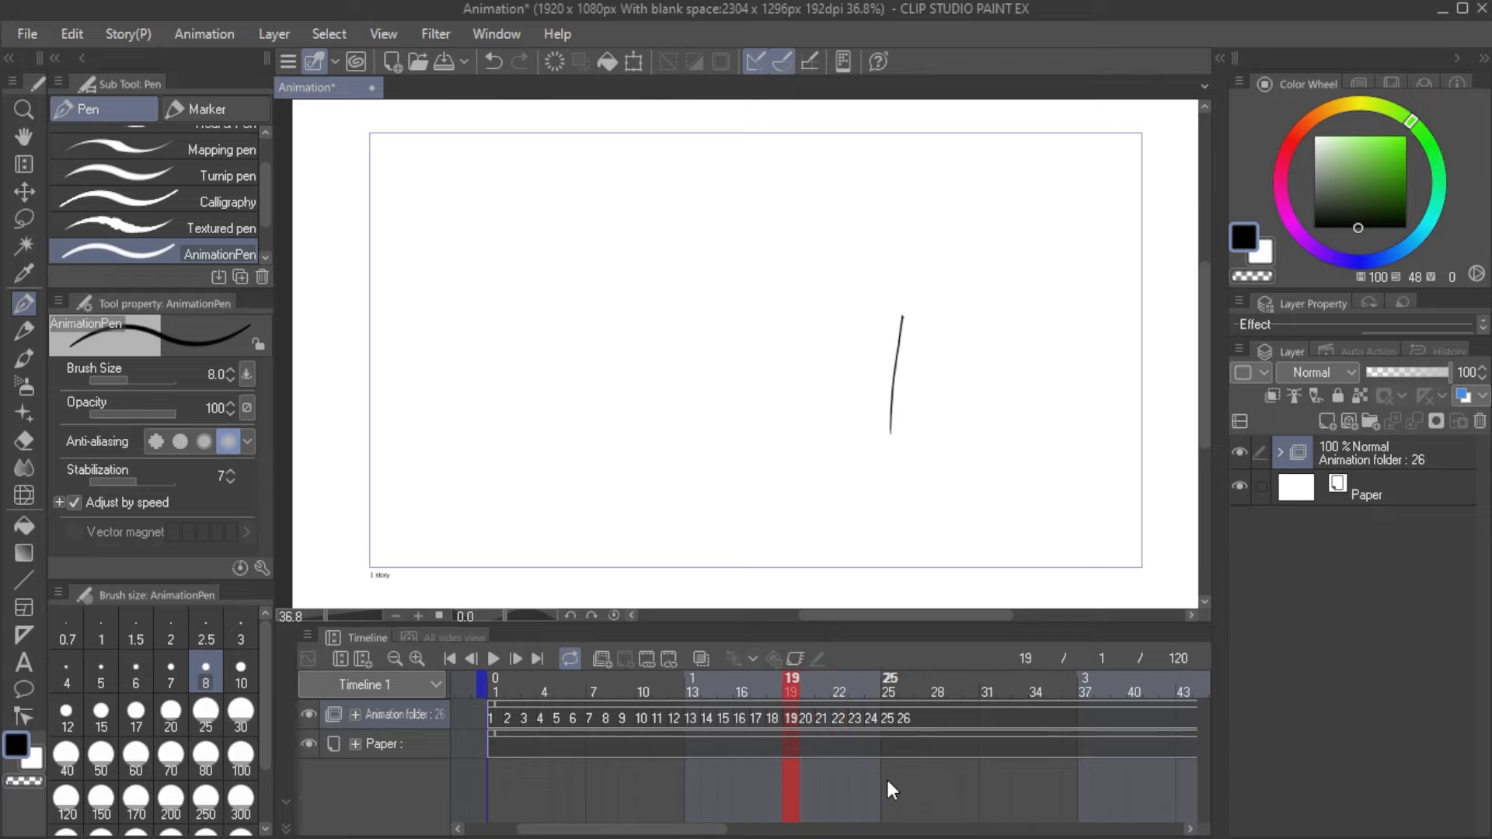
key(Right)
key(Right)
key(Right)
key(Right)
key(Right)
key(Right)
key(Left)
key(Left)
key(Left)
key(Left)
key(Left)
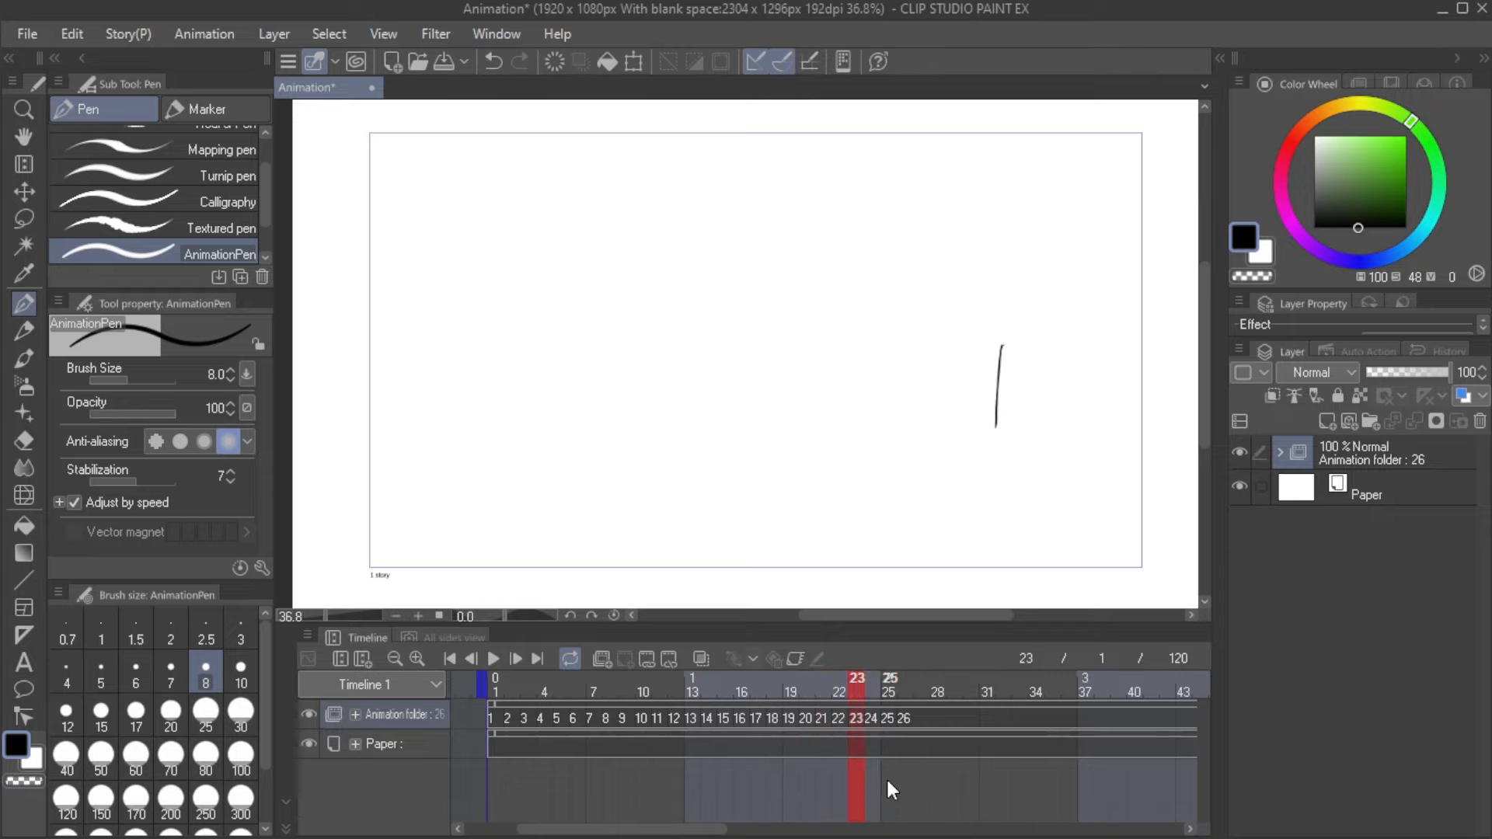
Step: Check the shortcut assigned to Assign multiple cels in the menu command shortcut settings and close them without changes
click(27, 34)
click(173, 681)
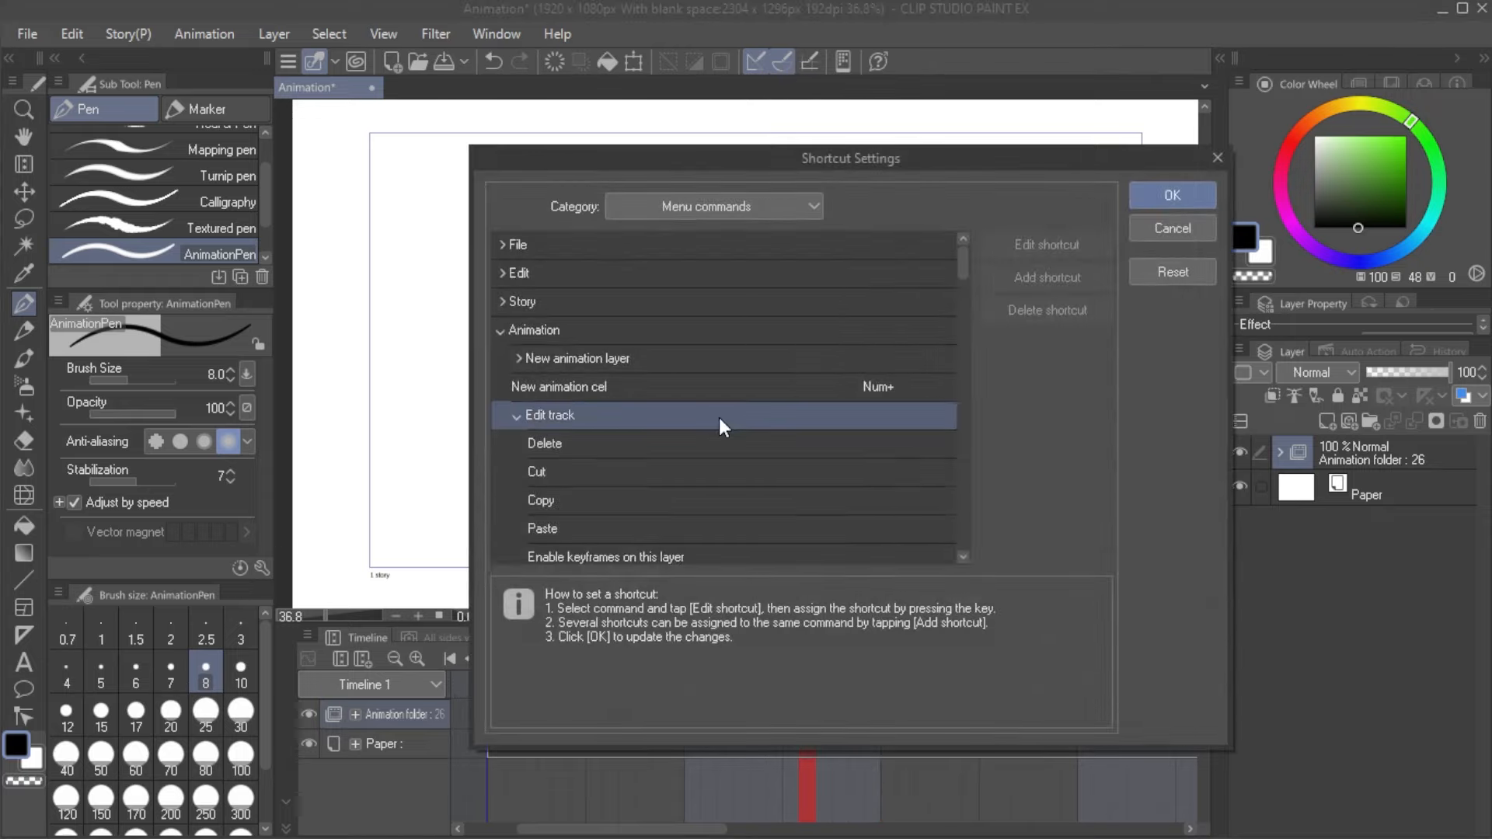
scroll(810, 418, down, 4)
click(819, 420)
click(806, 442)
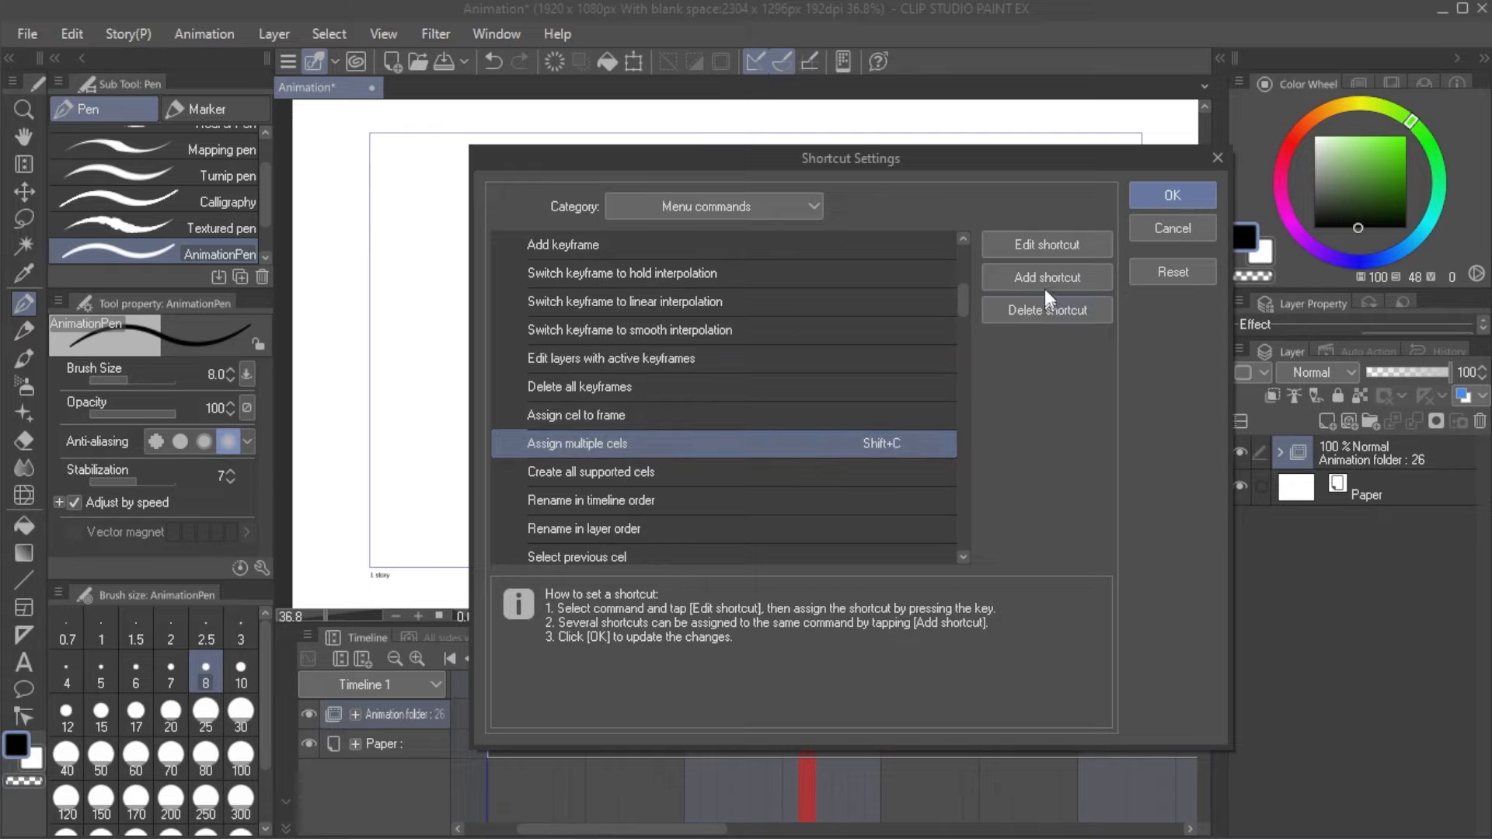
click(1140, 233)
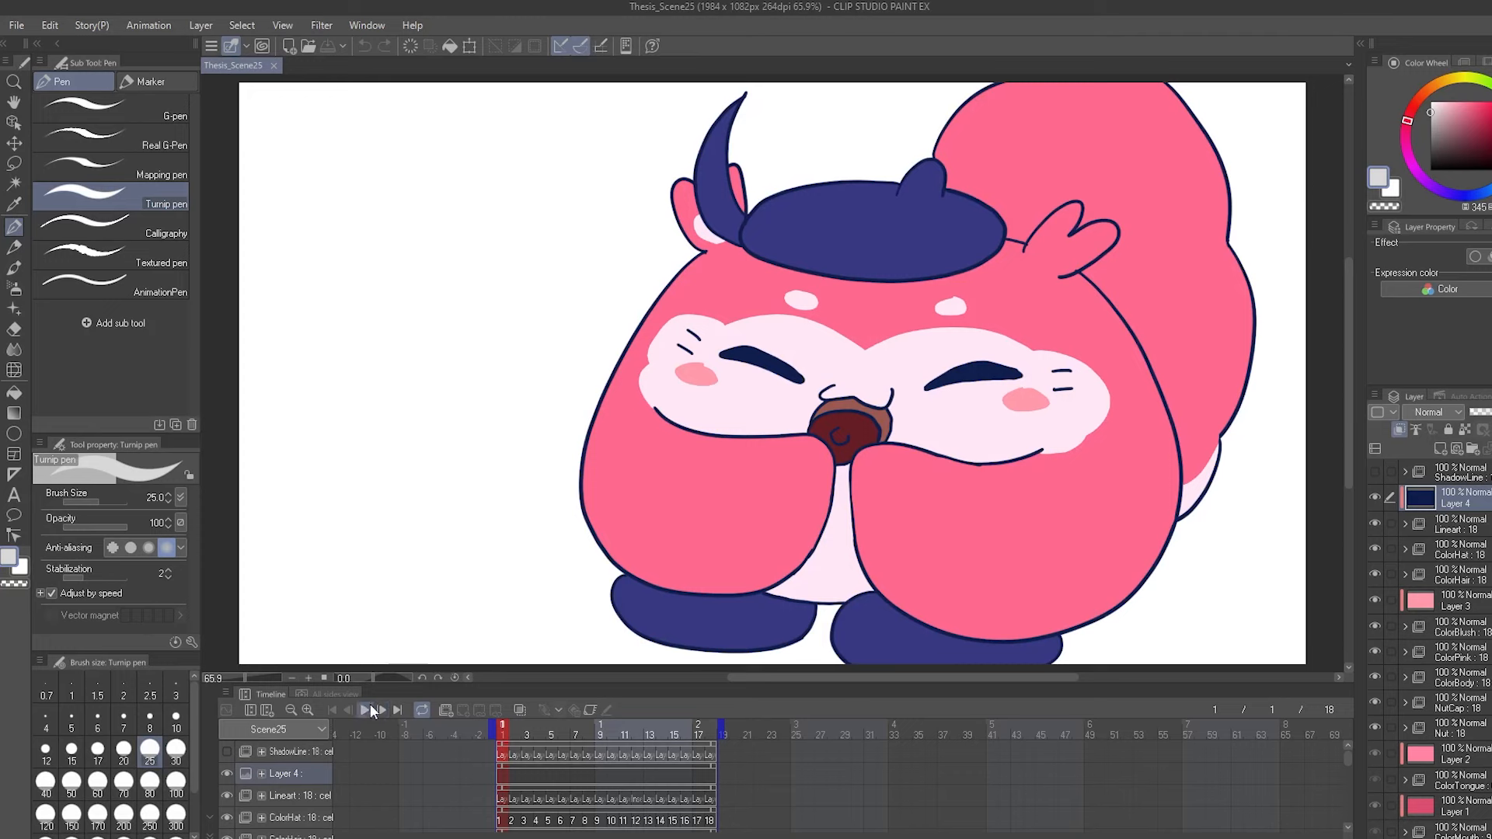
Step: Play the coloured Thesis_Scene25 animation, and open the Thesis_Scene25 PSD file from the LineartPSD folder
click(366, 707)
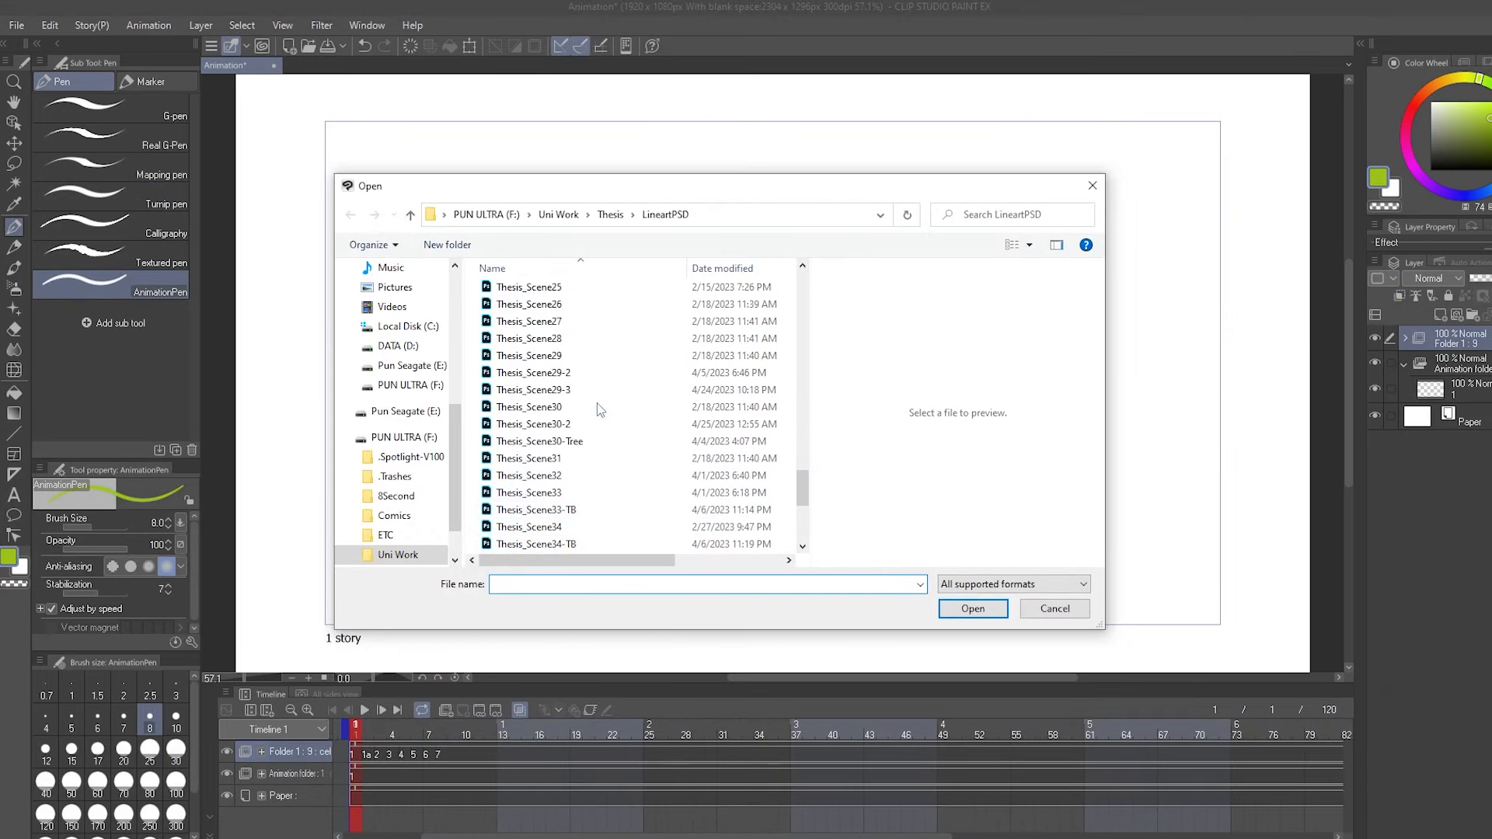
click(636, 305)
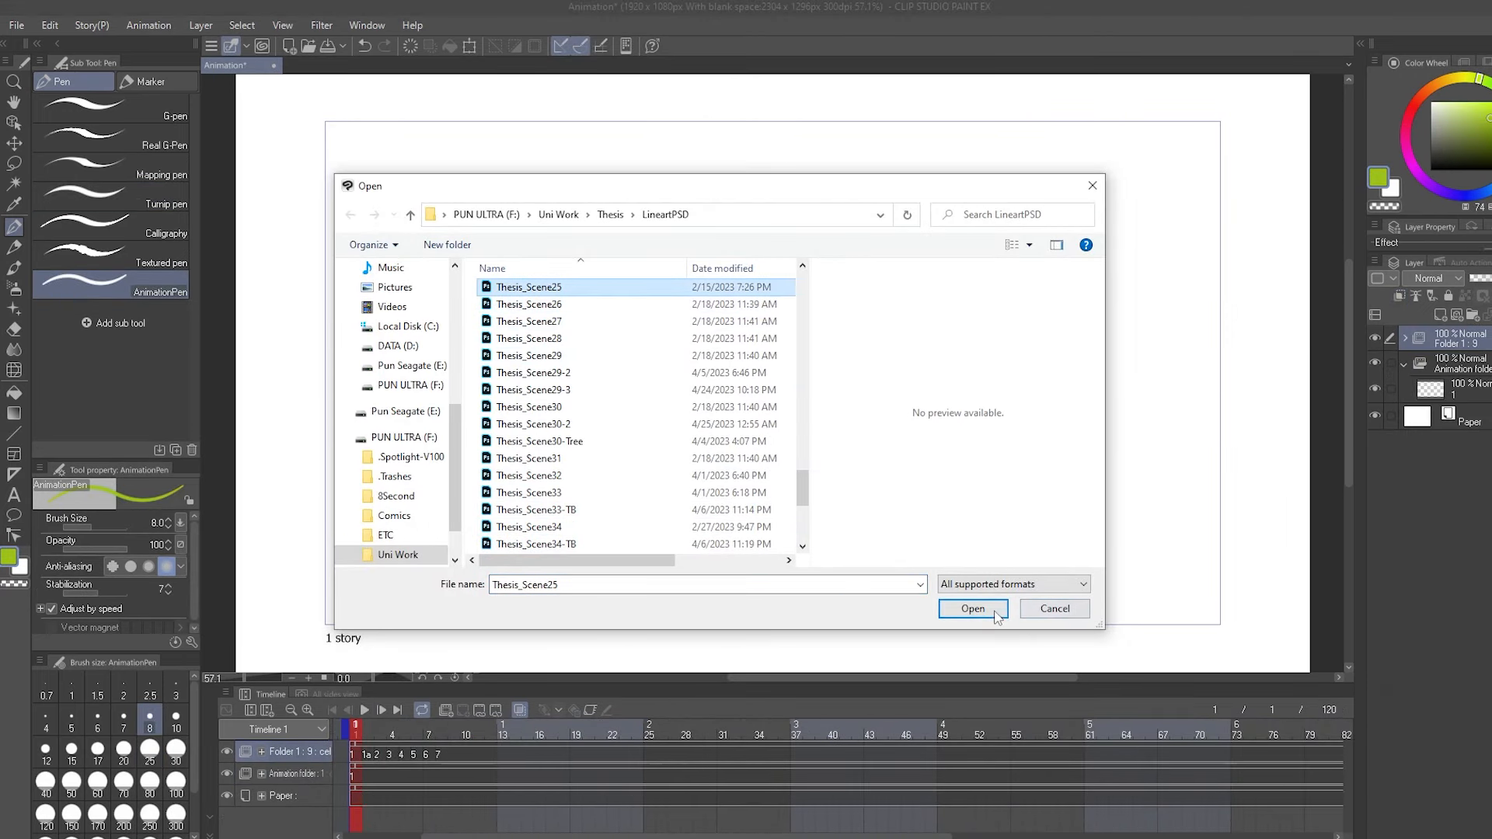
click(976, 609)
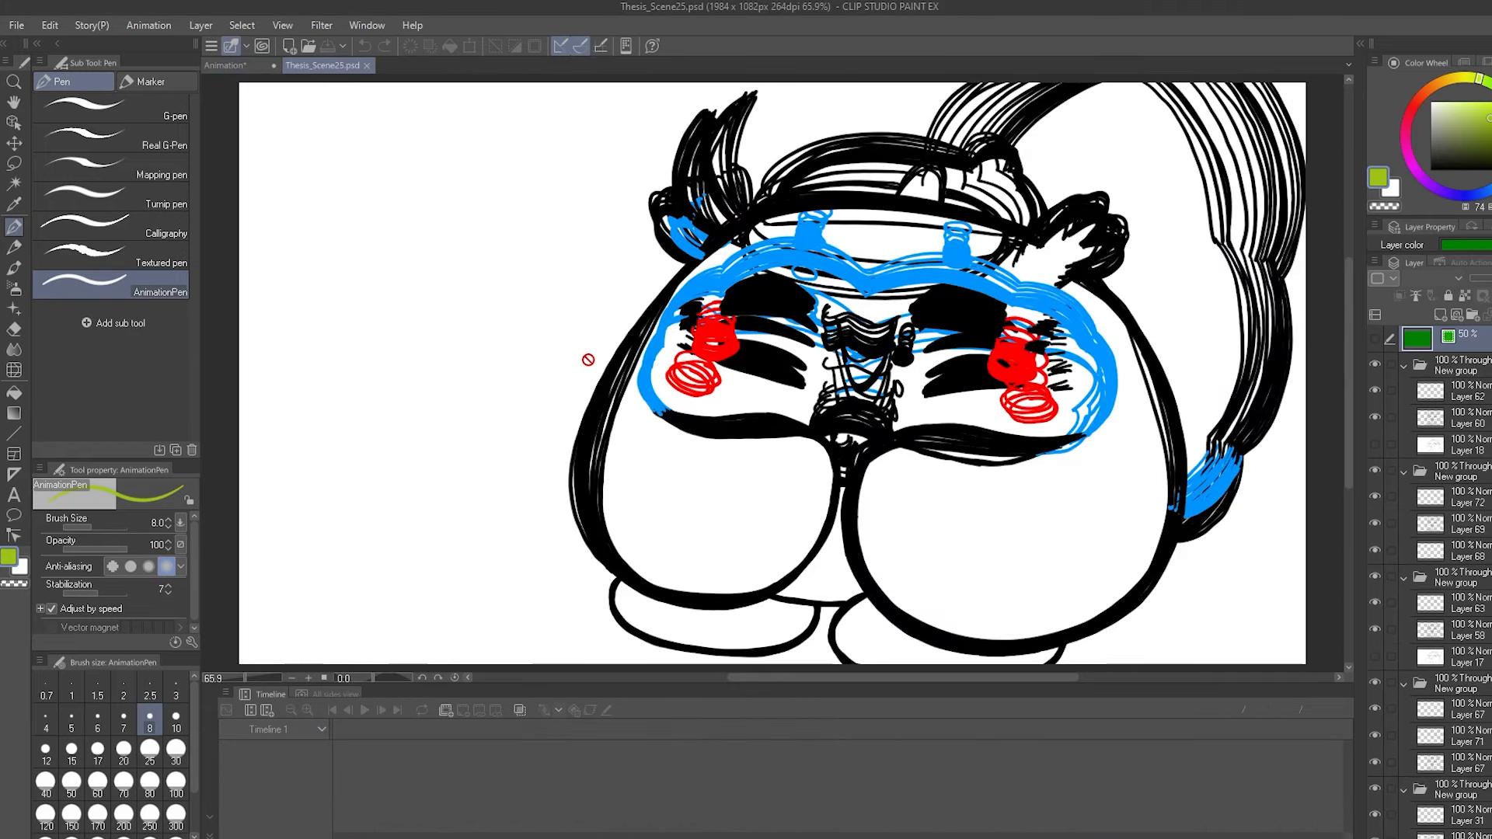
Step: Create a new timeline named Timeline 1 with a frame rate of 8 and a playback time of 120
scroll(925, 467, down, 2)
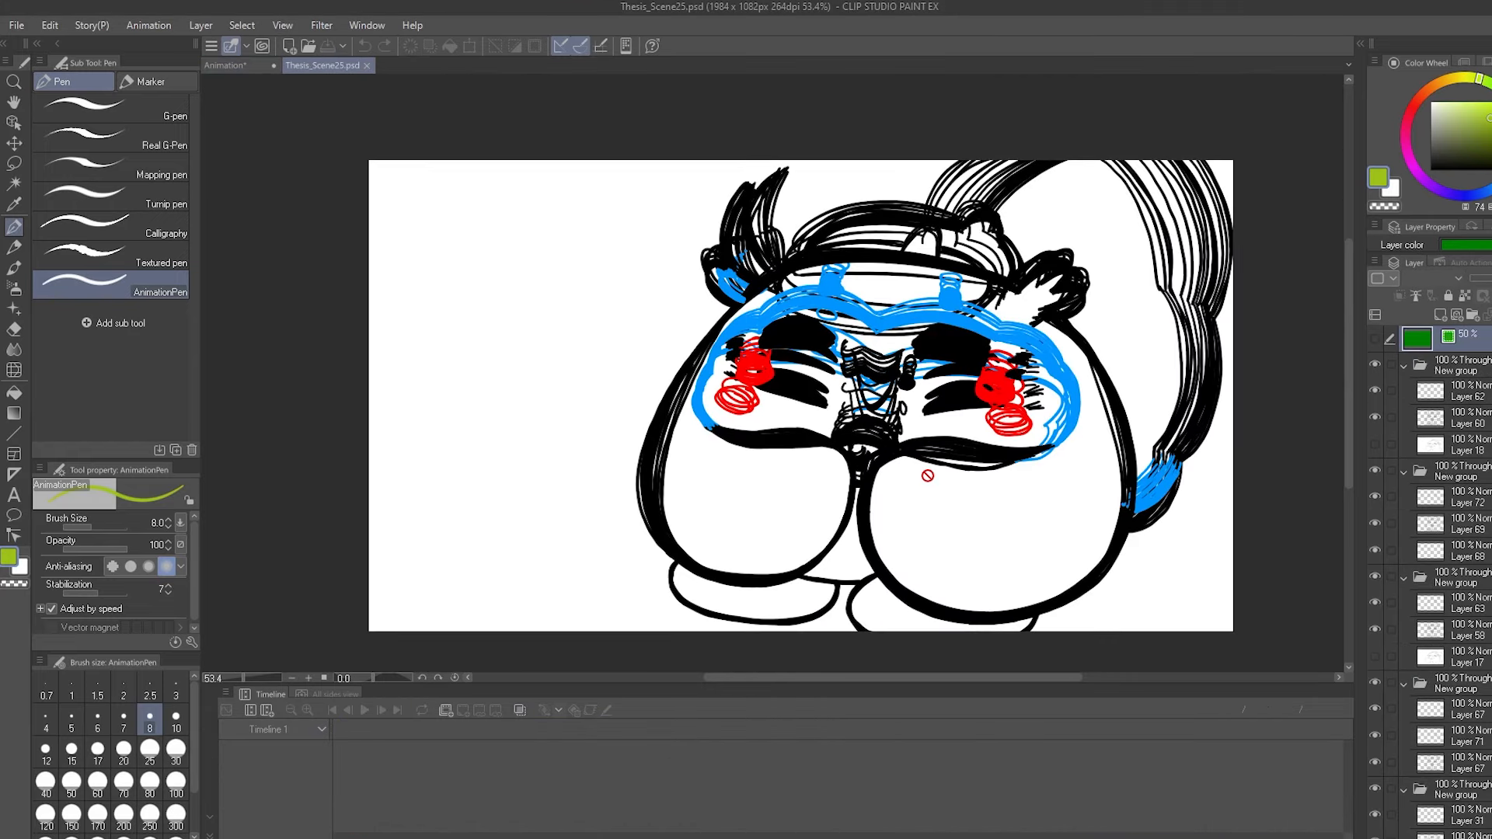
scroll(929, 455, up, 1)
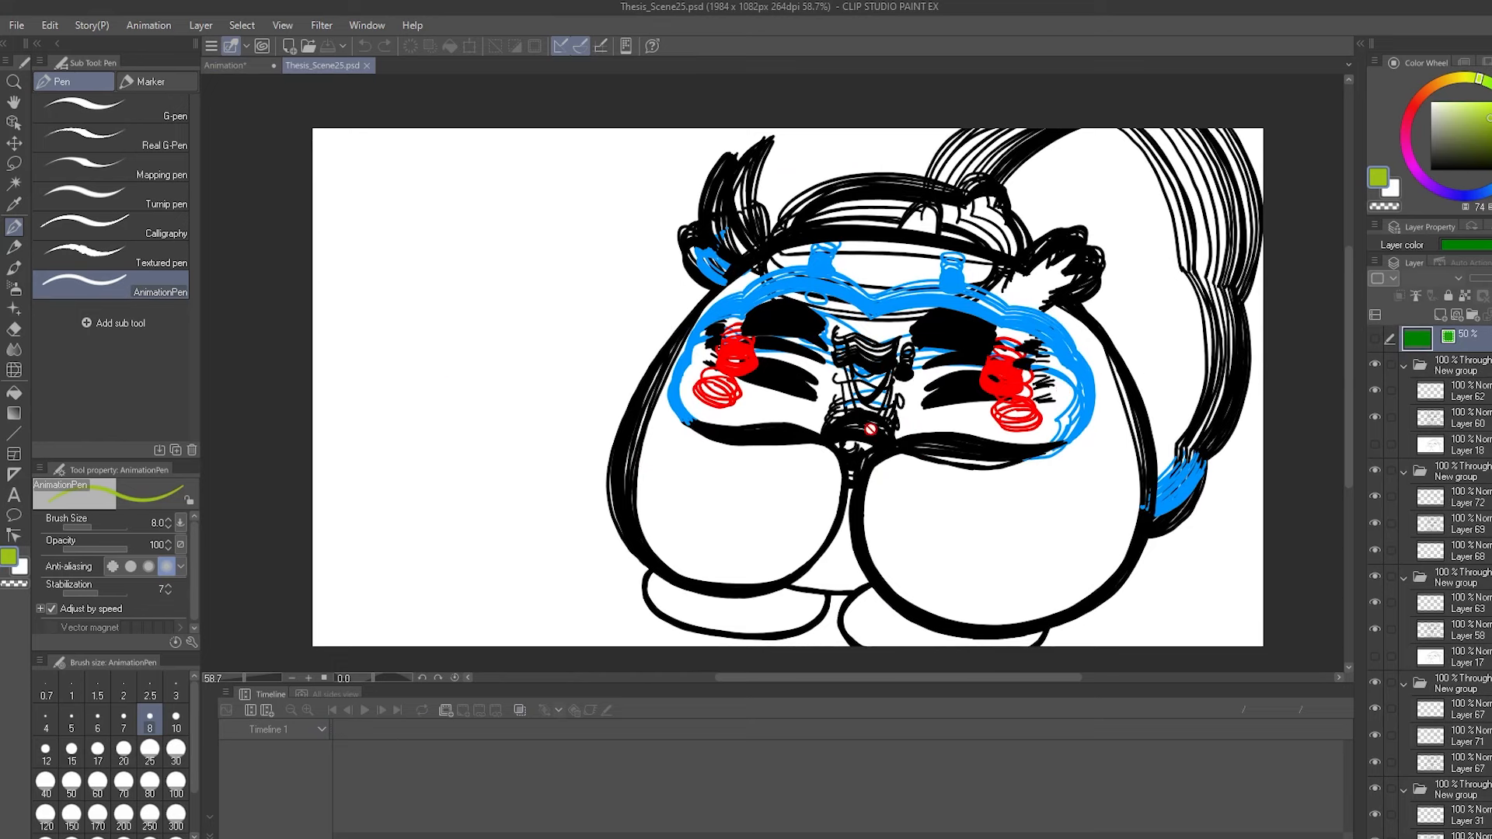
click(250, 710)
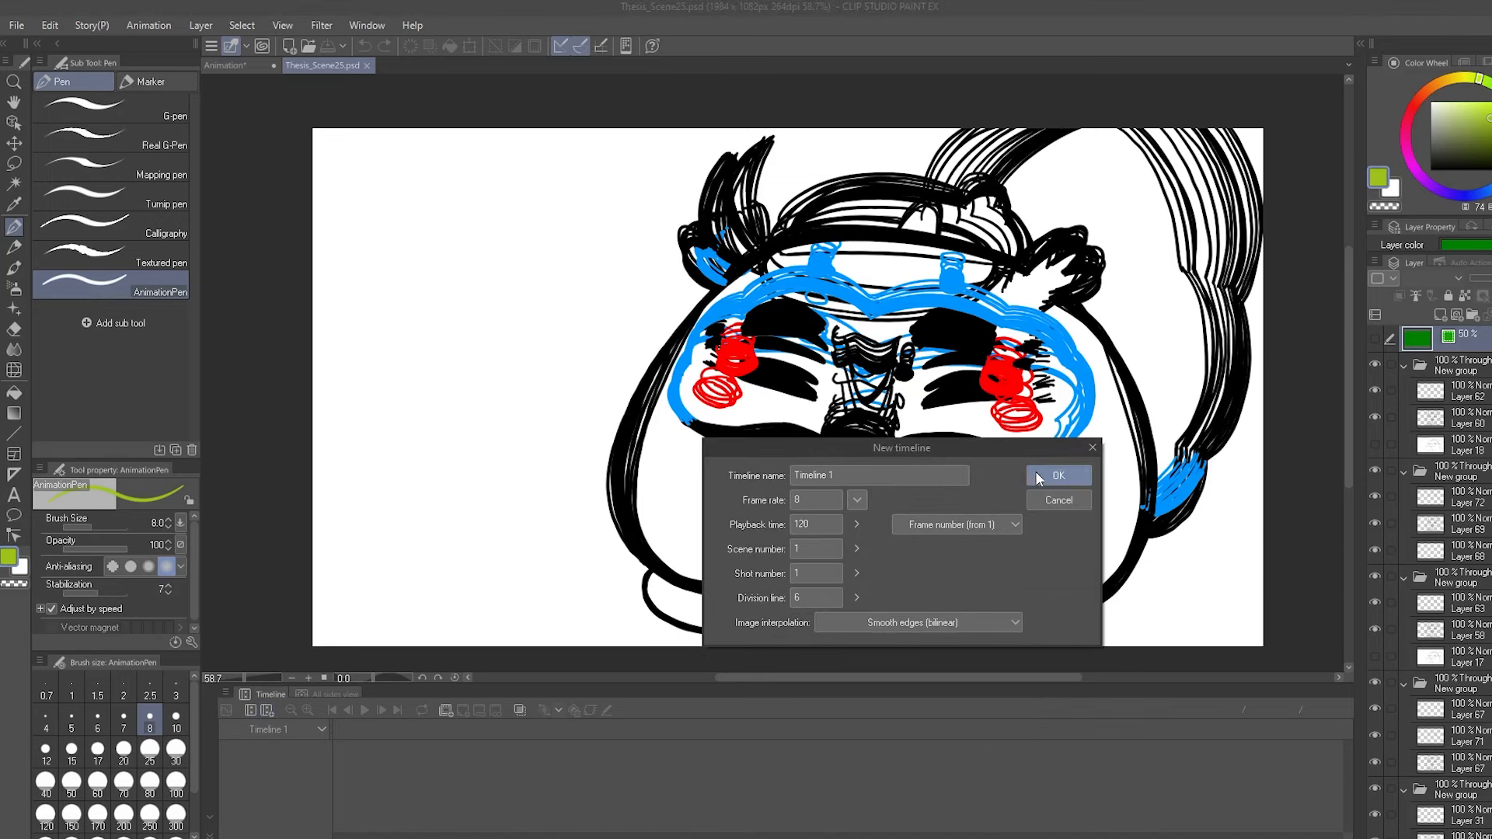
click(1087, 475)
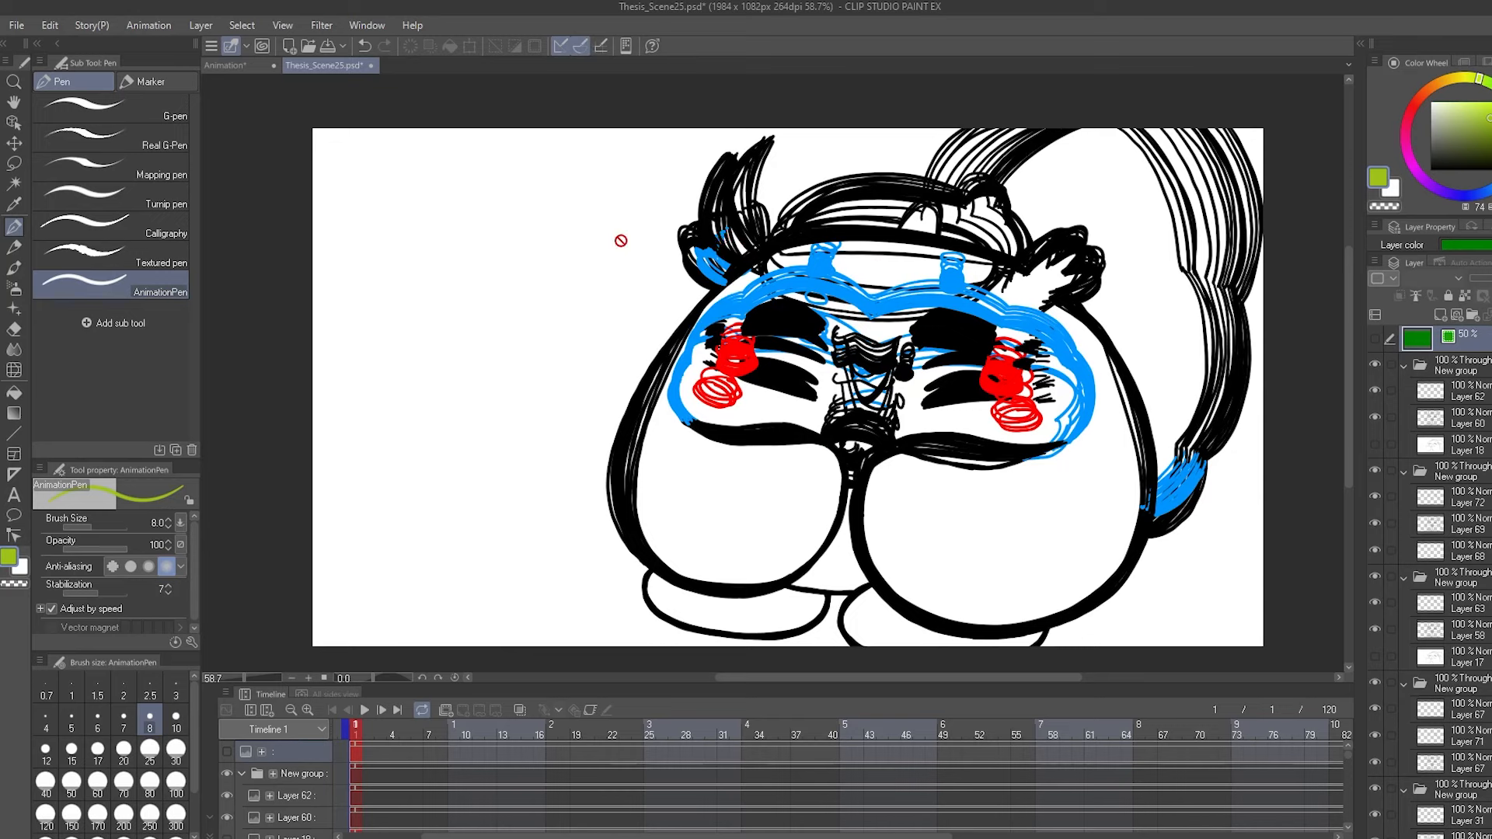
Step: Select the black lineart layer in every New group, move them all into the animation folder Folder 1, and collapse it
scroll(353, 805, down, 1)
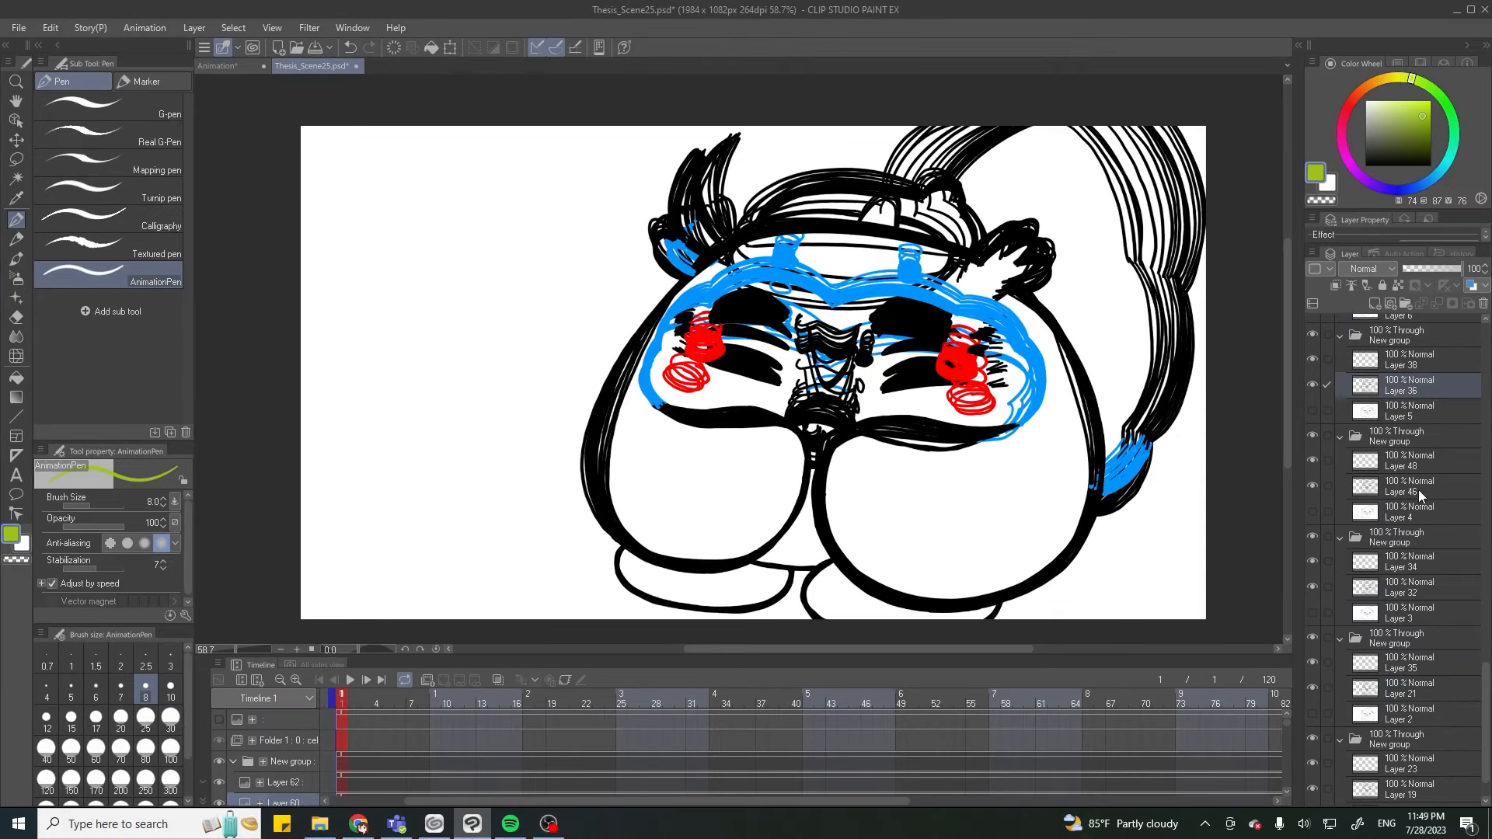
ctrl+click(1420, 489)
ctrl+click(1407, 587)
ctrl+click(1404, 688)
scroll(1407, 661, down, 1)
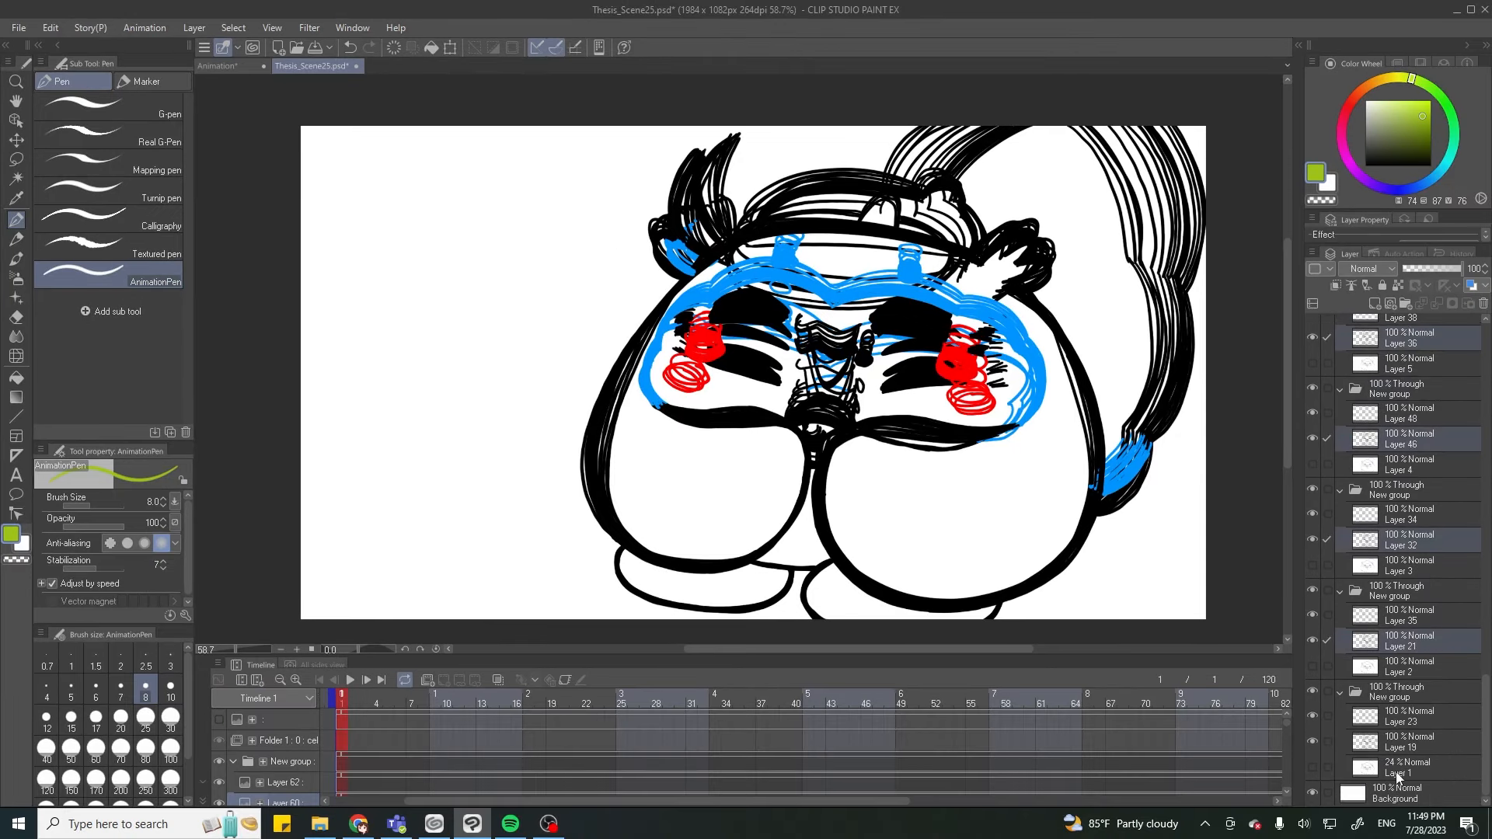
scroll(1429, 370, up, 10)
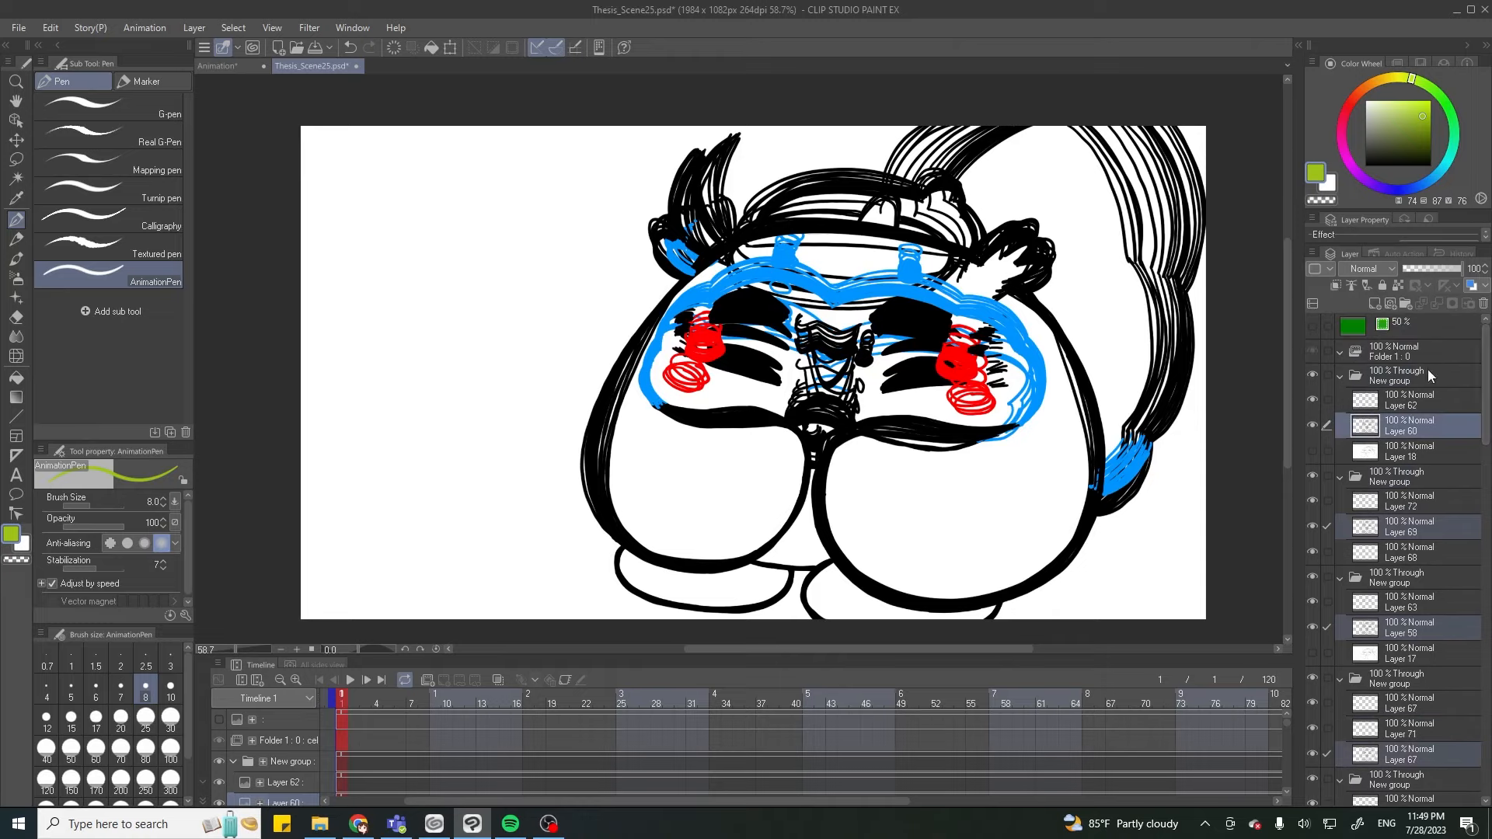
mouse_move(1383, 428)
mouse_down()
mouse_move(1416, 336)
mouse_move(1338, 366)
mouse_up()
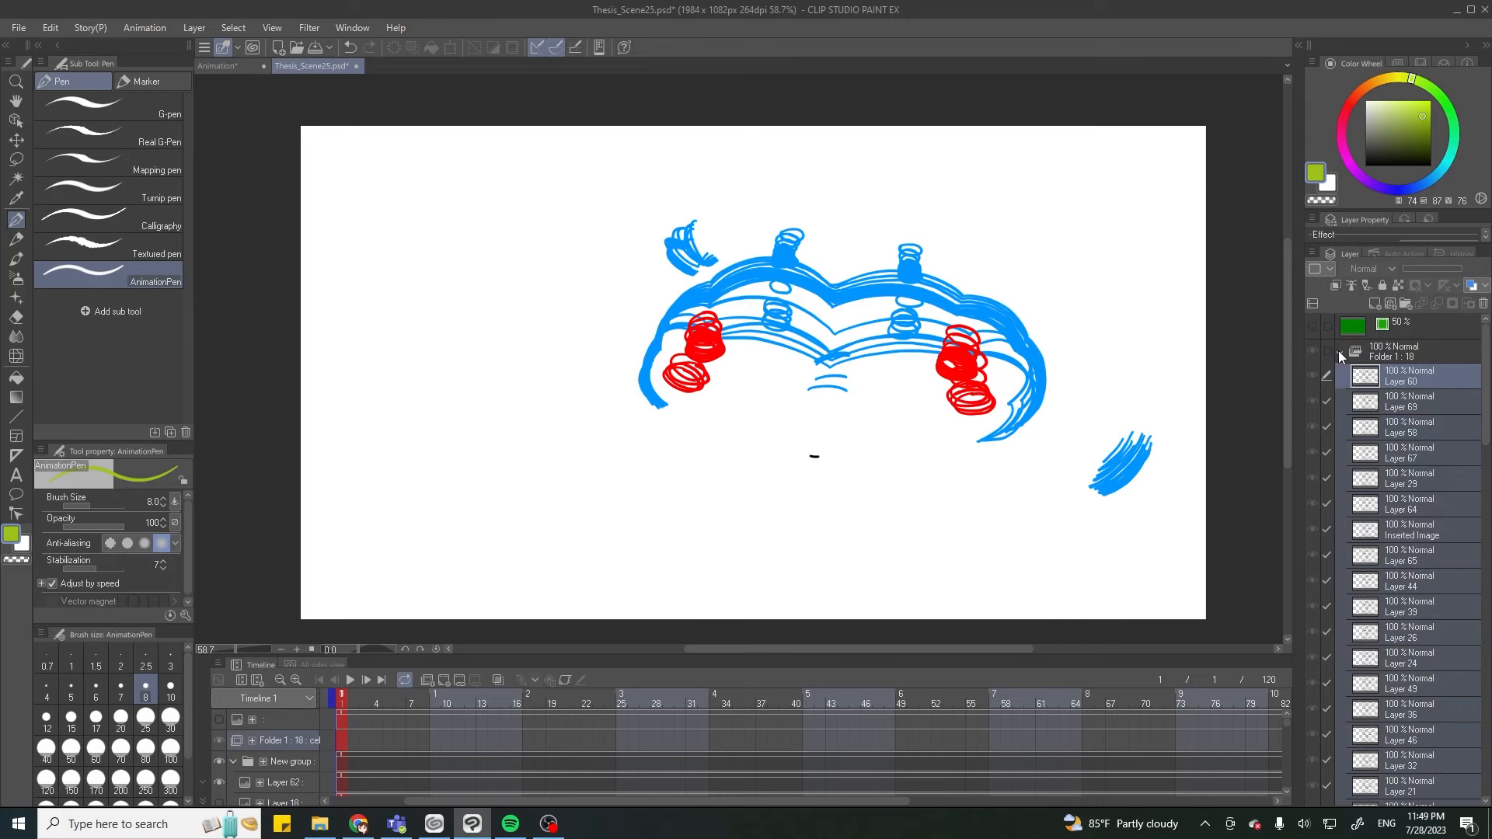
click(1339, 351)
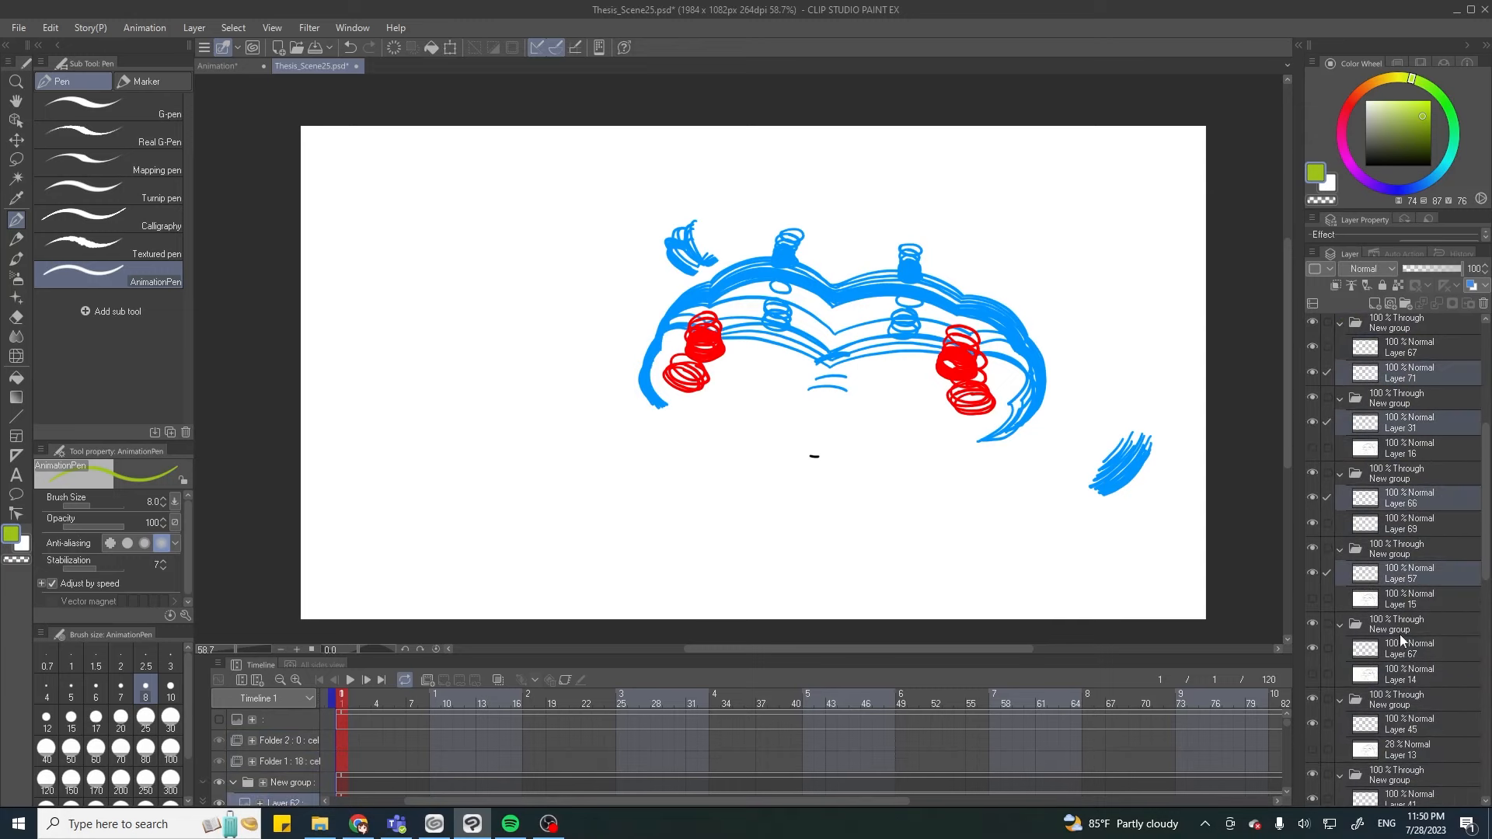
Step: Select the blue and red colour-guide layer in every New group and move them all into the animation folder Folder 2
scroll(1415, 509, down, 4)
scroll(1413, 441, down, 1)
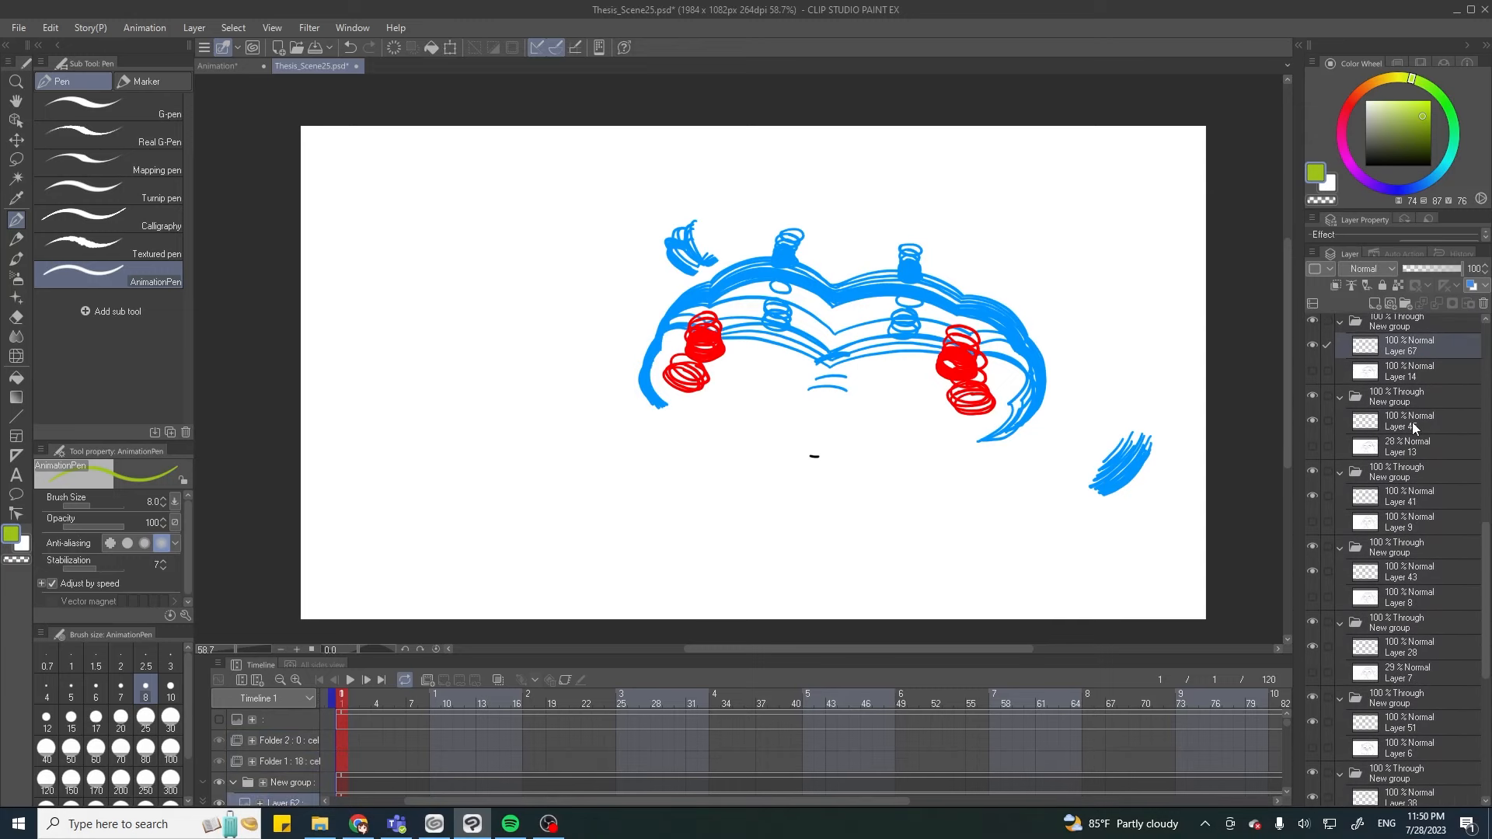
ctrl+click(1419, 430)
ctrl+click(1418, 498)
scroll(1401, 581, down, 6)
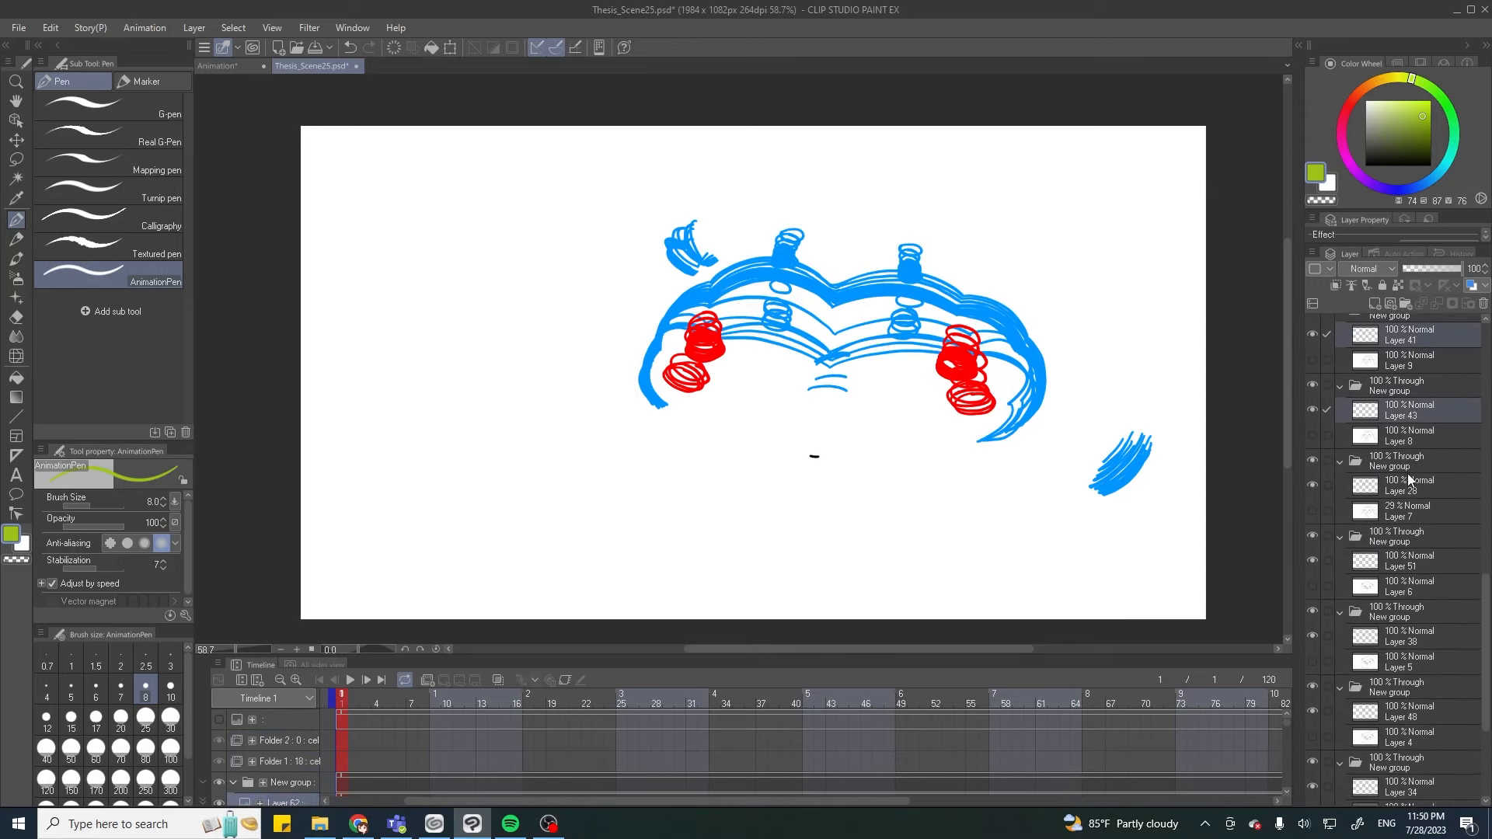
ctrl+click(1414, 385)
ctrl+click(1422, 460)
ctrl+click(1406, 538)
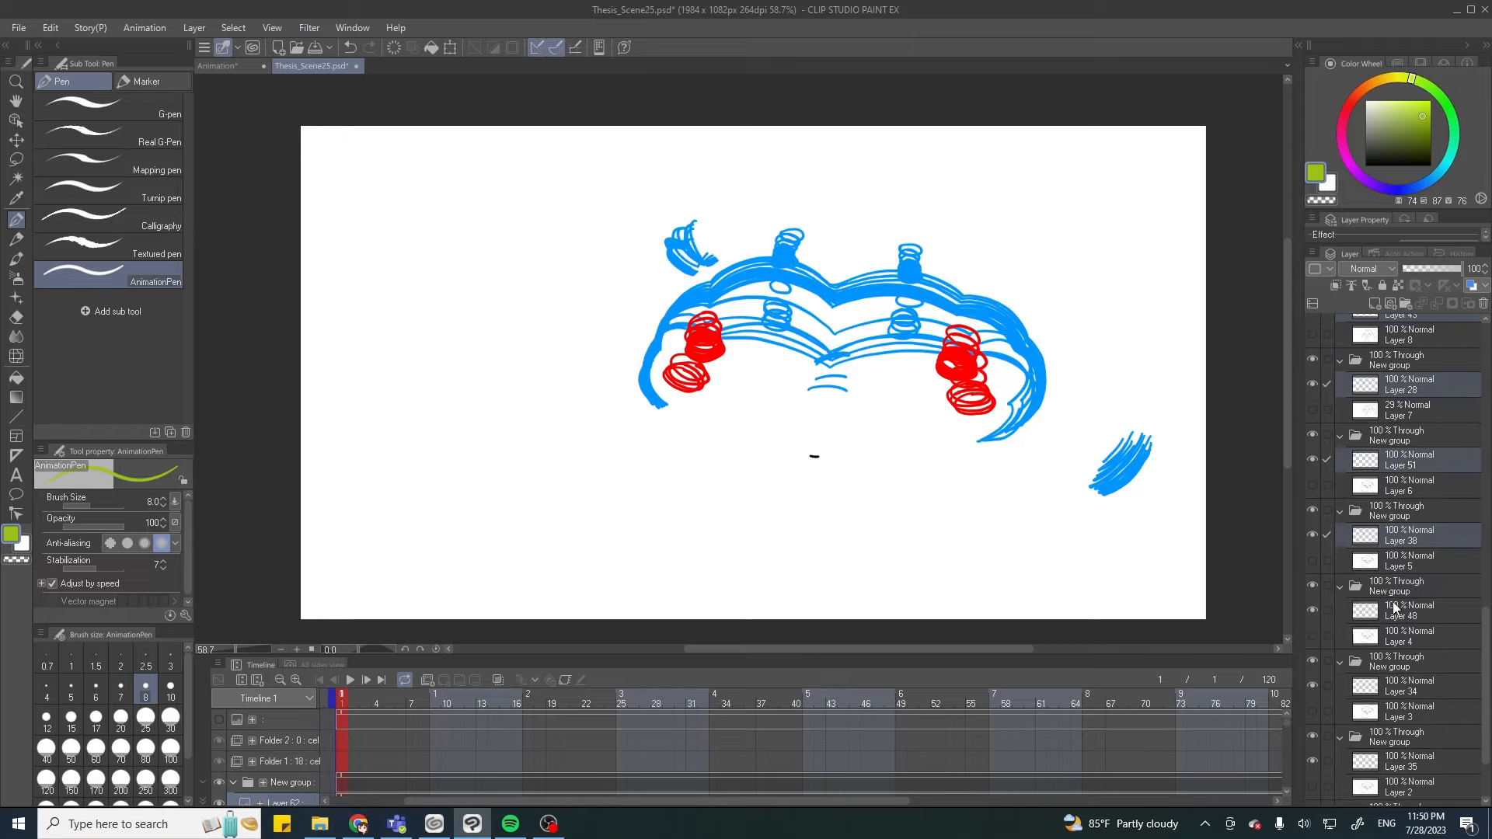
ctrl+click(1406, 613)
ctrl+click(1407, 687)
scroll(1407, 684, down, 2)
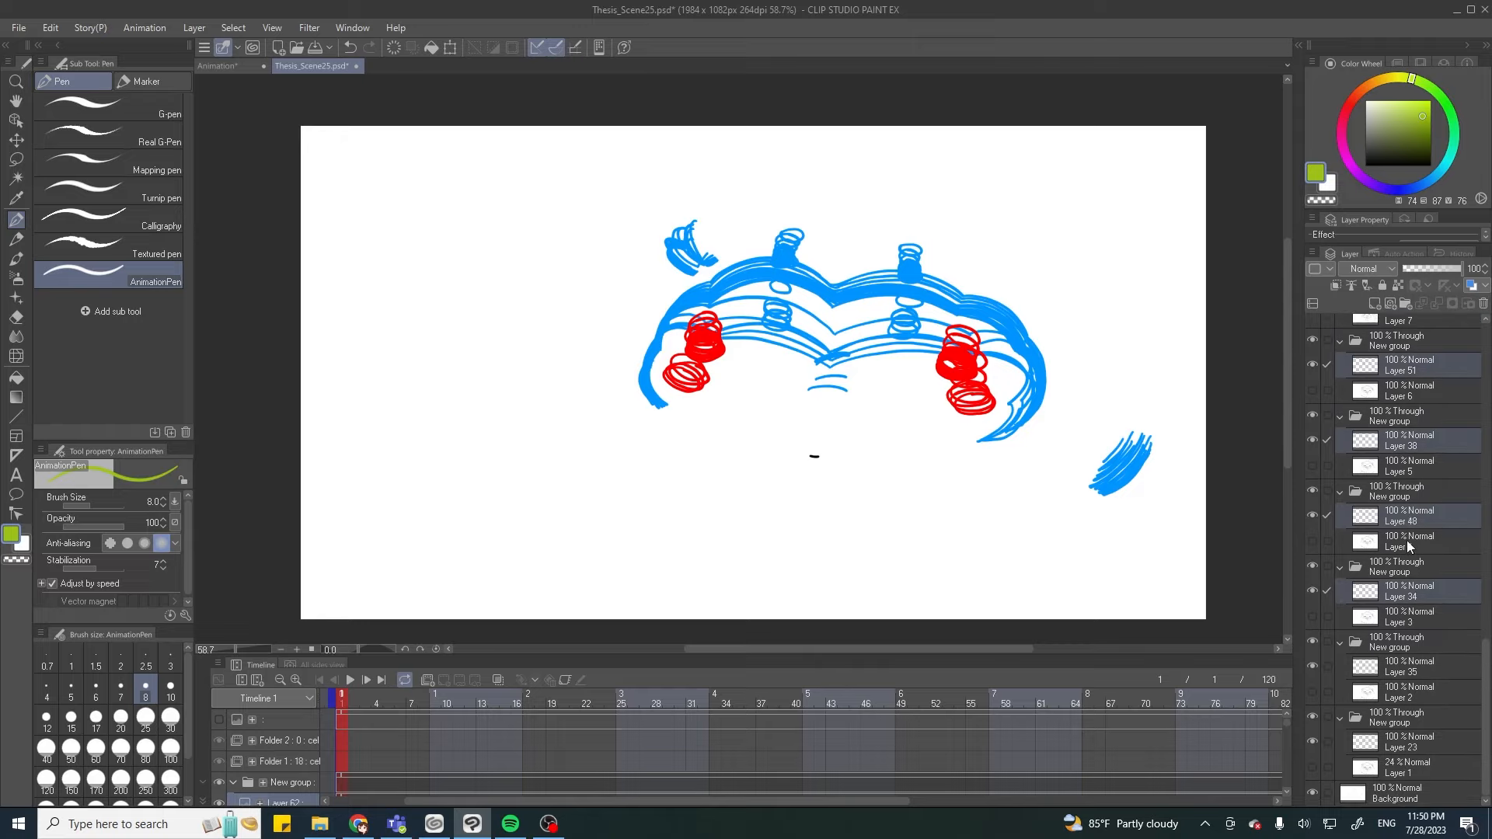
ctrl+click(1407, 662)
ctrl+click(1387, 741)
drag(1485, 669, 1482, 327)
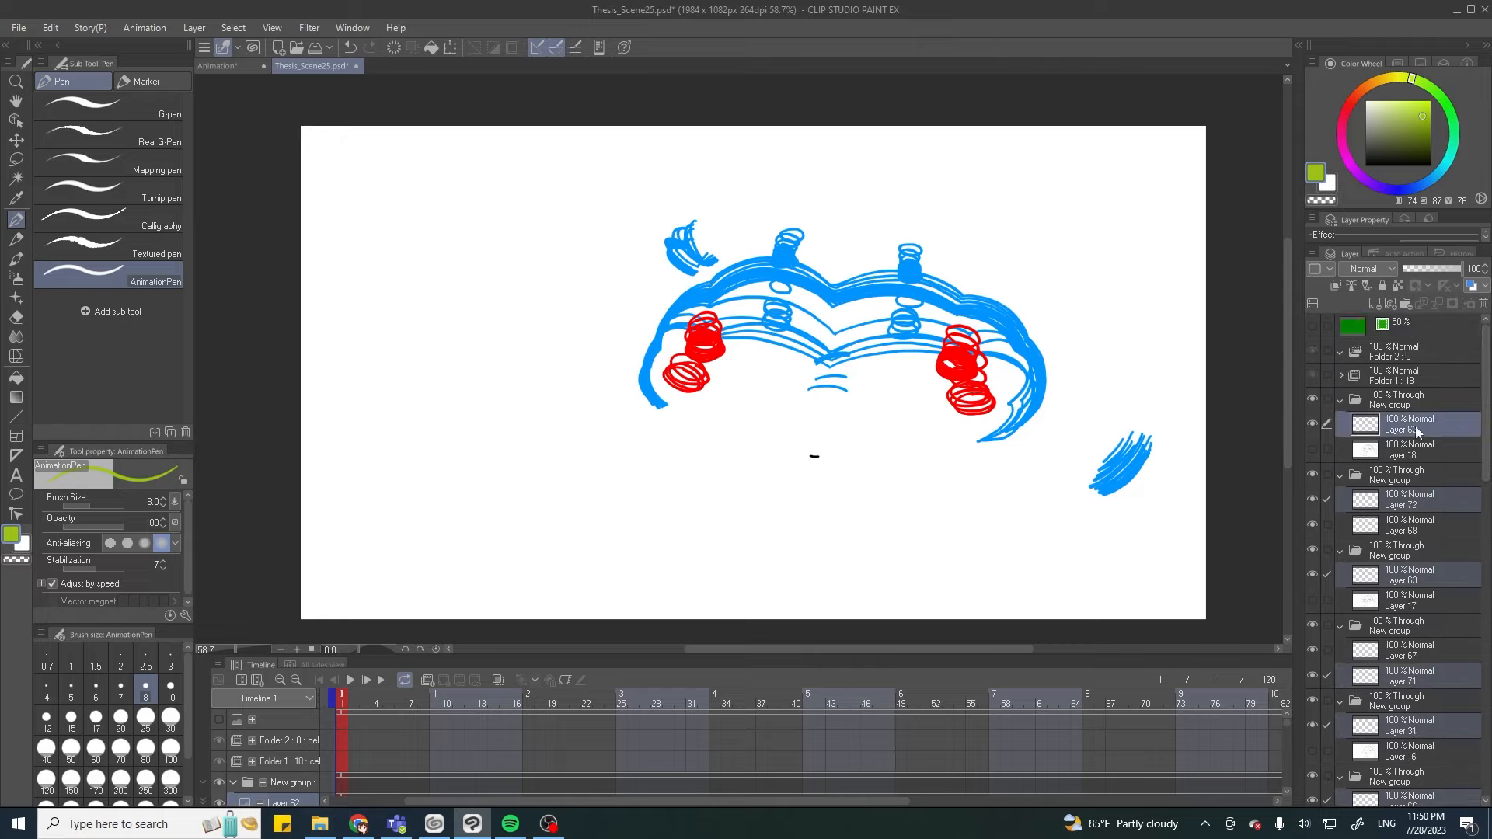
drag(1399, 436, 1405, 359)
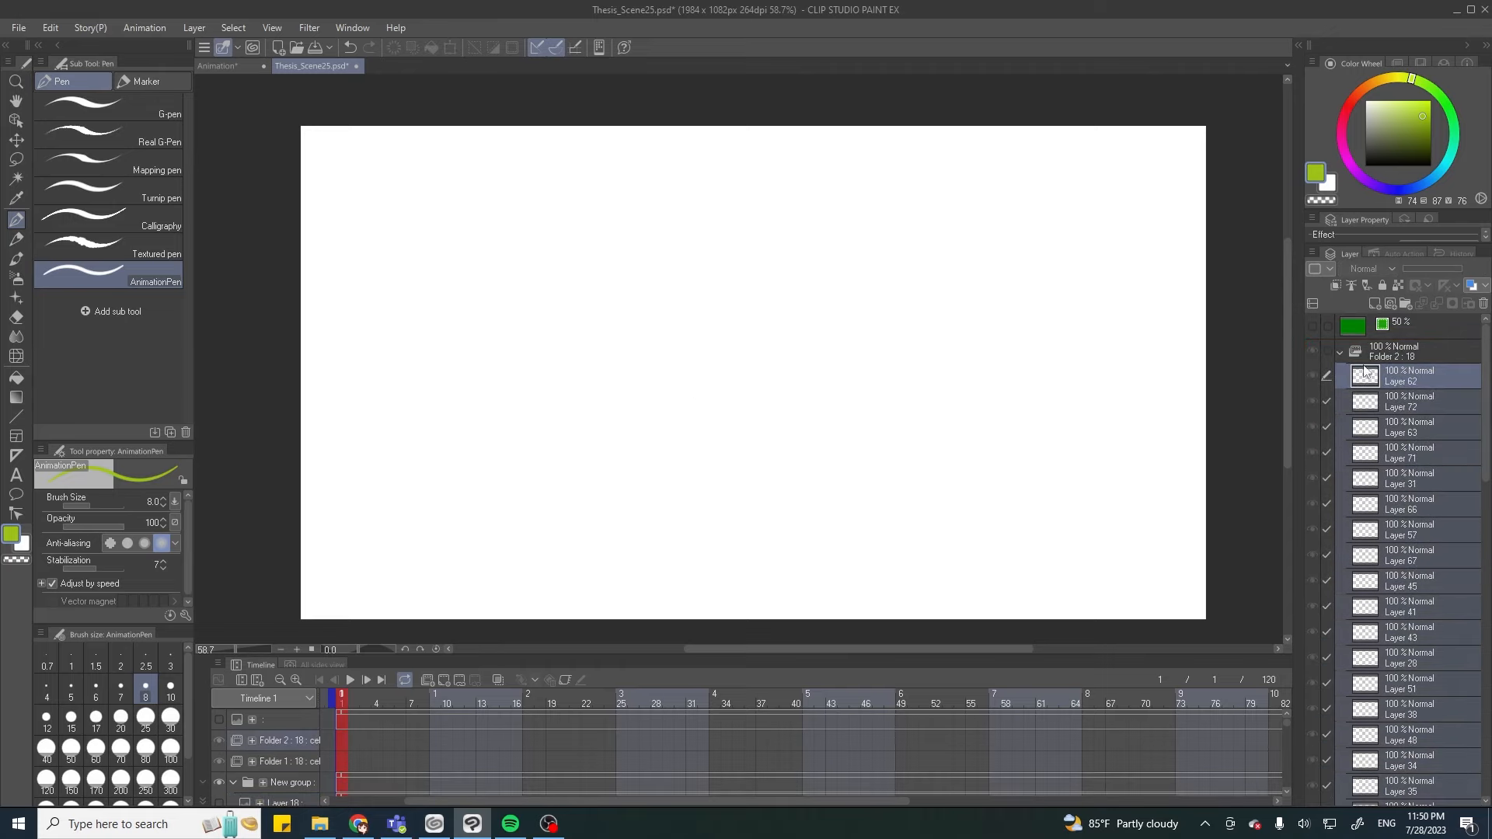
Step: Collapse Folder 2, select all the leftover New group folders beneath Folder 1 and delete them
click(1341, 351)
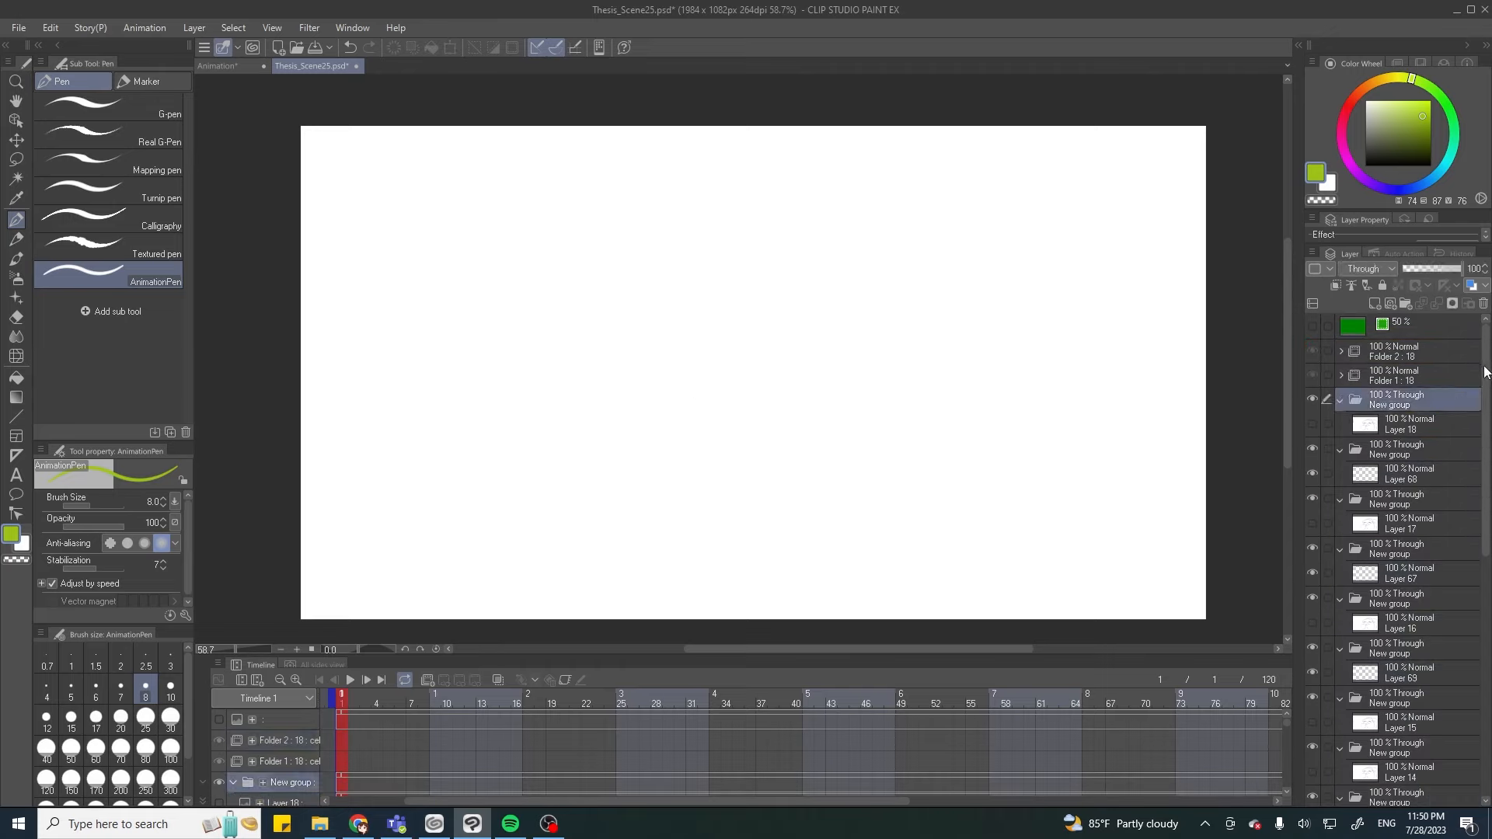
drag(1485, 365, 1485, 622)
click(1434, 767)
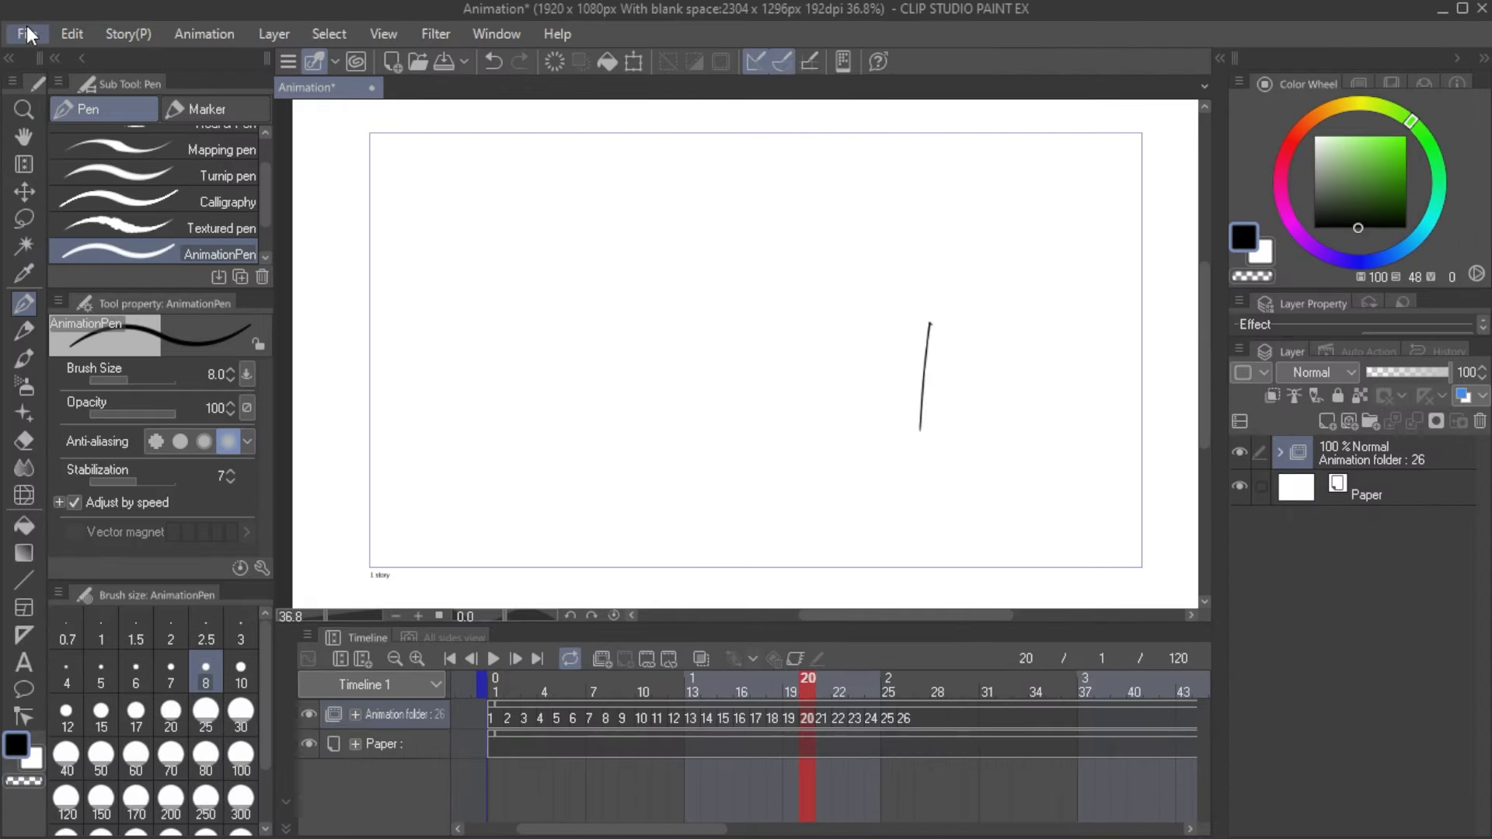
Step: Locate the Assign multiple cels command under Animation > Edit track in the shortcut settings
click(27, 29)
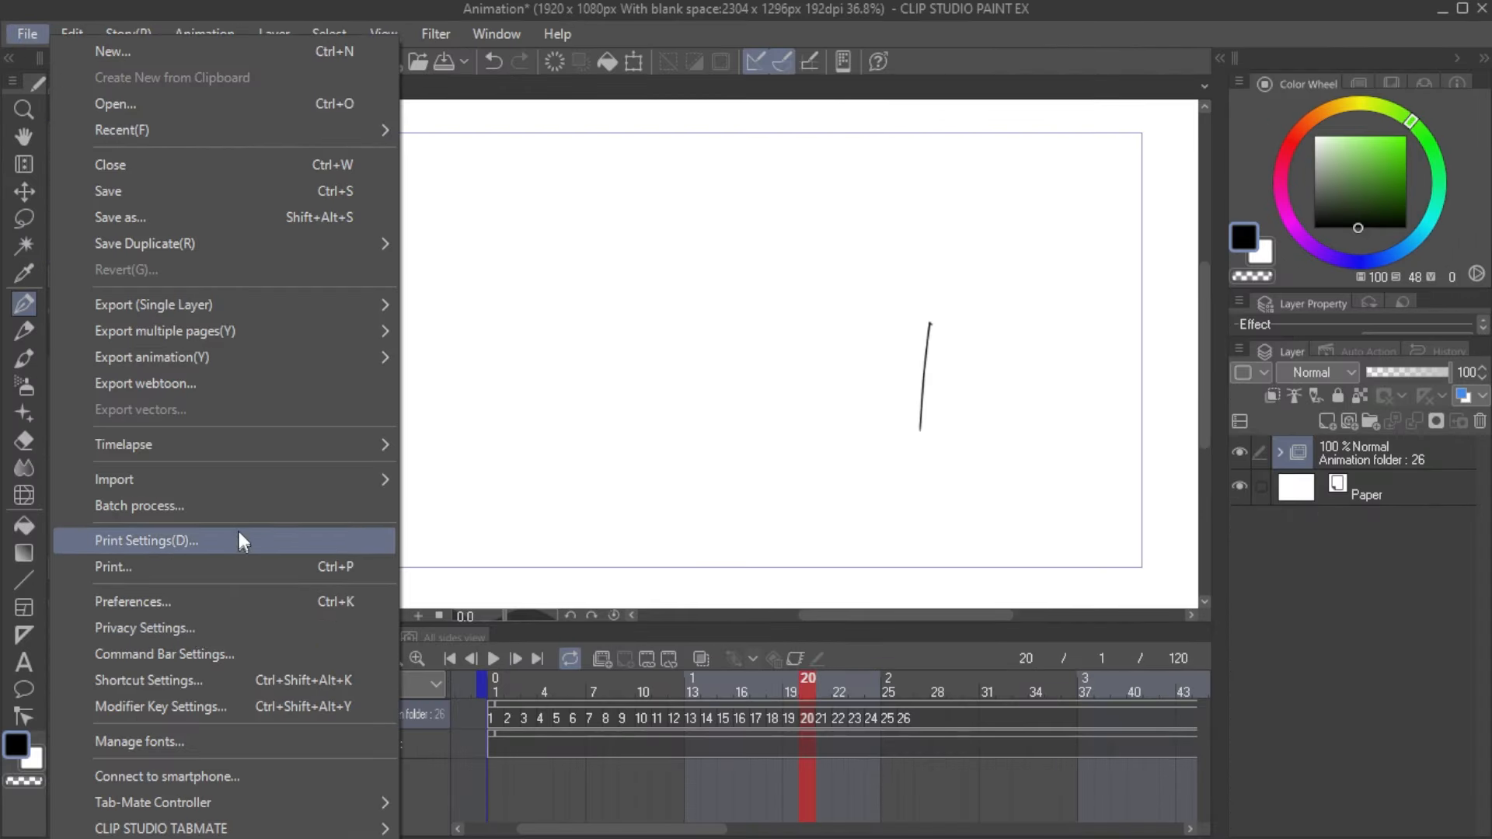
click(239, 681)
scroll(707, 445, down, 4)
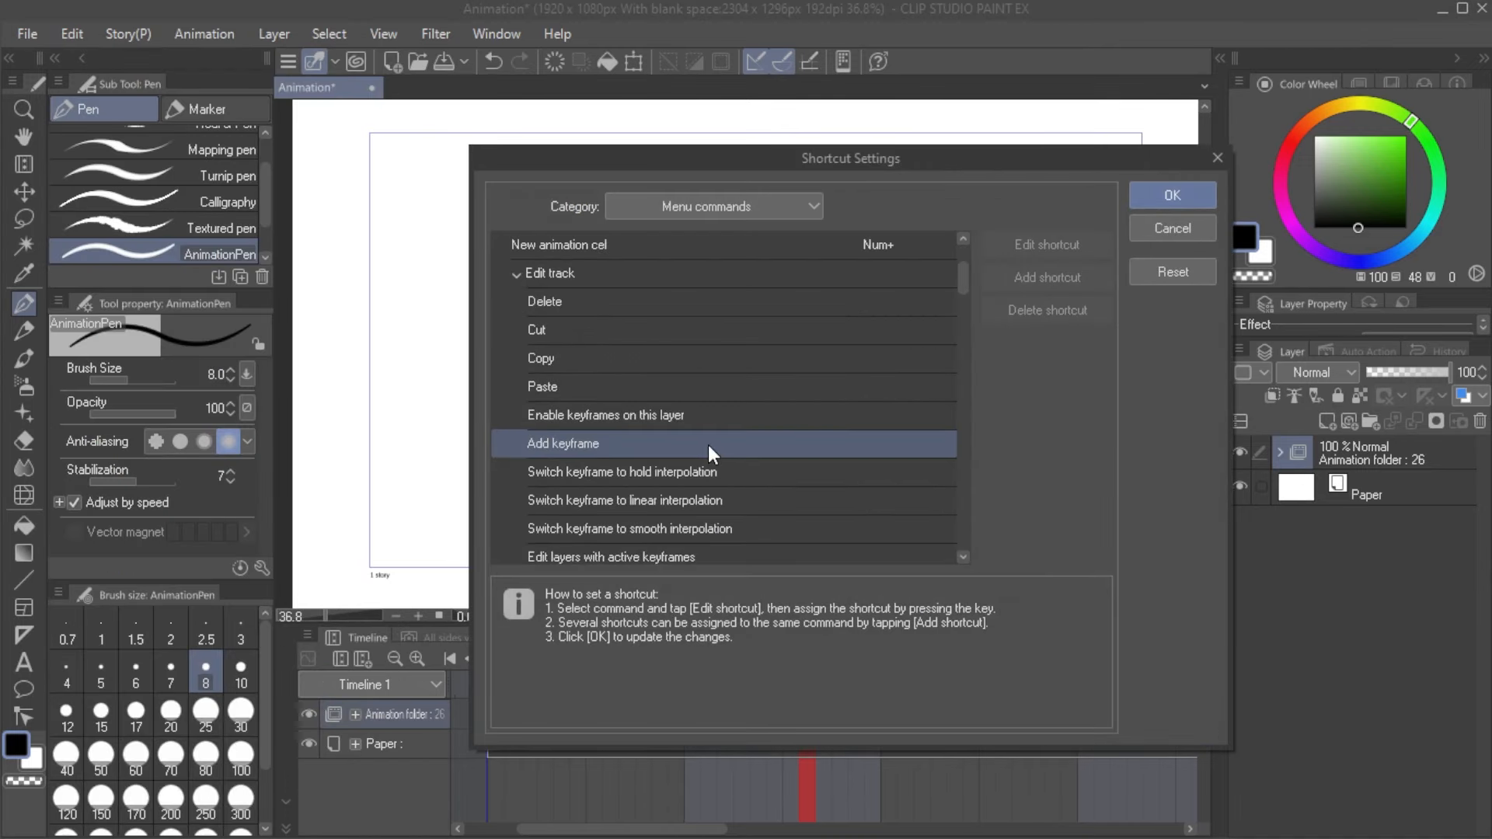
click(714, 482)
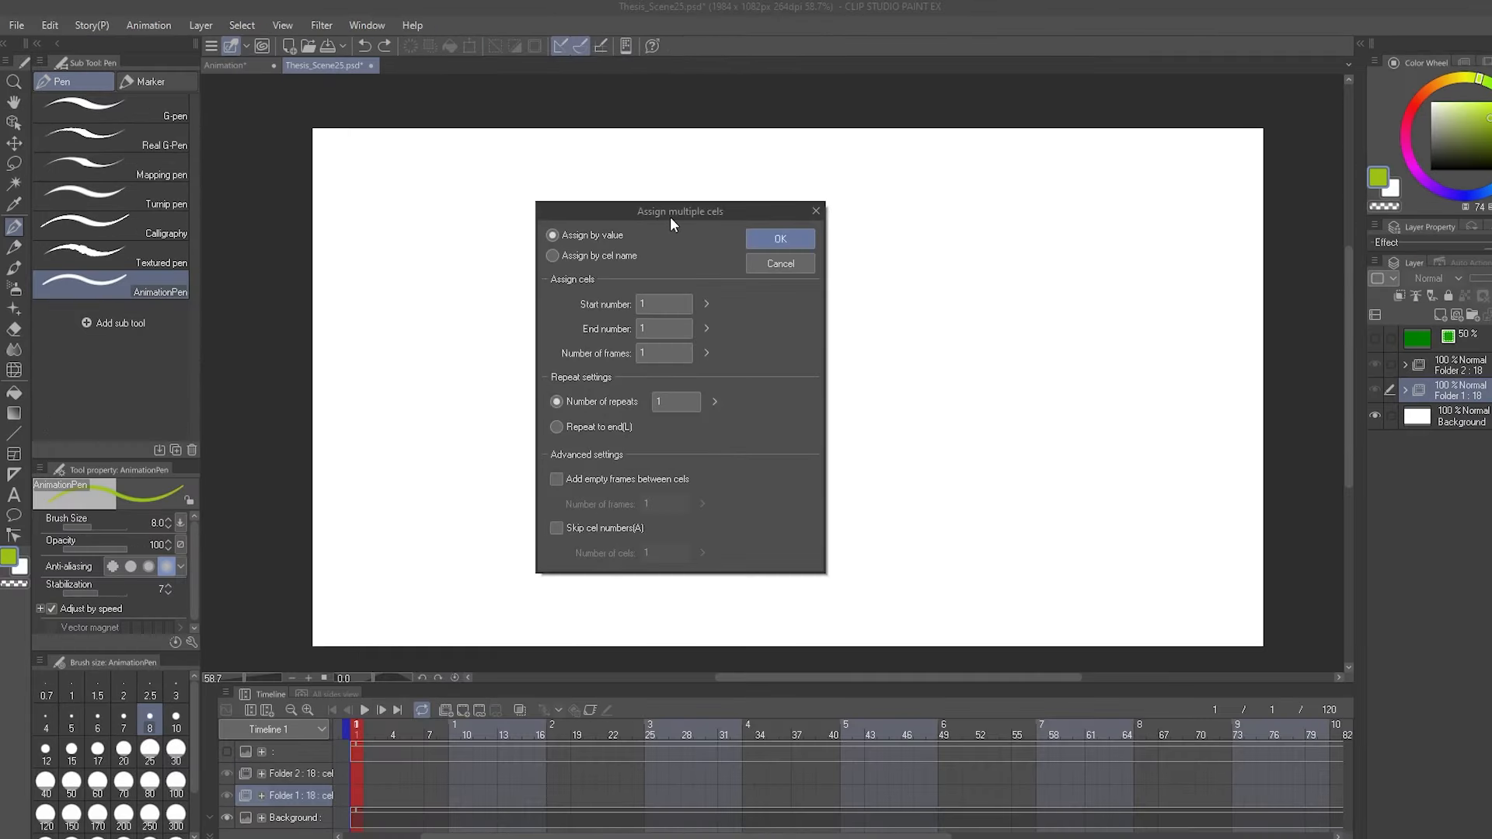
Step: Assign Folder 1's cels to the timeline by cel name, from Layer 19 to Layer 60, with 1 frame each
drag(671, 220, 672, 201)
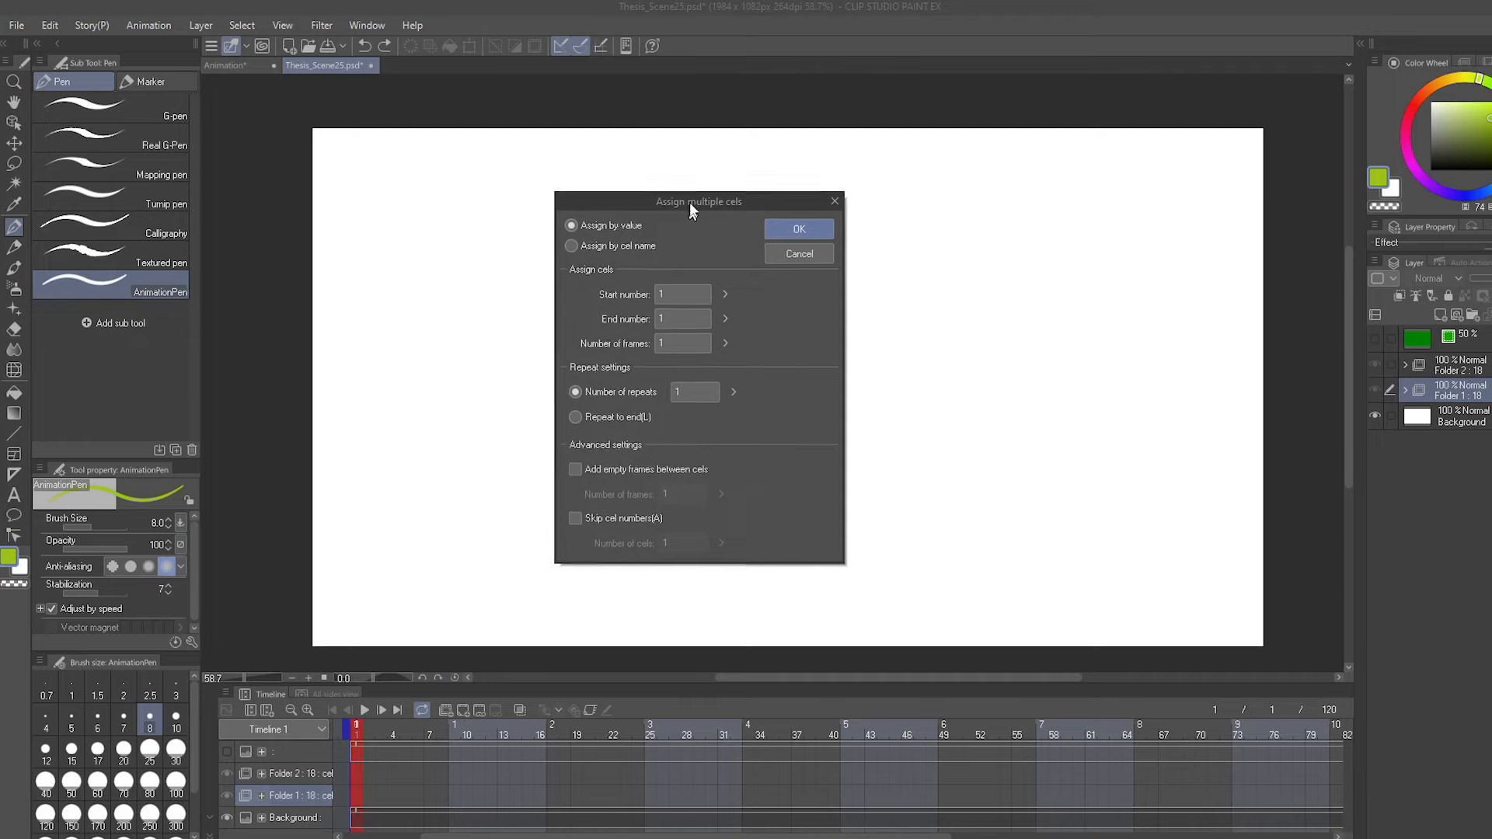
click(611, 236)
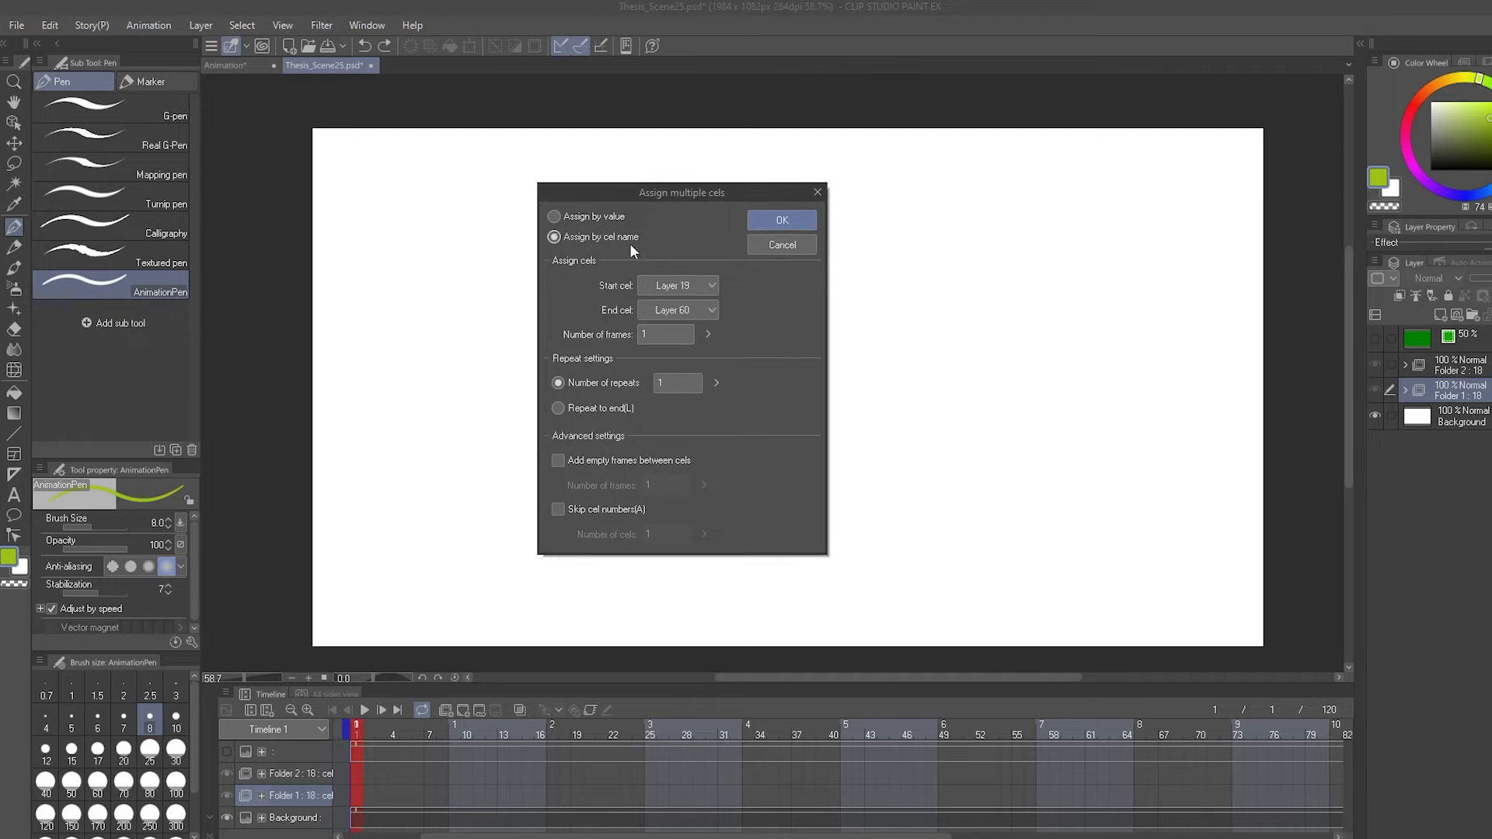
click(661, 290)
click(681, 286)
click(681, 287)
click(795, 219)
click(794, 220)
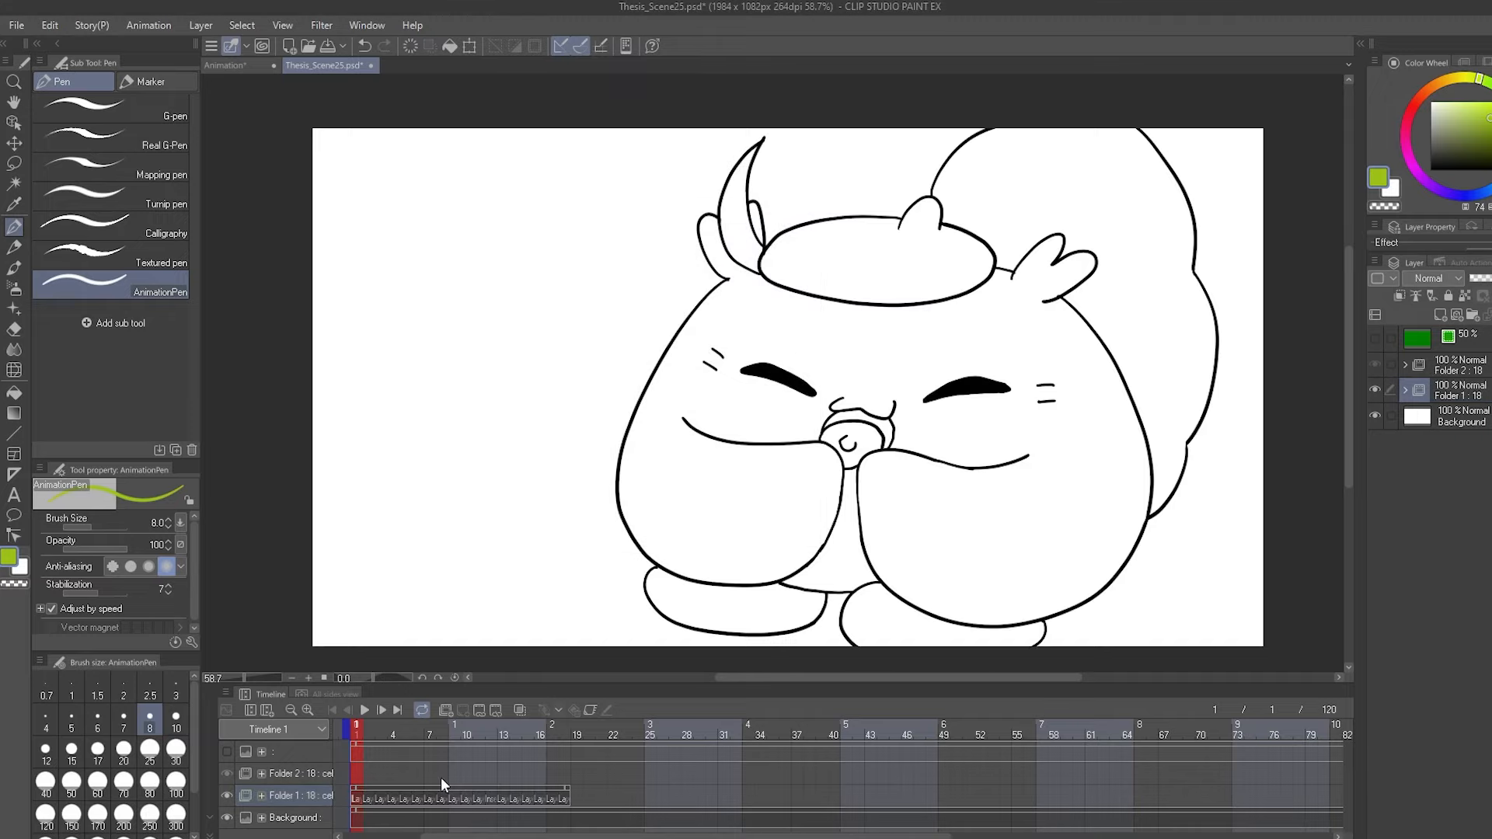
Step: Play back the lineart animation, return to the start of the timeline and play it again
click(370, 713)
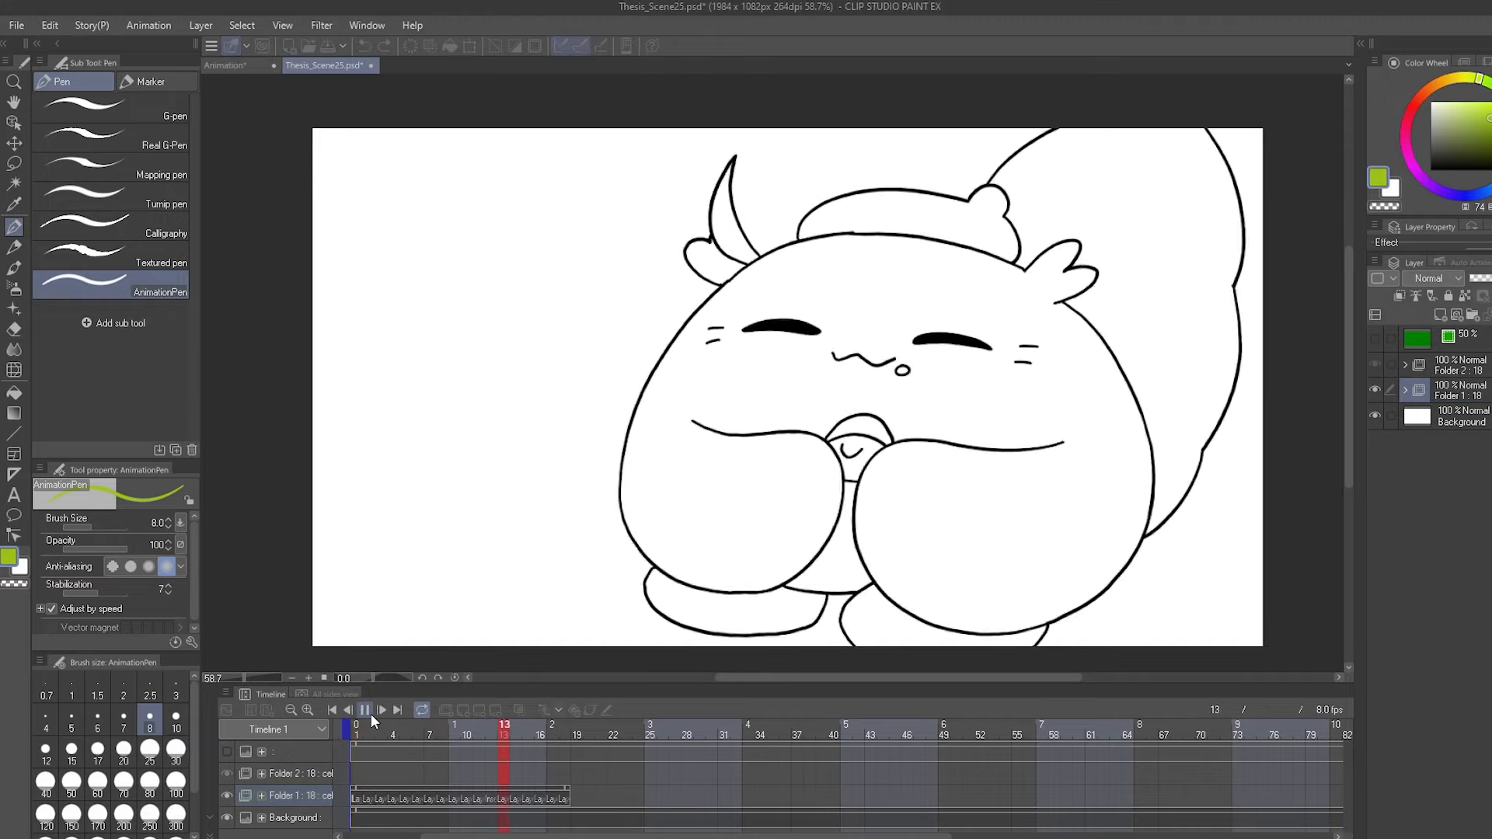
click(371, 713)
click(362, 730)
click(364, 709)
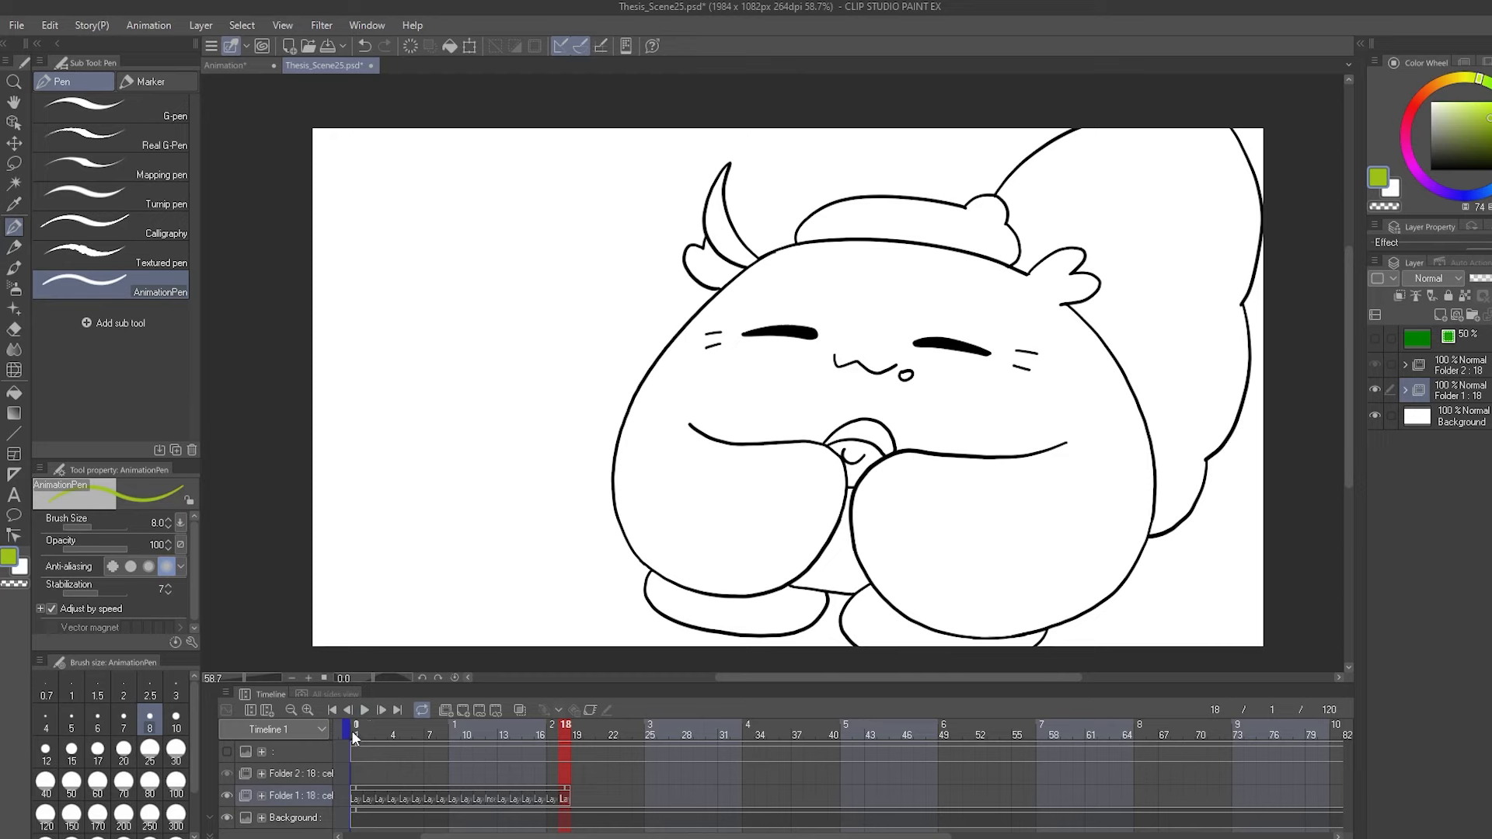
Step: Assign Folder 2's cels by cel name starting on frame 1, from Layer 23 to Layer 62, with 1 frame each
click(353, 733)
click(354, 775)
key(ctrl+shift+a)
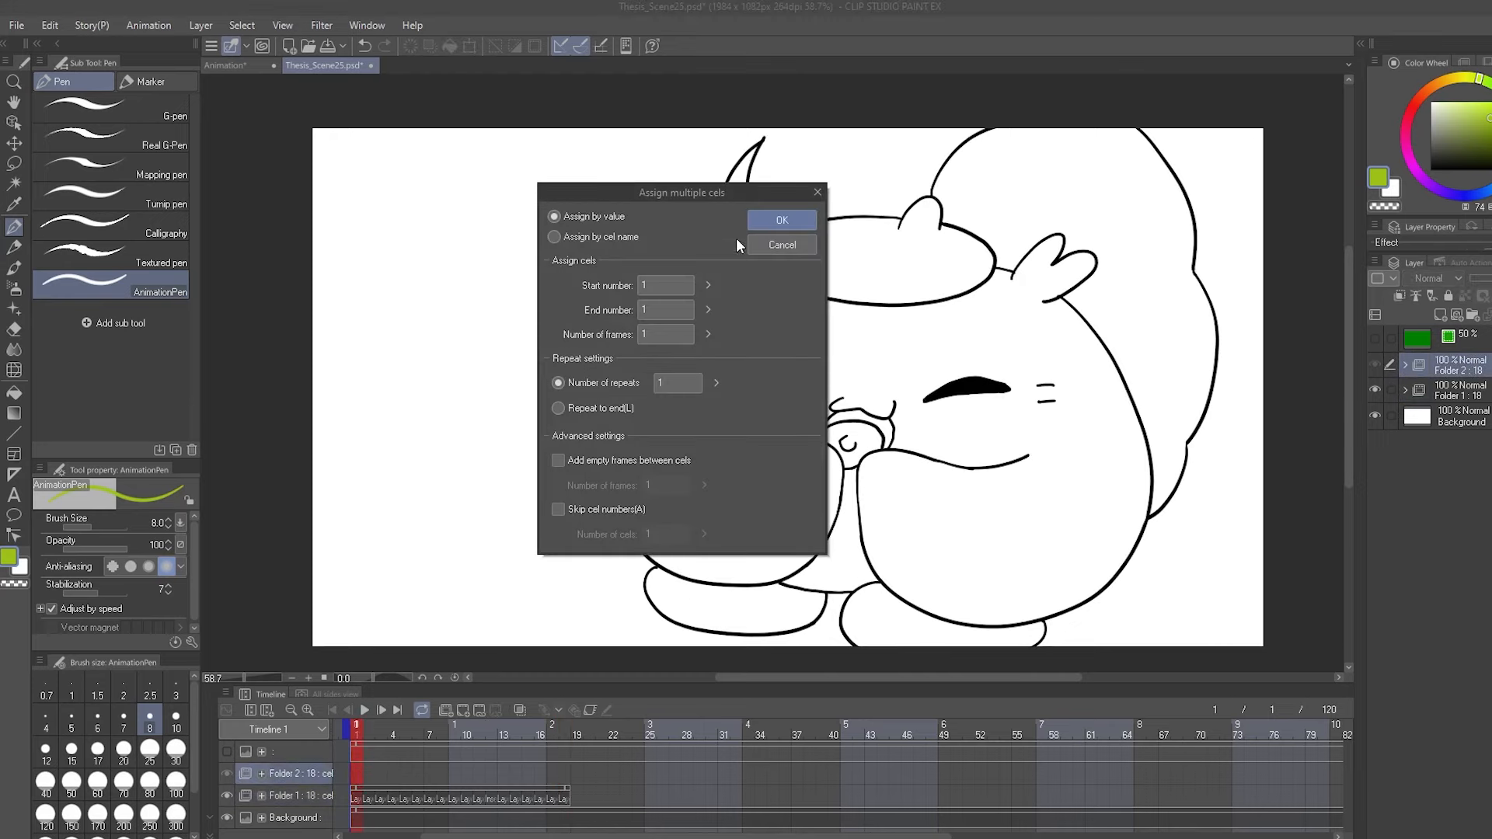
click(626, 239)
click(782, 220)
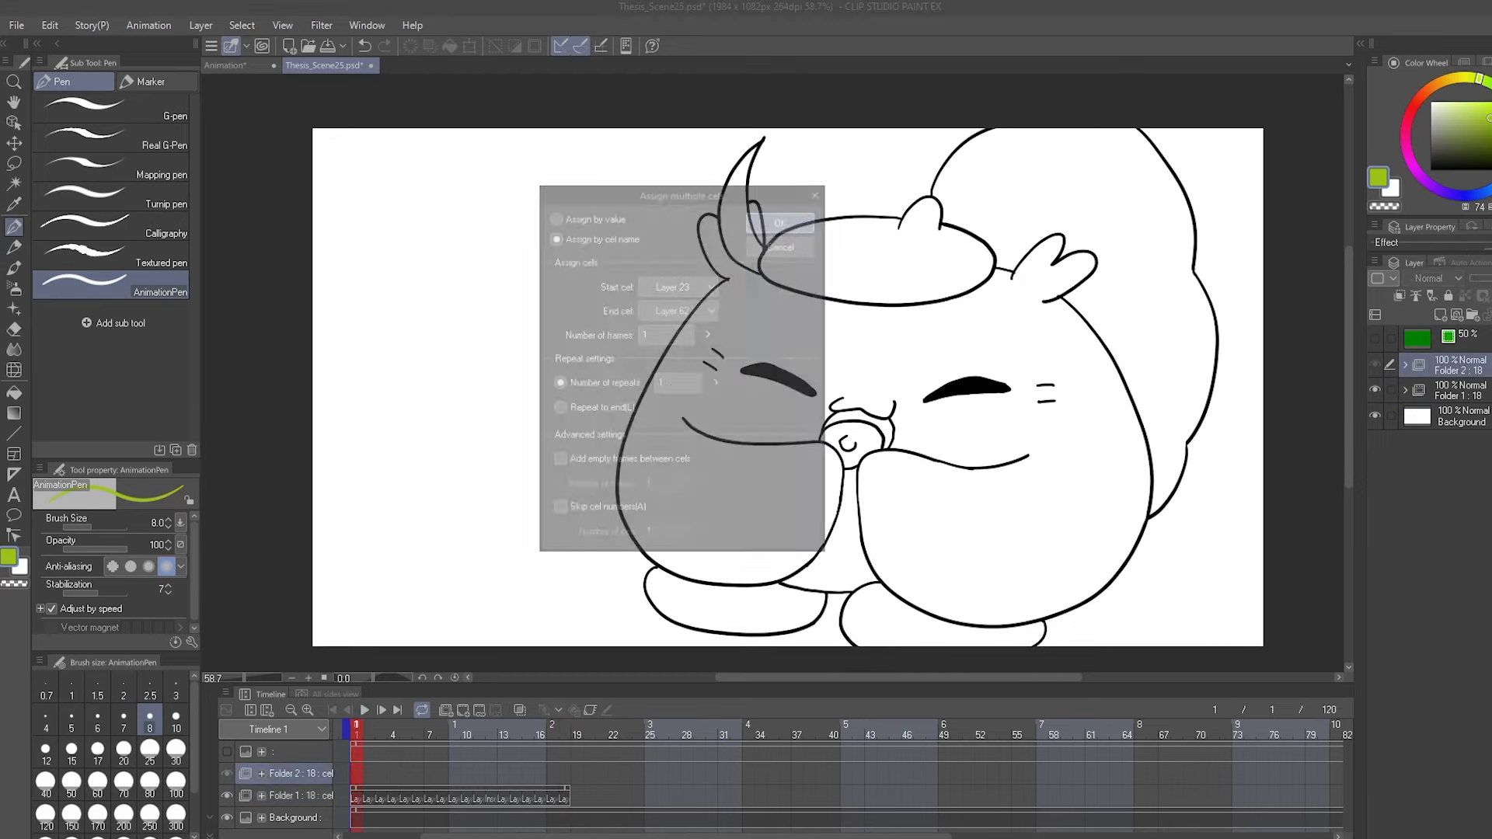
Step: Play back the animation with both Folder 1 and Folder 2 cels and return to frame 1
click(364, 711)
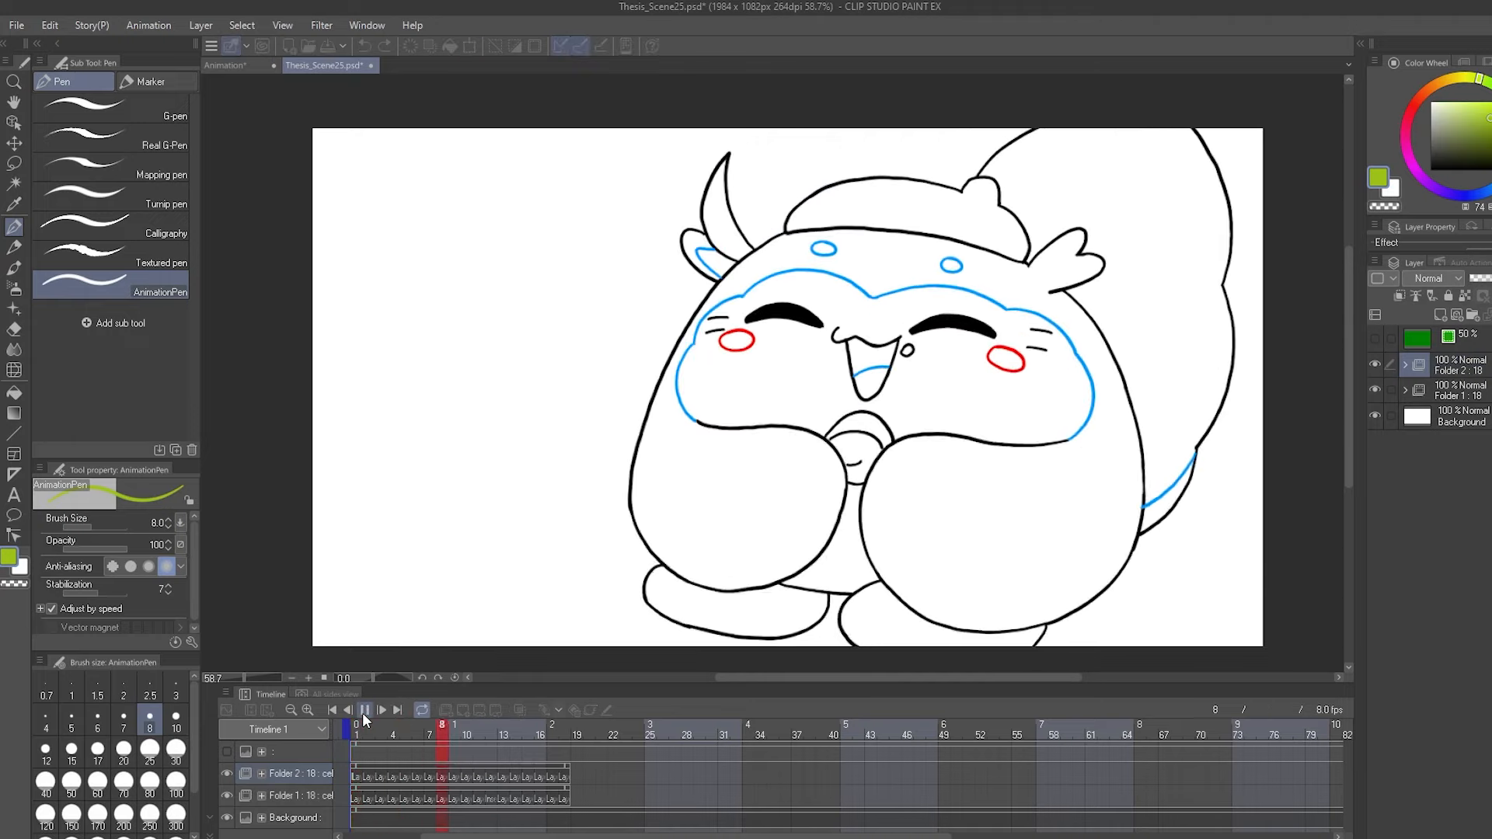
click(362, 712)
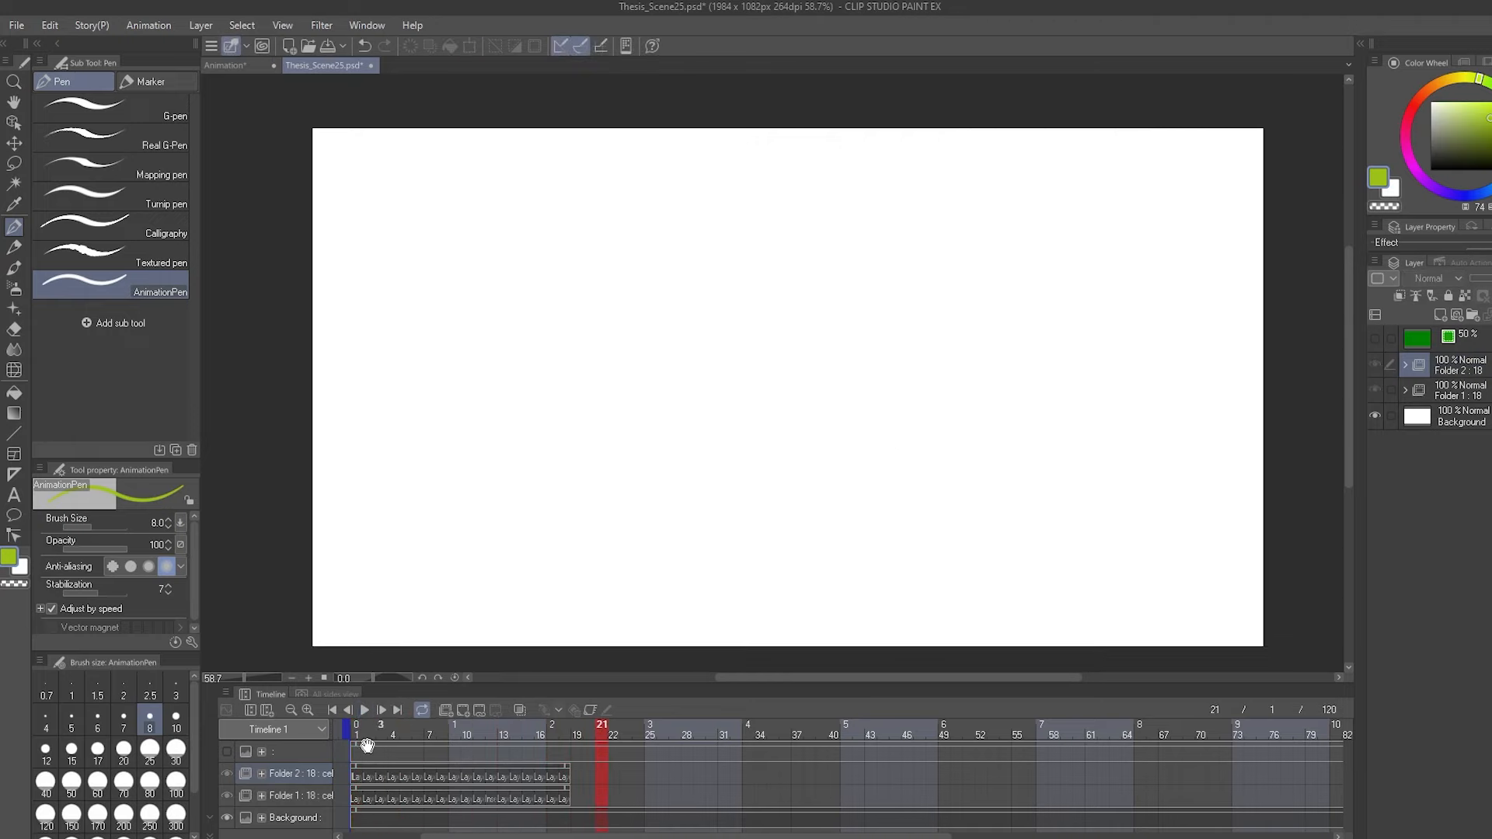
click(356, 731)
Step: Add a new animation folder directly above the Background layer and choose the Fill tool set to Refer only to editing layer
click(296, 818)
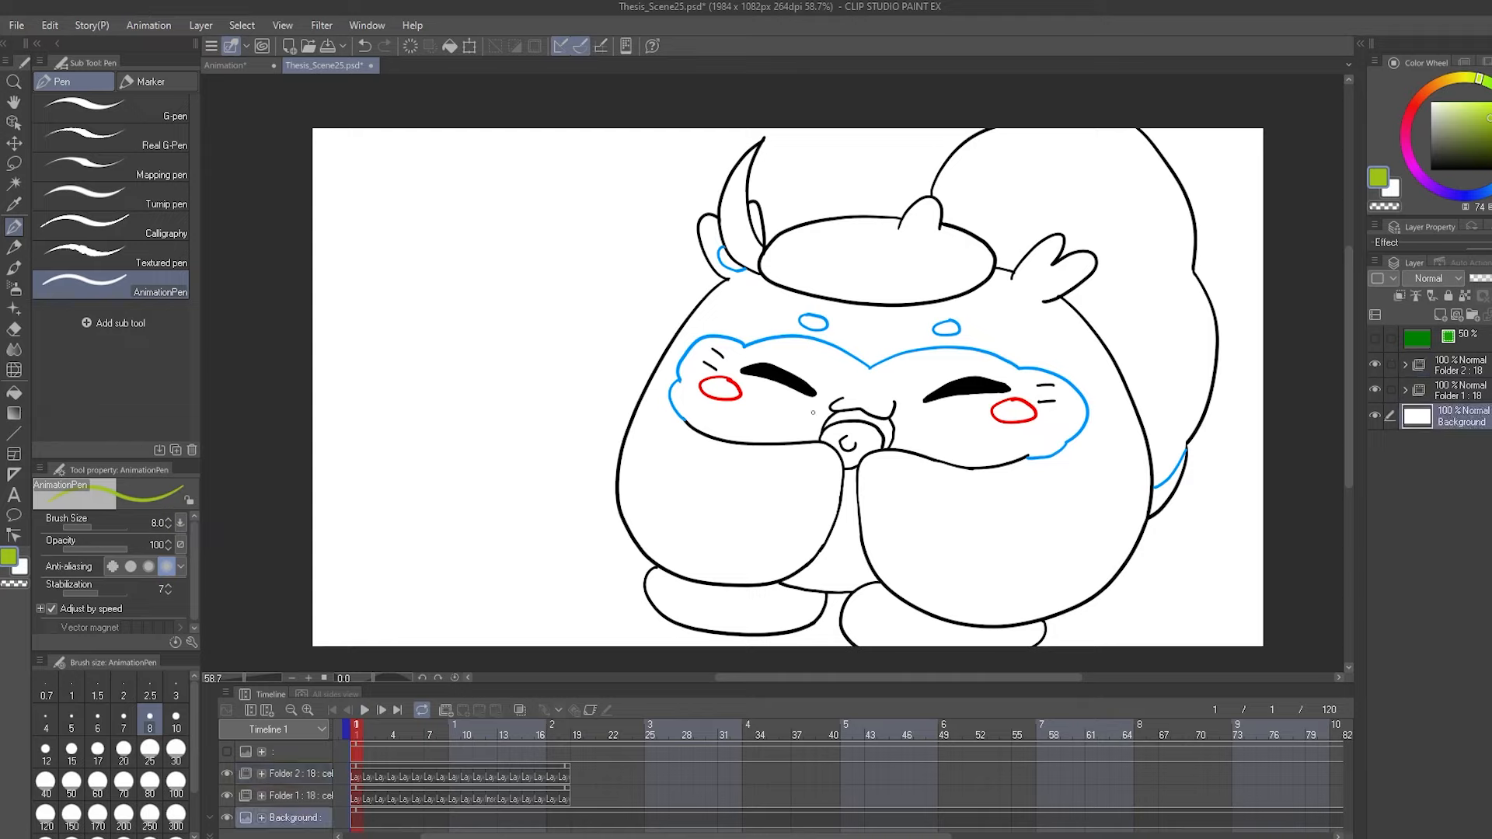
click(448, 711)
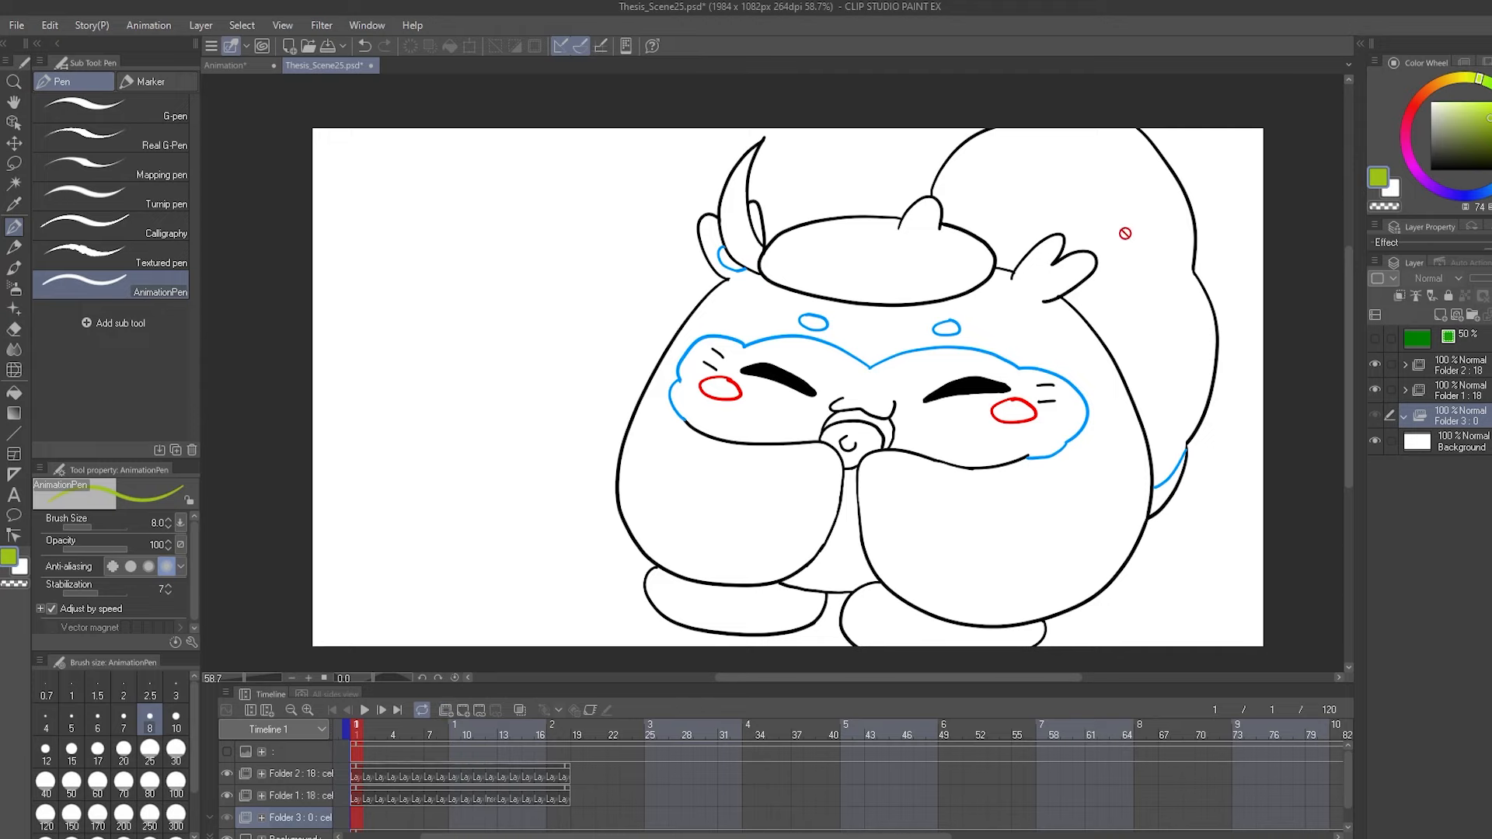
key(g)
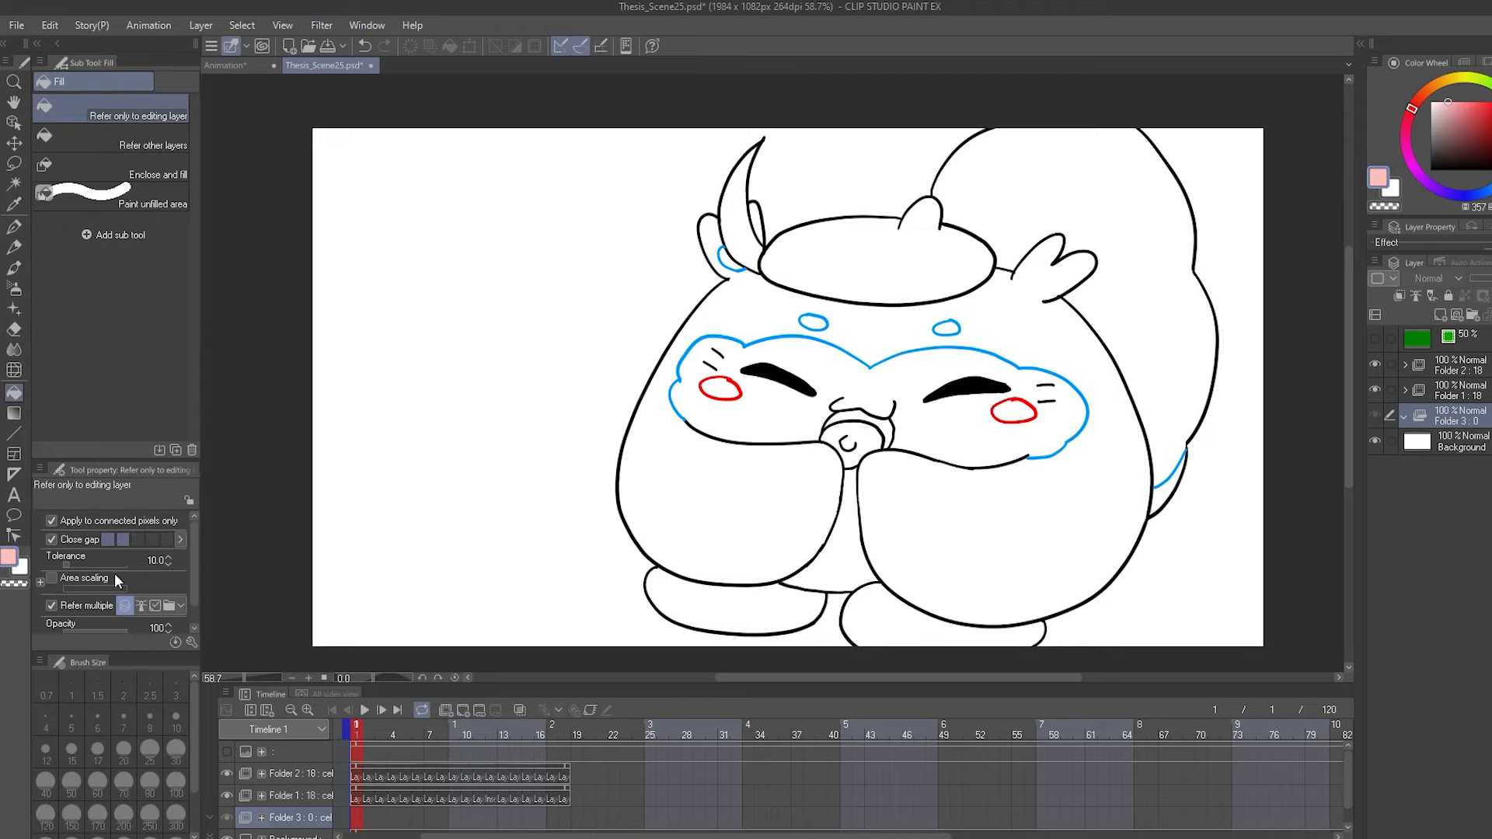
scroll(132, 588, down, 1)
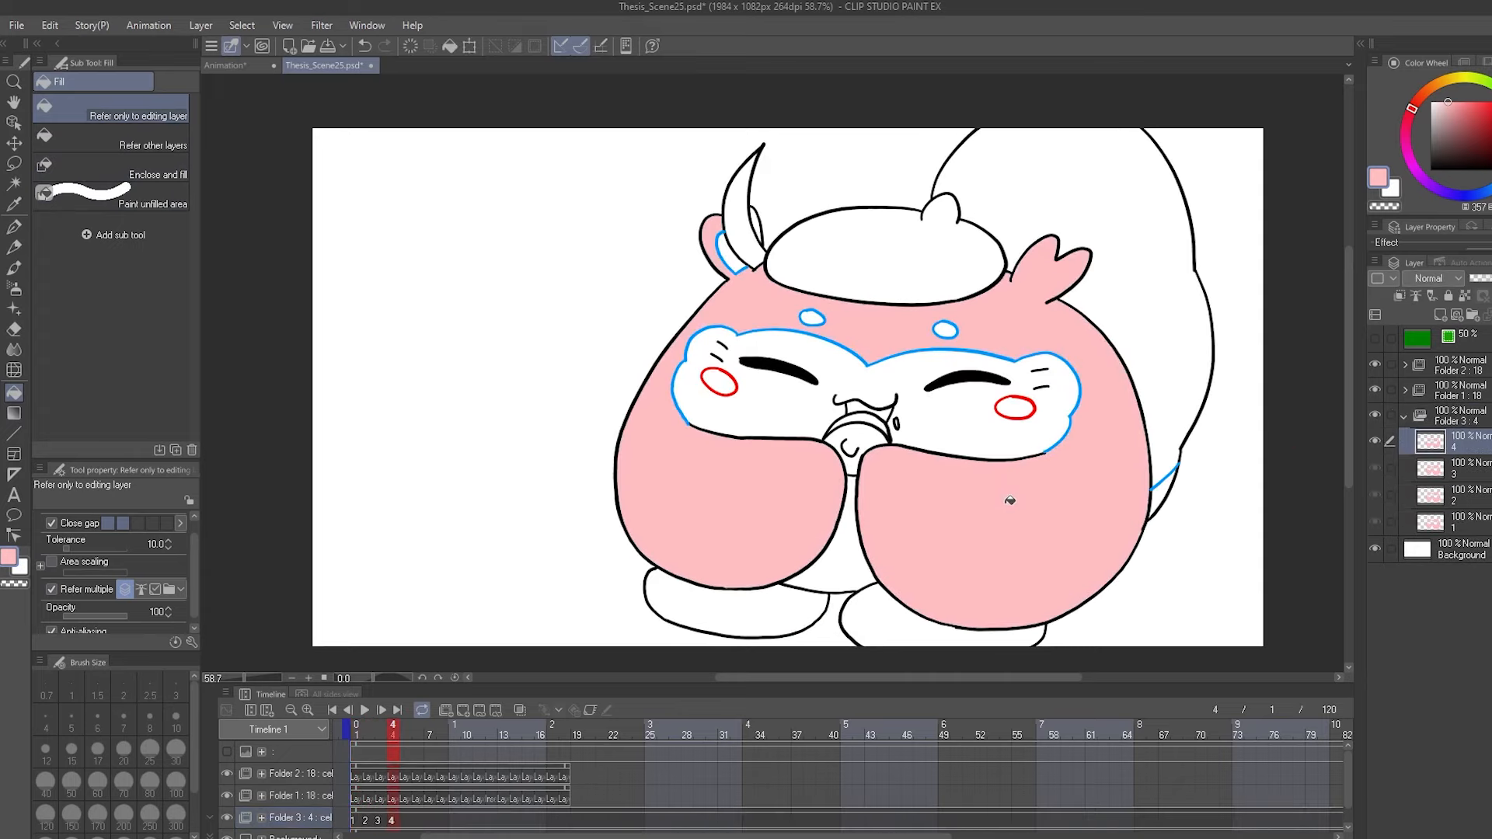
Step: Create a new Folder 3 cel for each frame up to frame 18 and fill the character's body with light pink on each
key(ctrl+shift+n)
click(1011, 501)
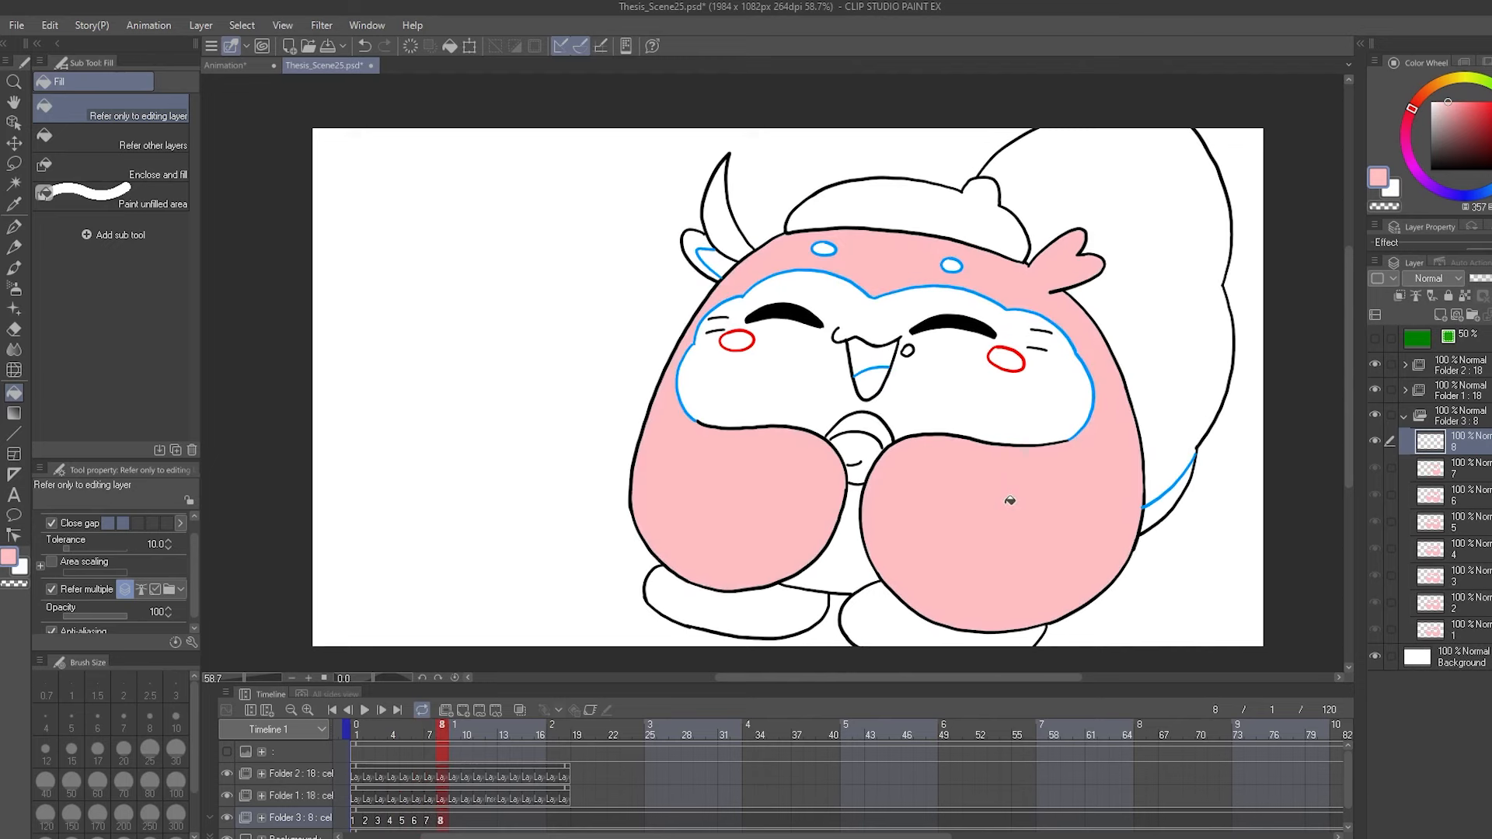
key(ctrl+shift+n)
click(1010, 501)
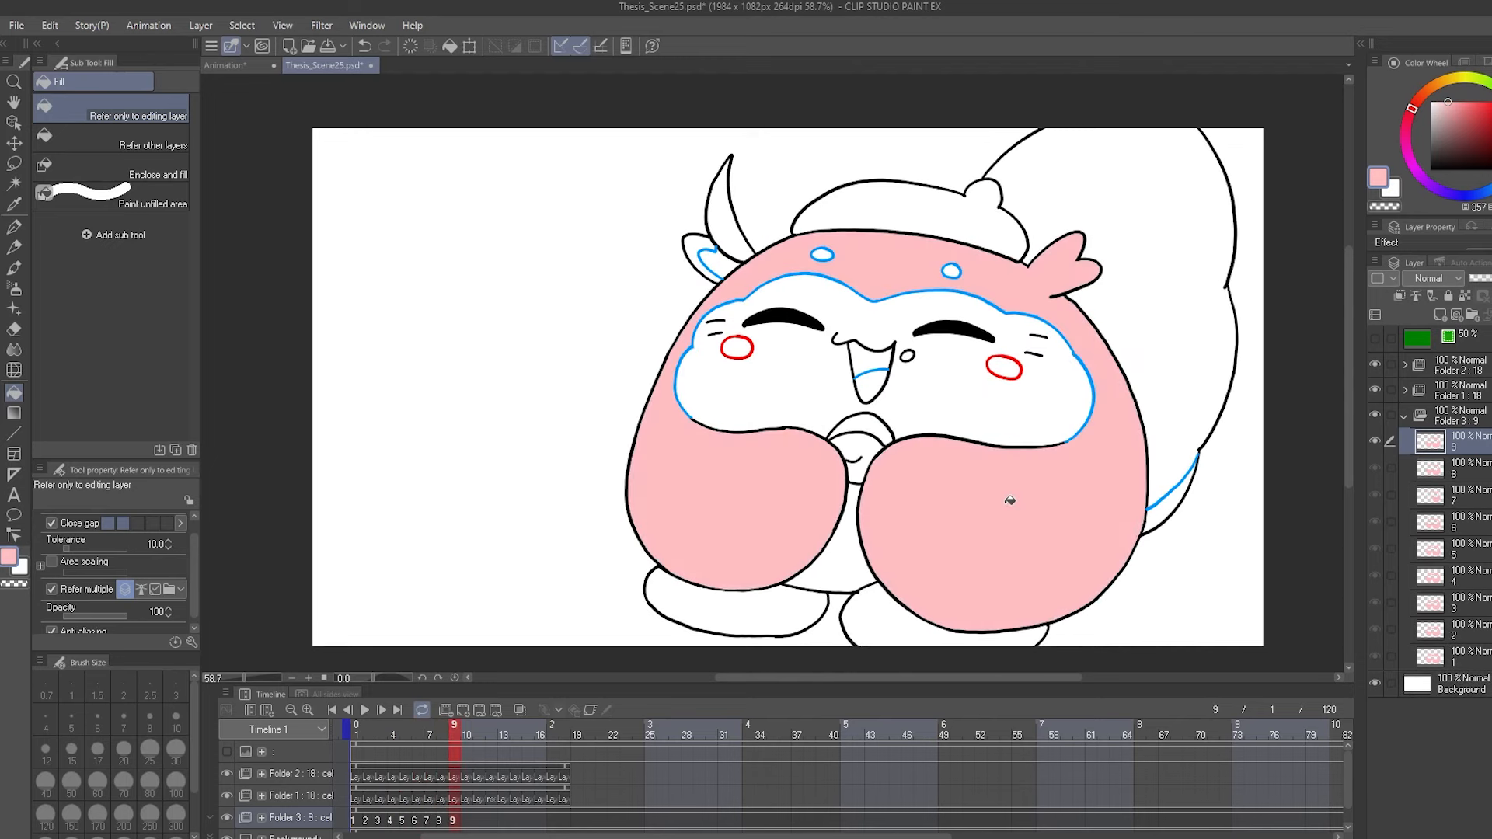
key(ctrl+shift+n)
click(1010, 500)
key(ctrl+shift+n)
click(1010, 500)
key(ctrl+shift+n)
click(1011, 501)
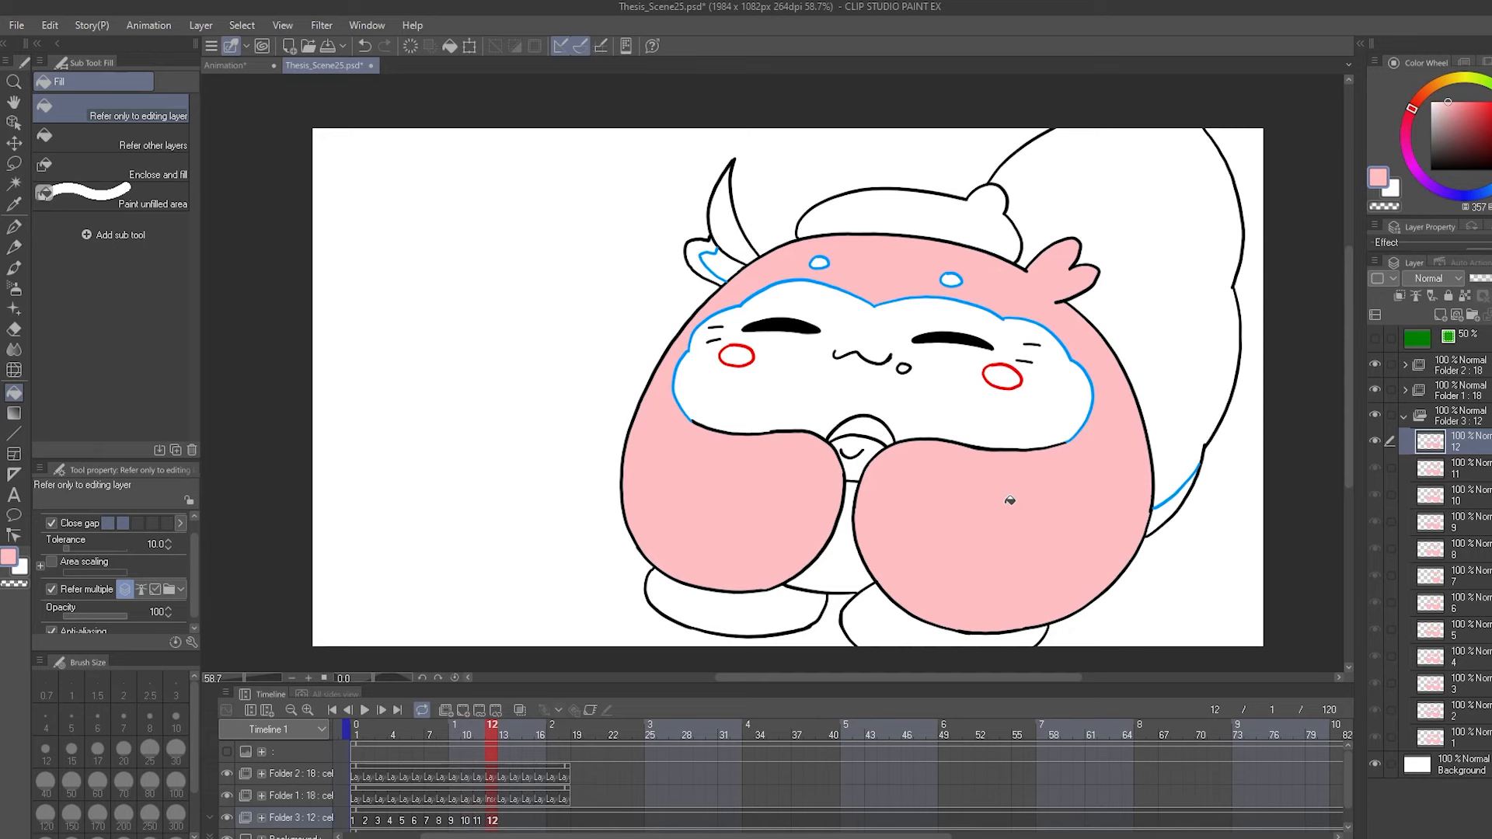
key(ctrl+shift+n)
click(1011, 501)
key(ctrl+shift+n)
click(1010, 500)
key(ctrl+shift+n)
click(1010, 501)
key(ctrl+shift+n)
click(1010, 500)
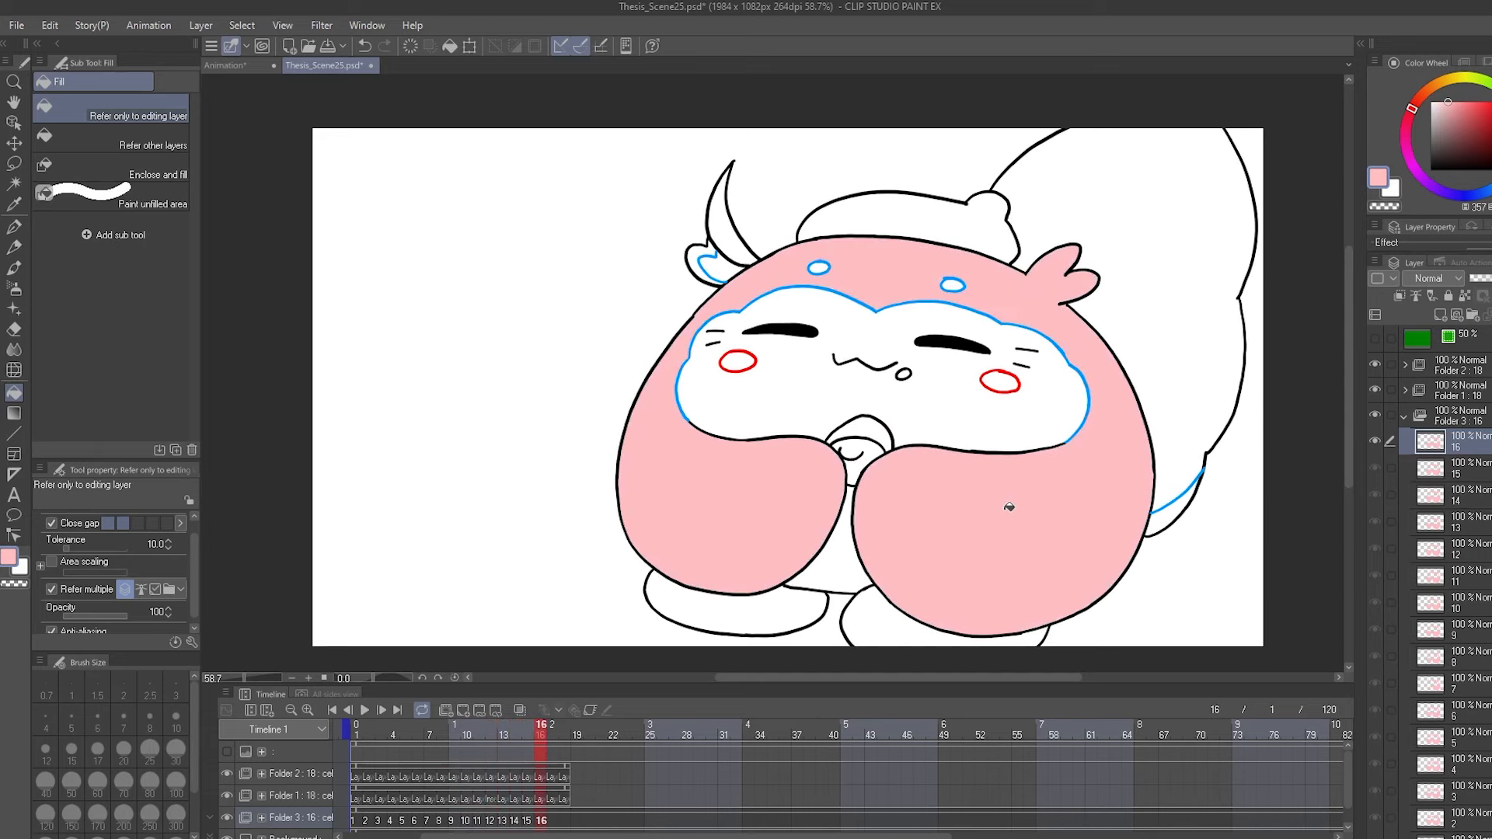
key(ctrl+shift+n)
click(1011, 501)
key(ctrl+shift+n)
click(1010, 500)
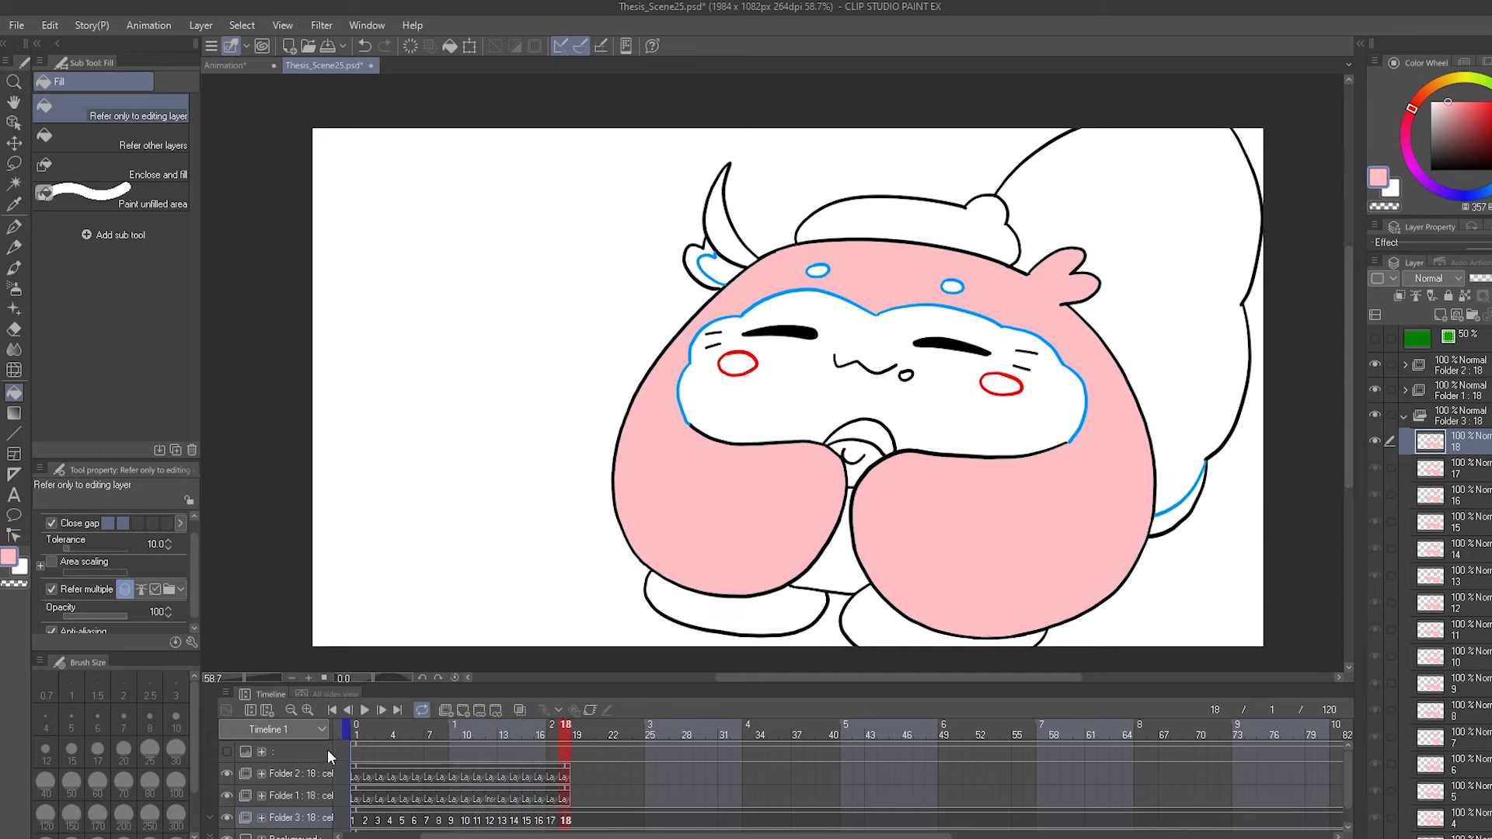
Step: Play back the pink-filled animation from frame 1 with Folder 2's coloured lines hidden
click(356, 728)
click(364, 710)
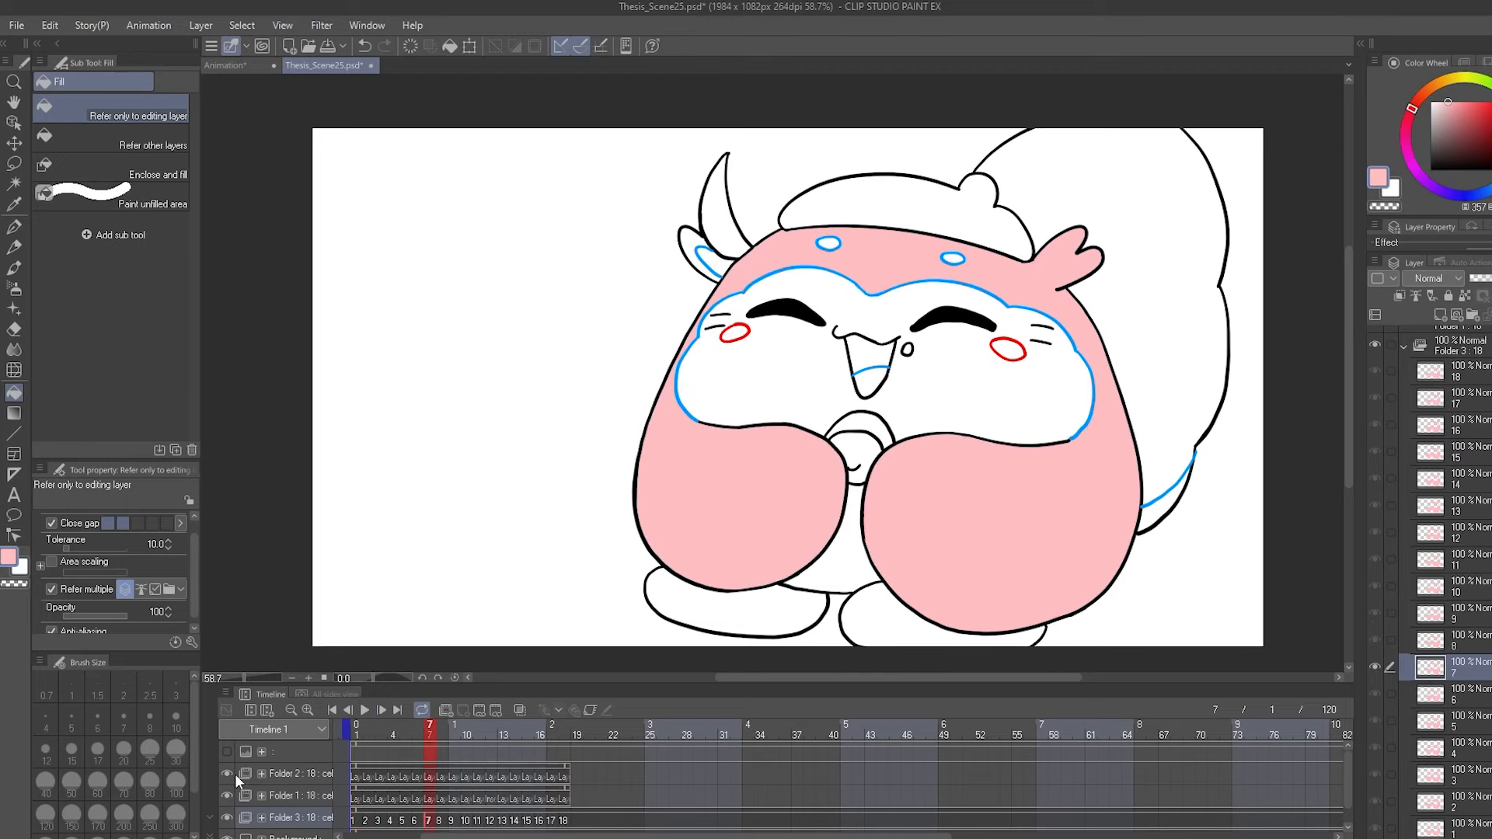
click(364, 711)
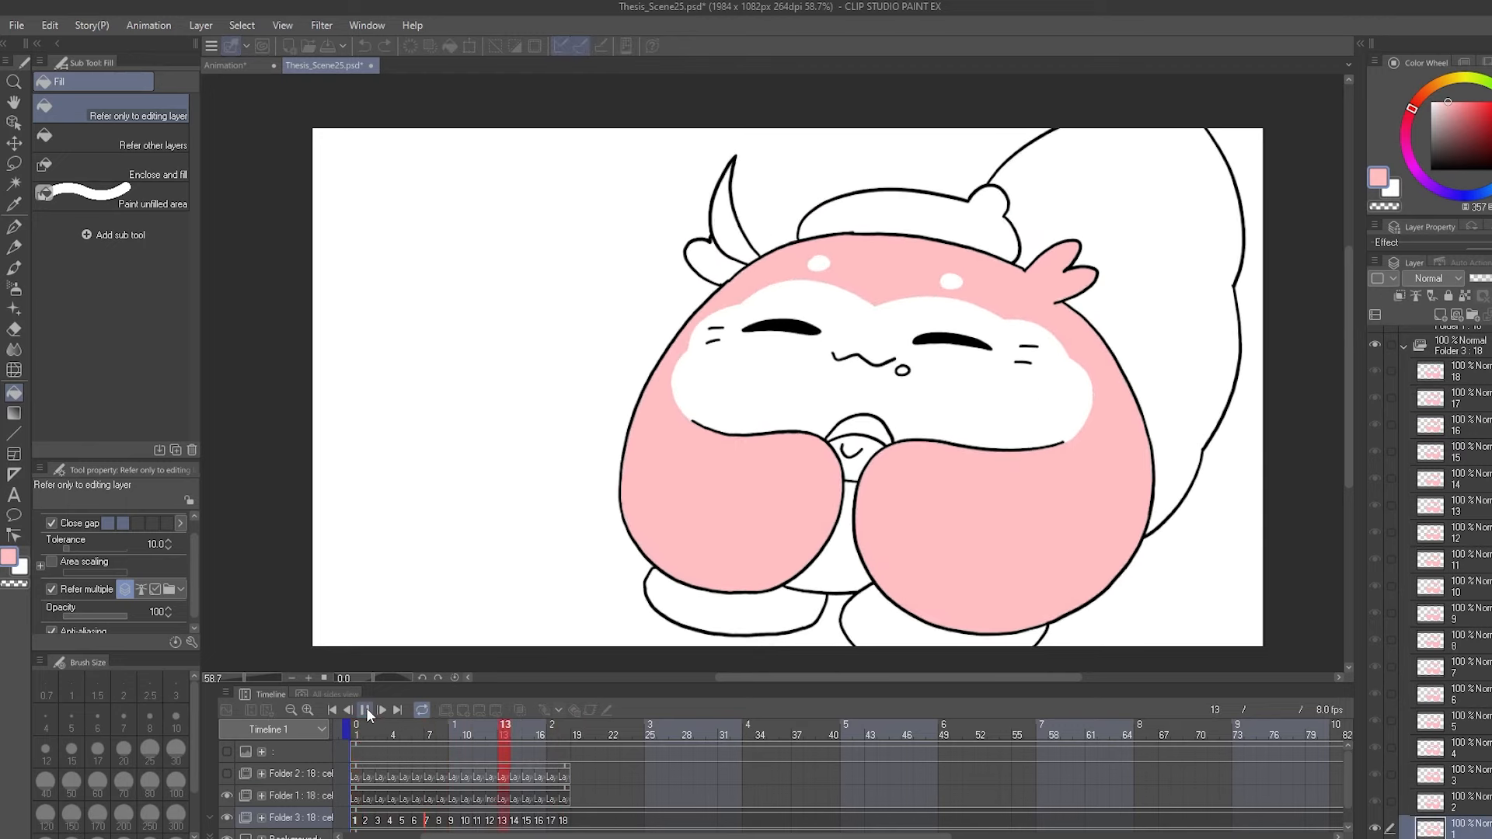
click(366, 710)
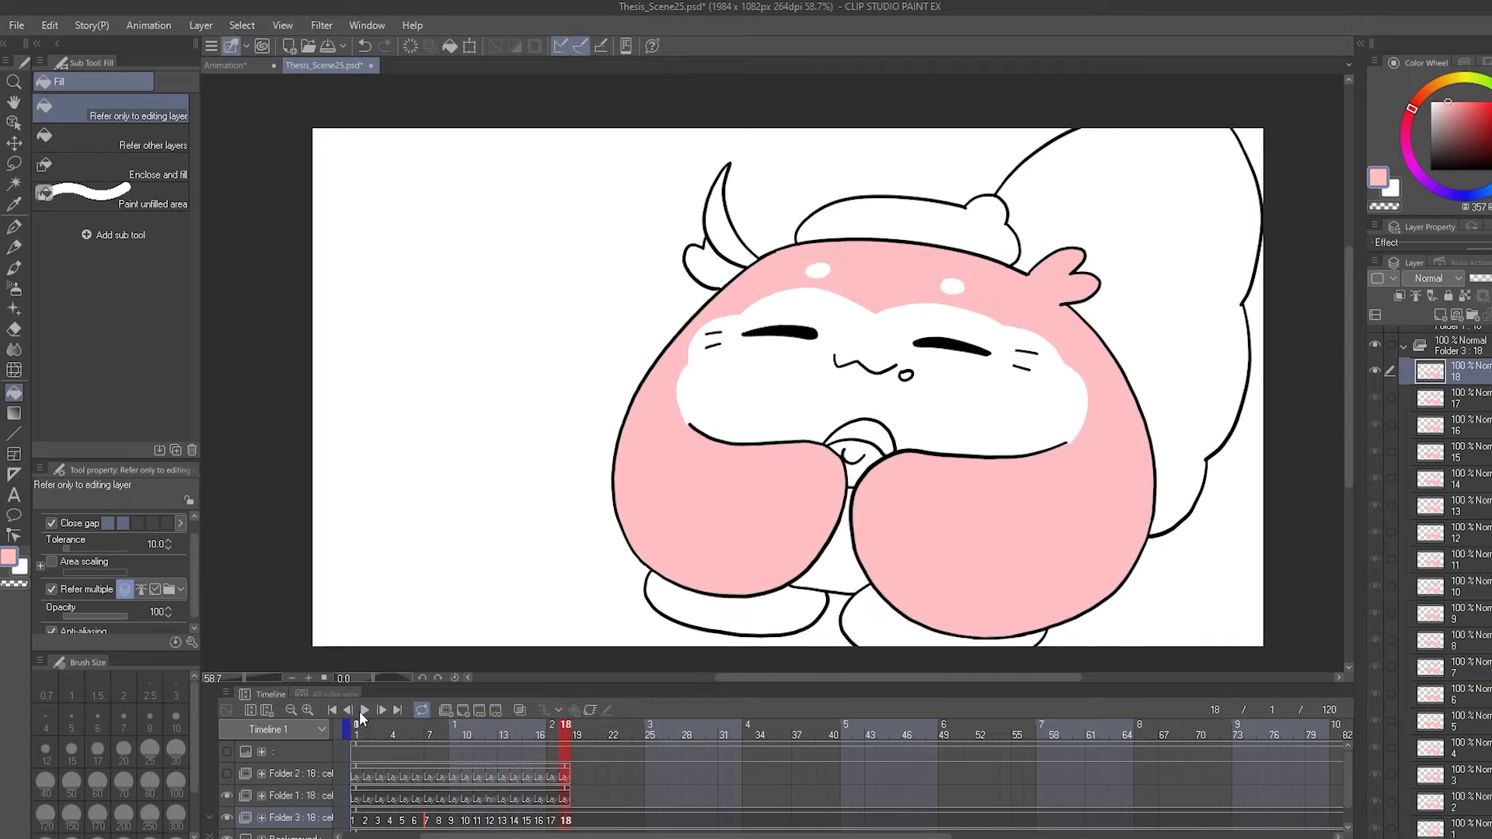
click(363, 710)
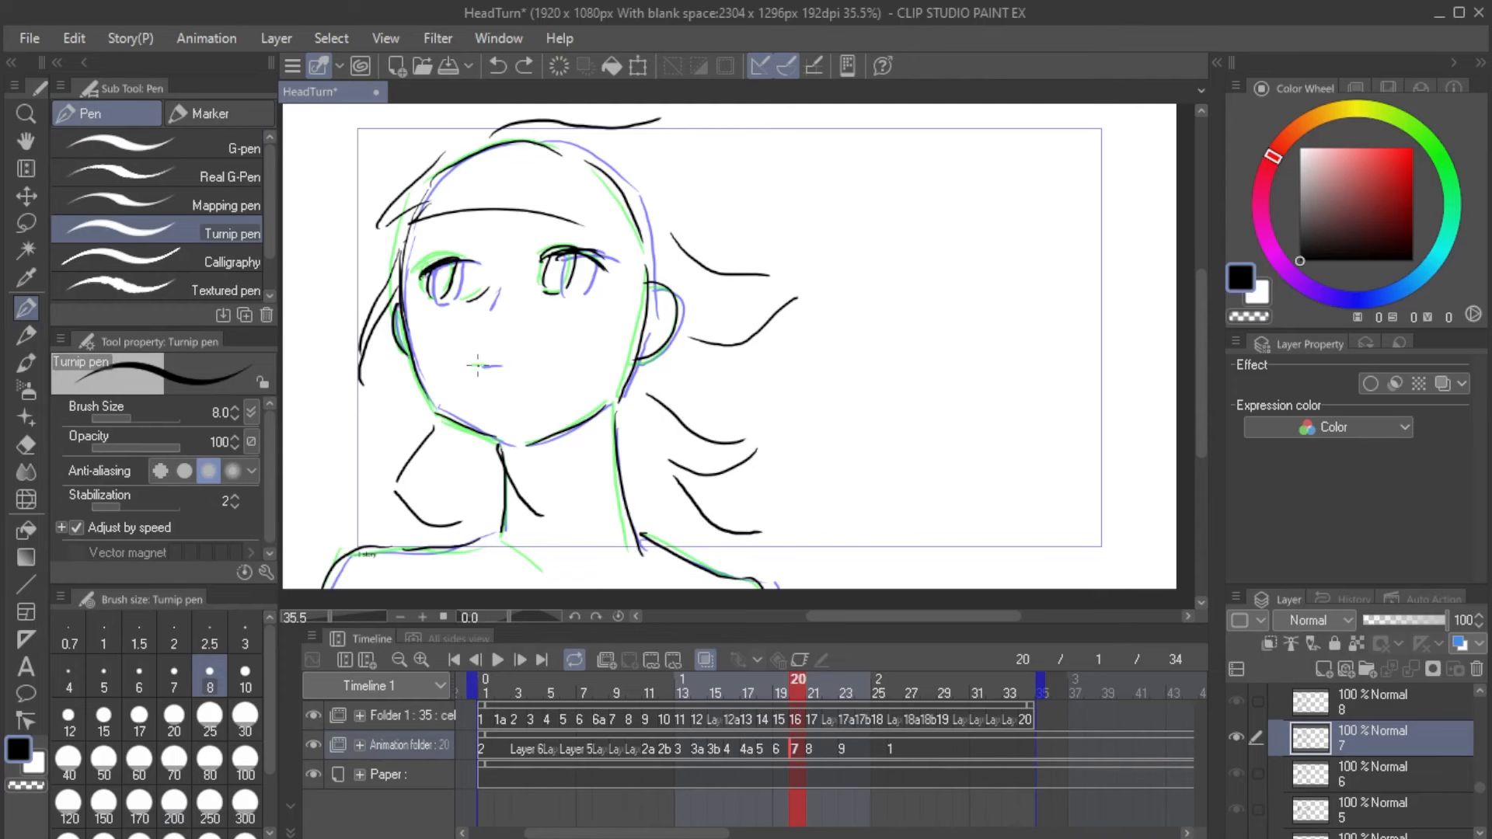
Step: Play back the rough head-turn sketch animation
click(497, 659)
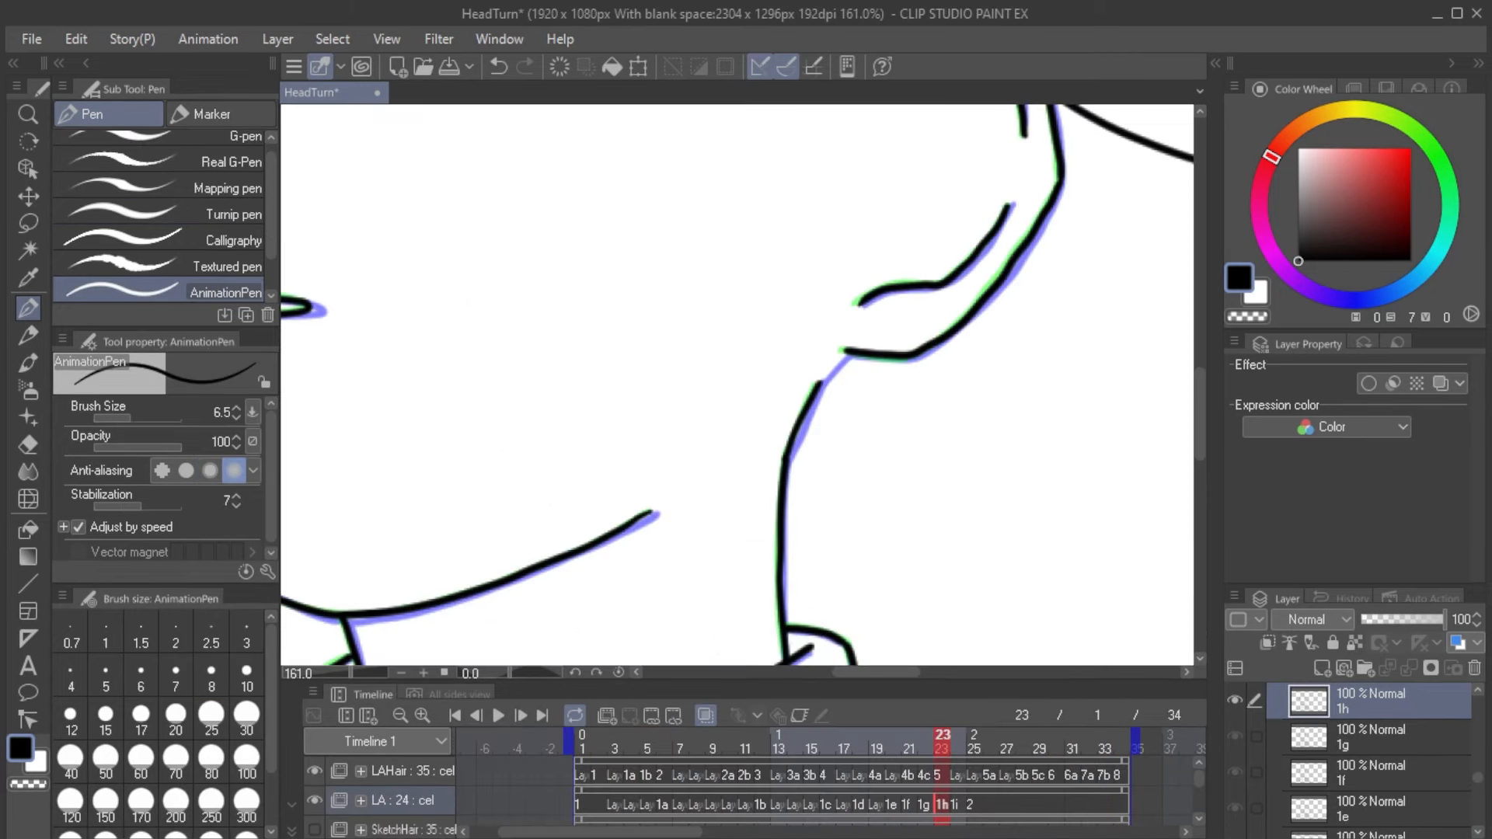
Step: Close the gap between the neck line and the ear on the LA lineart cels through frame 25, and play back the lineart
key(Right)
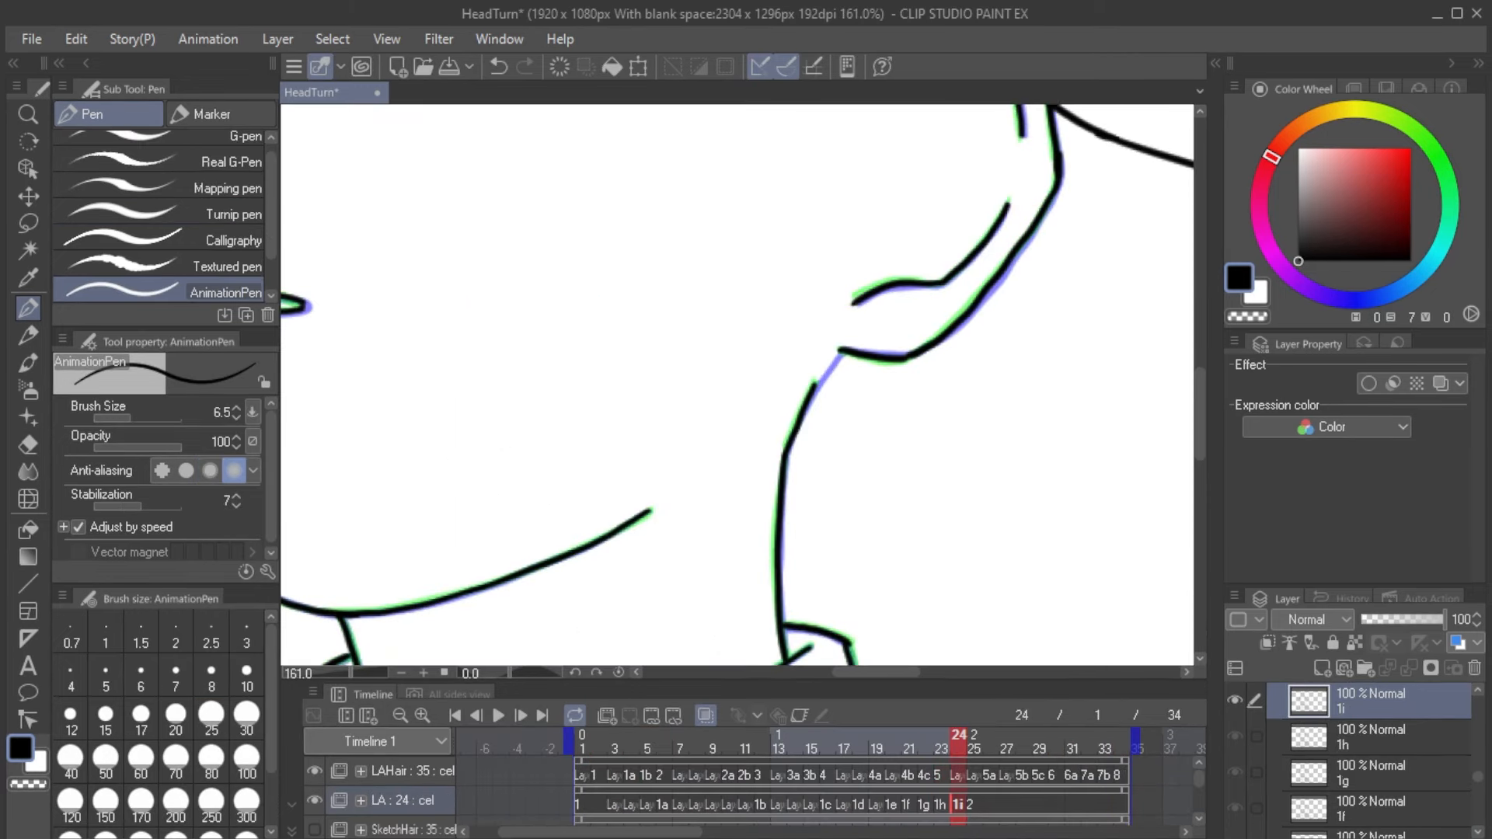
key(Right)
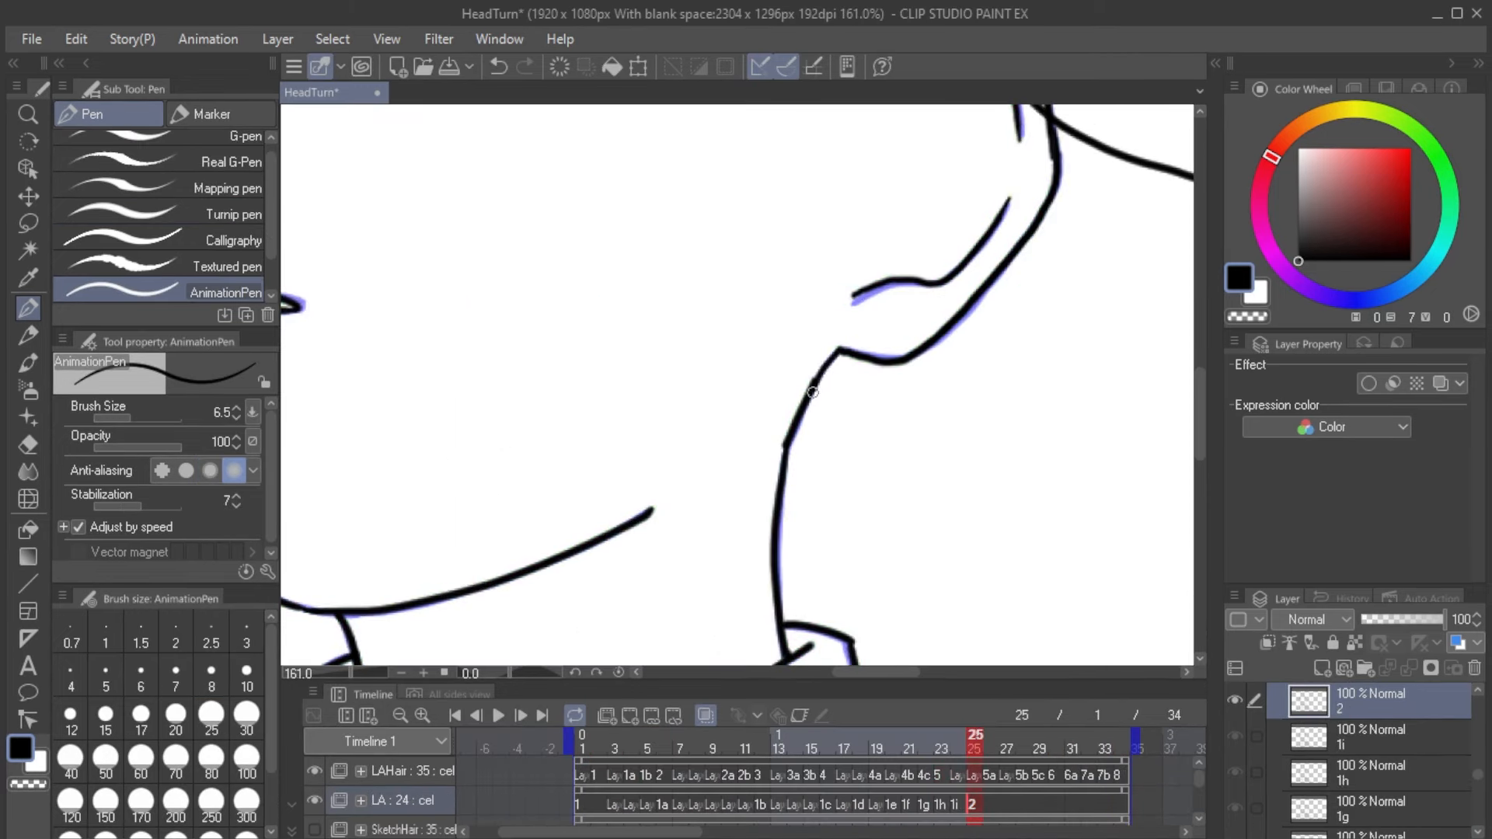
scroll(812, 392, down, 8)
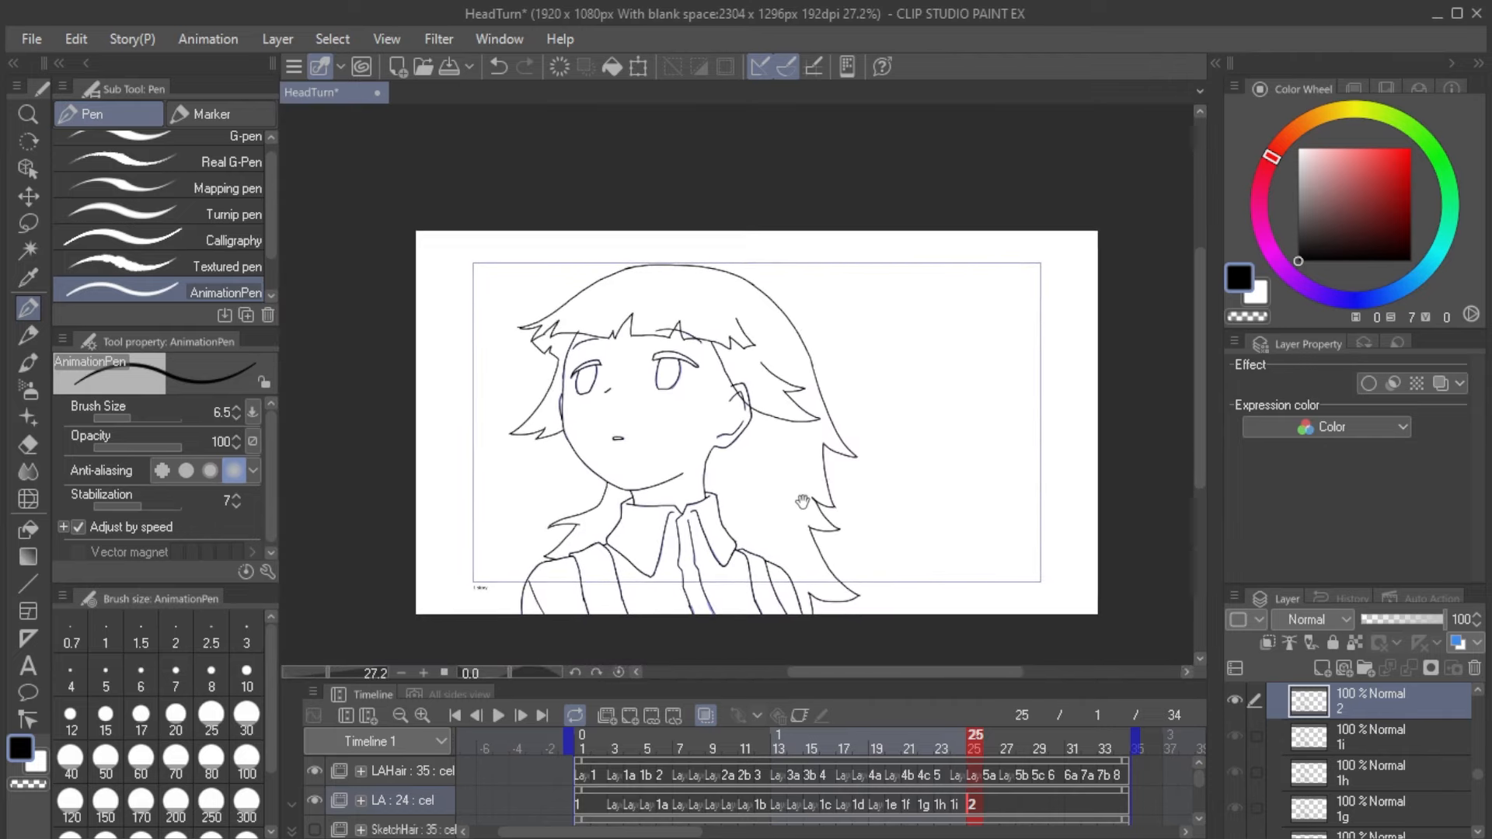
scroll(827, 493, up, 3)
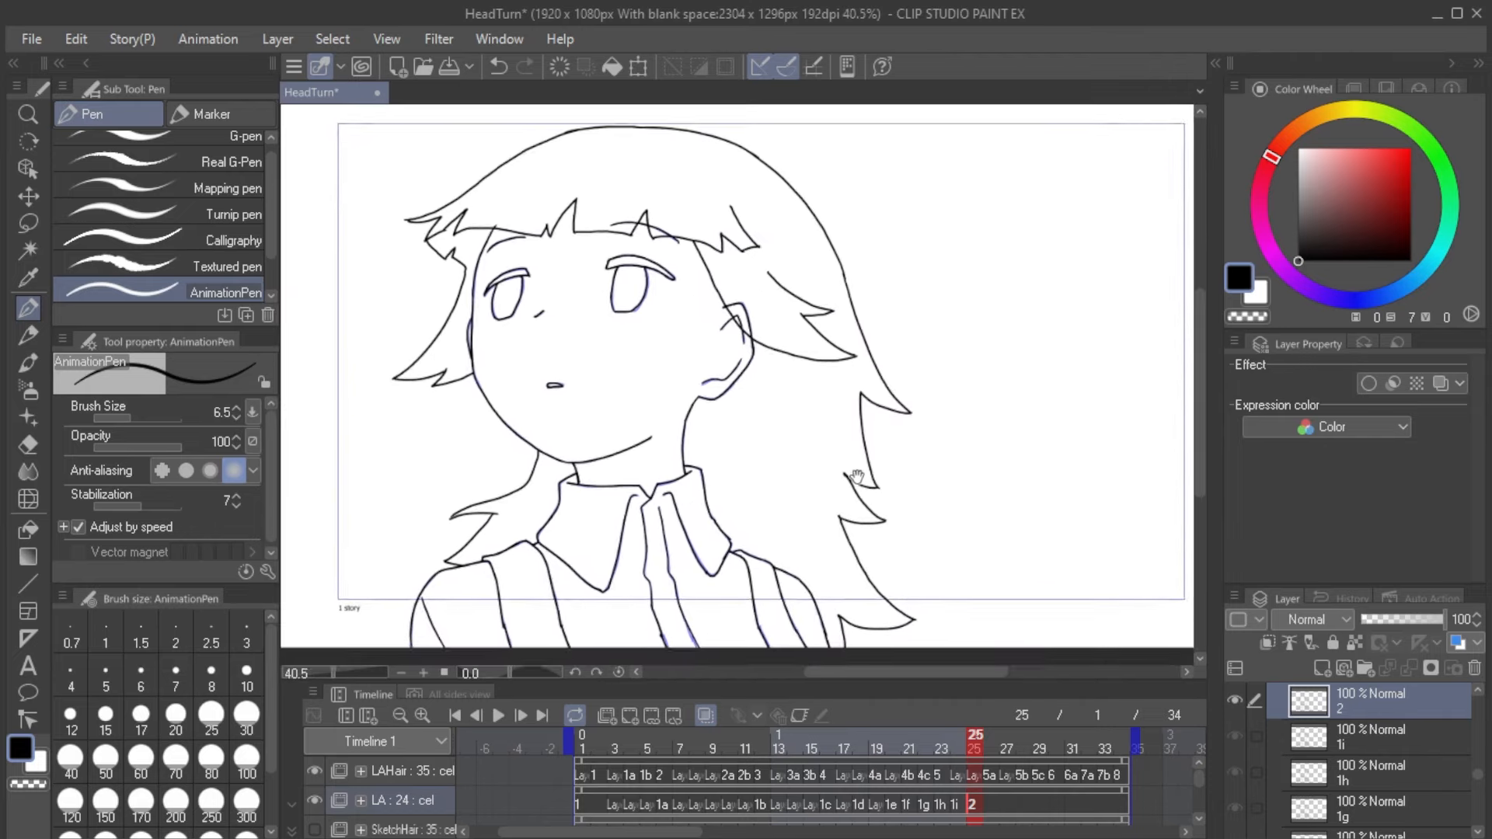
key(Return)
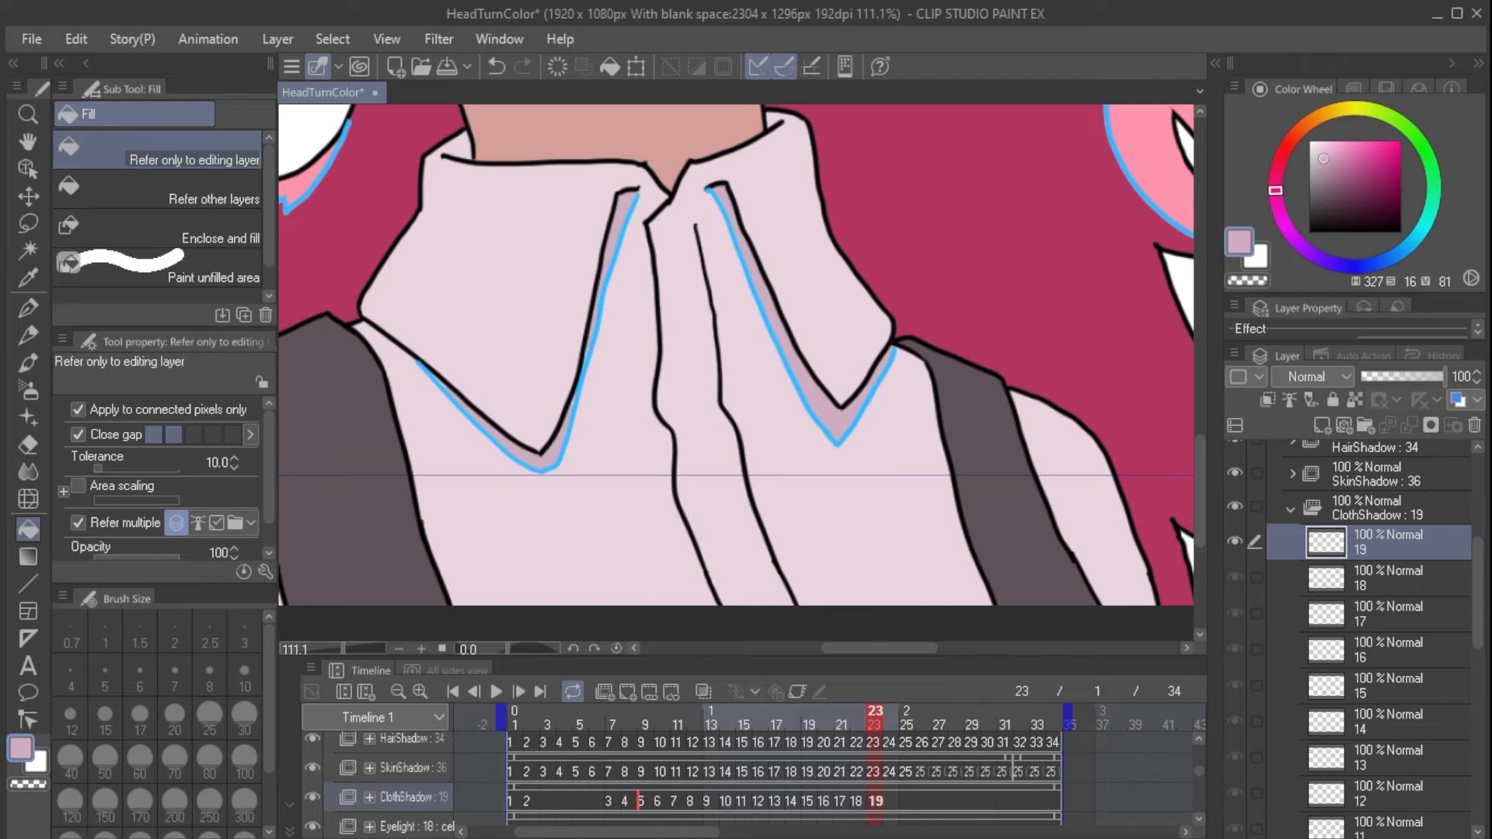
Step: Fill the collar shadow on frame 24 of ClothShadow with the mauve shadow colour and collapse the ClothShadow folder
key(Right)
click(621, 223)
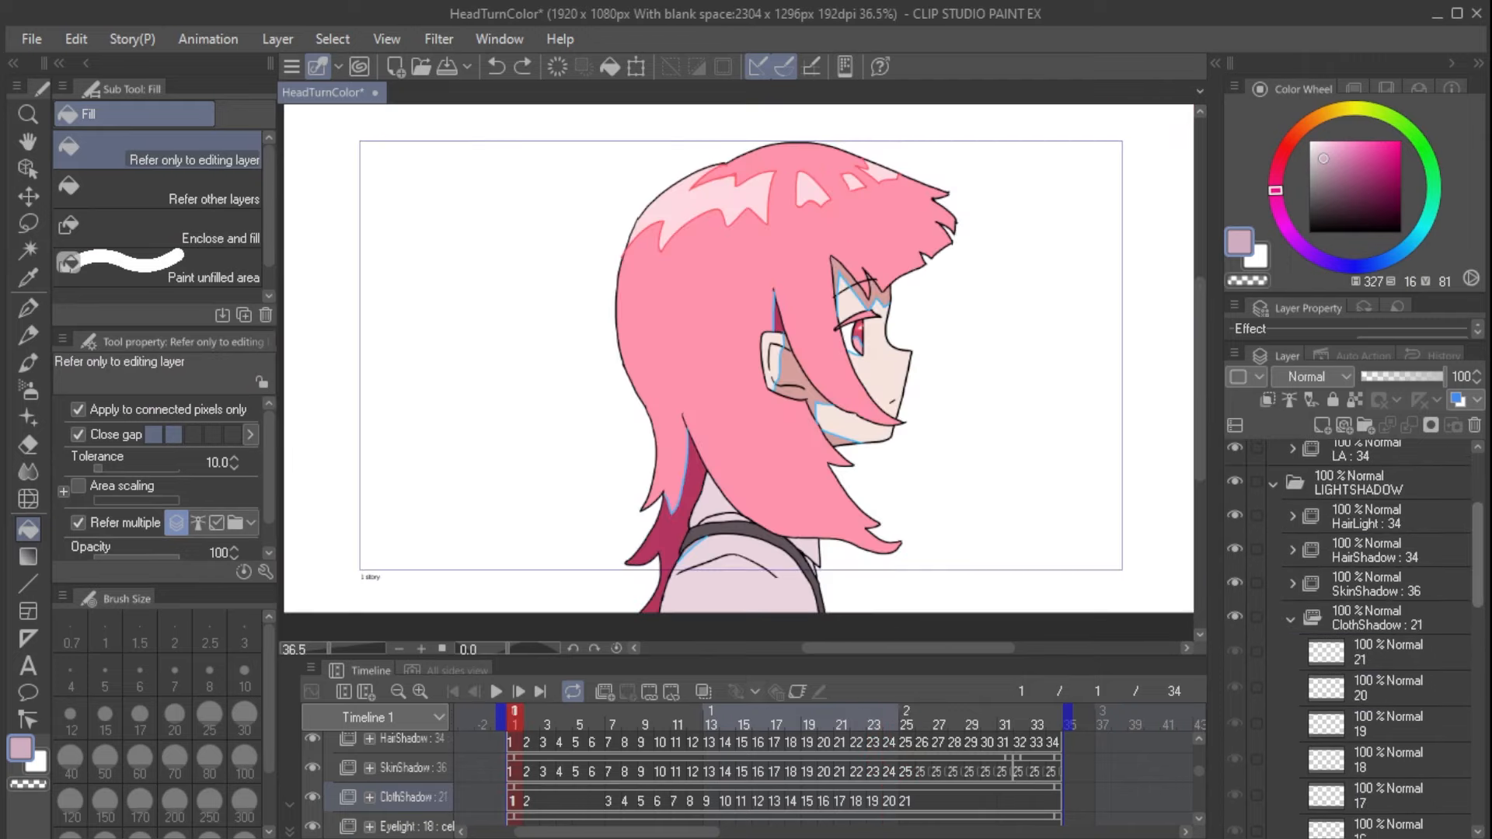
click(1291, 619)
Step: Play back the coloured head turn with LightLine and ShadowLine hidden, show Layer 36 and play it again
scroll(1352, 637, up, 3)
key(space)
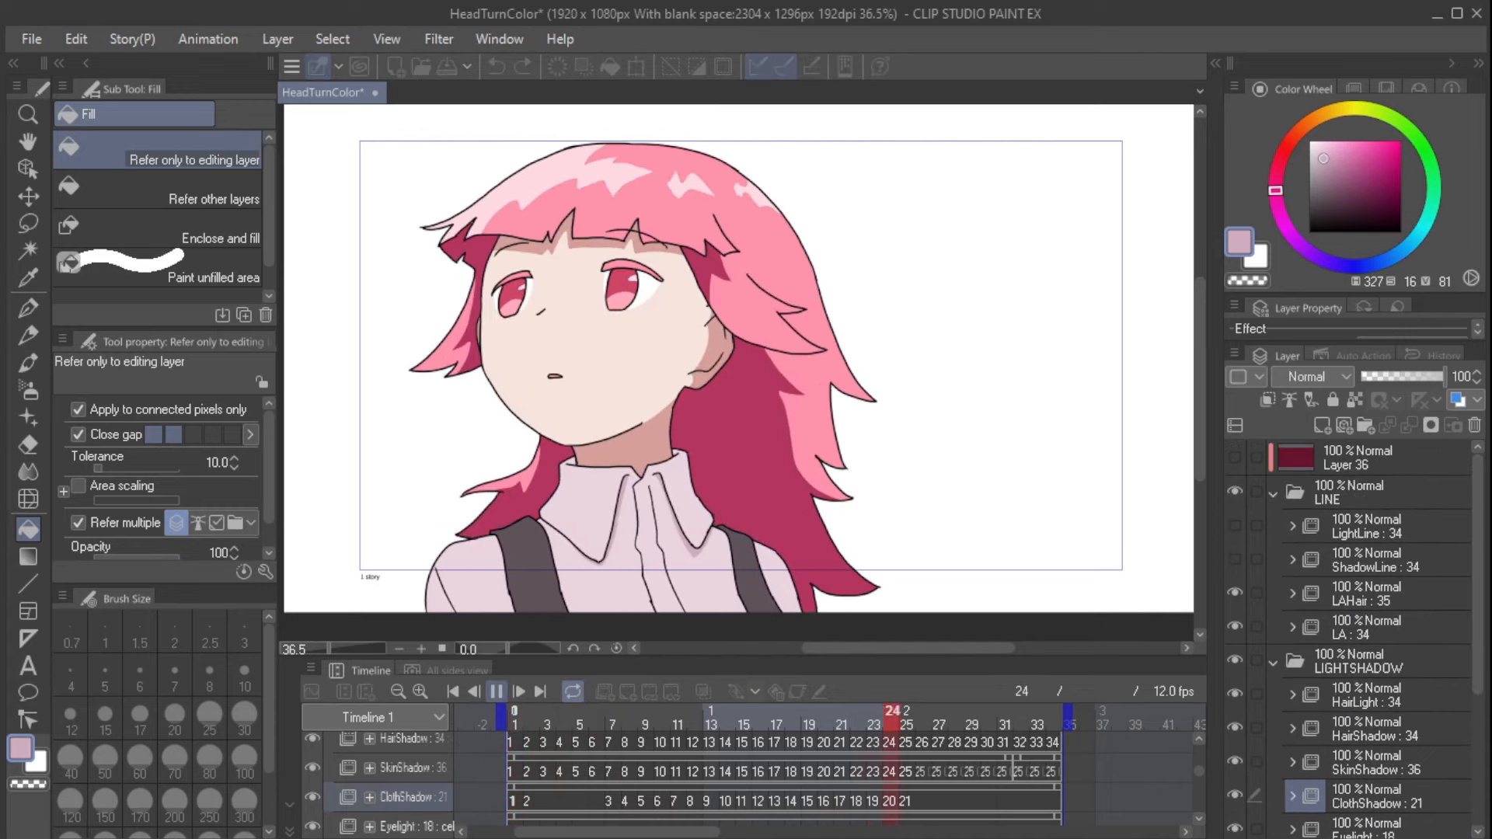
key(space)
click(1234, 457)
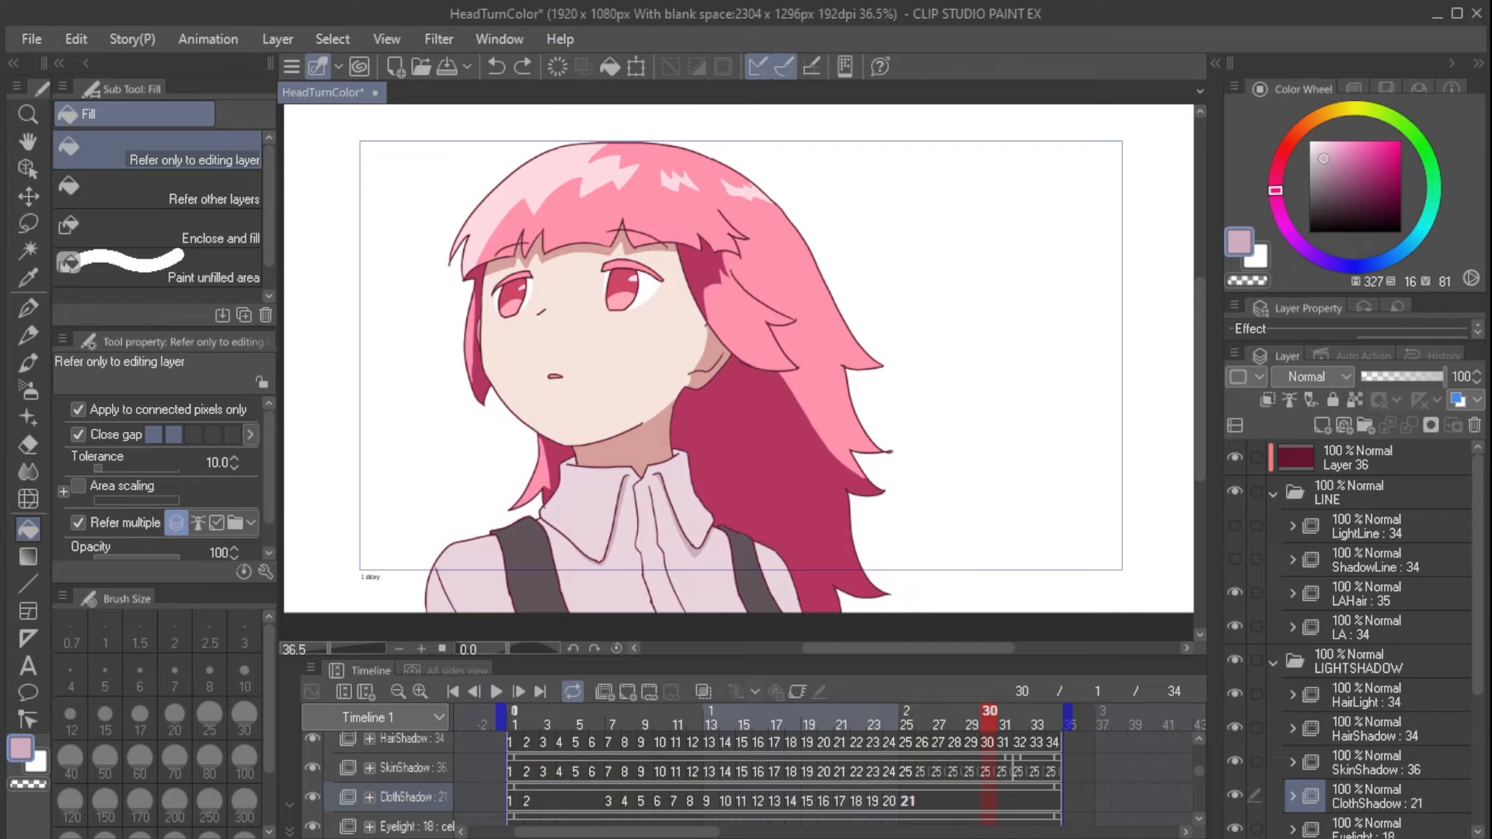
key(space)
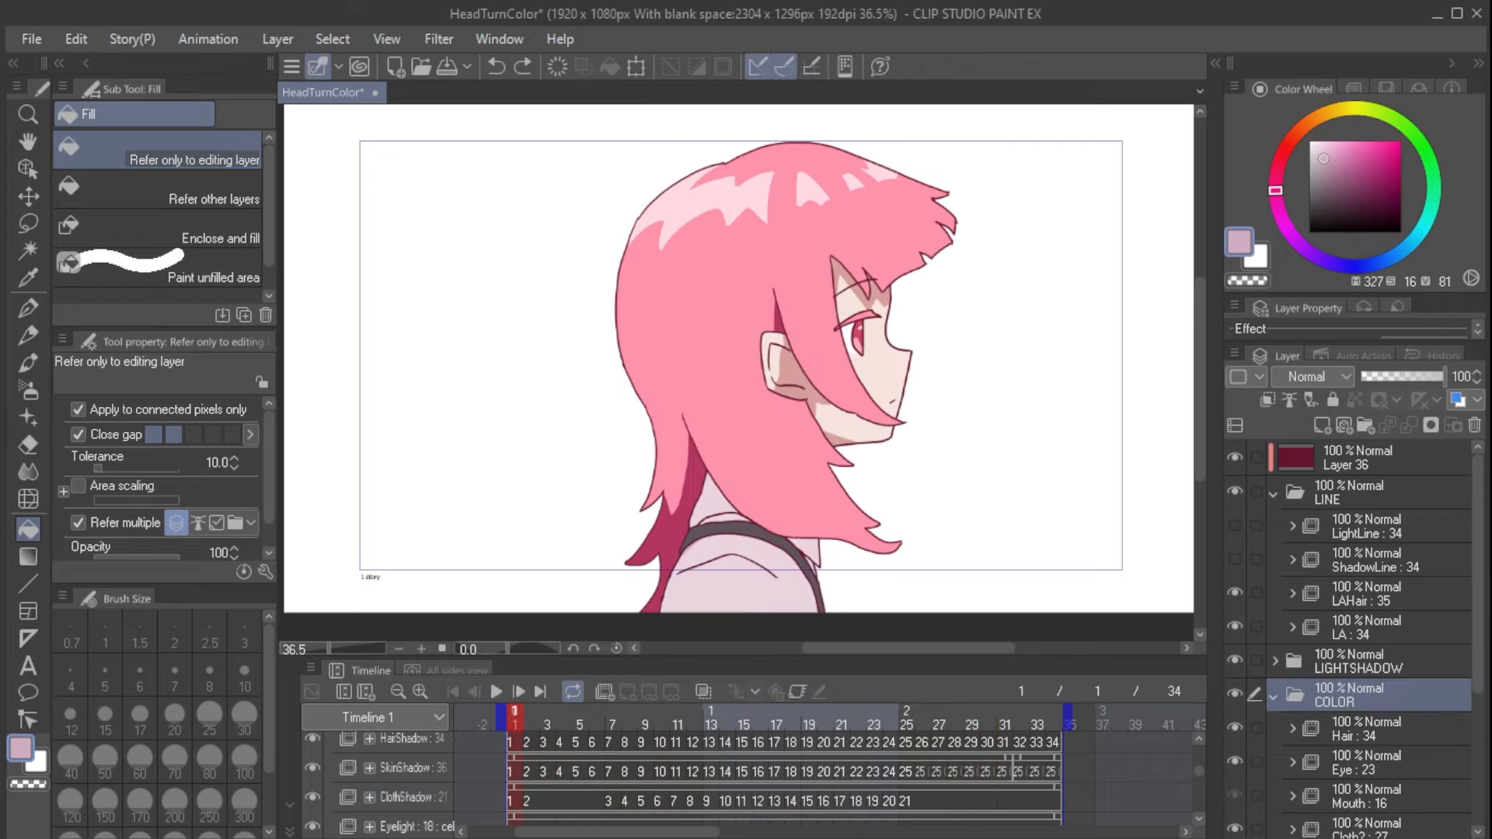
Step: Add a new layer directly above the Skin folder inside COLOR and clip it to the folder below
drag(1477, 574, 1477, 692)
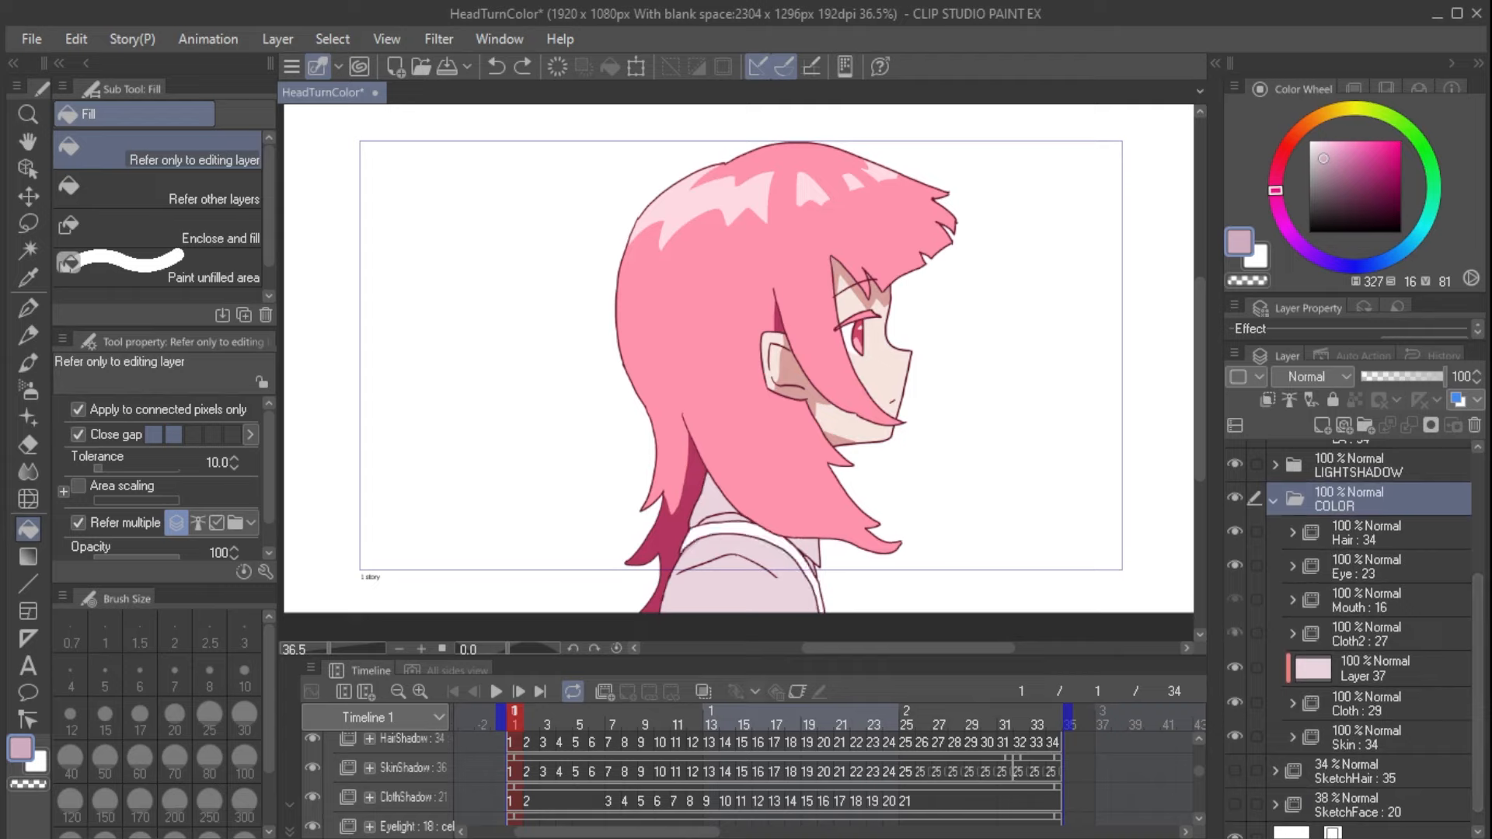
click(1366, 771)
click(1366, 737)
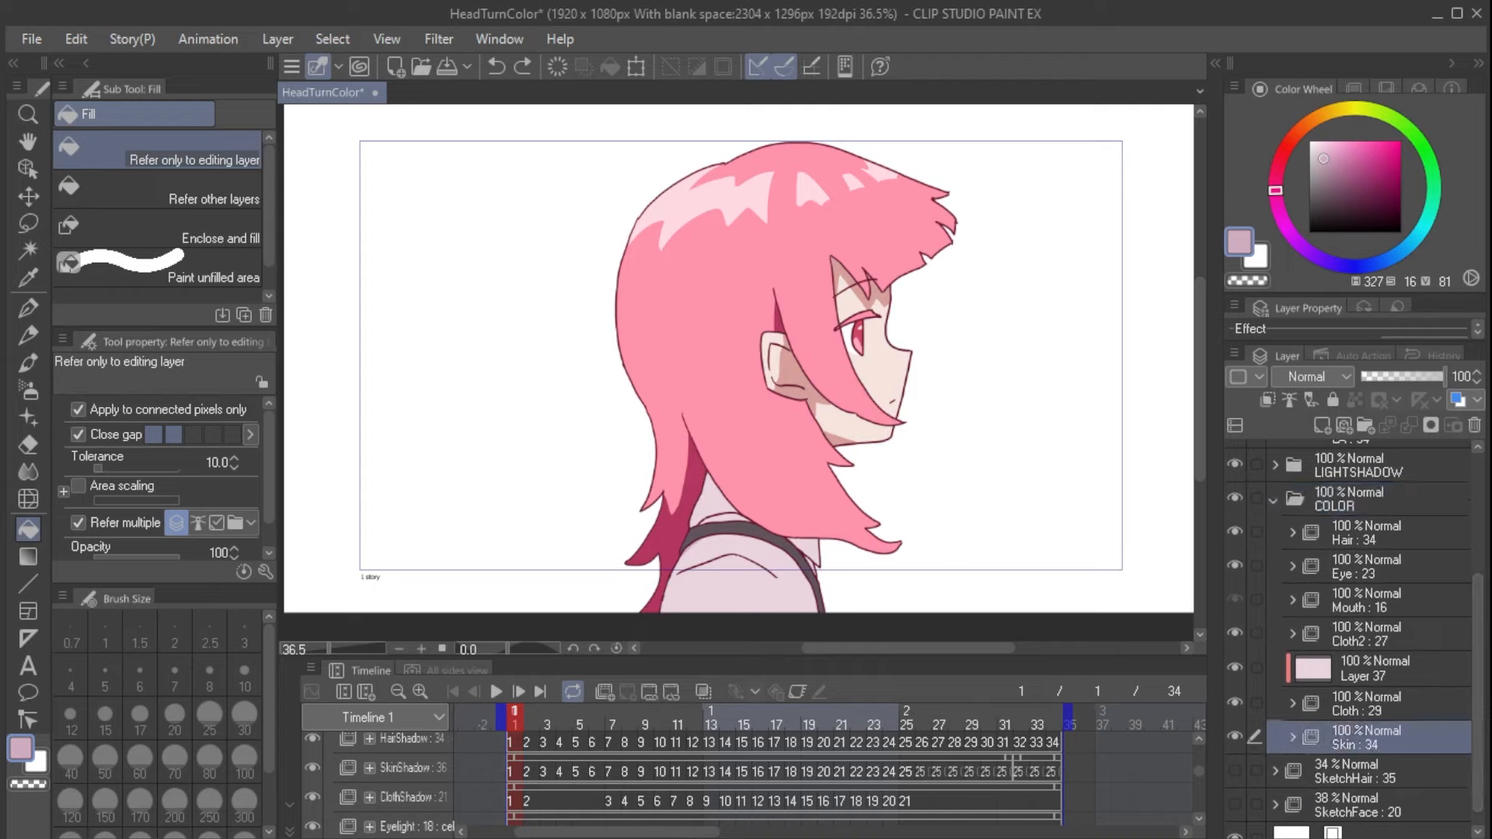
click(1367, 704)
click(1367, 737)
click(1322, 426)
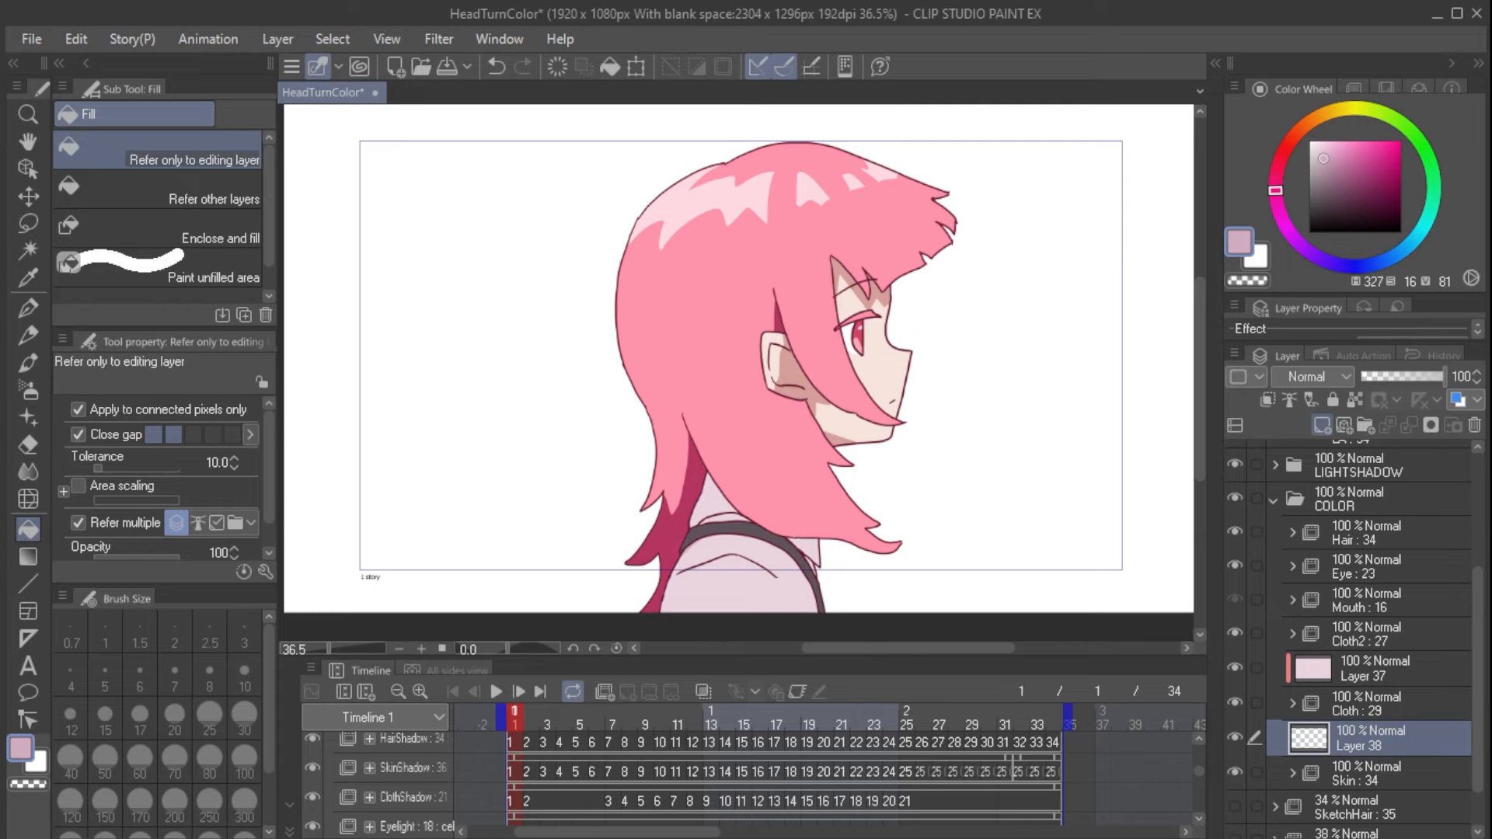
Step: Apply a vertical Foreground to transparent gradient over the skin on the clipped layer, starting from the sampled face colour, and play back the animation
key(g)
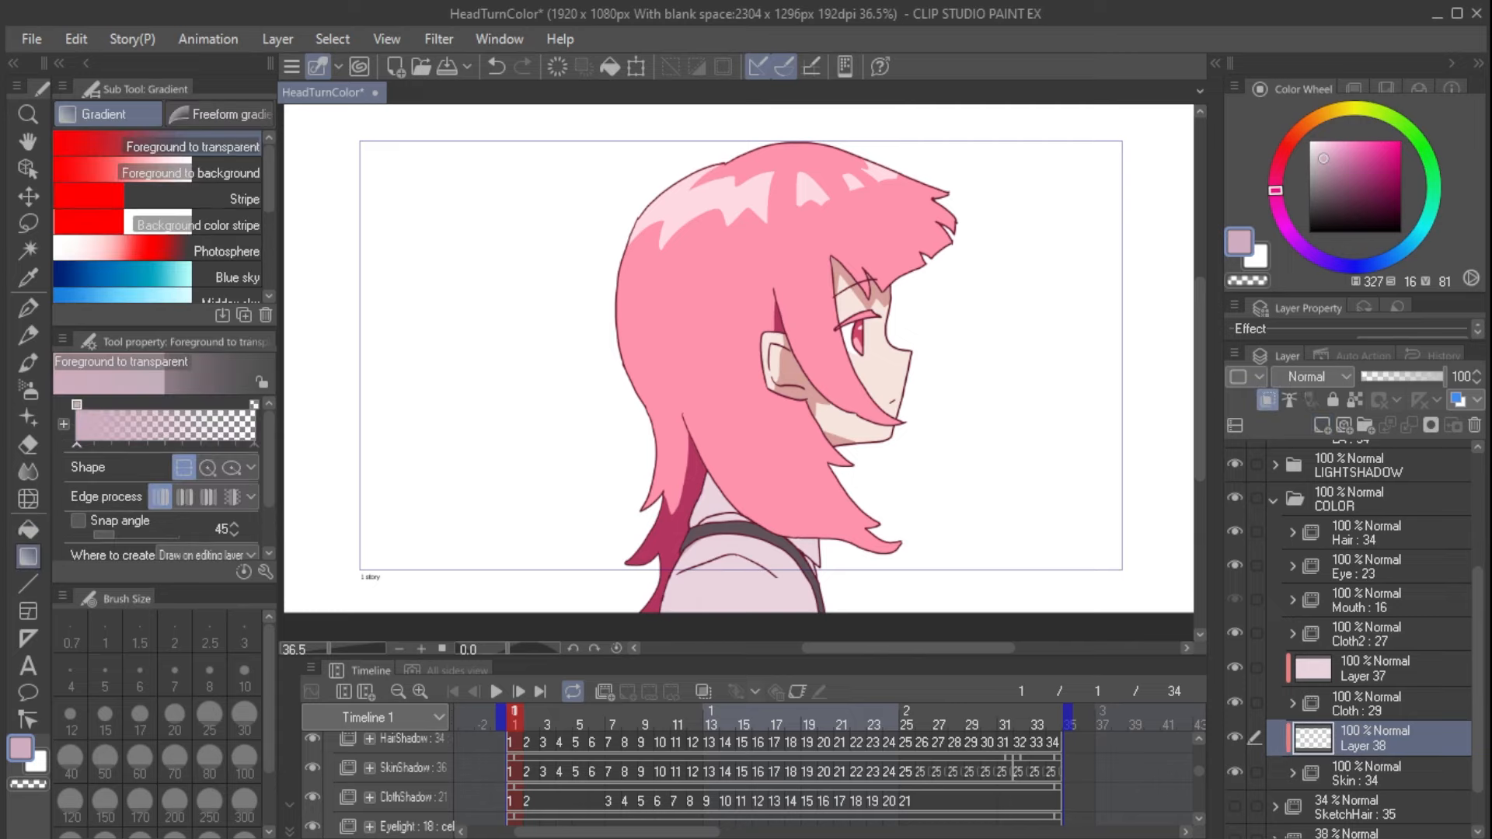
alt+click(889, 380)
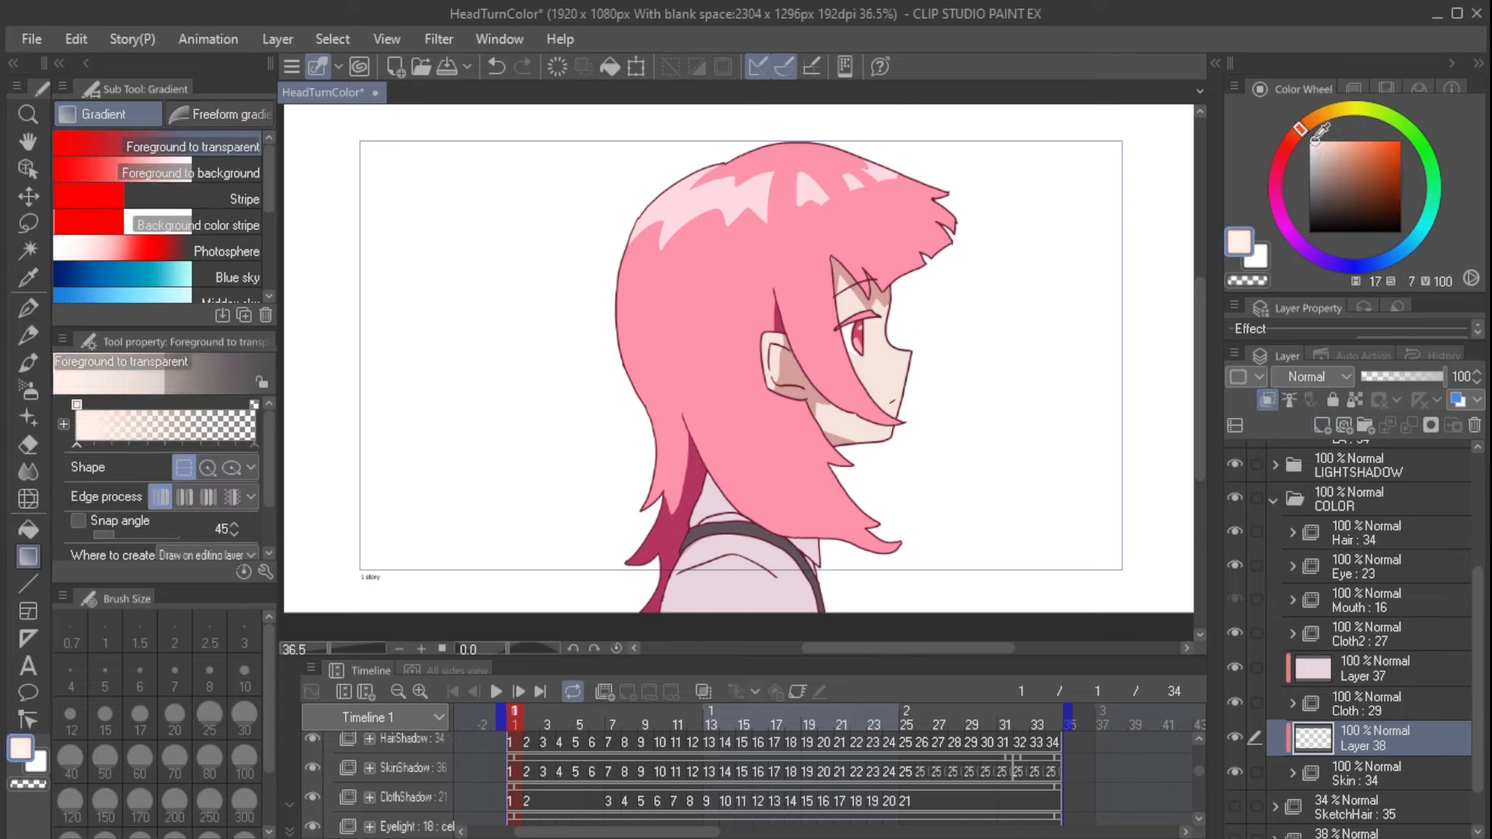
drag(857, 131, 856, 621)
key(ctrl+z)
drag(803, 189, 799, 548)
key(space)
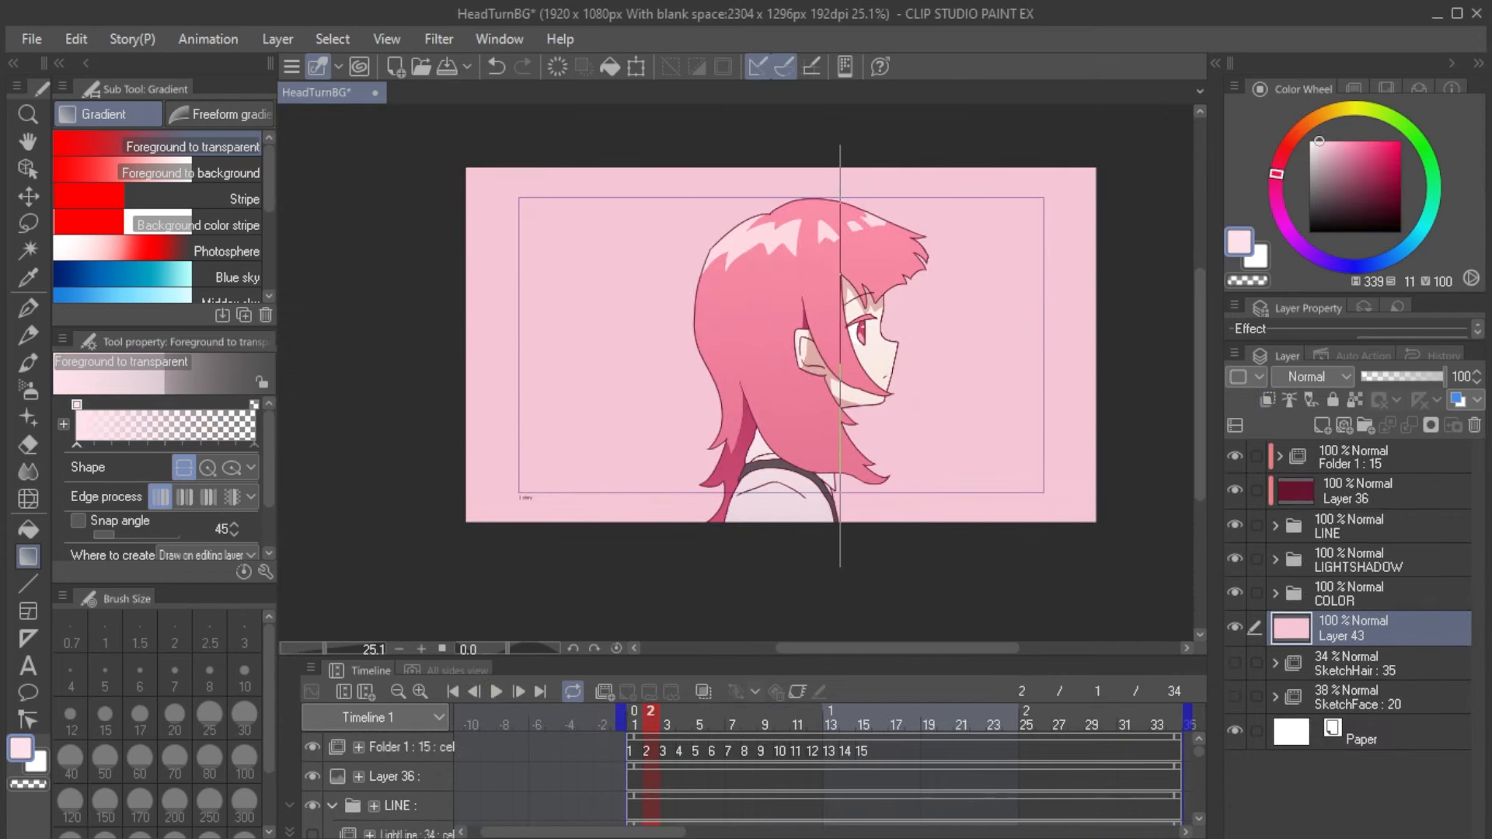
Step: Apply a vertical gradient to the pink background on Layer 43 and paint white clouds on Layer 44 with the Wet wash brush at size 80
drag(840, 567, 840, 568)
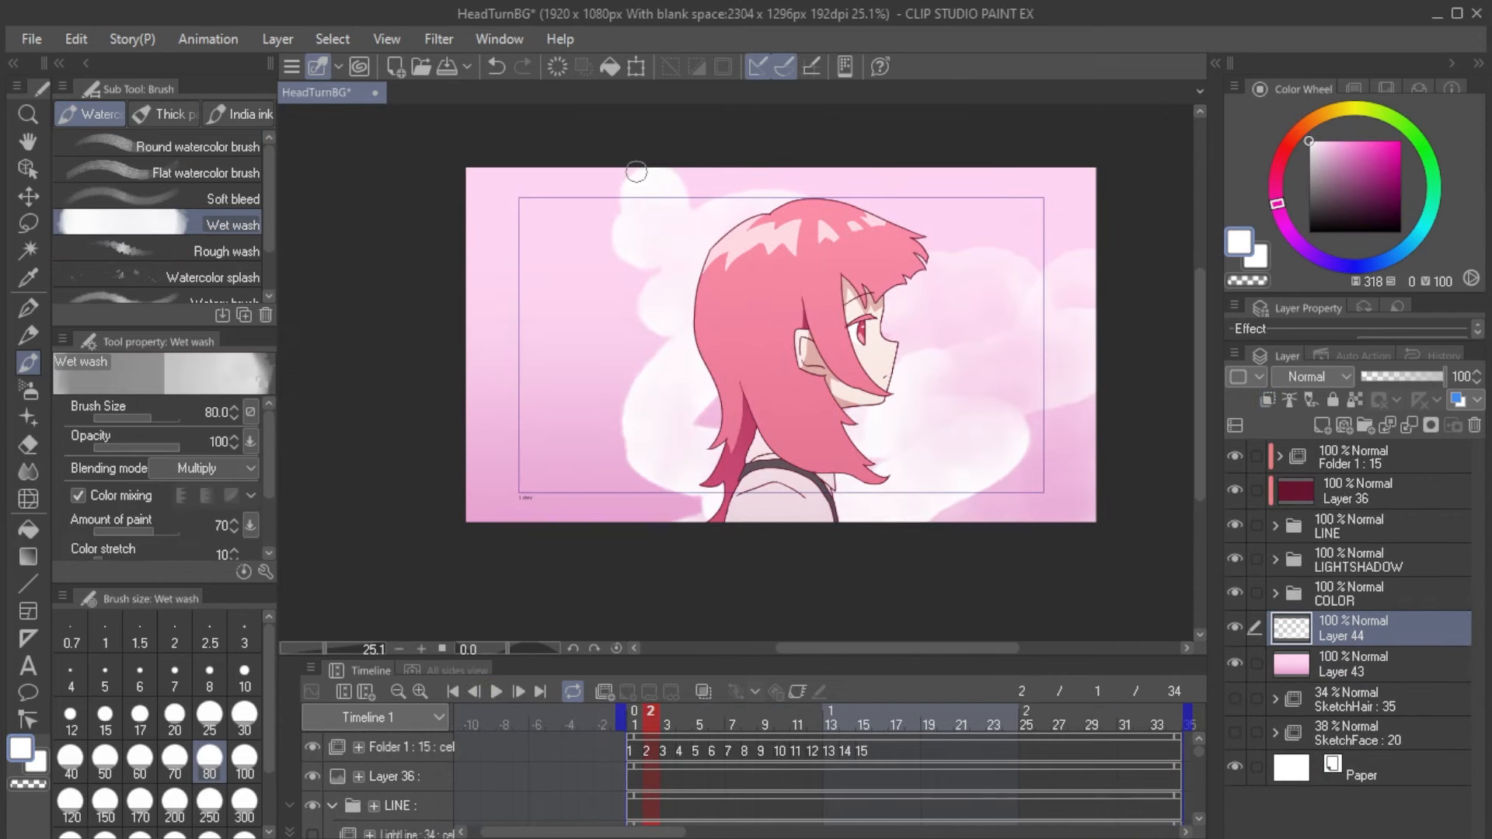
mouse_move(633, 173)
mouse_down()
mouse_move(599, 210)
mouse_move(611, 176)
mouse_move(667, 281)
mouse_move(503, 416)
mouse_move(753, 464)
mouse_move(700, 505)
mouse_up()
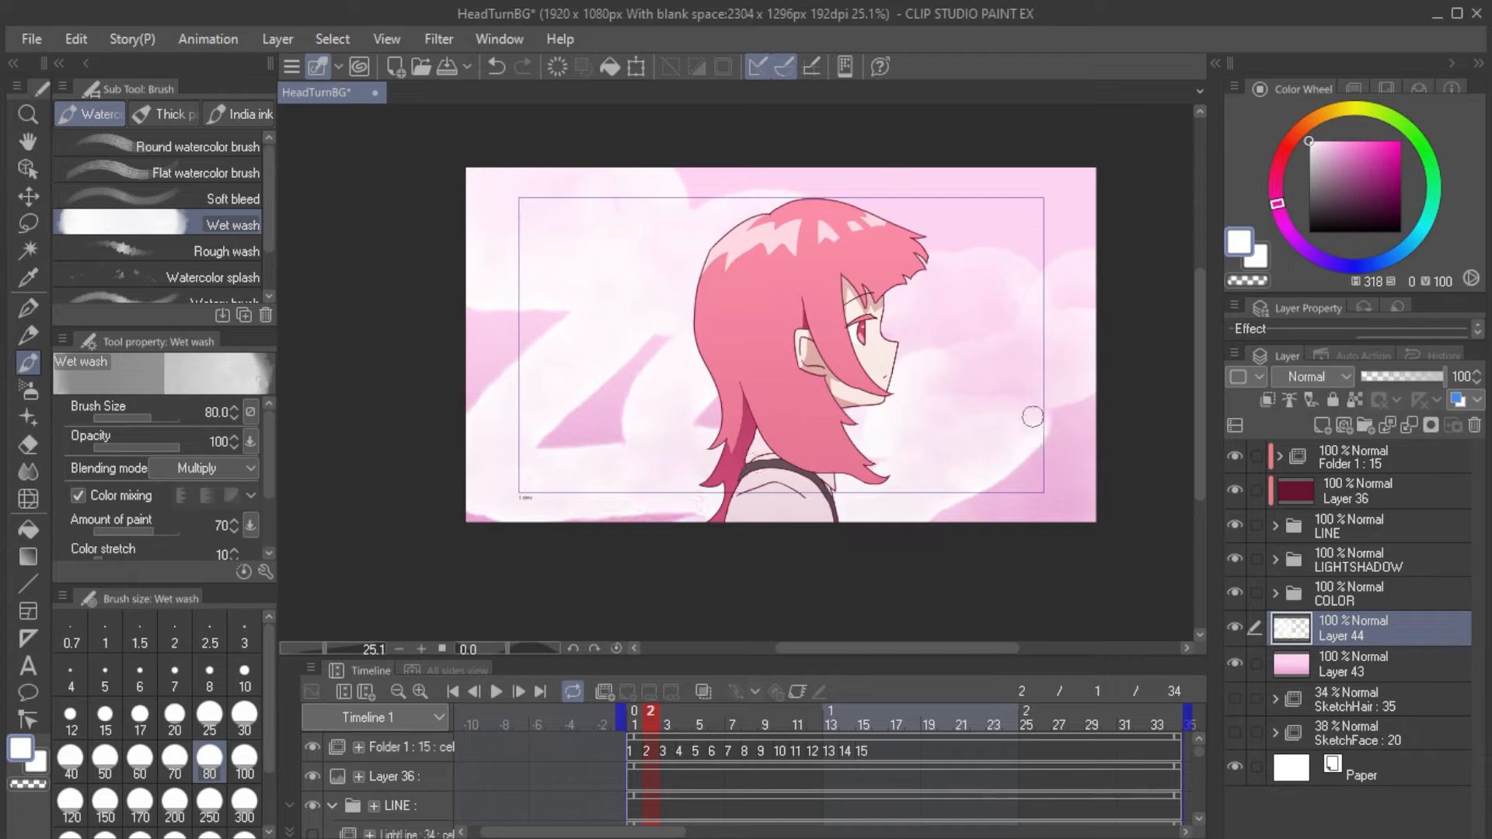
mouse_move(728, 448)
mouse_down()
mouse_move(593, 481)
mouse_move(483, 325)
mouse_move(583, 330)
mouse_move(533, 423)
mouse_move(583, 500)
mouse_up()
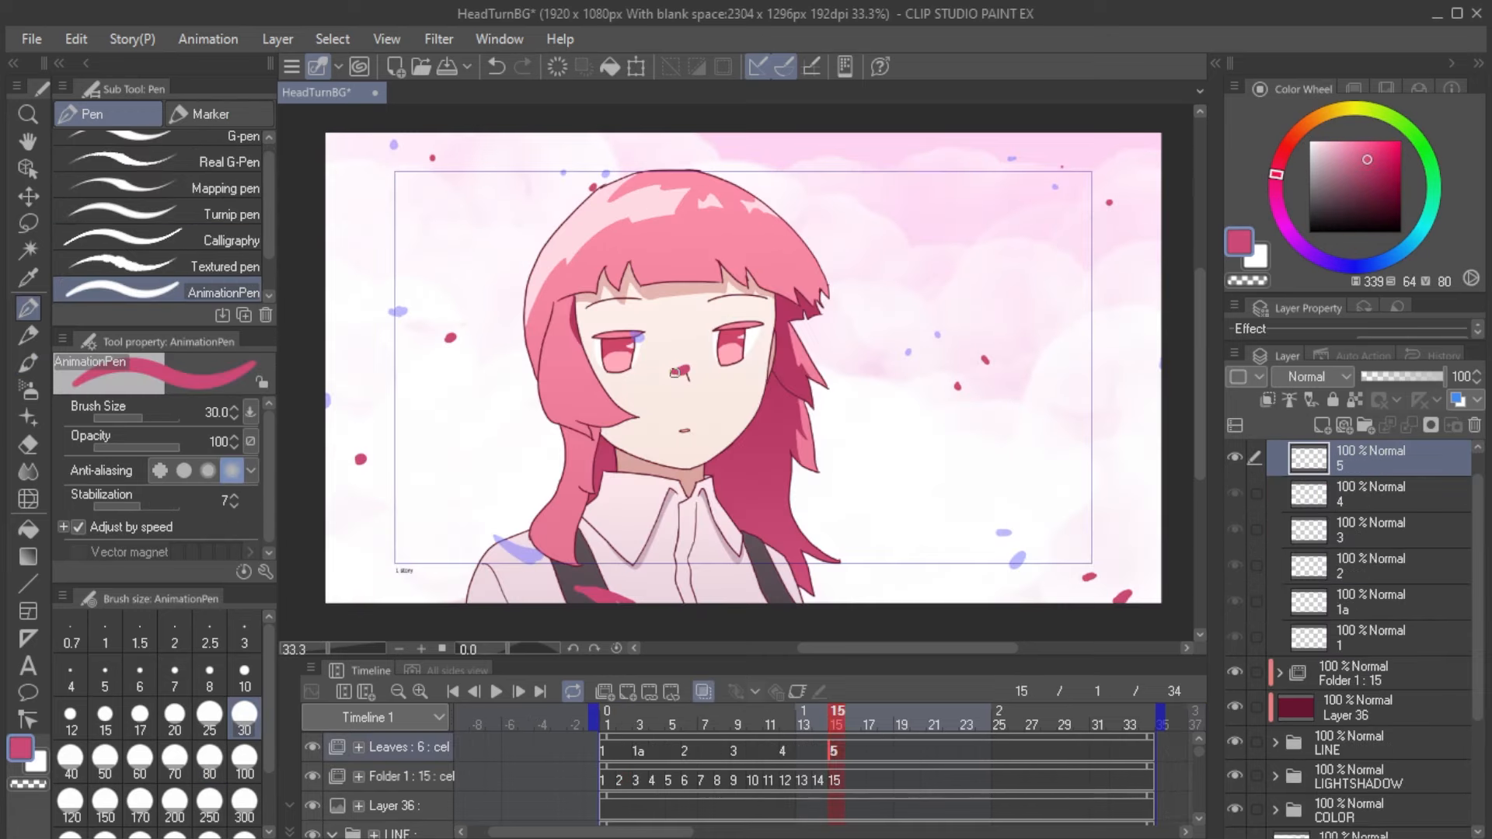
Step: Return to the start of the timeline and play back the animation with the falling leaves
key(Home)
key(space)
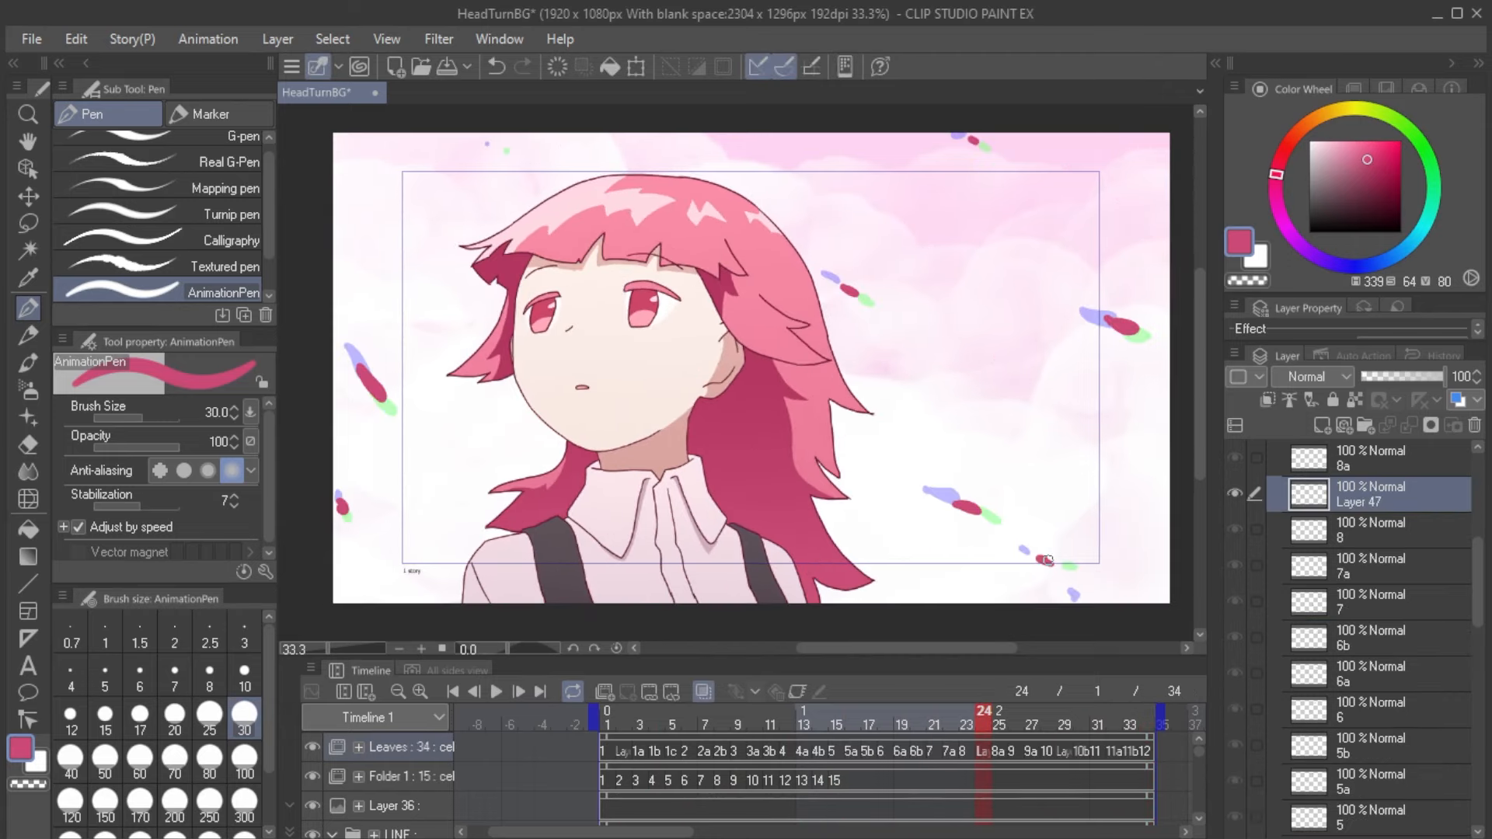
Step: Replay the head-turn animation from its first frame to review the motion of the leaves
key(Home)
key(space)
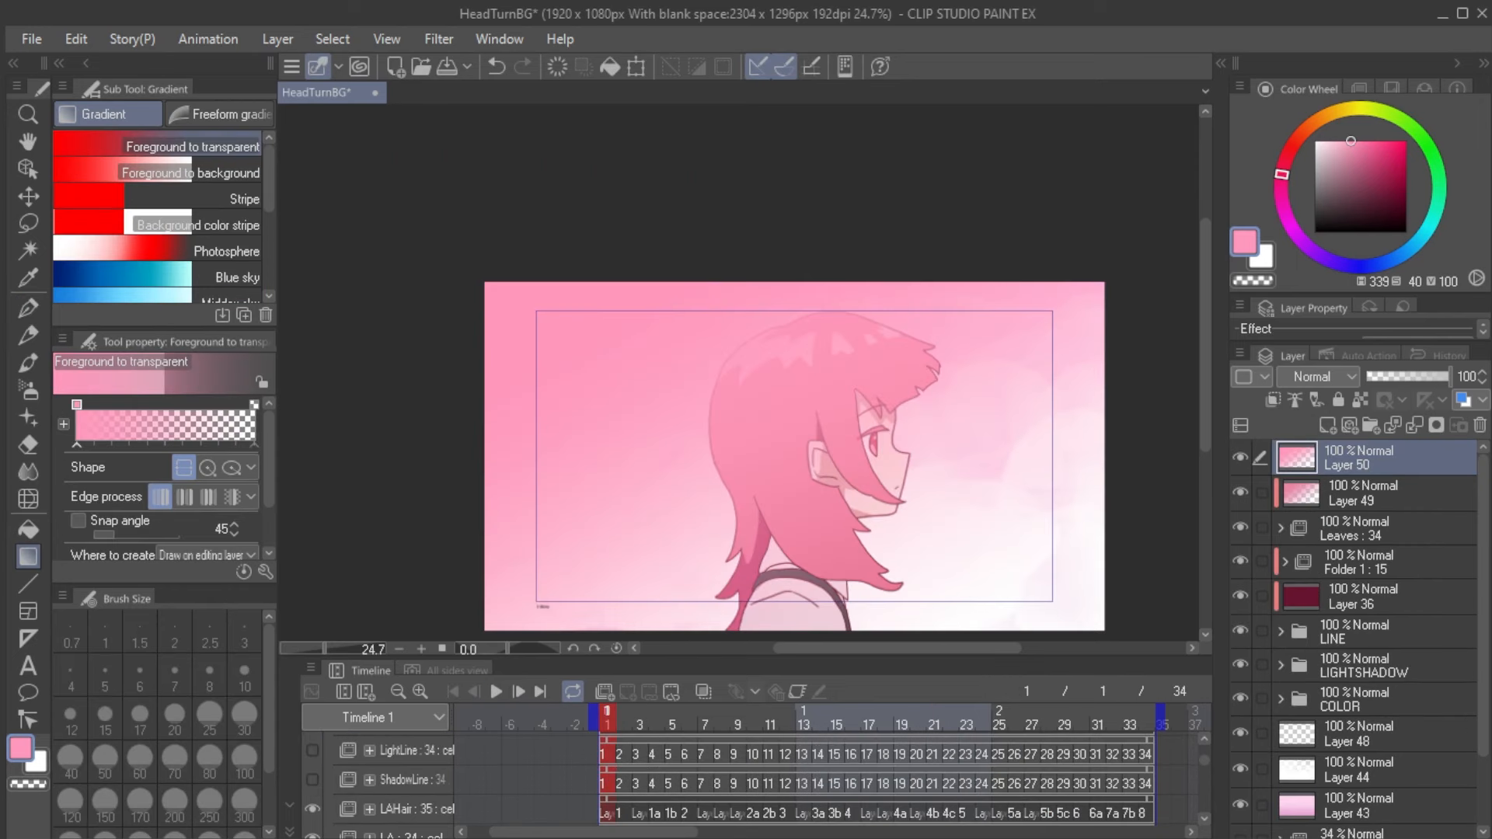
Step: Blend the pink gradient on Layer 50 as Soft light at 64% opacity and play back the animation
drag(794, 456, 742, 353)
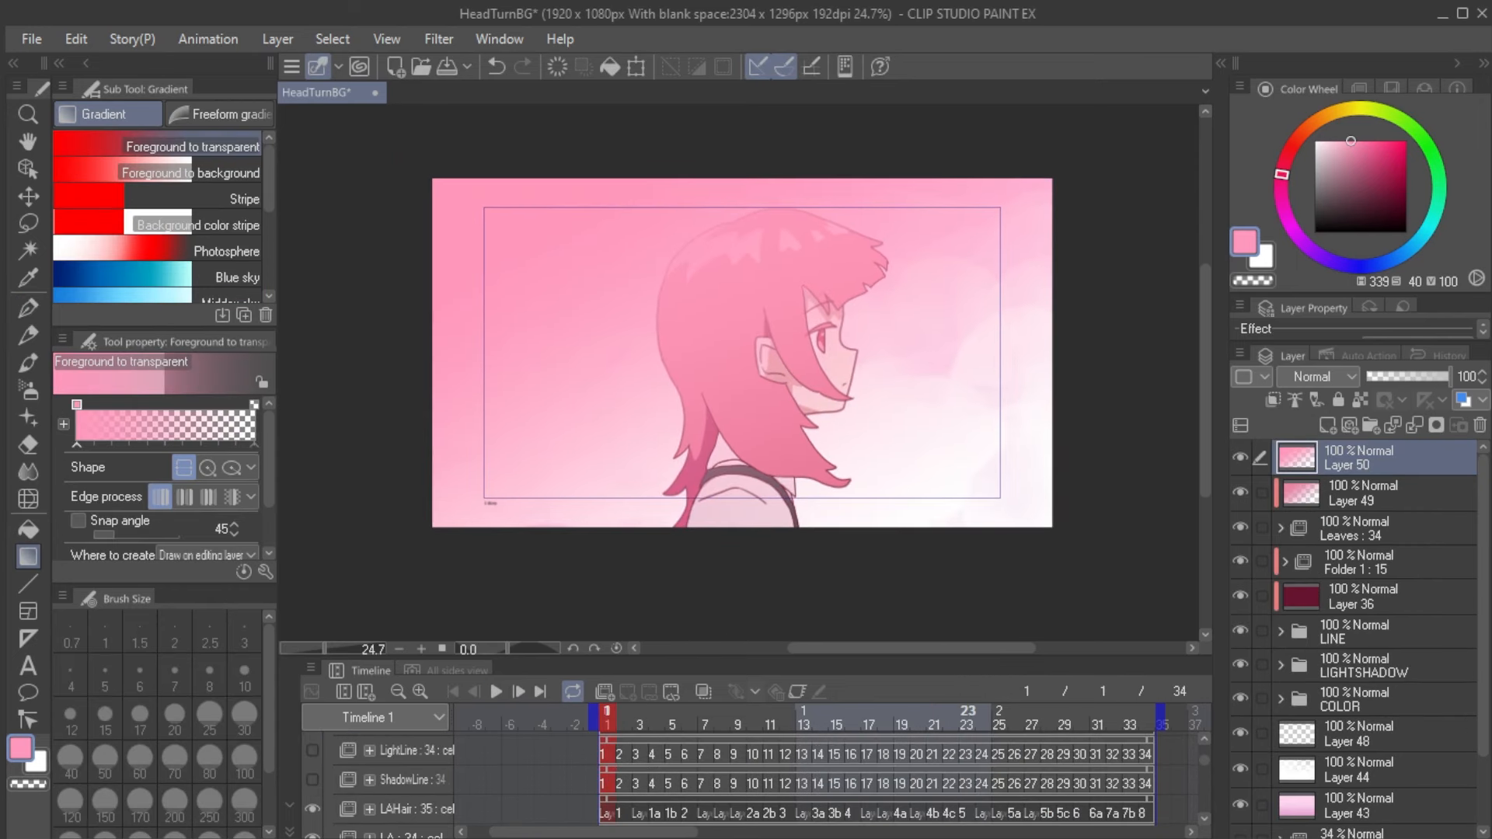
click(1016, 715)
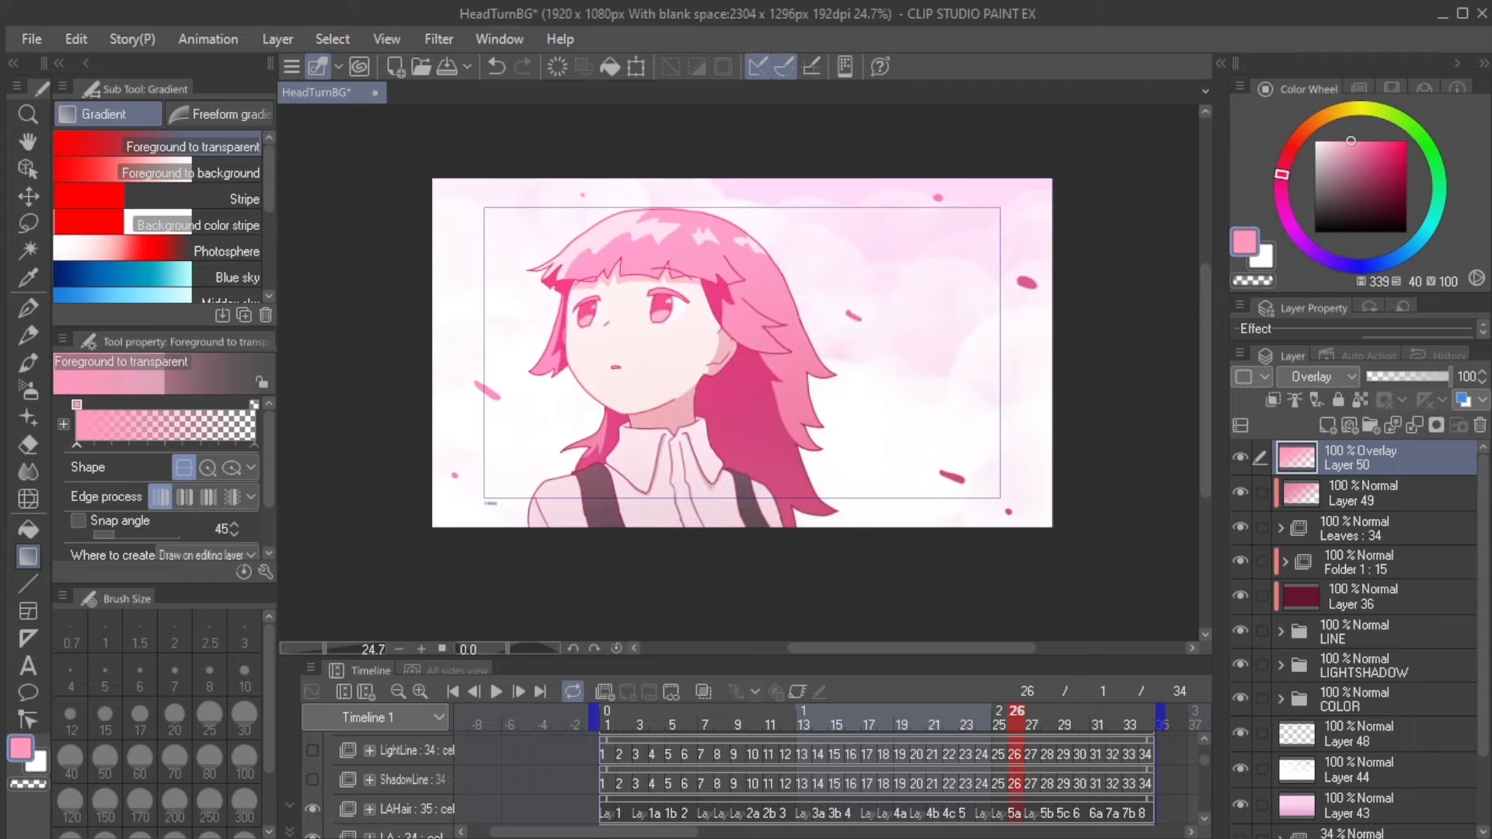
drag(951, 479, 976, 486)
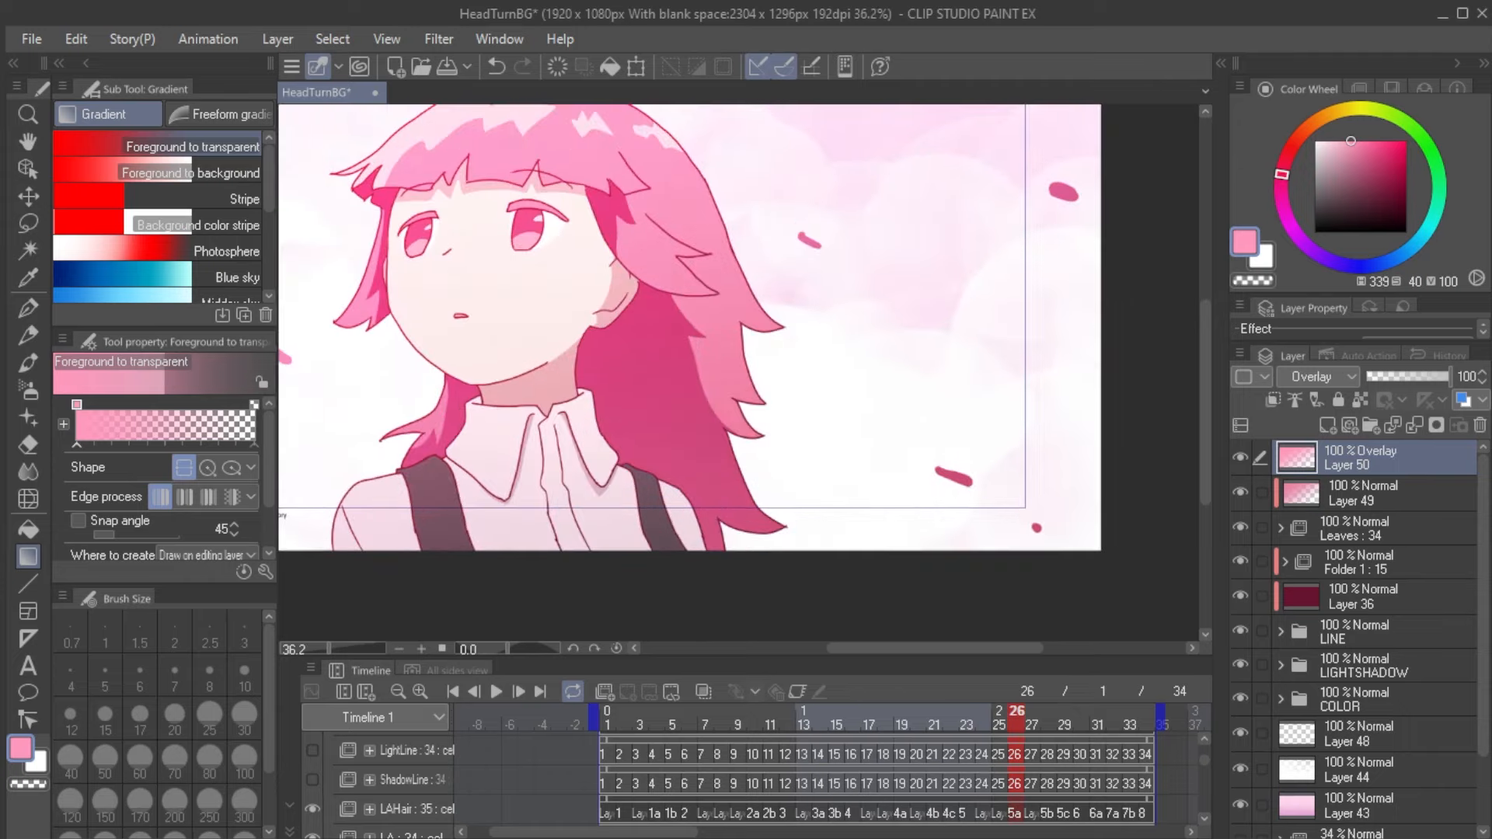
drag(932, 433, 1035, 506)
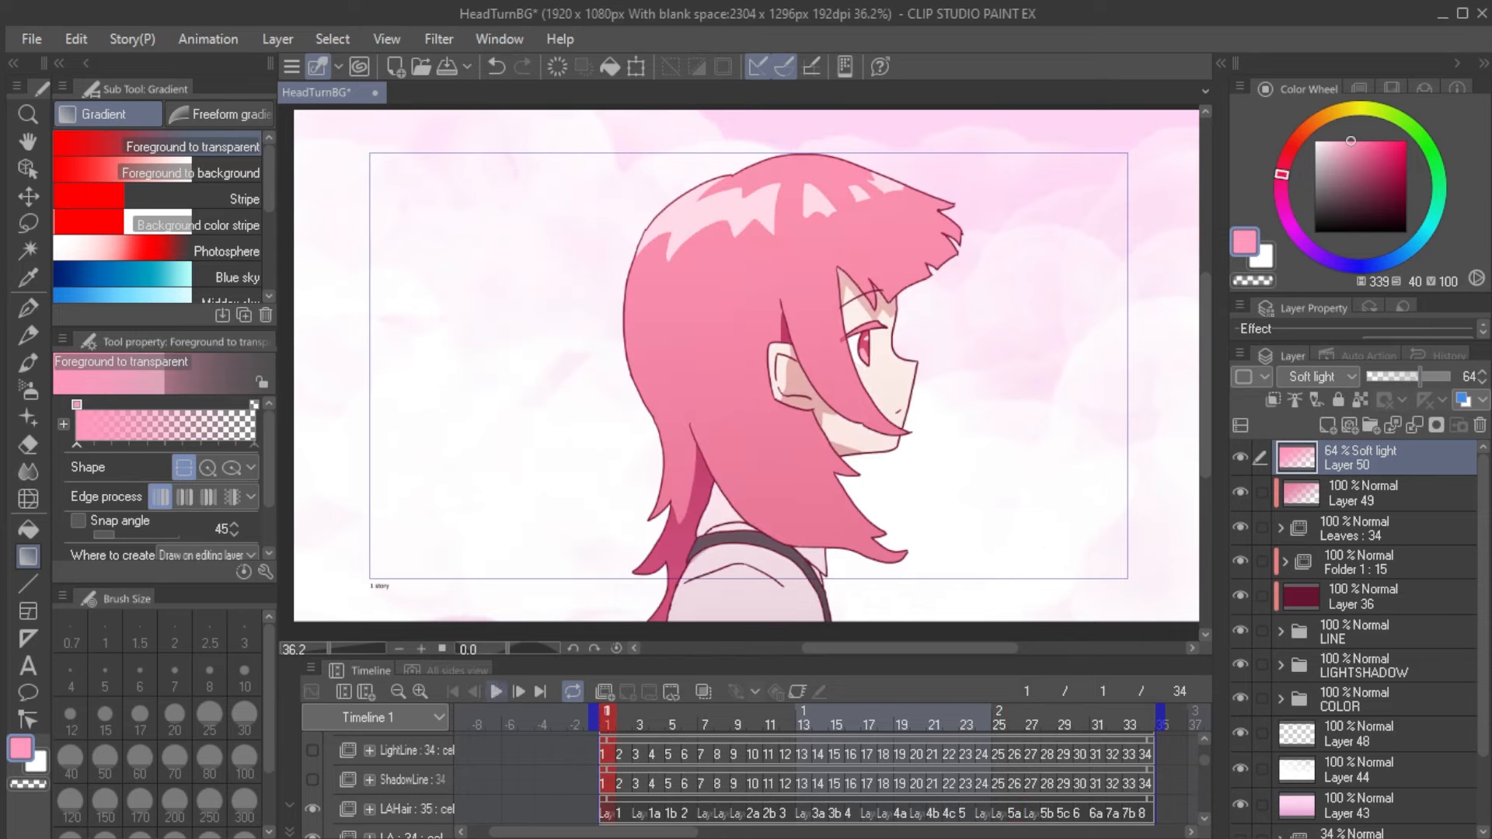
key(space)
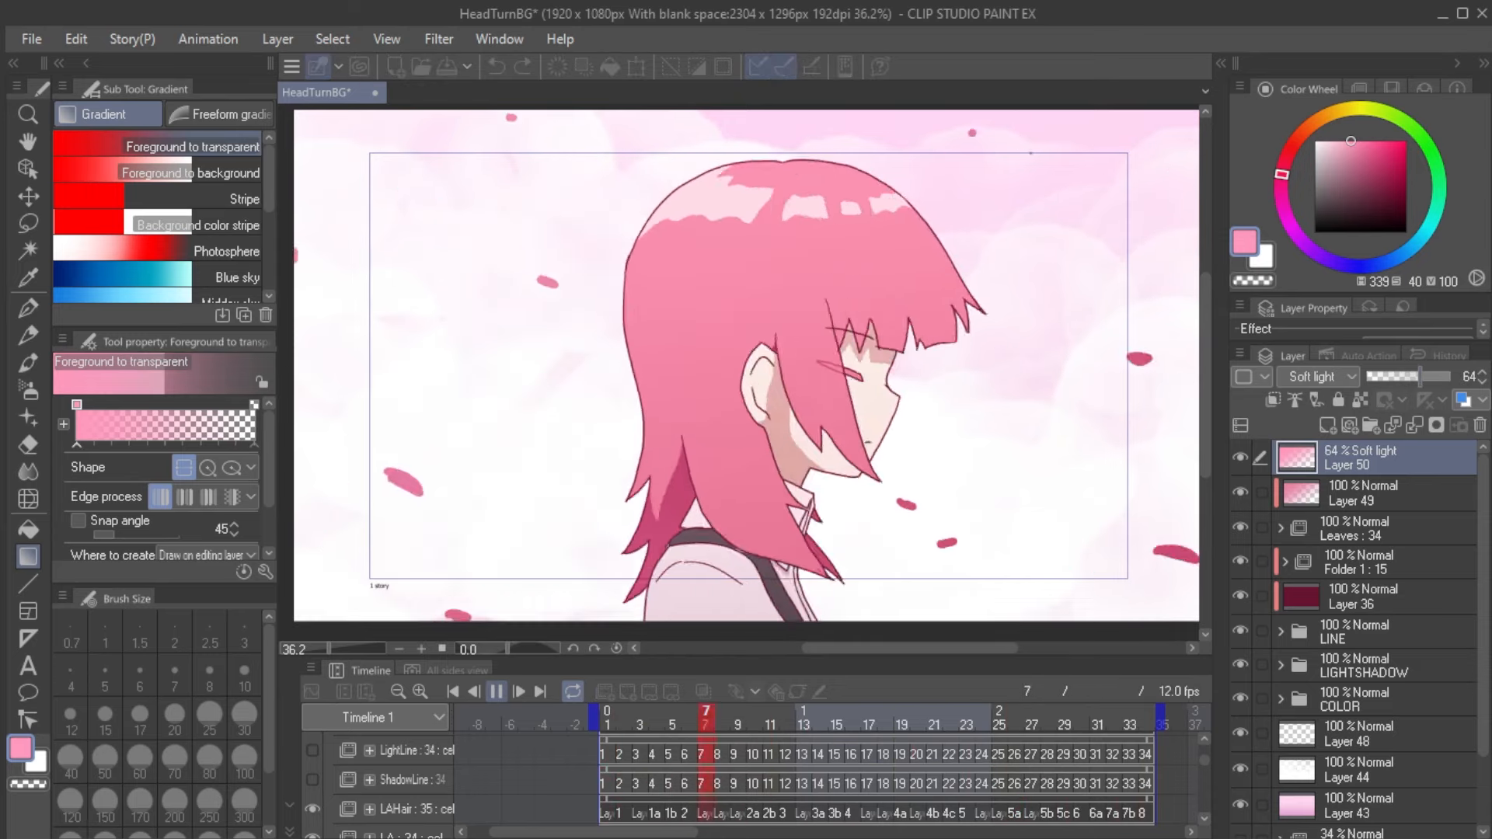
key(space)
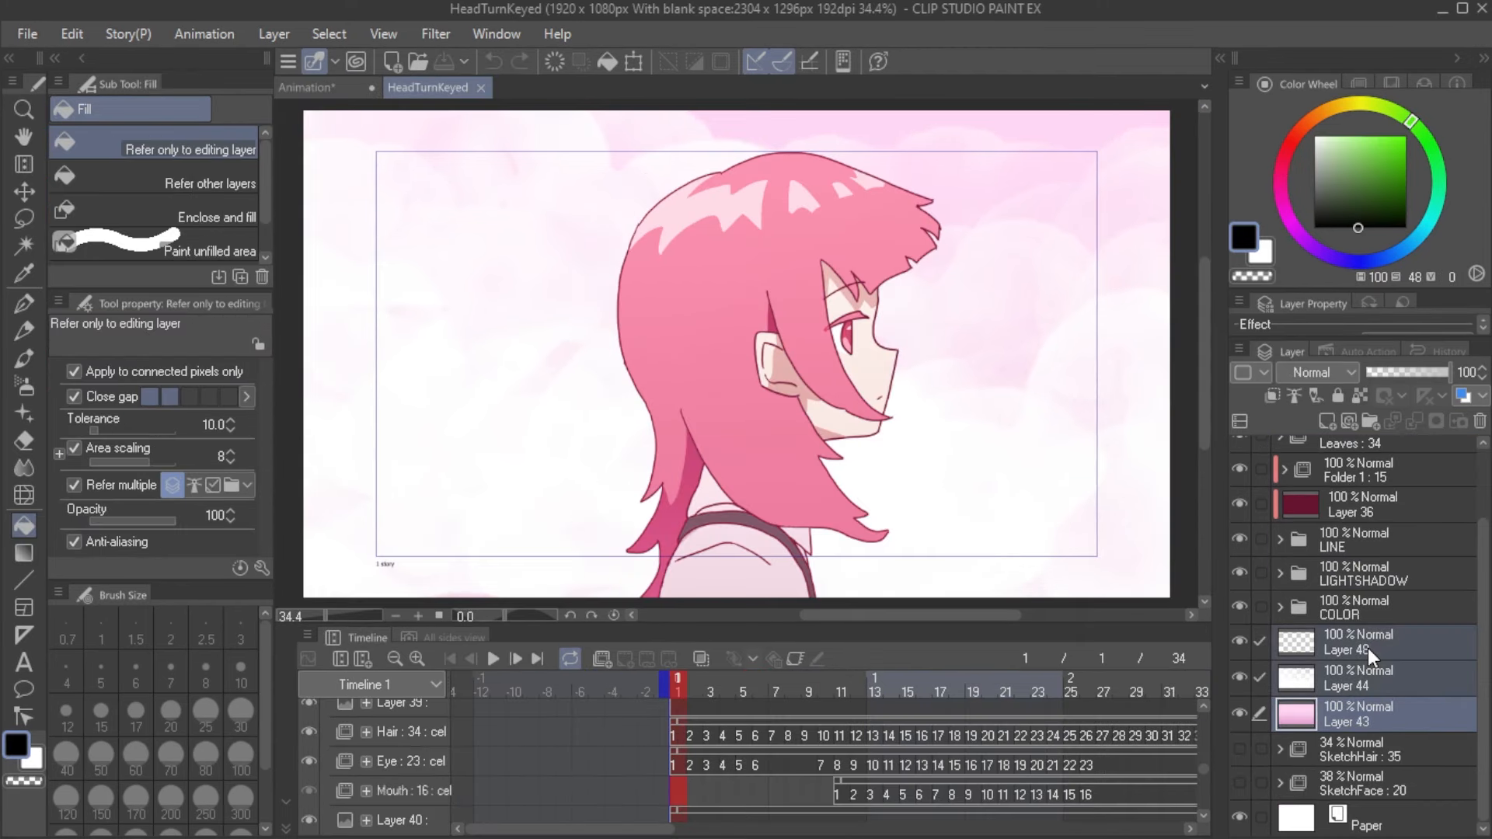
Step: Select Layer 44, find its track in the timeline, and rename the layer as Cloud
click(1368, 668)
scroll(742, 793, down, 2)
scroll(1160, 713, down, 1)
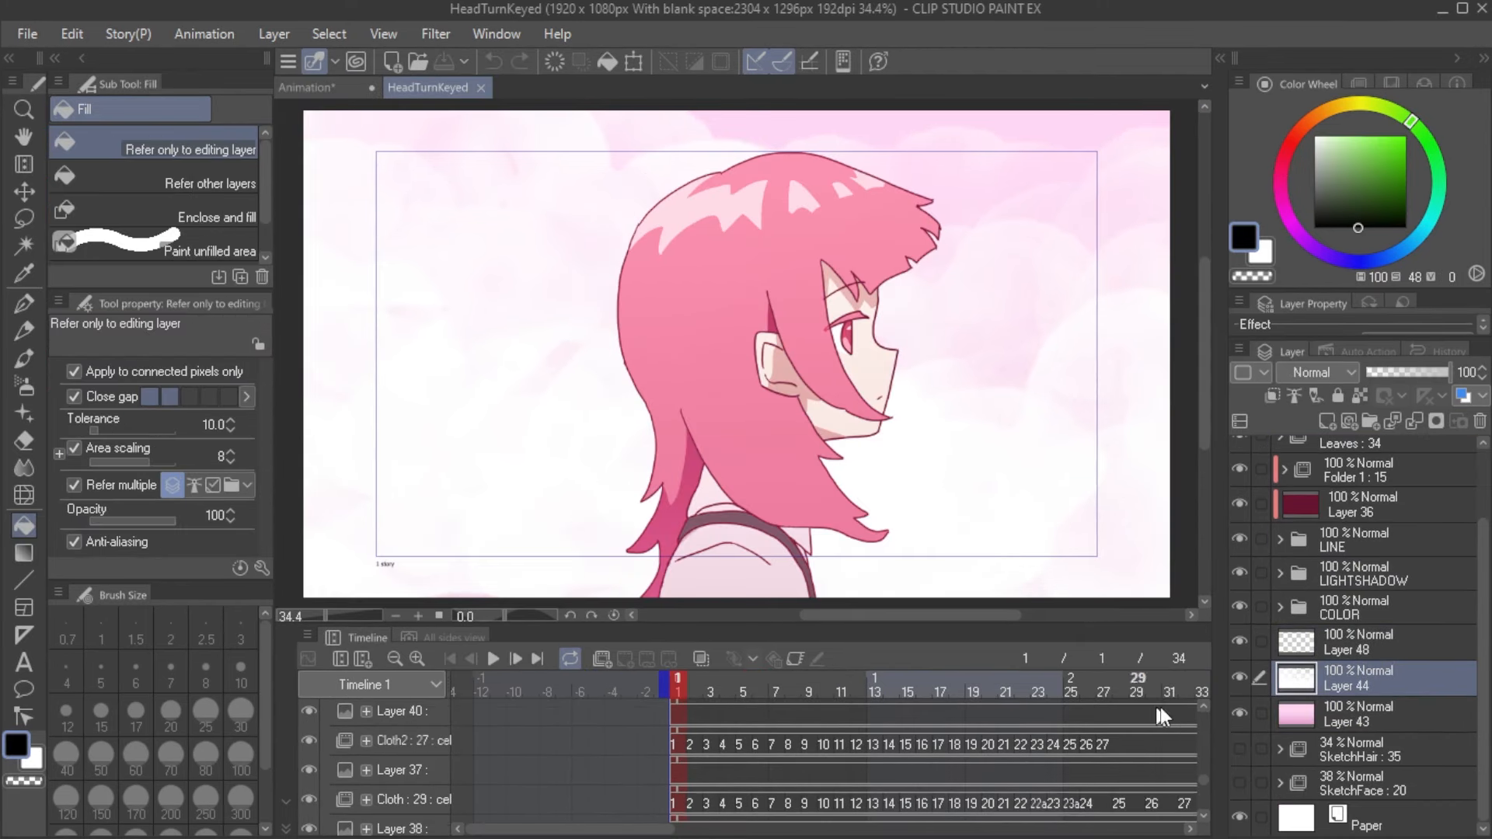
drag(1206, 776, 1205, 802)
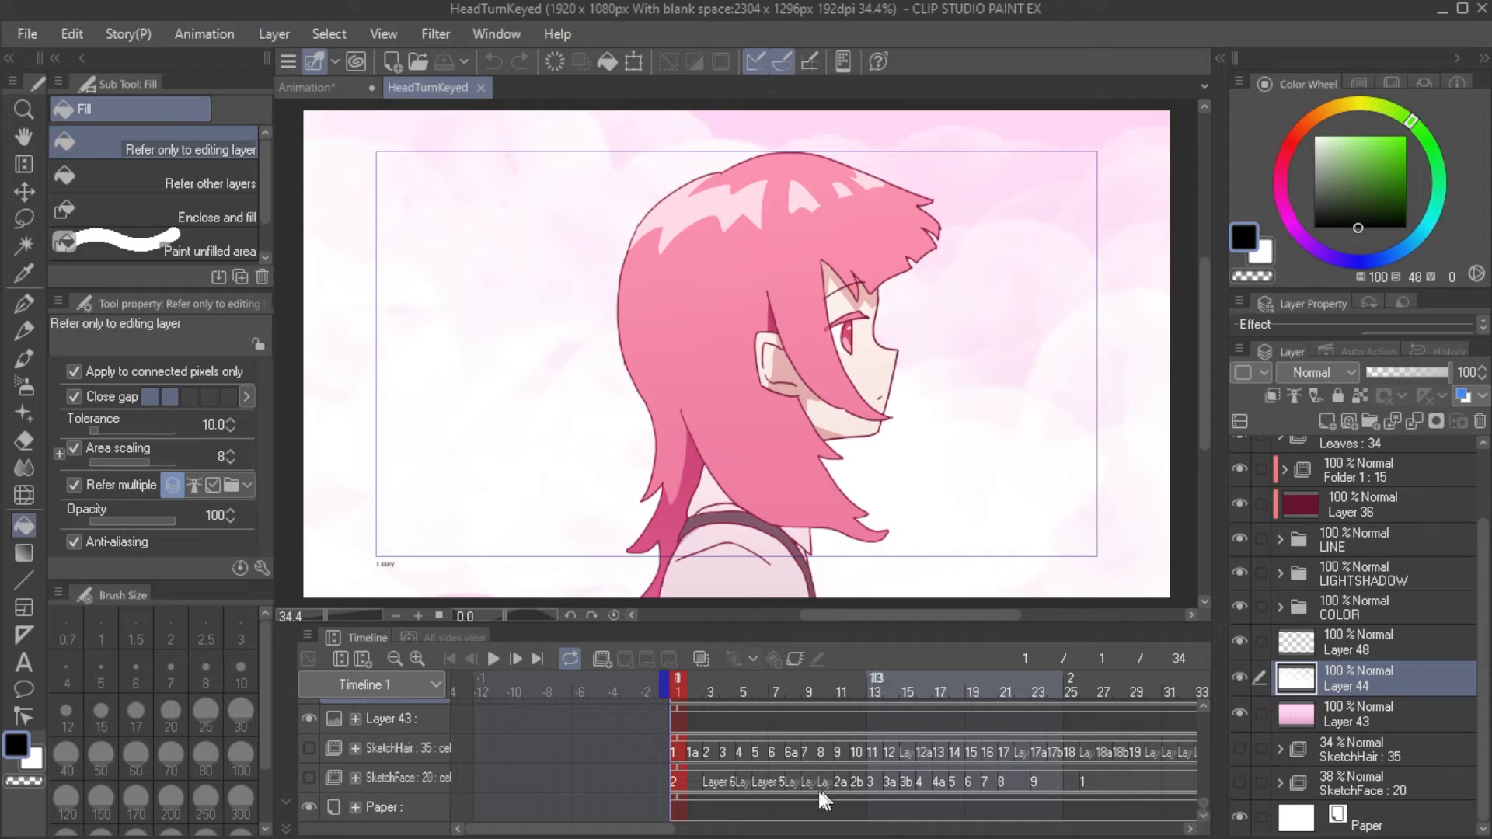
scroll(810, 783, up, 2)
scroll(699, 789, up, 1)
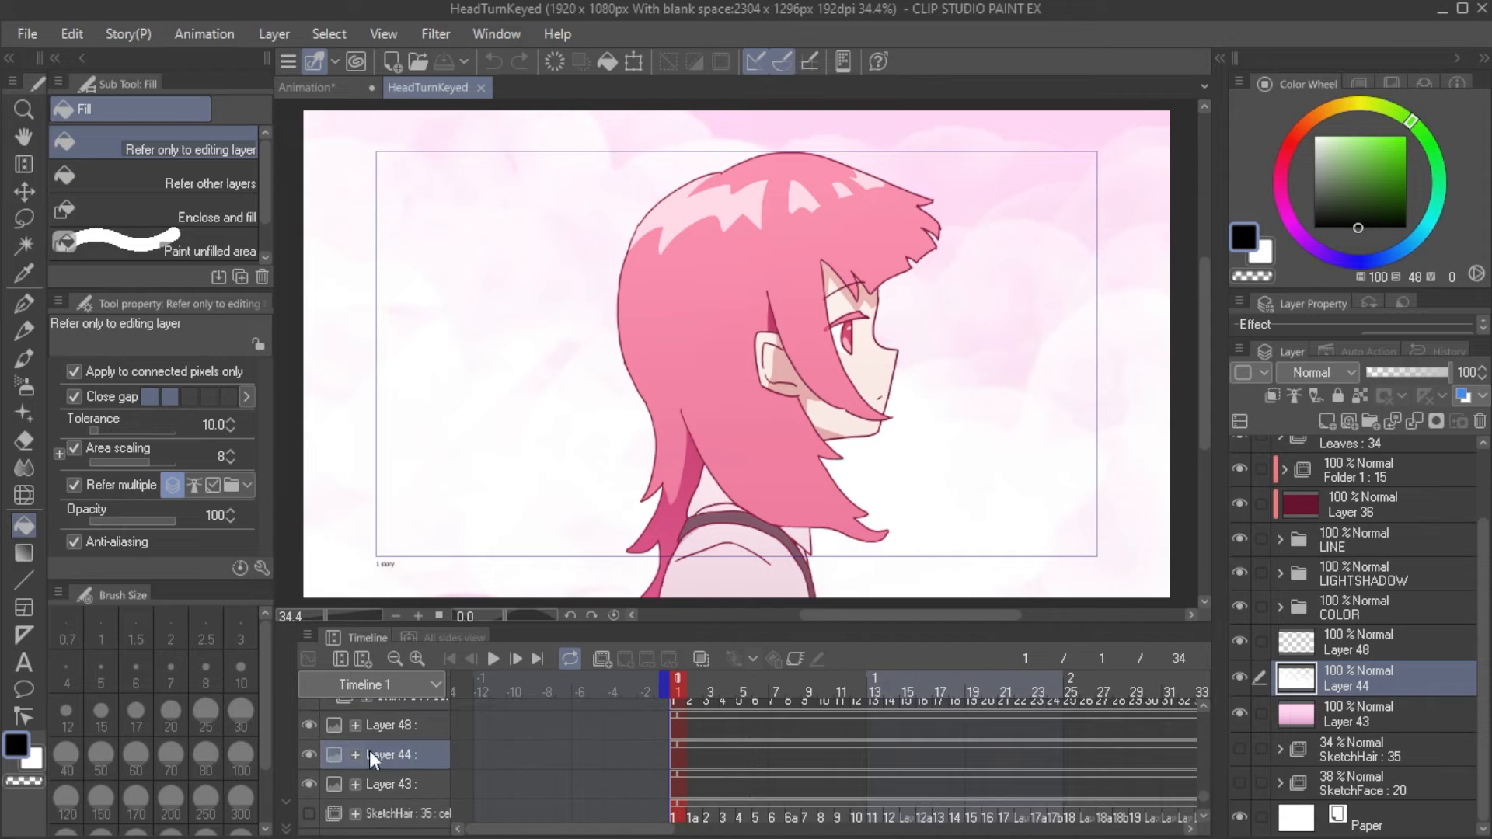
double_click(1343, 684)
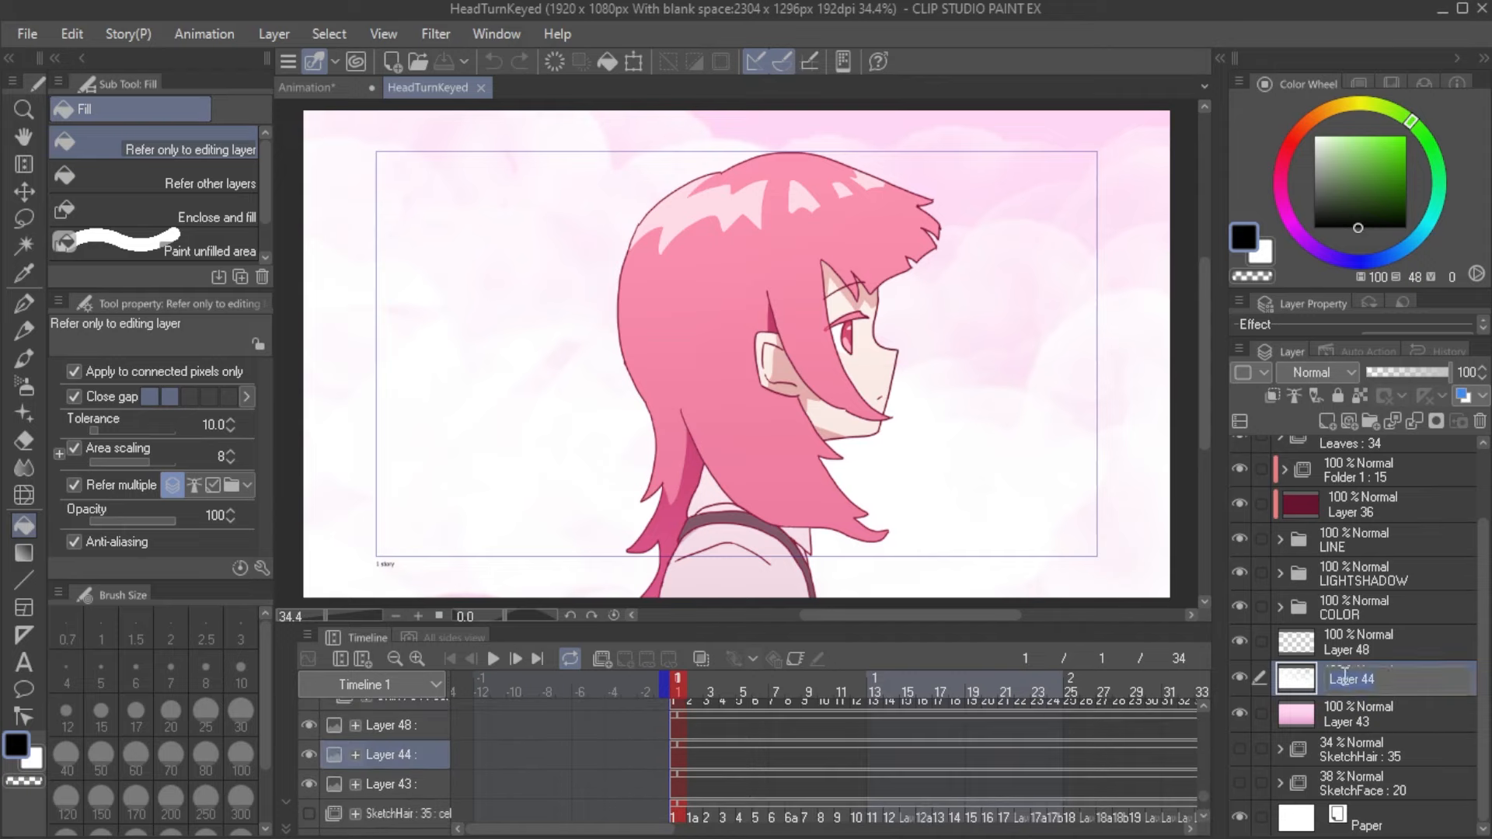
text(Cloud)
key(Return)
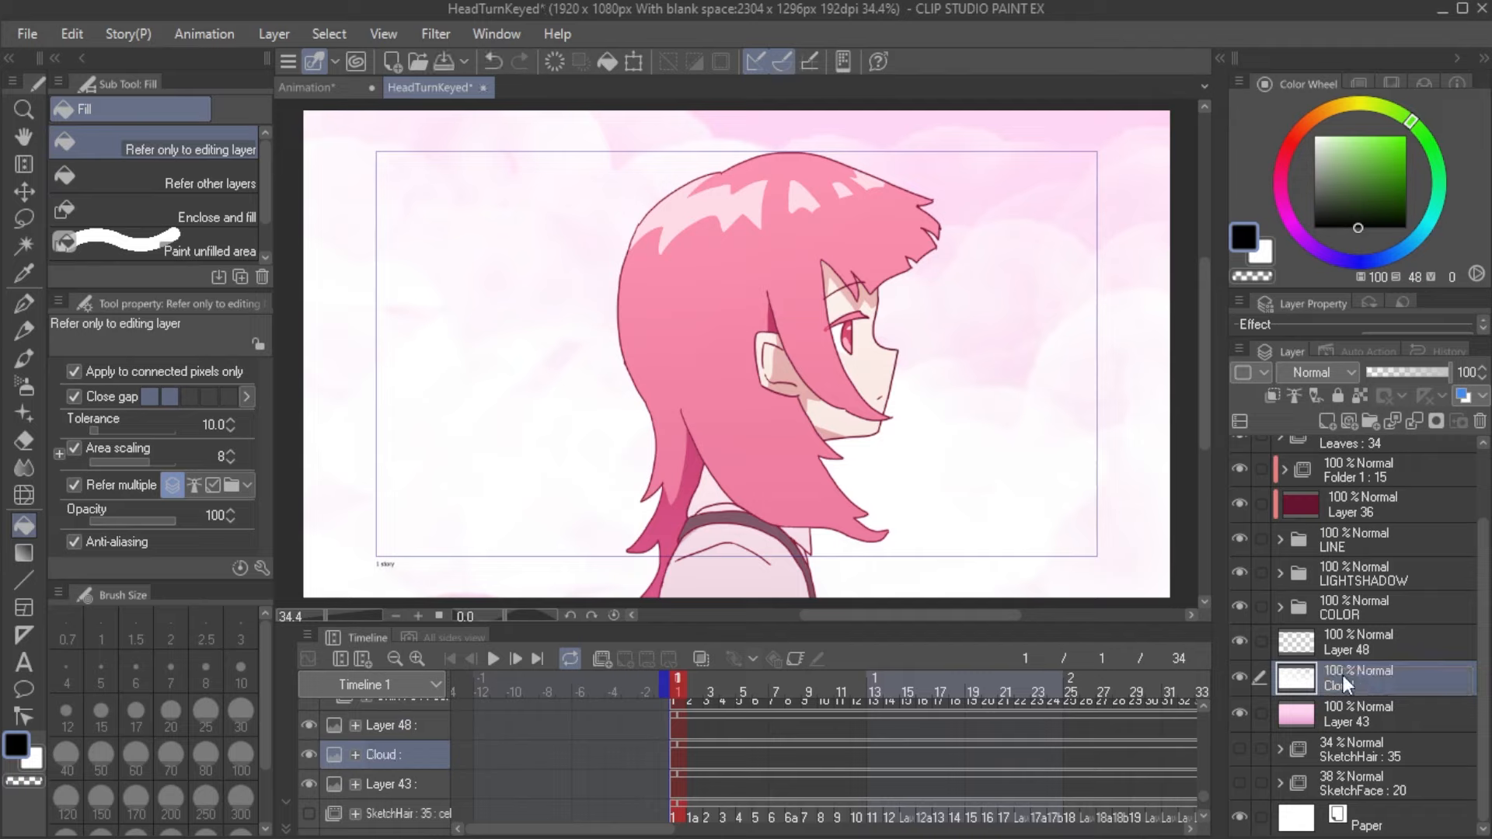
Step: Enable keyframes on the Cloud layer and shift the clouds slightly left on frame 1 with the Move layer tool
click(795, 658)
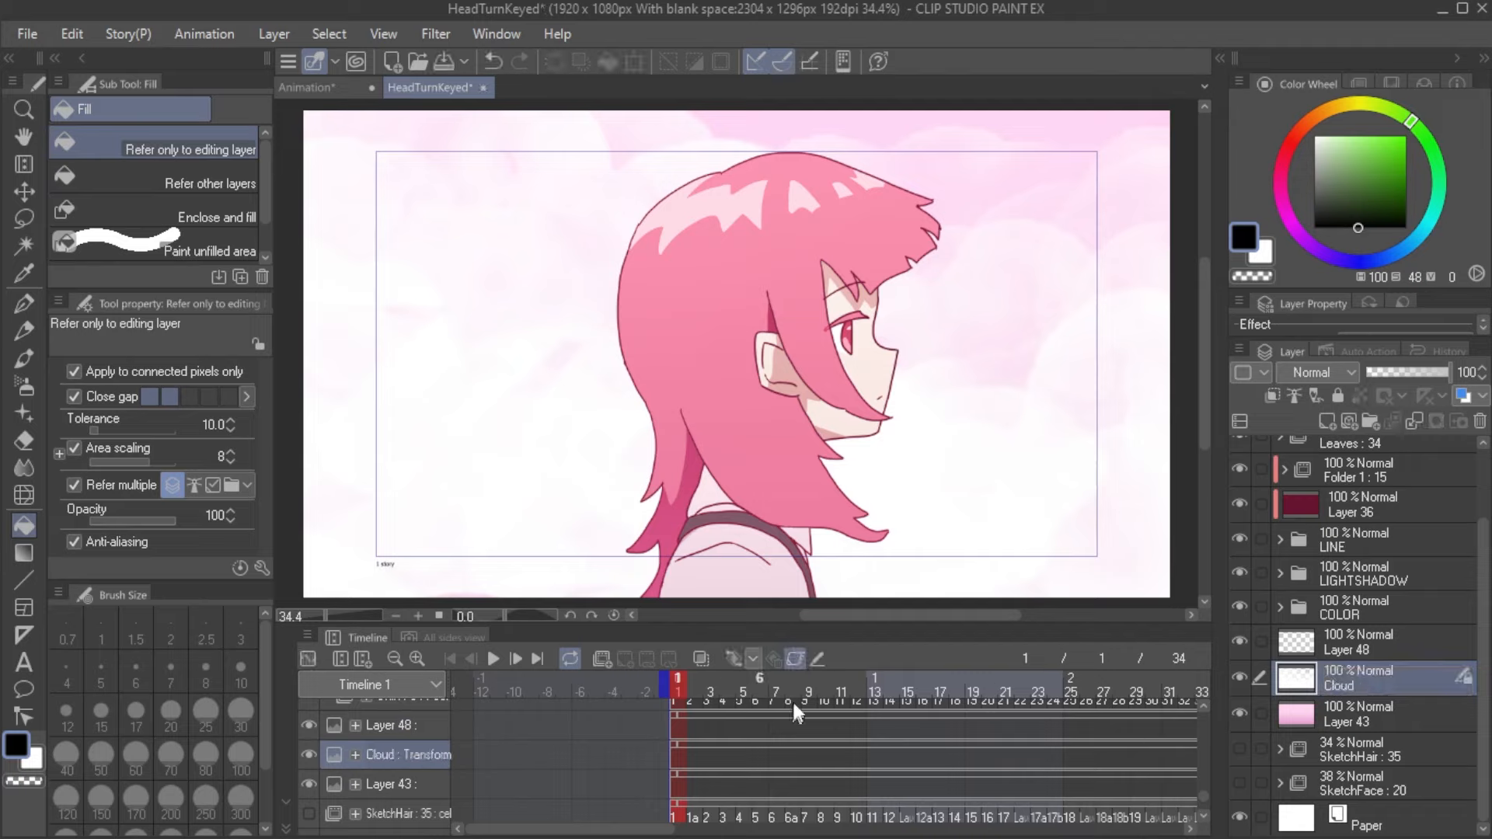
click(794, 661)
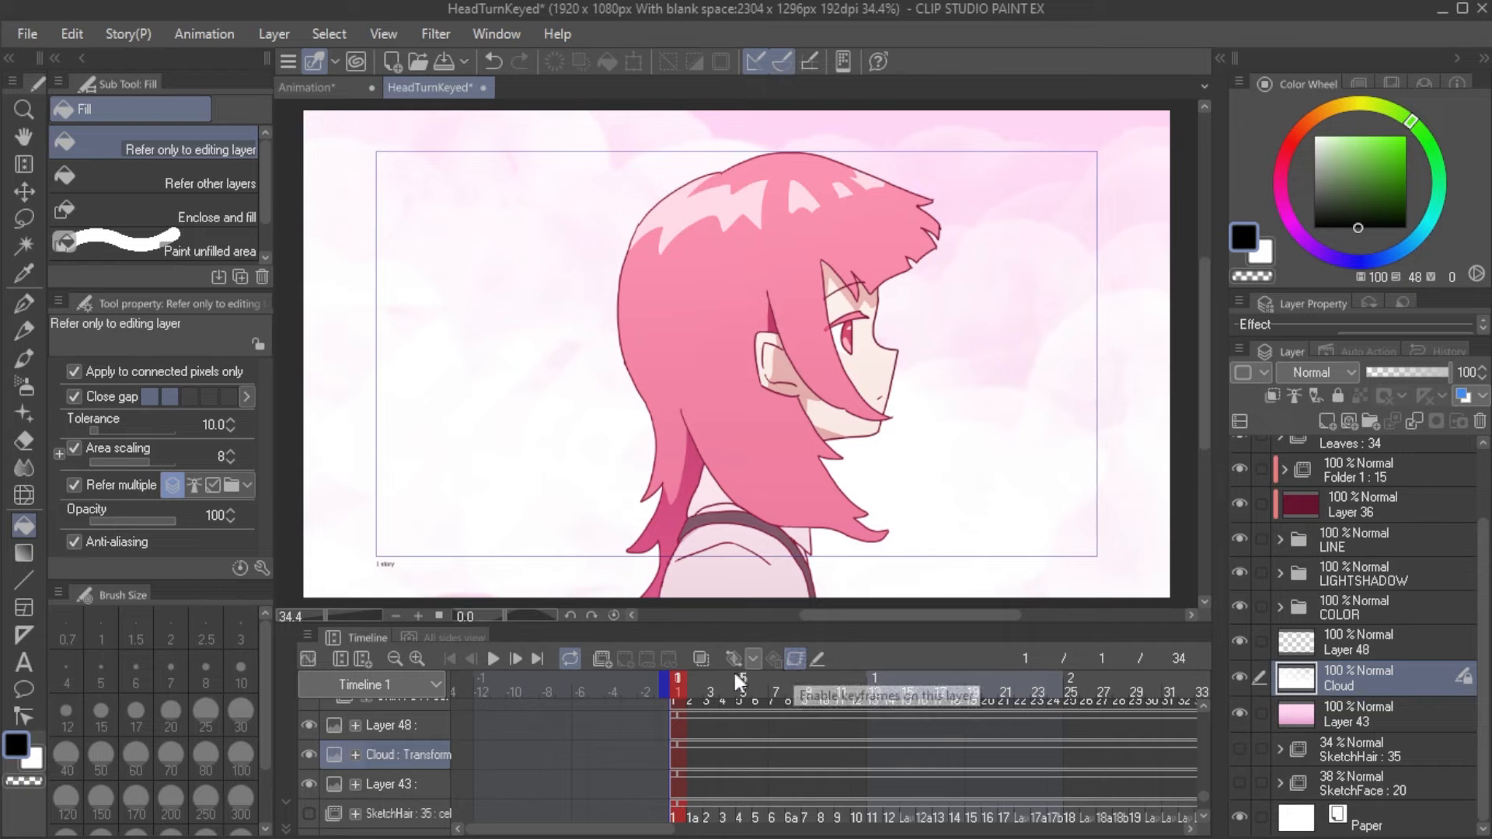
click(21, 191)
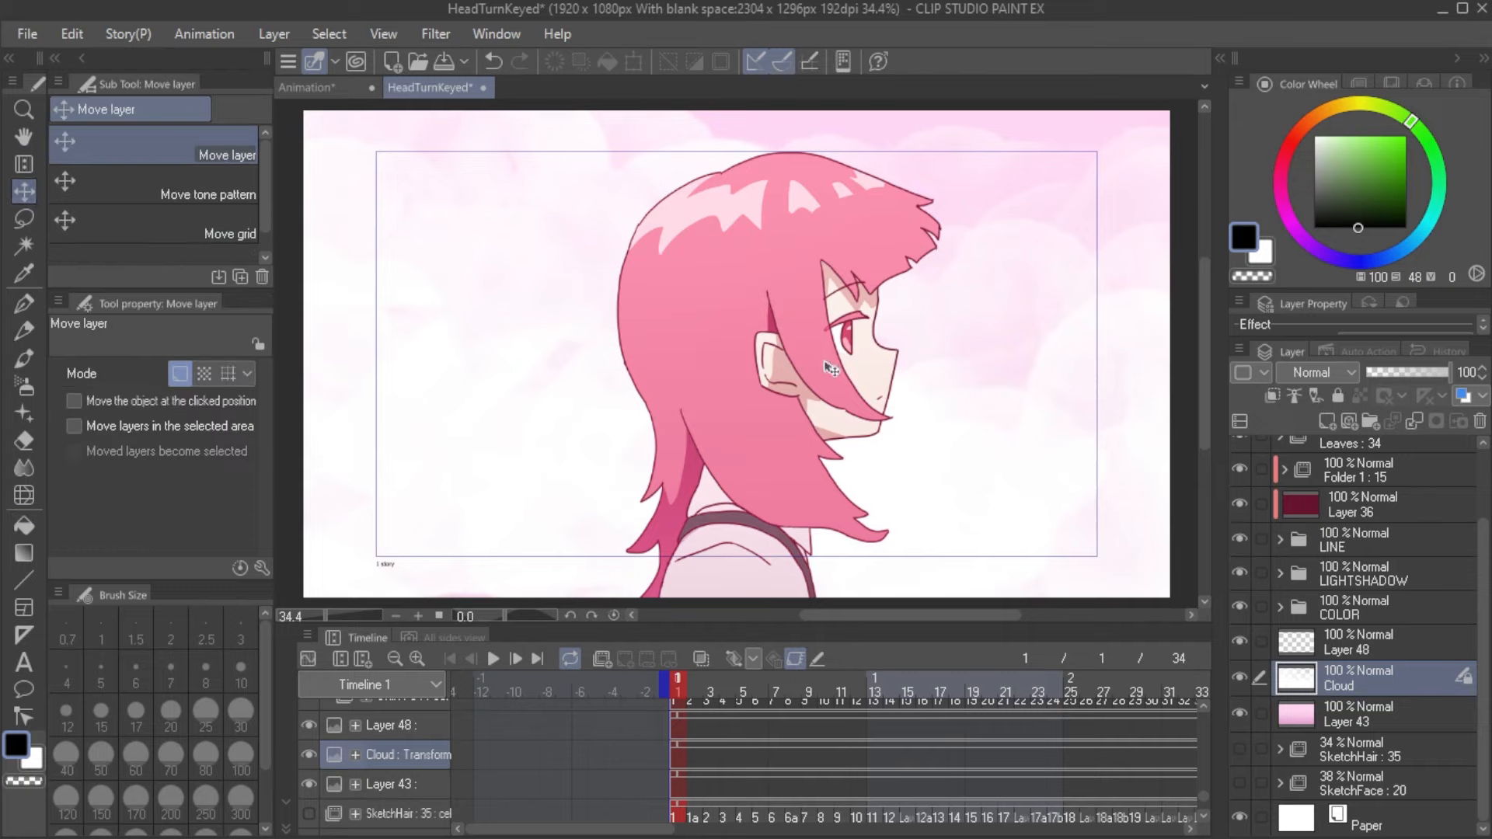
drag(937, 384, 898, 375)
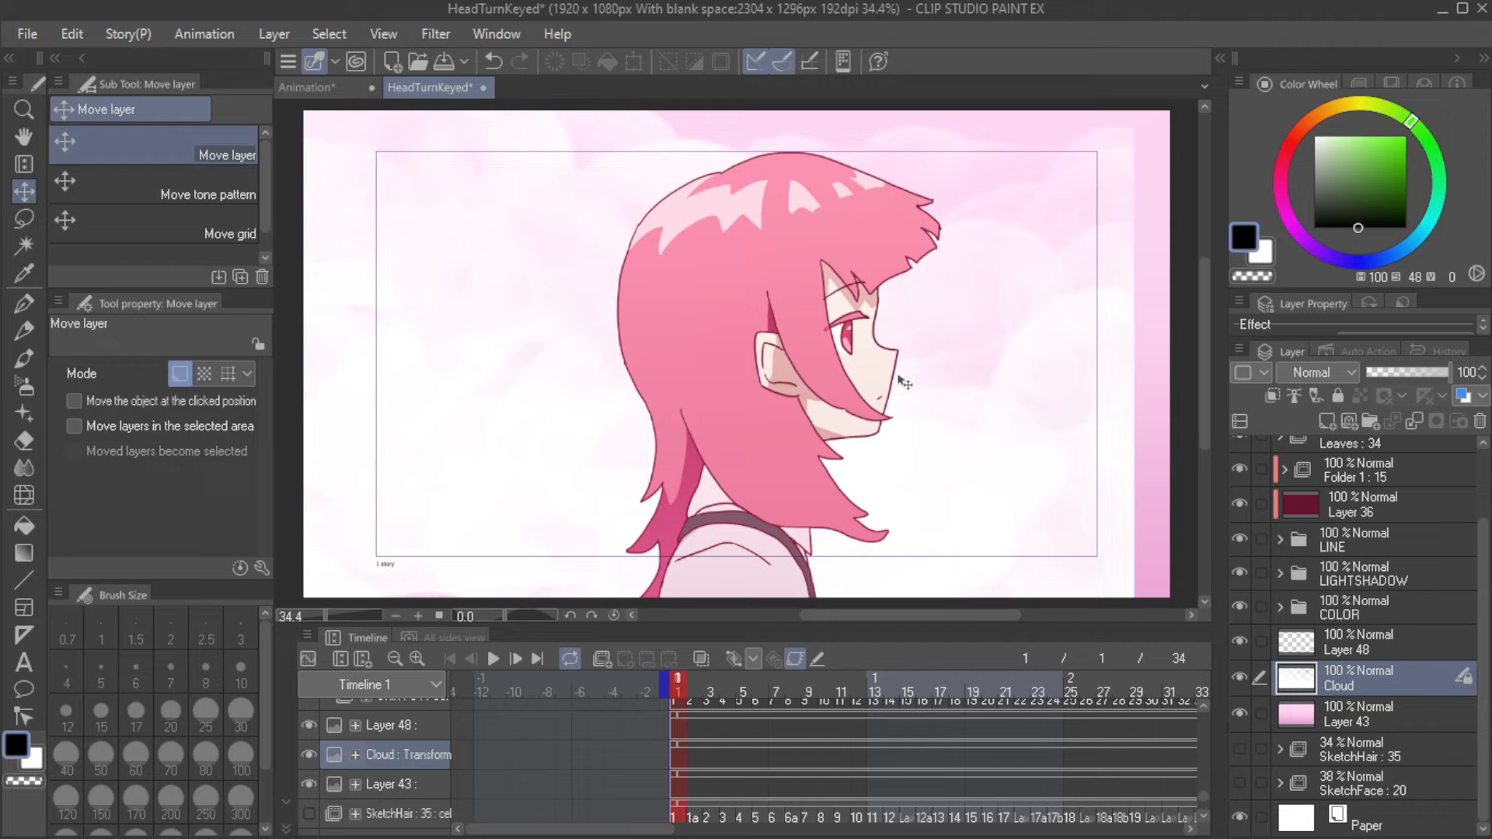
Step: Shift the clouds to the right on frame 34 and play back the background movement from frame 1
drag(593, 830, 735, 777)
click(687, 691)
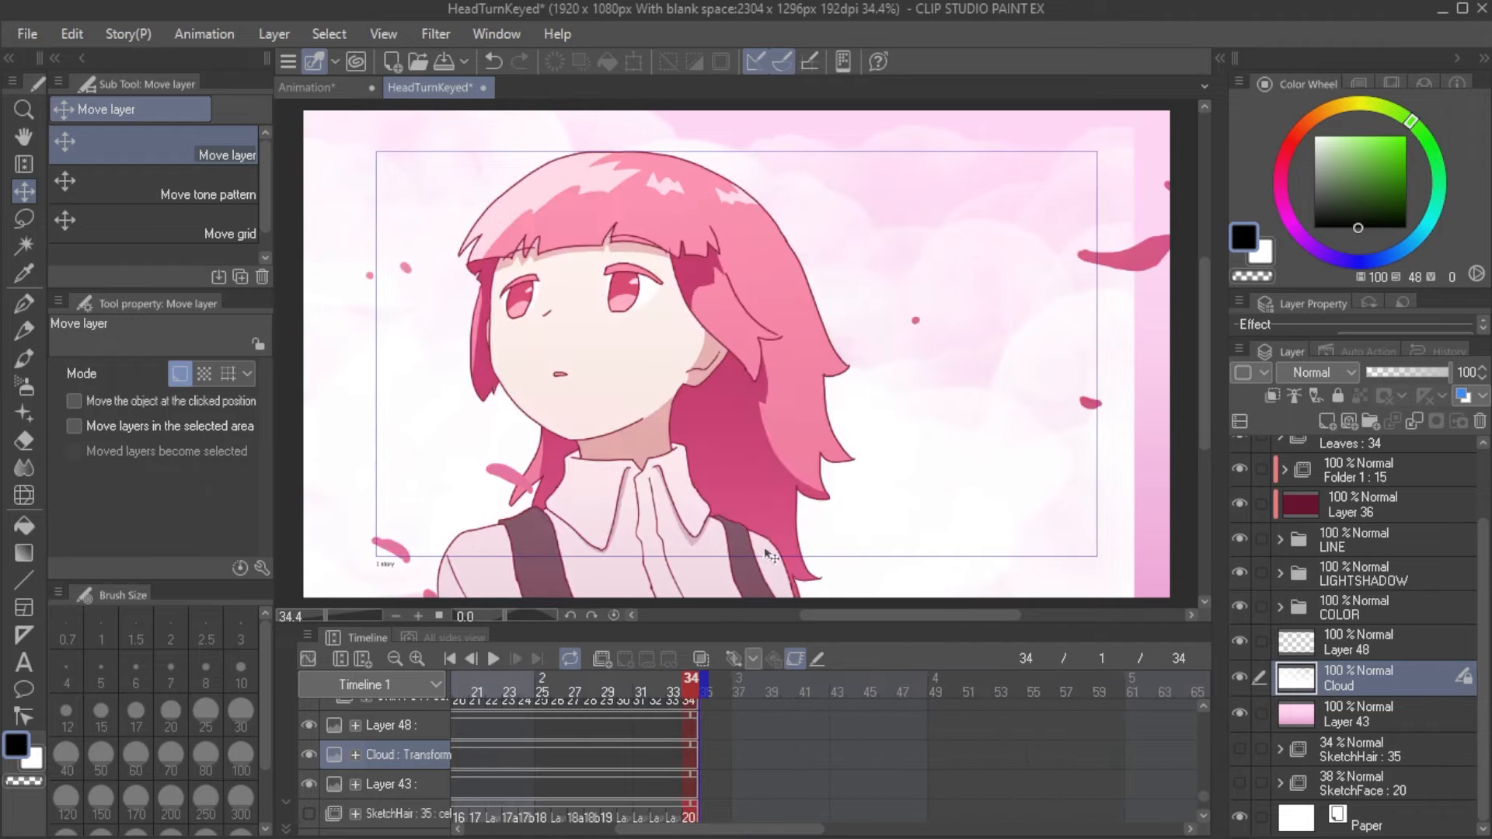
drag(782, 463, 868, 459)
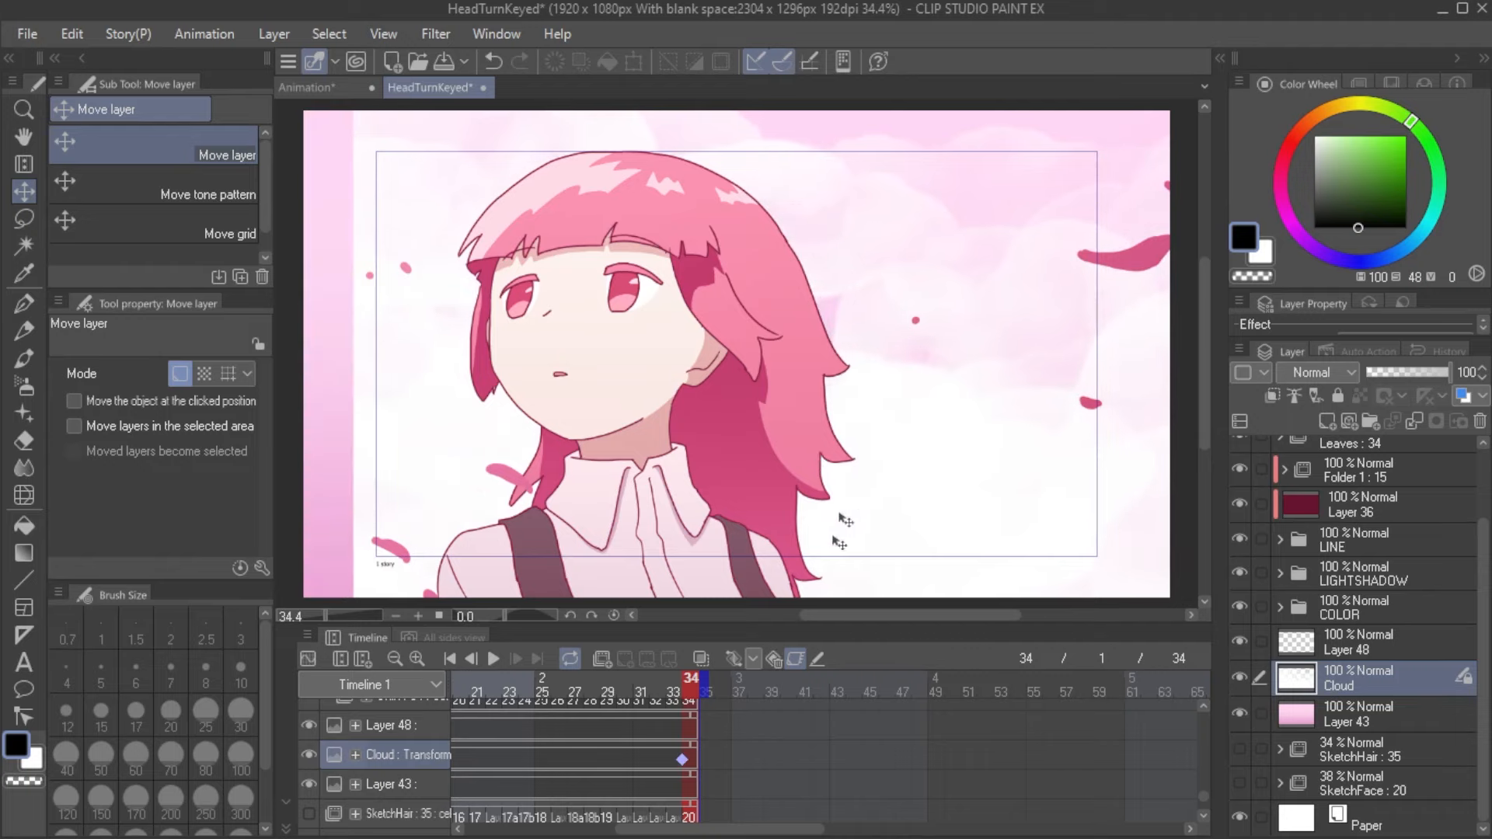
drag(779, 830, 660, 831)
click(581, 689)
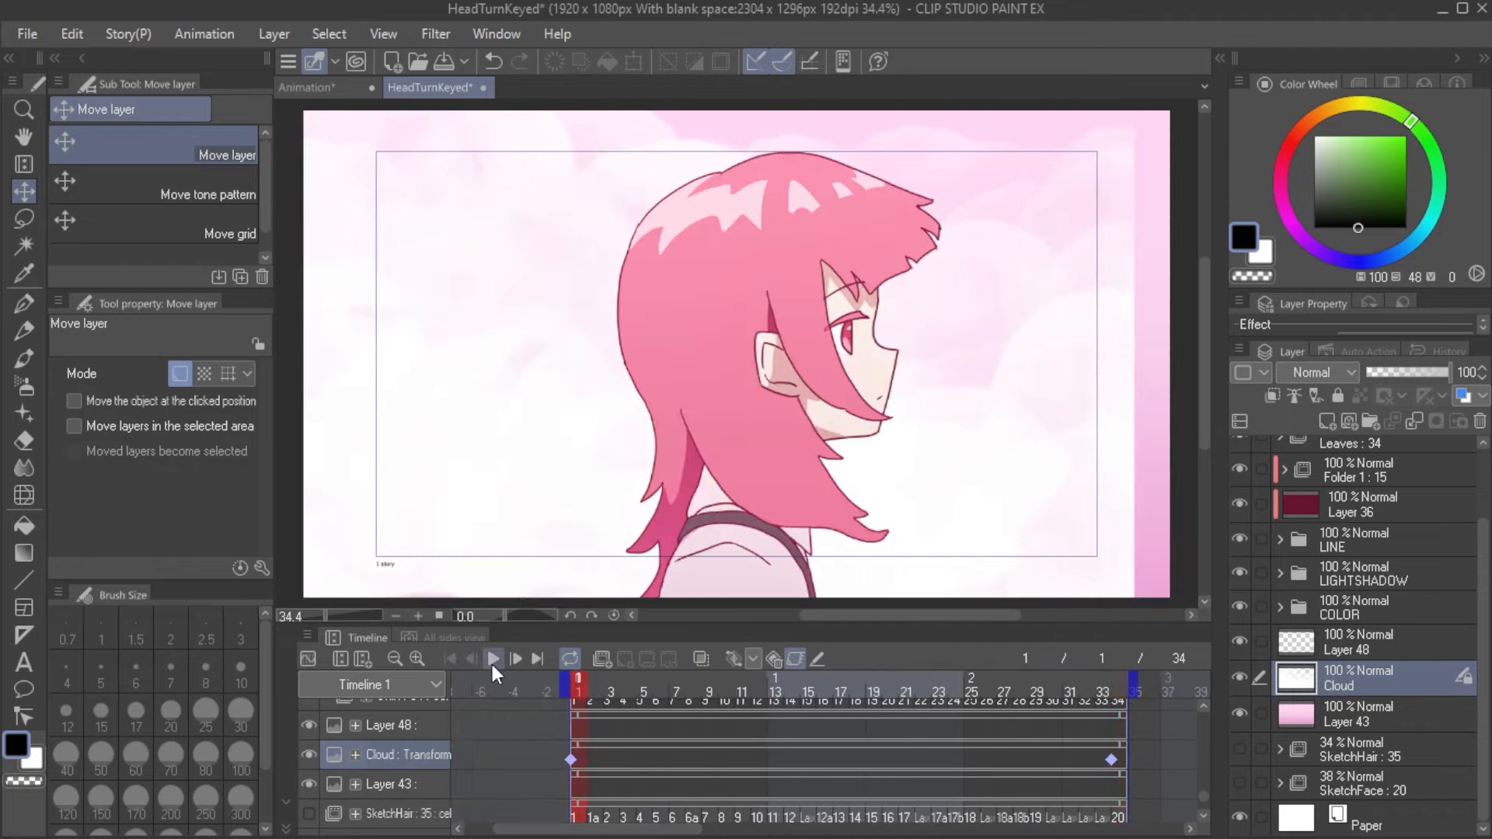
click(492, 660)
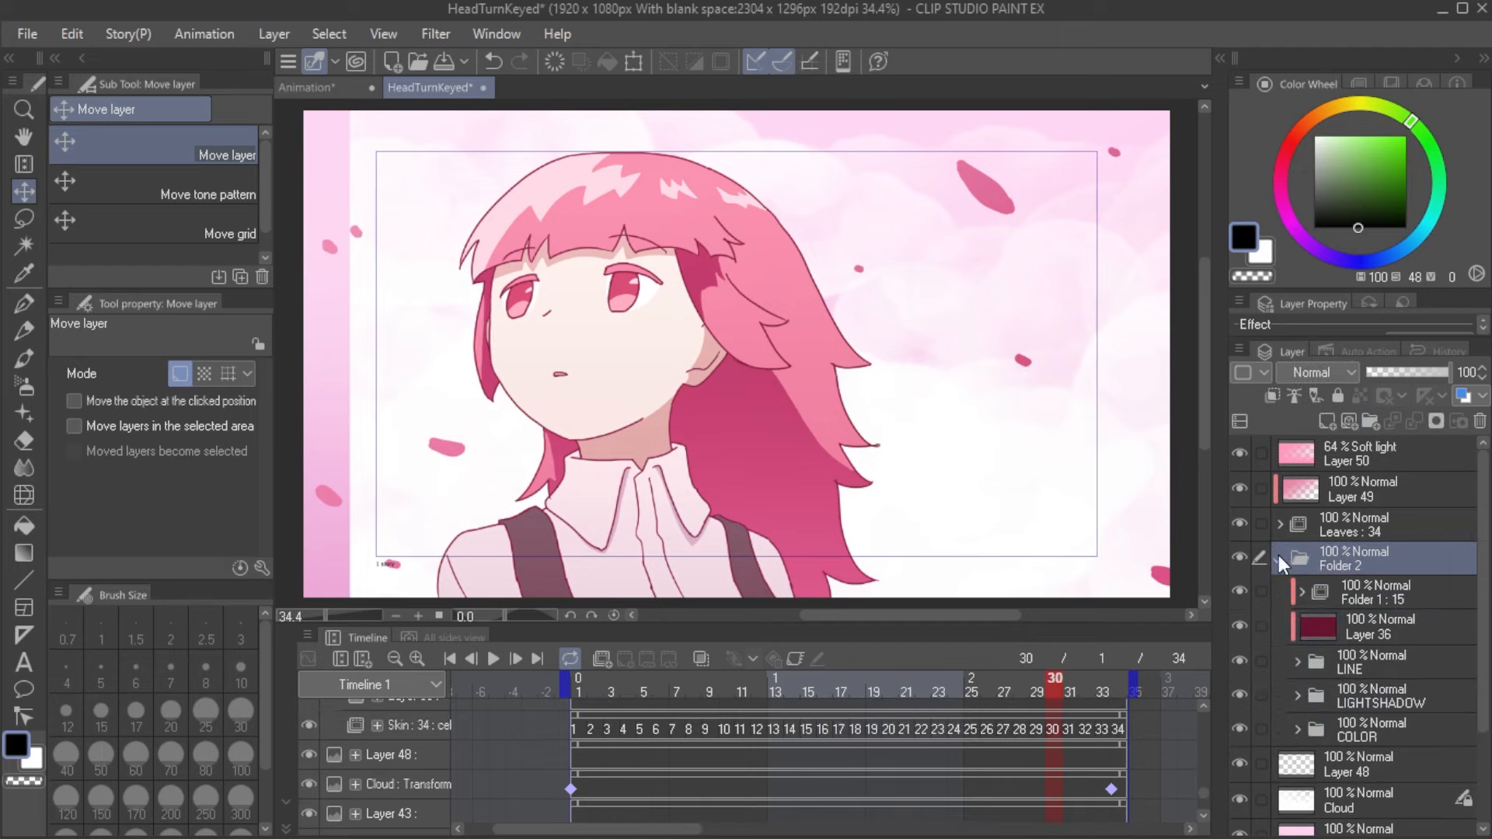
Step: Group Folder 1, Layer 36, LINE, LIGHTSHADOW and COLOR into one folder named Body
key(ctrl+g)
double_click(1336, 559)
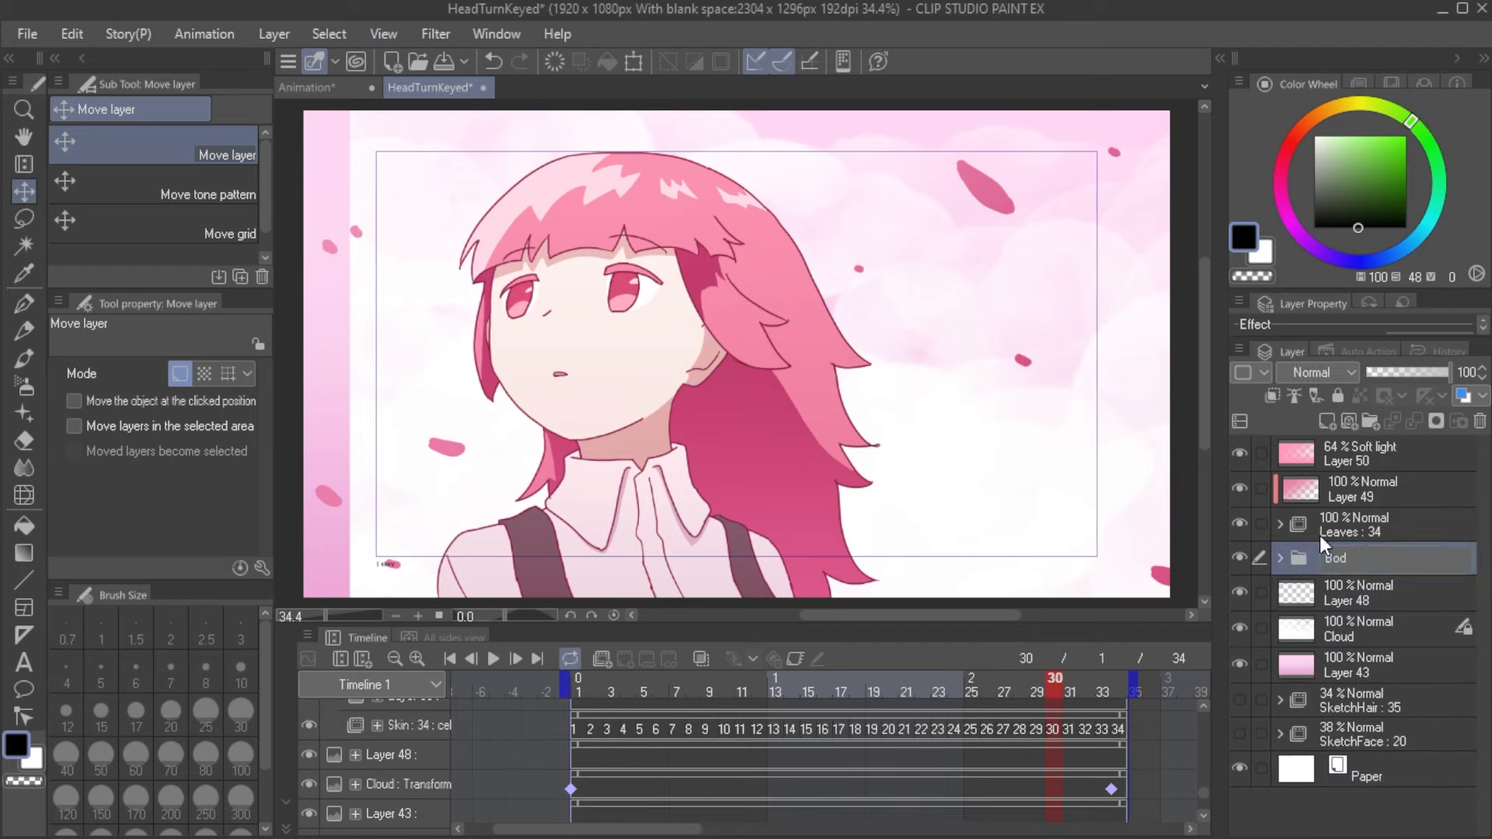
key(Escape)
Step: Enable keyframes on the Body folder and move the character to the right on frame 1
scroll(650, 756, up, 10)
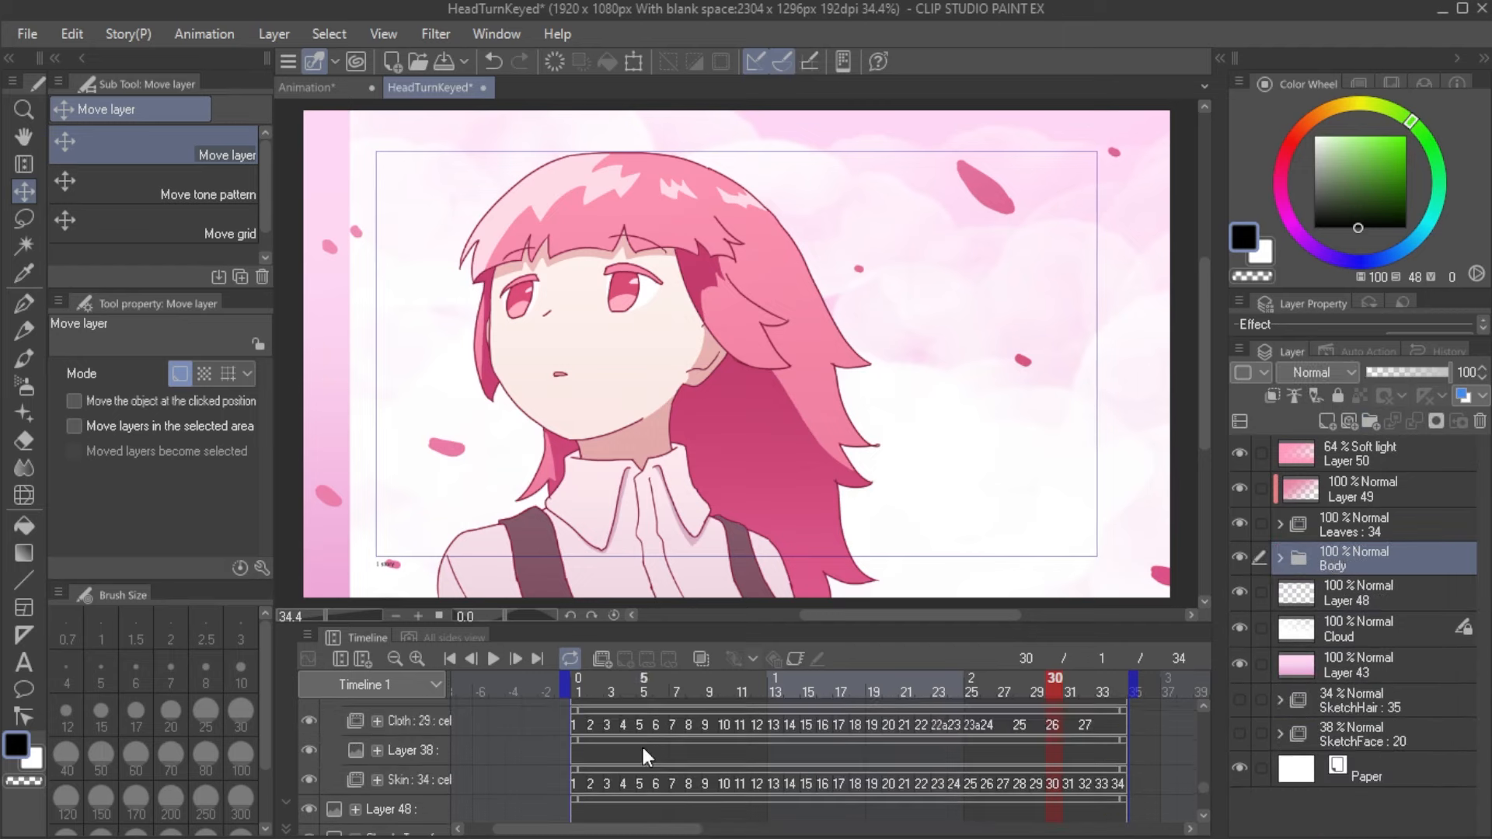
scroll(593, 798, up, 10)
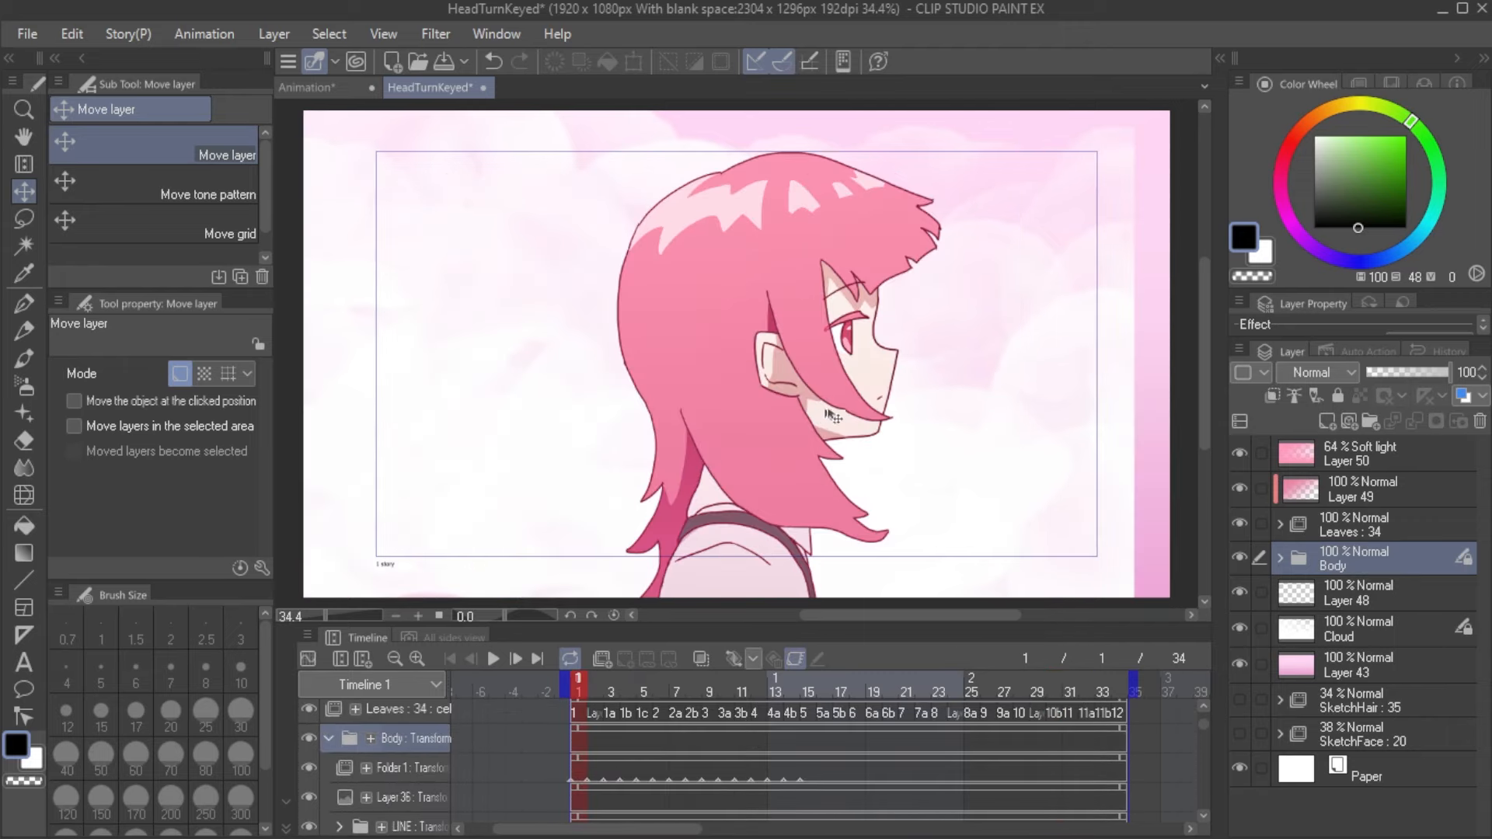
drag(830, 414, 923, 428)
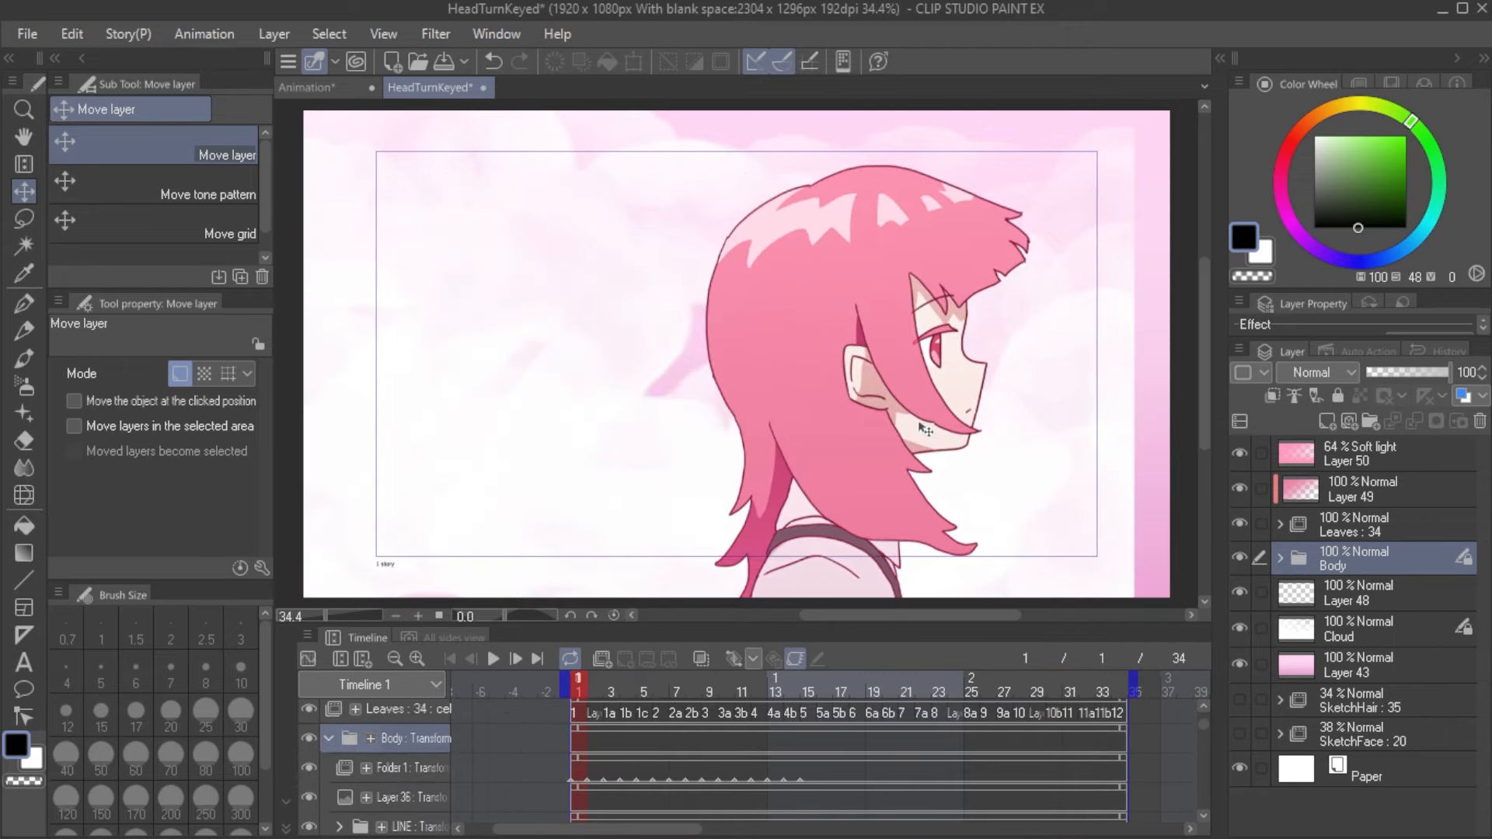
Step: Move the Body folder back to the left on frame 34 and play back the animation from frame 1
click(1120, 684)
drag(820, 452, 754, 485)
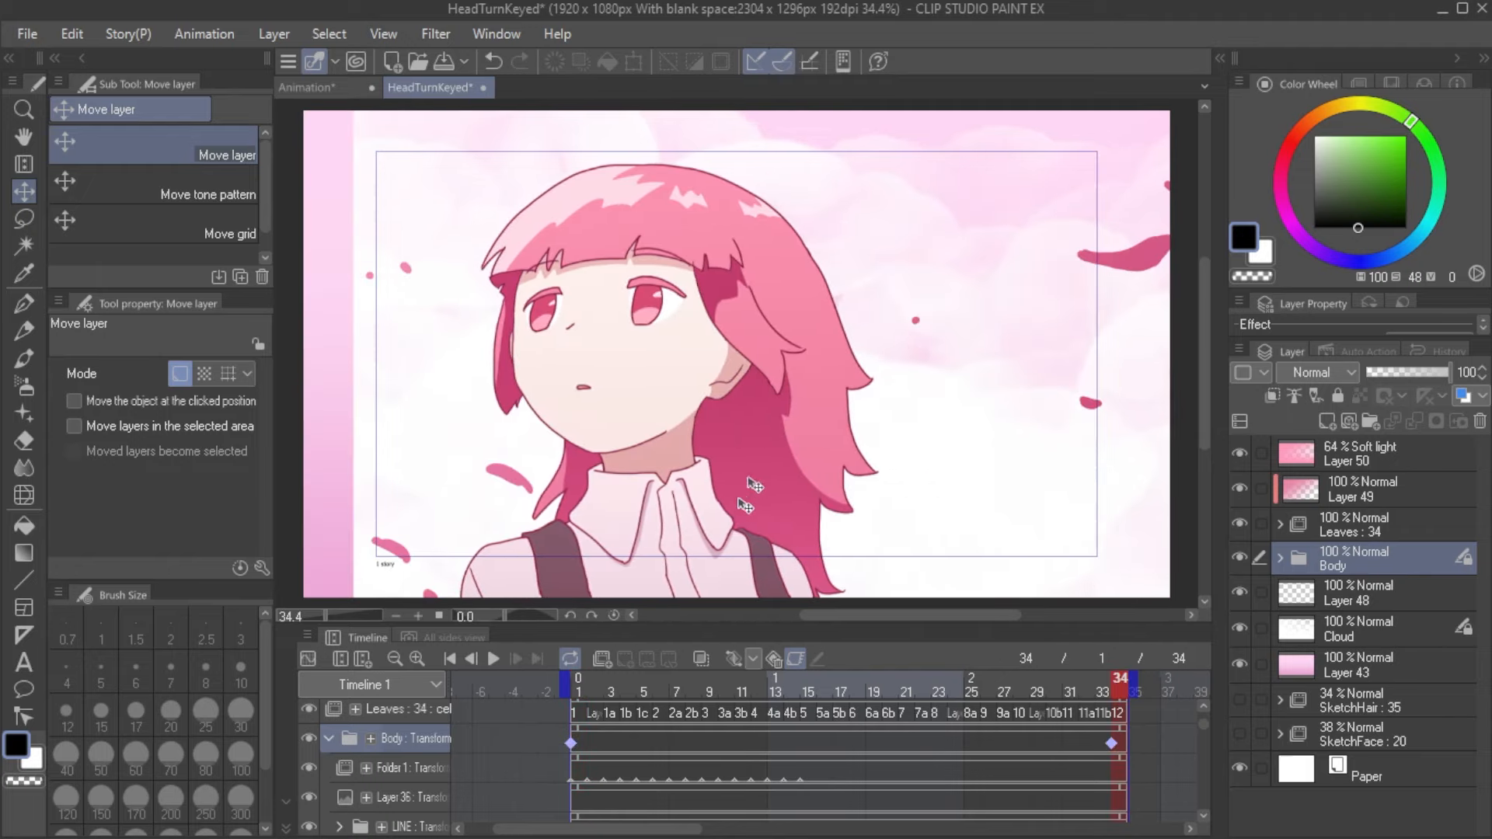
click(577, 676)
click(491, 657)
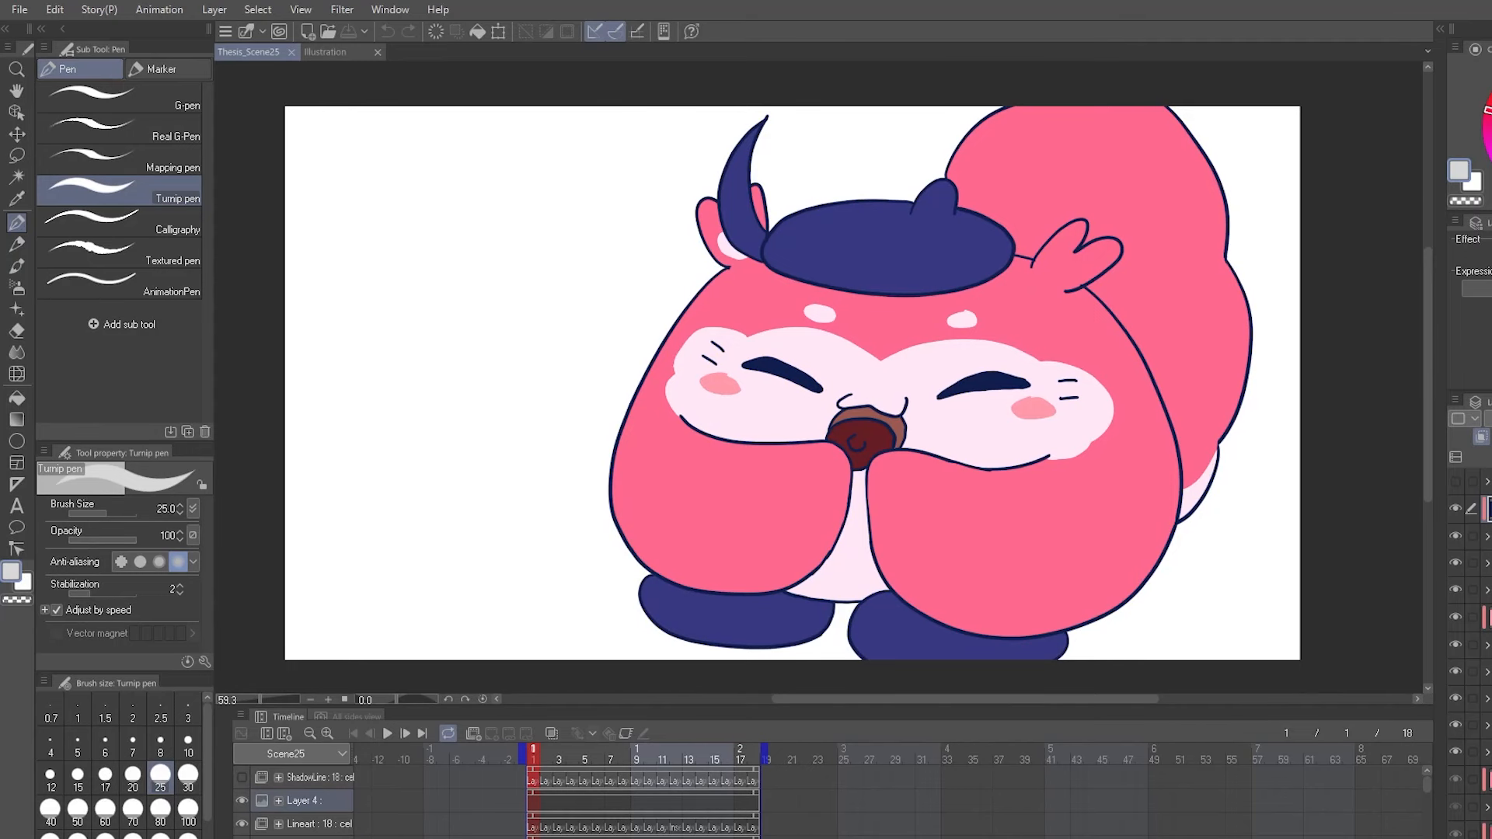
Step: Export frames 1 to 18 of Scene25 as a PNG image sequence at 12 fps and check the images in the Squr folder
click(22, 13)
mouse_move(220, 271)
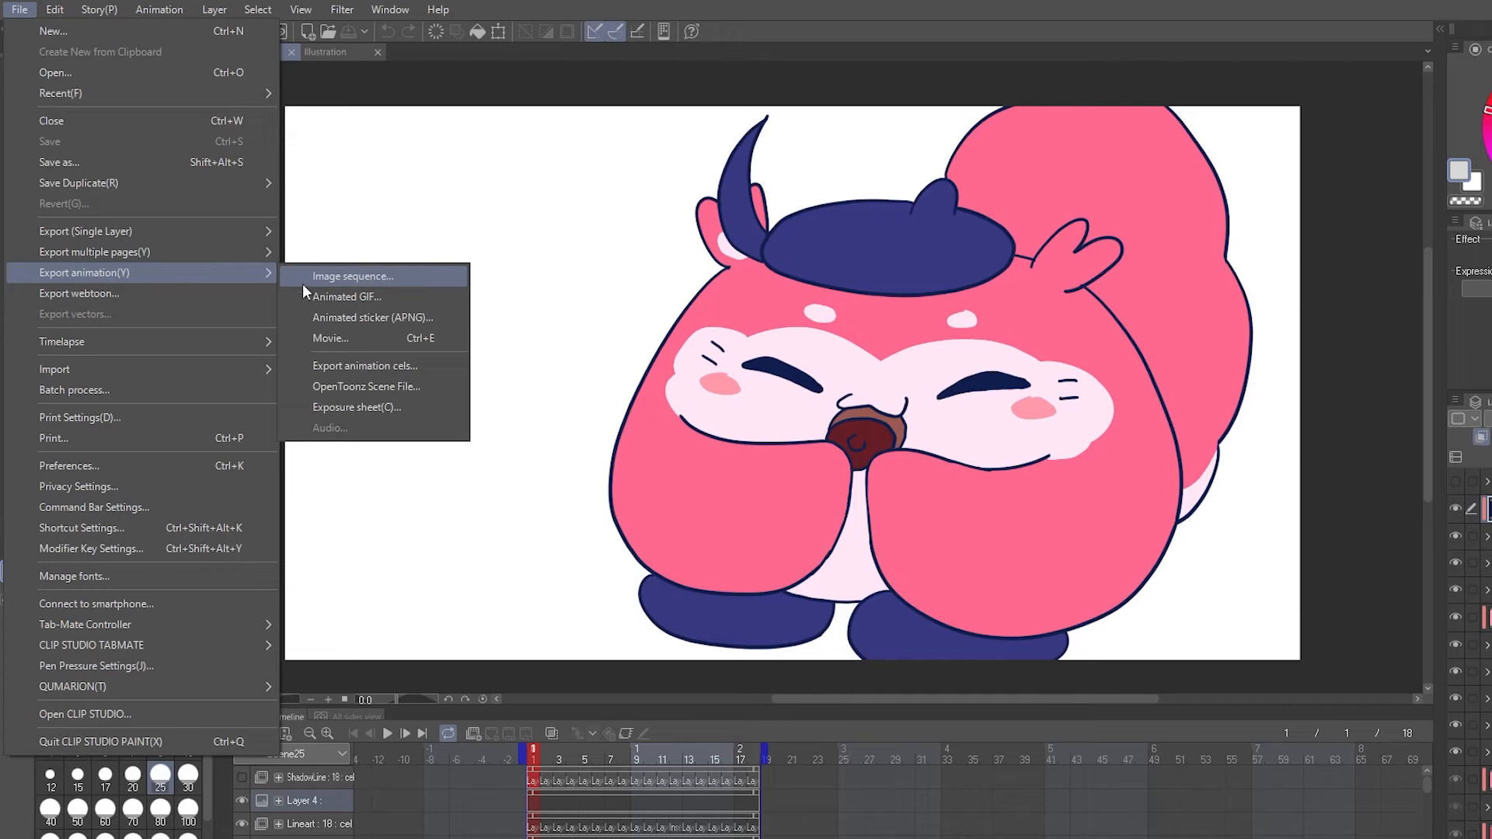
click(445, 276)
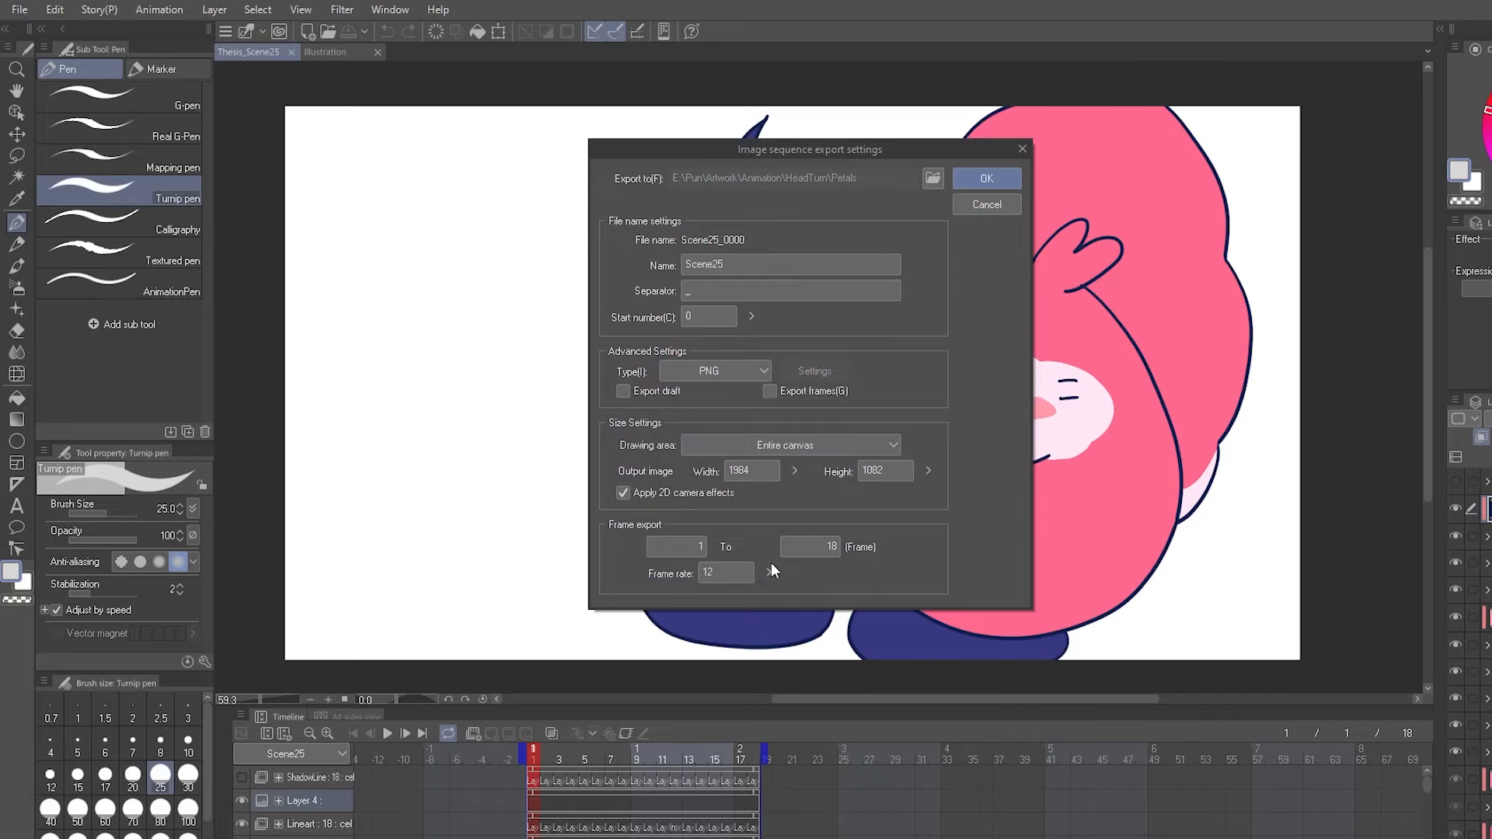
click(979, 183)
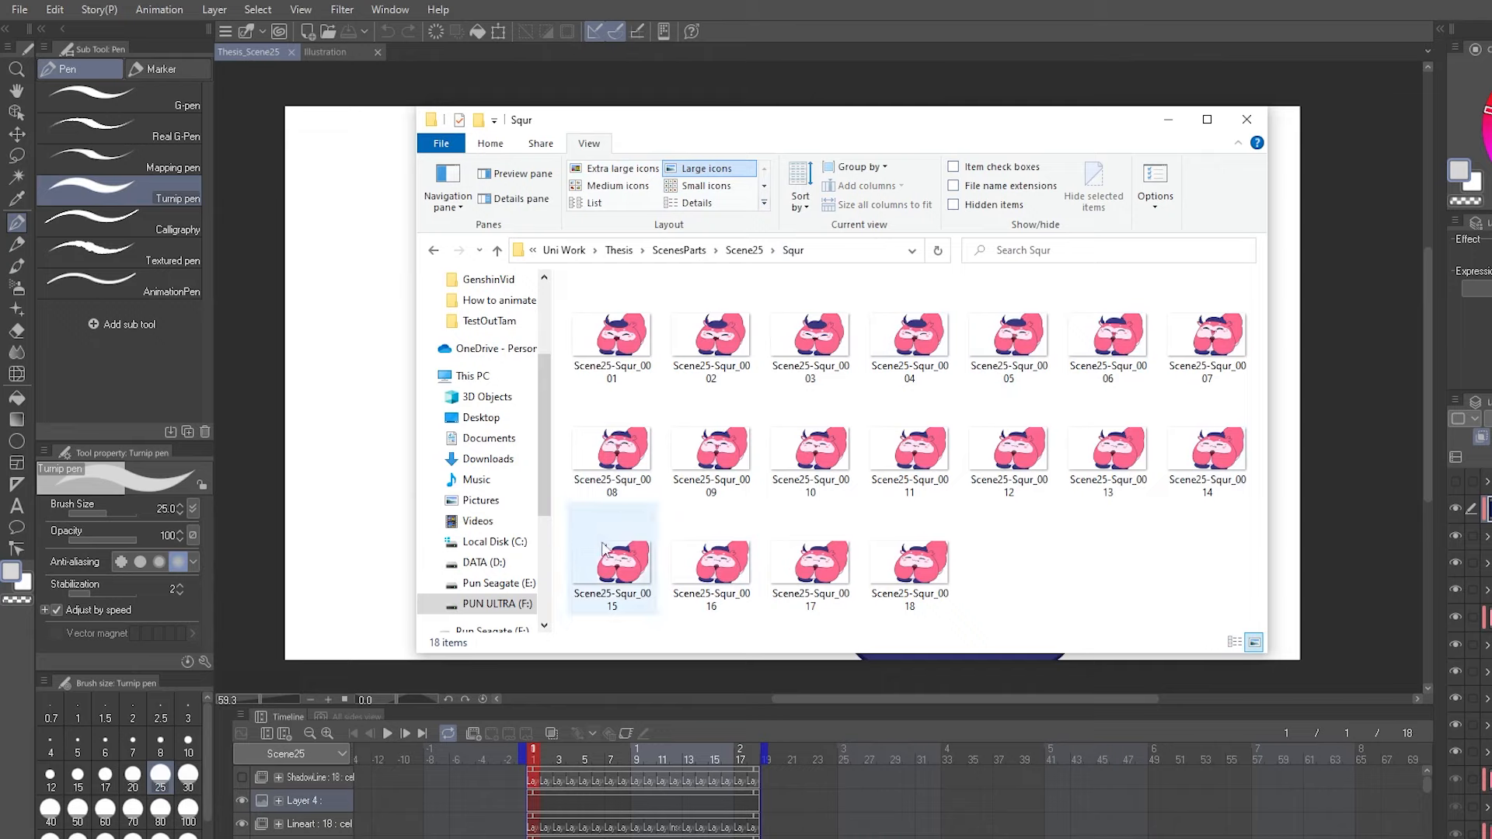
click(614, 336)
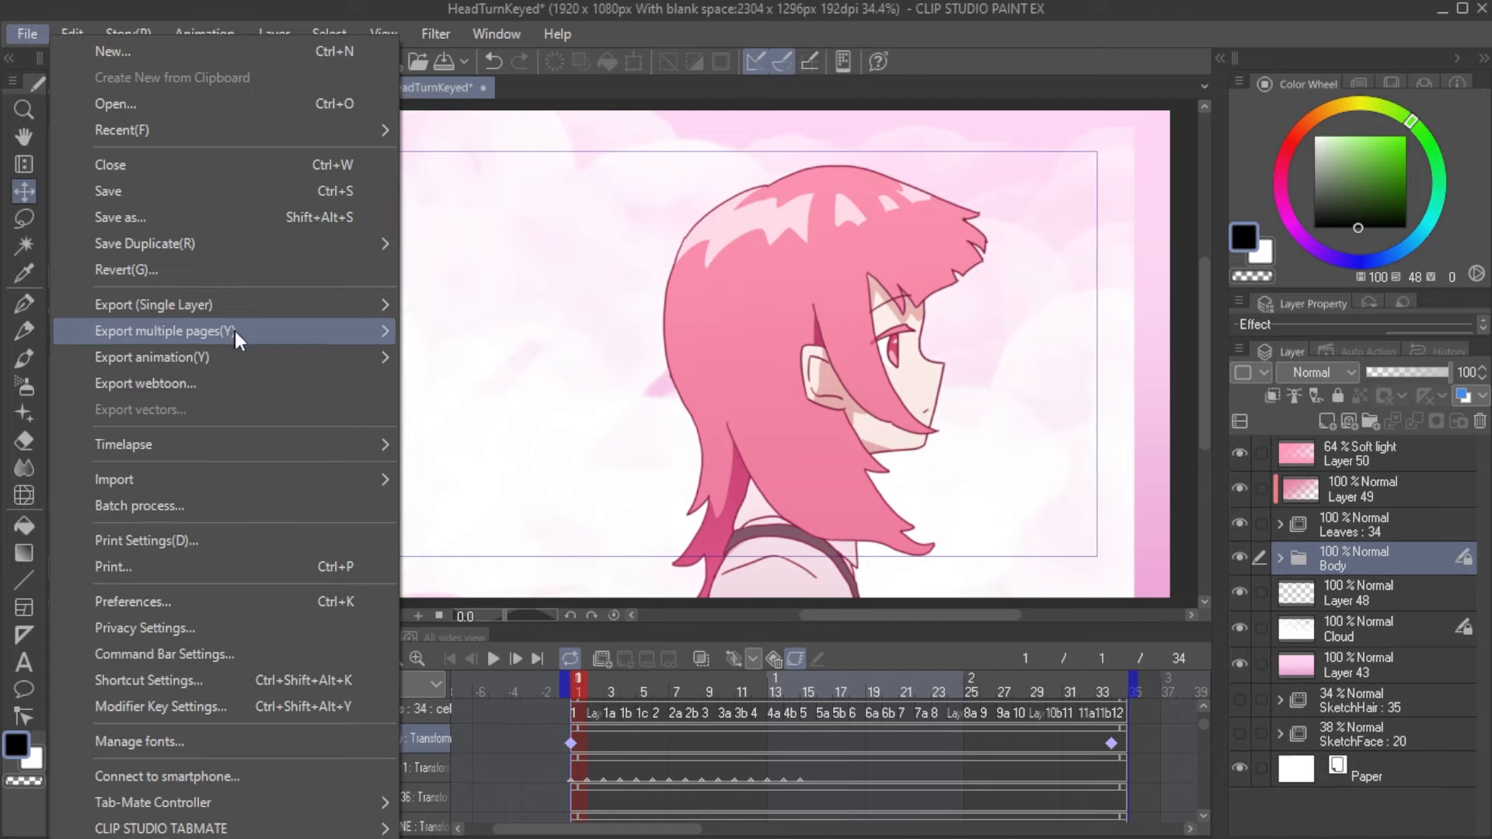
Step: Start a movie export of the head-turn animation as MP4 into the HeadTurn folder
mouse_move(267, 356)
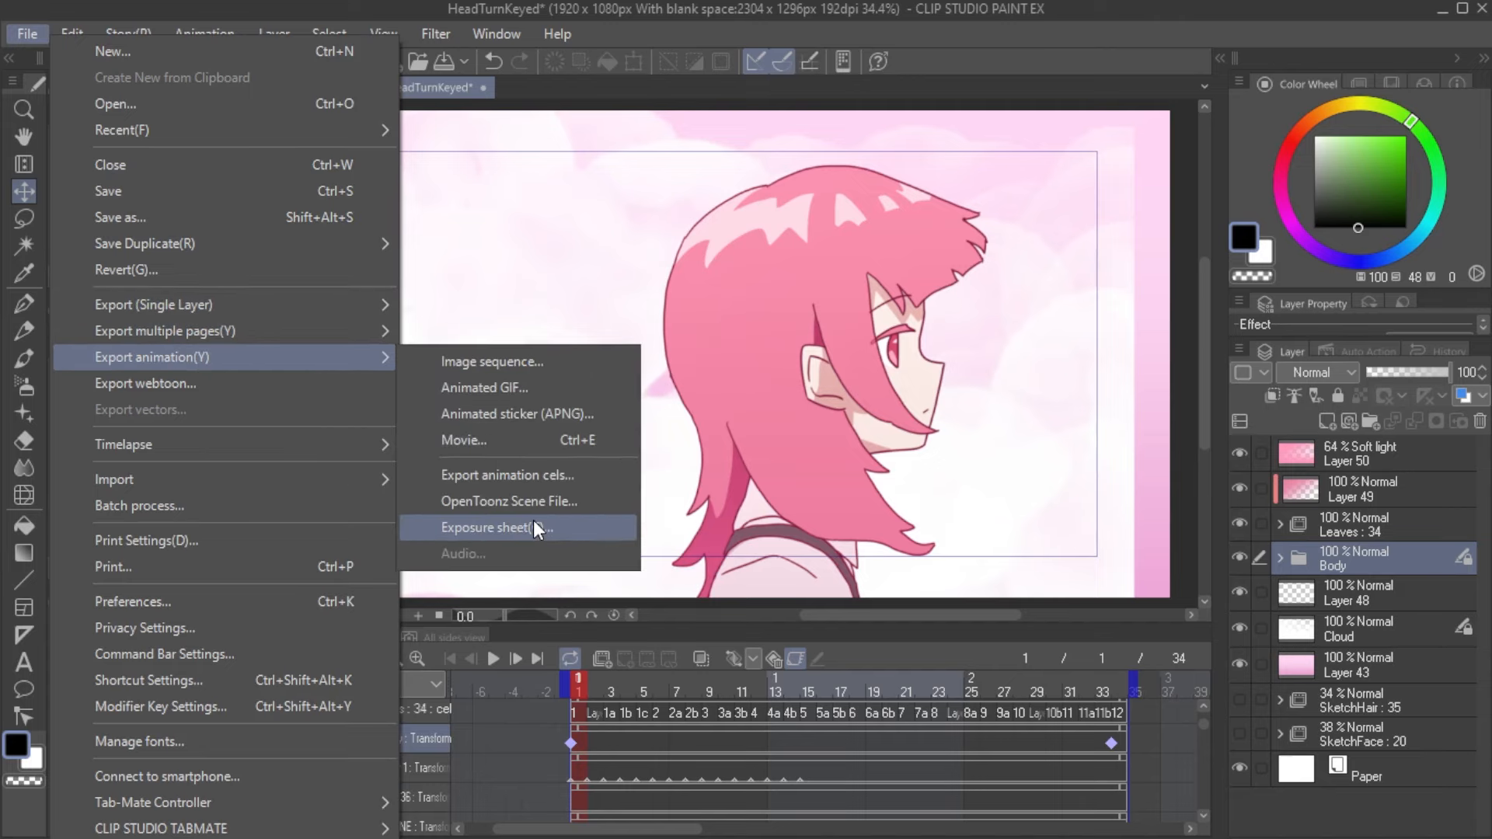
click(555, 432)
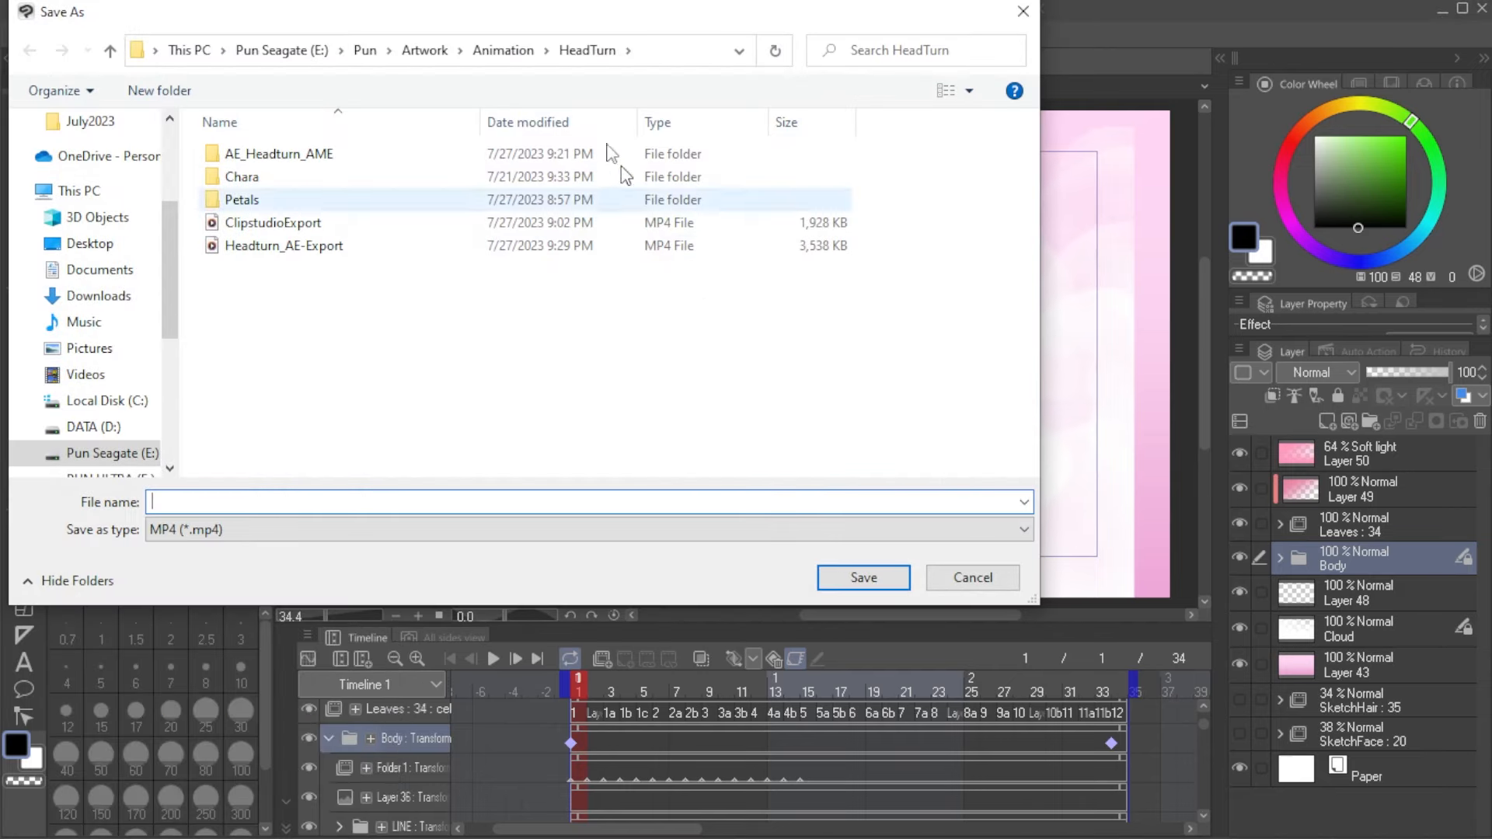
drag(670, 16, 773, 102)
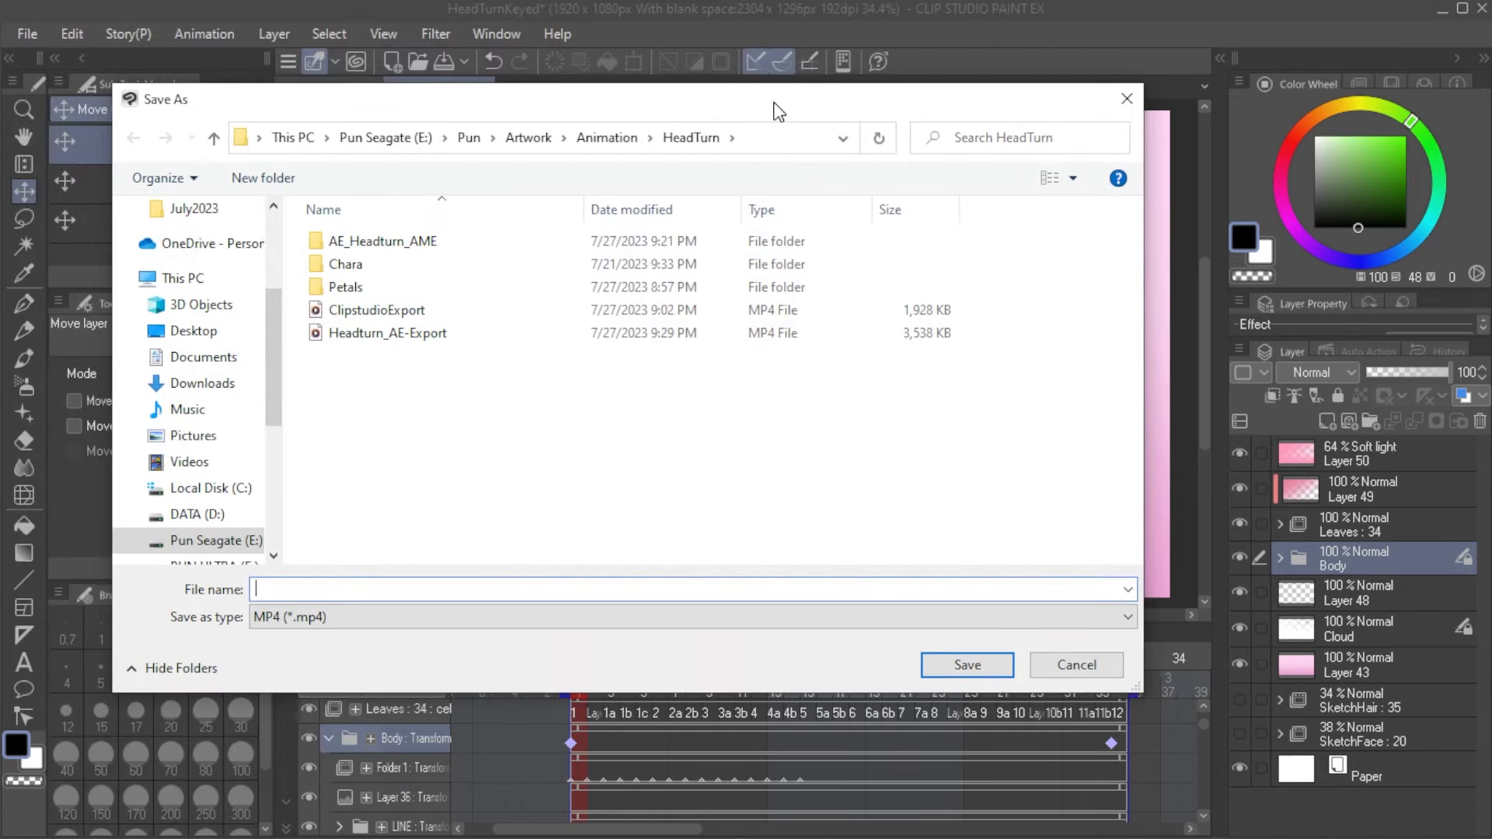
click(656, 311)
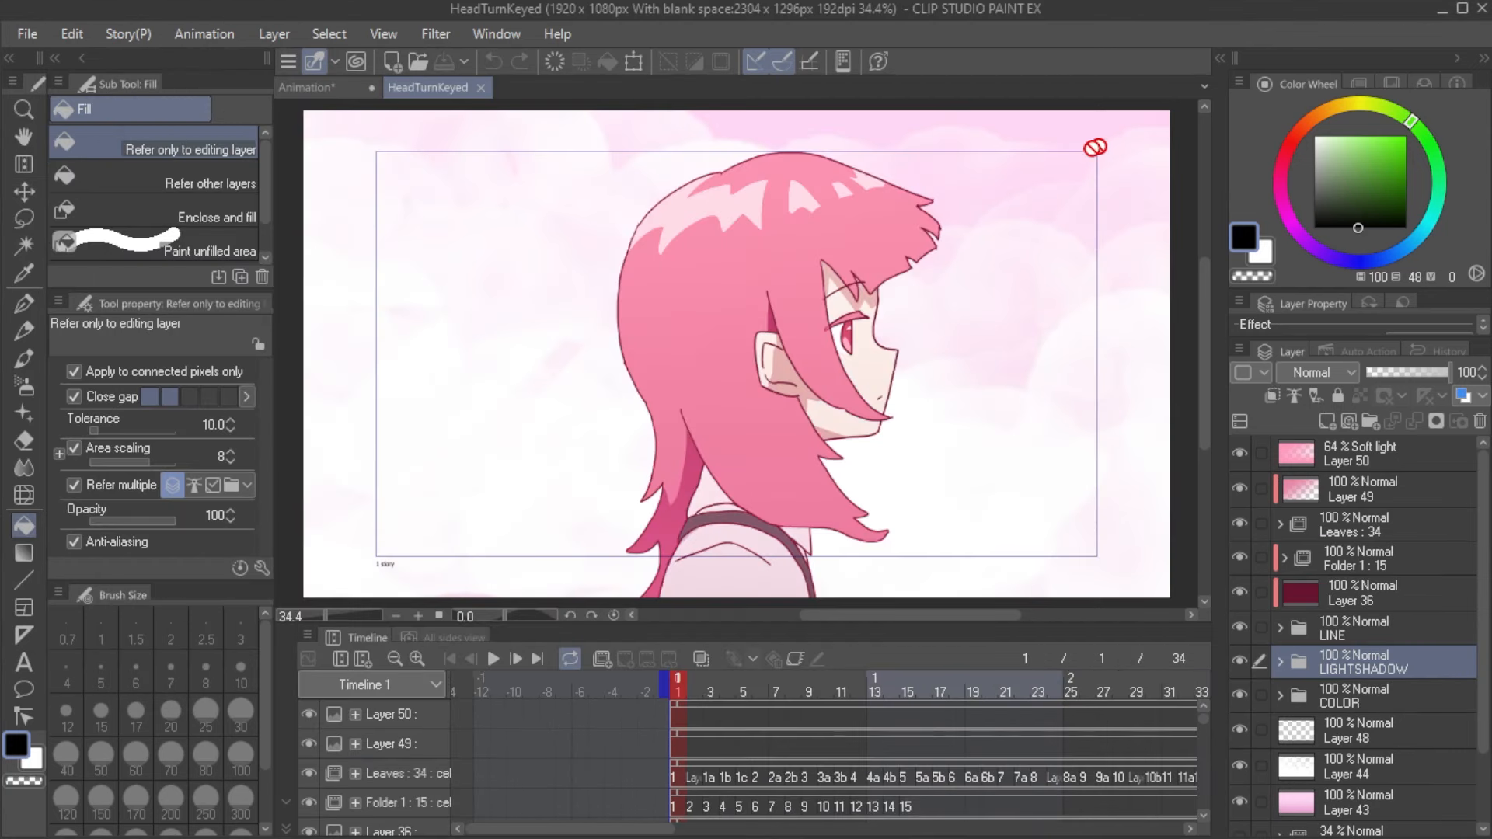